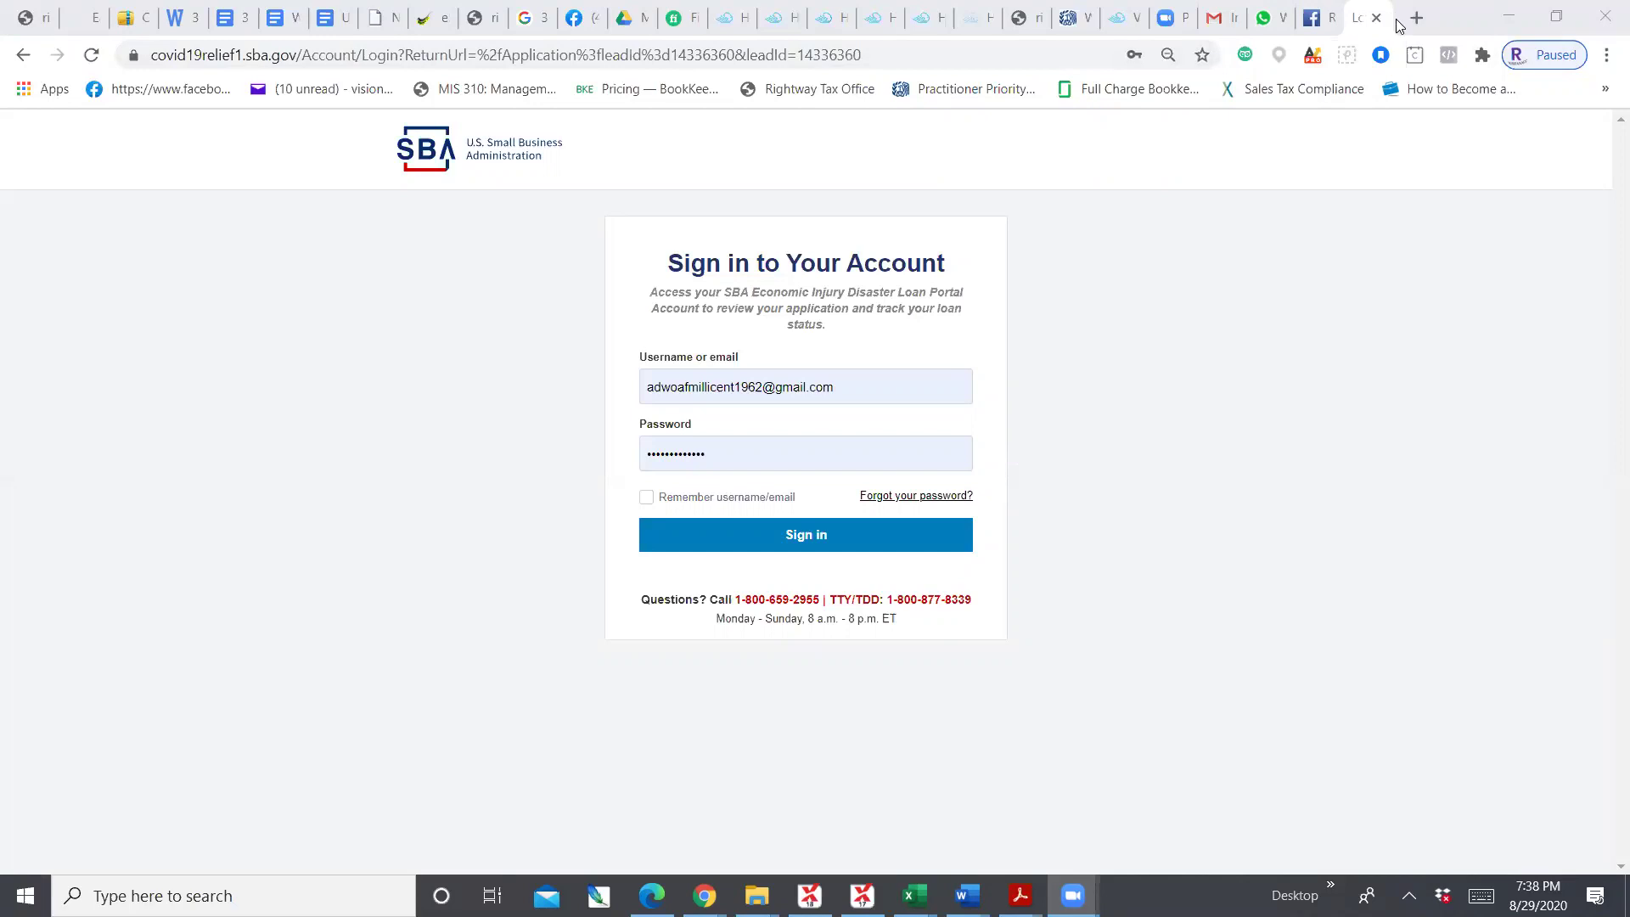
Go to the Canva website and open the overview of all saved designs
click(1332, 233)
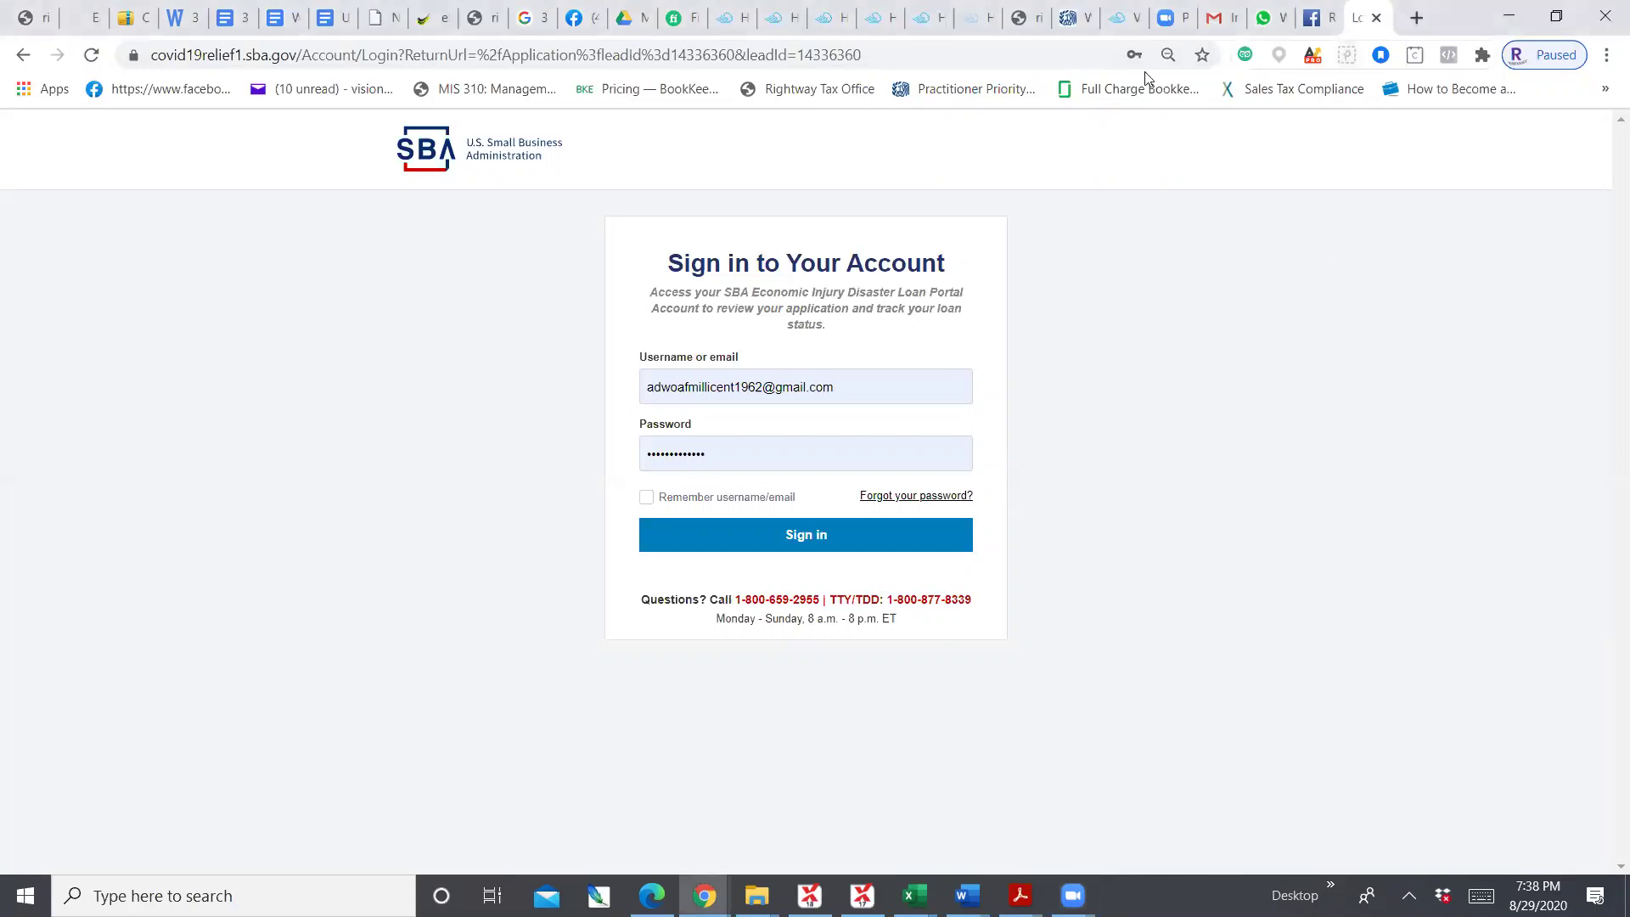
click(749, 54)
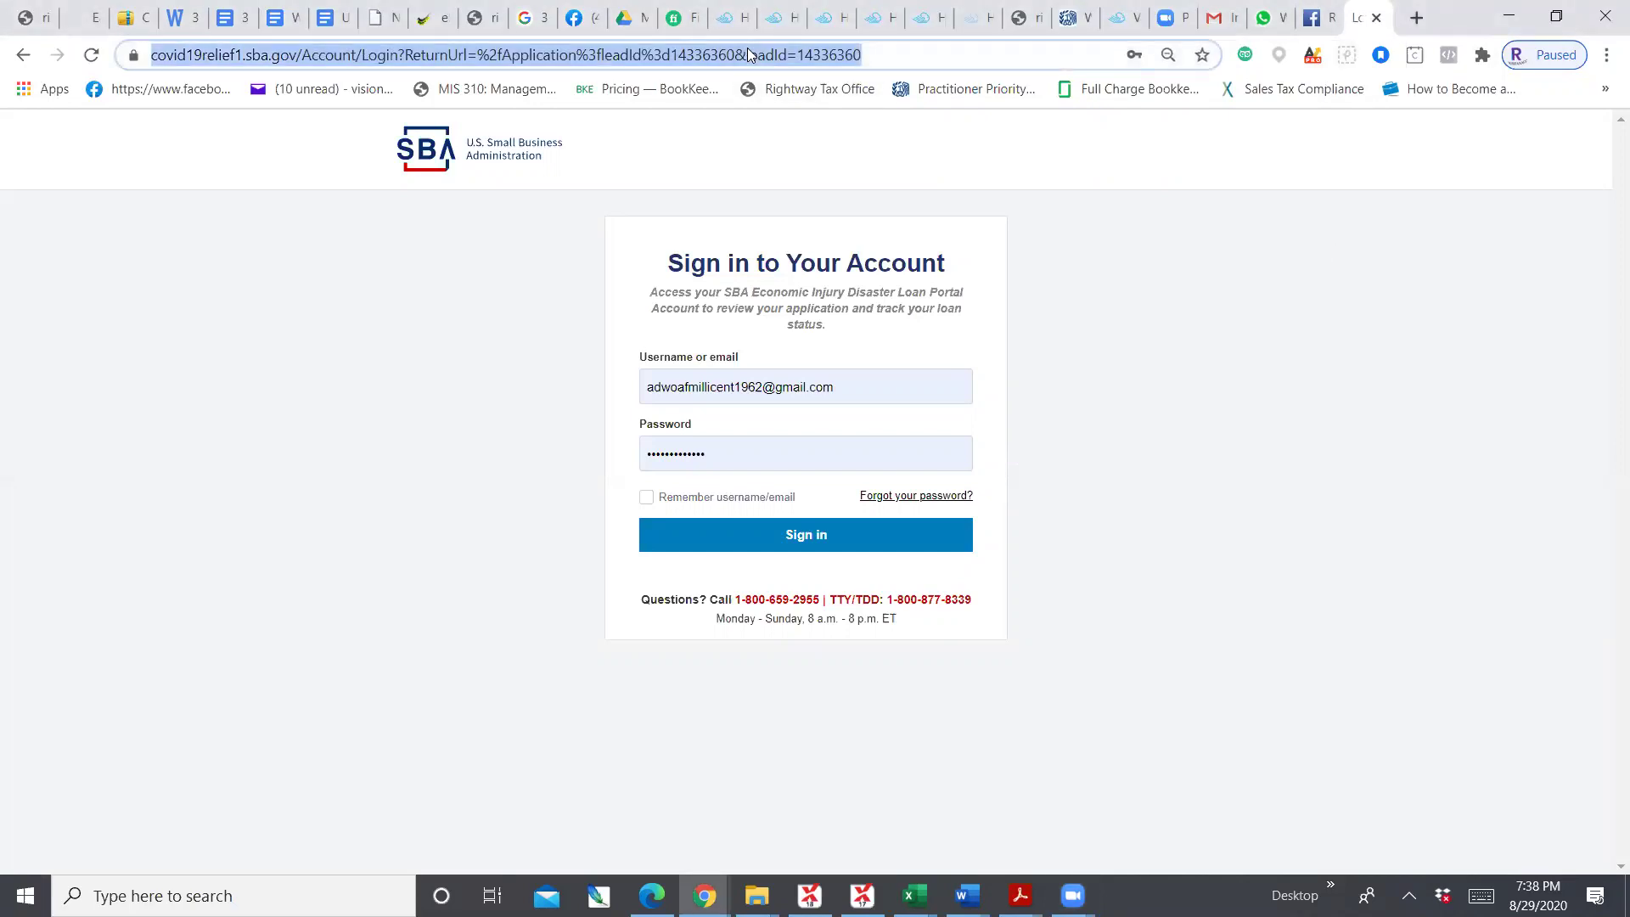
text(can)
key(Return)
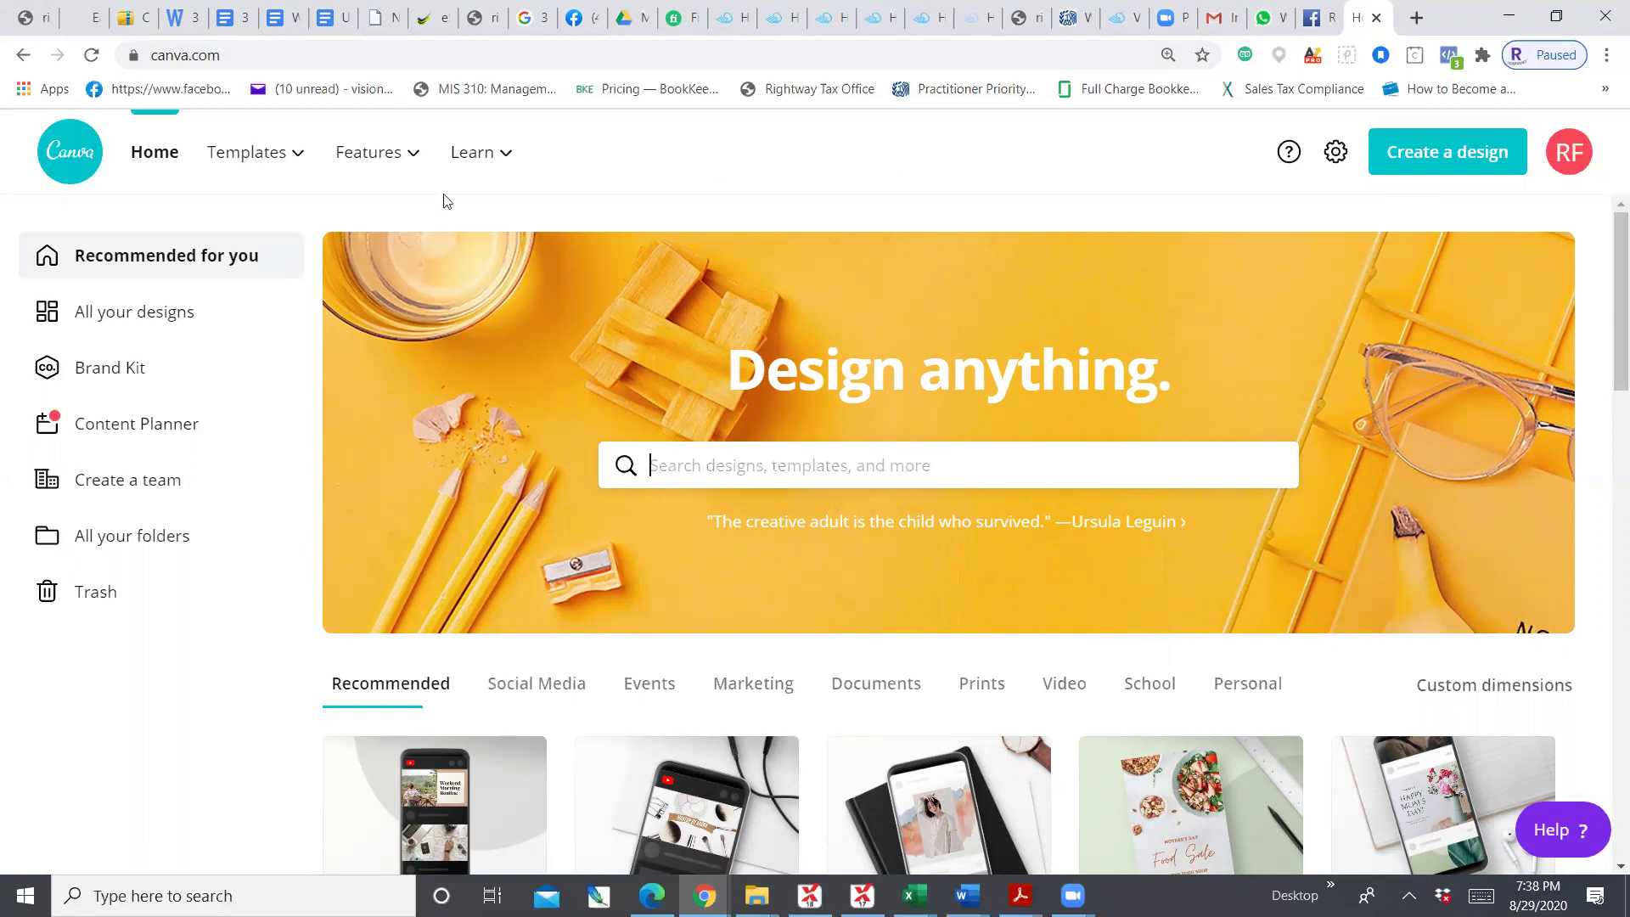
click(155, 316)
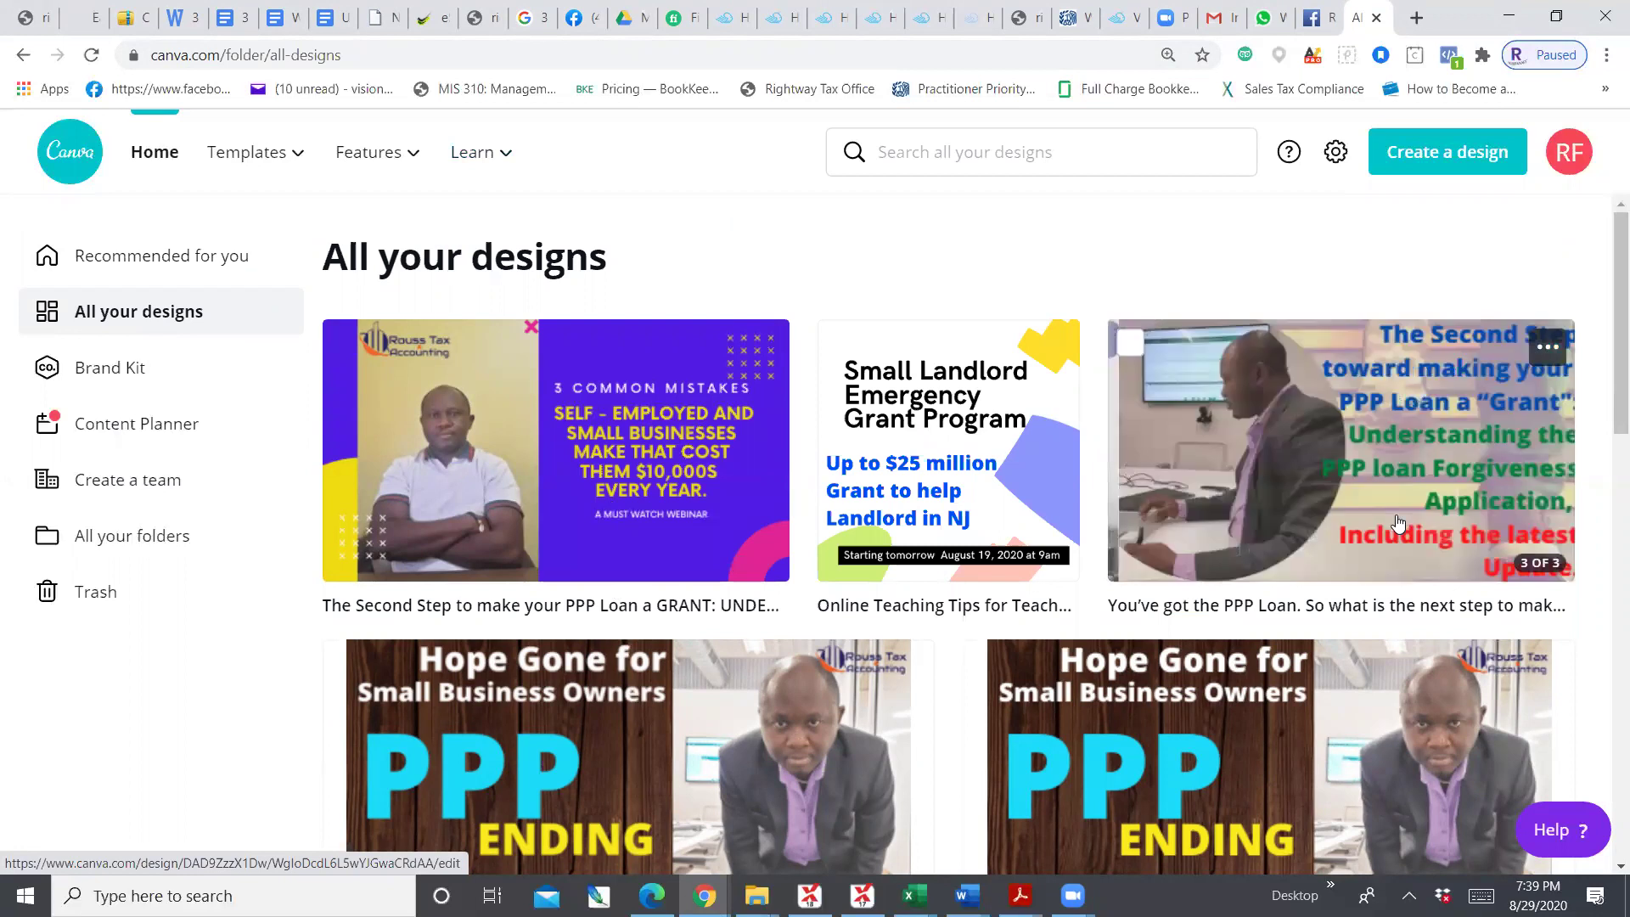
Browse the saved designs and open the Online Teaching Tips for Teachers Instagram Carousel for editing
scroll(1399, 521, down, 8)
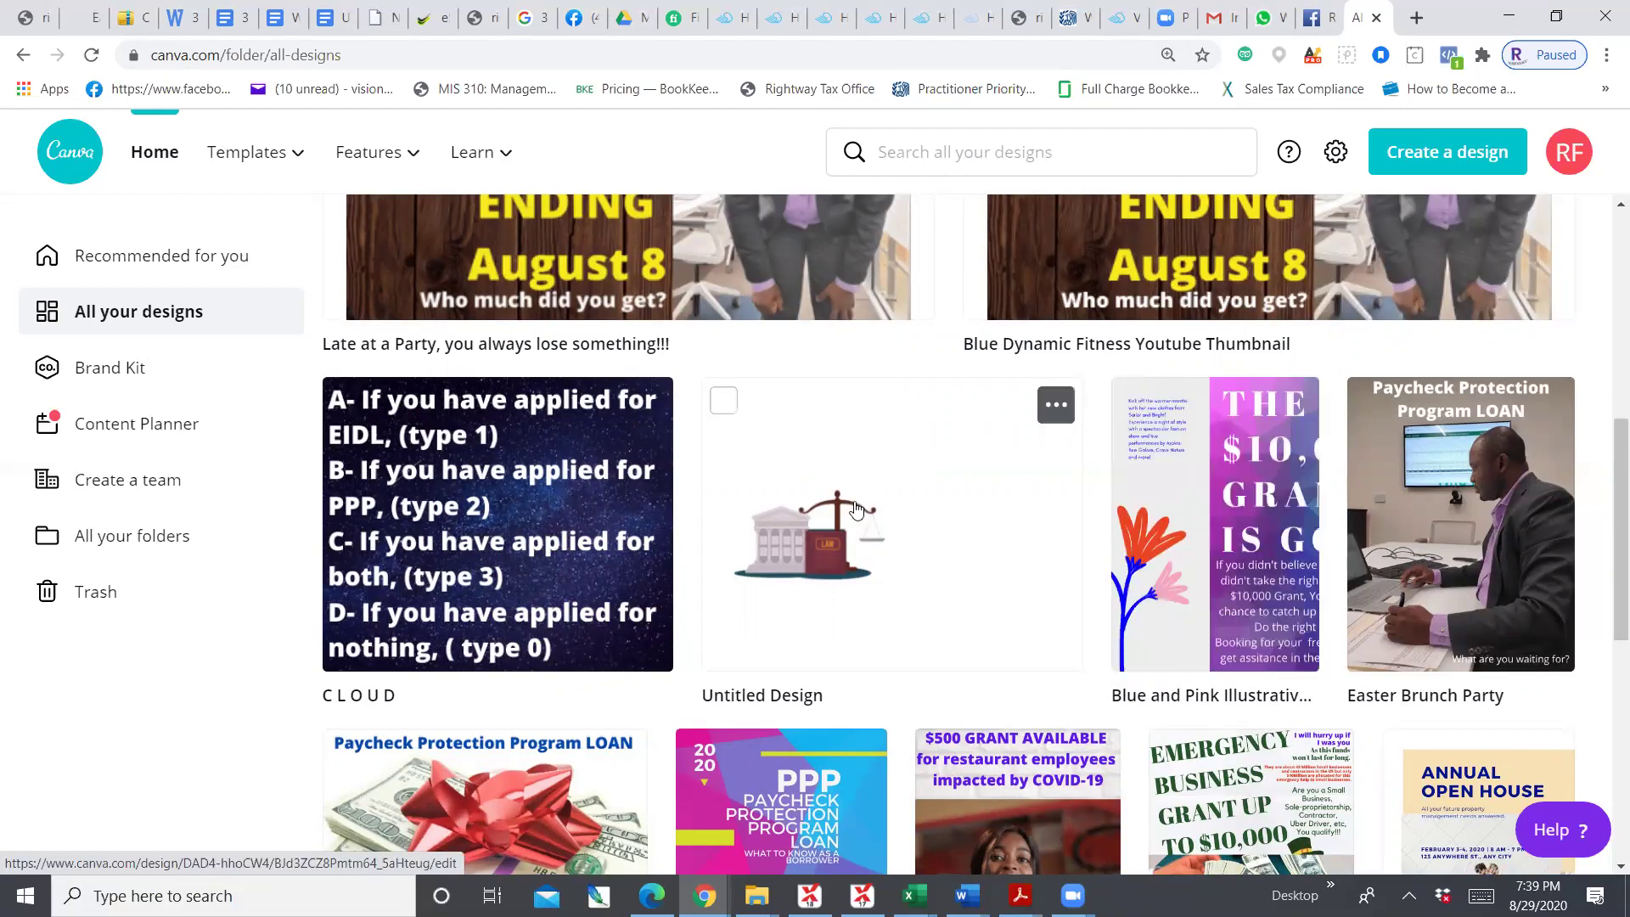
scroll(857, 509, down, 3)
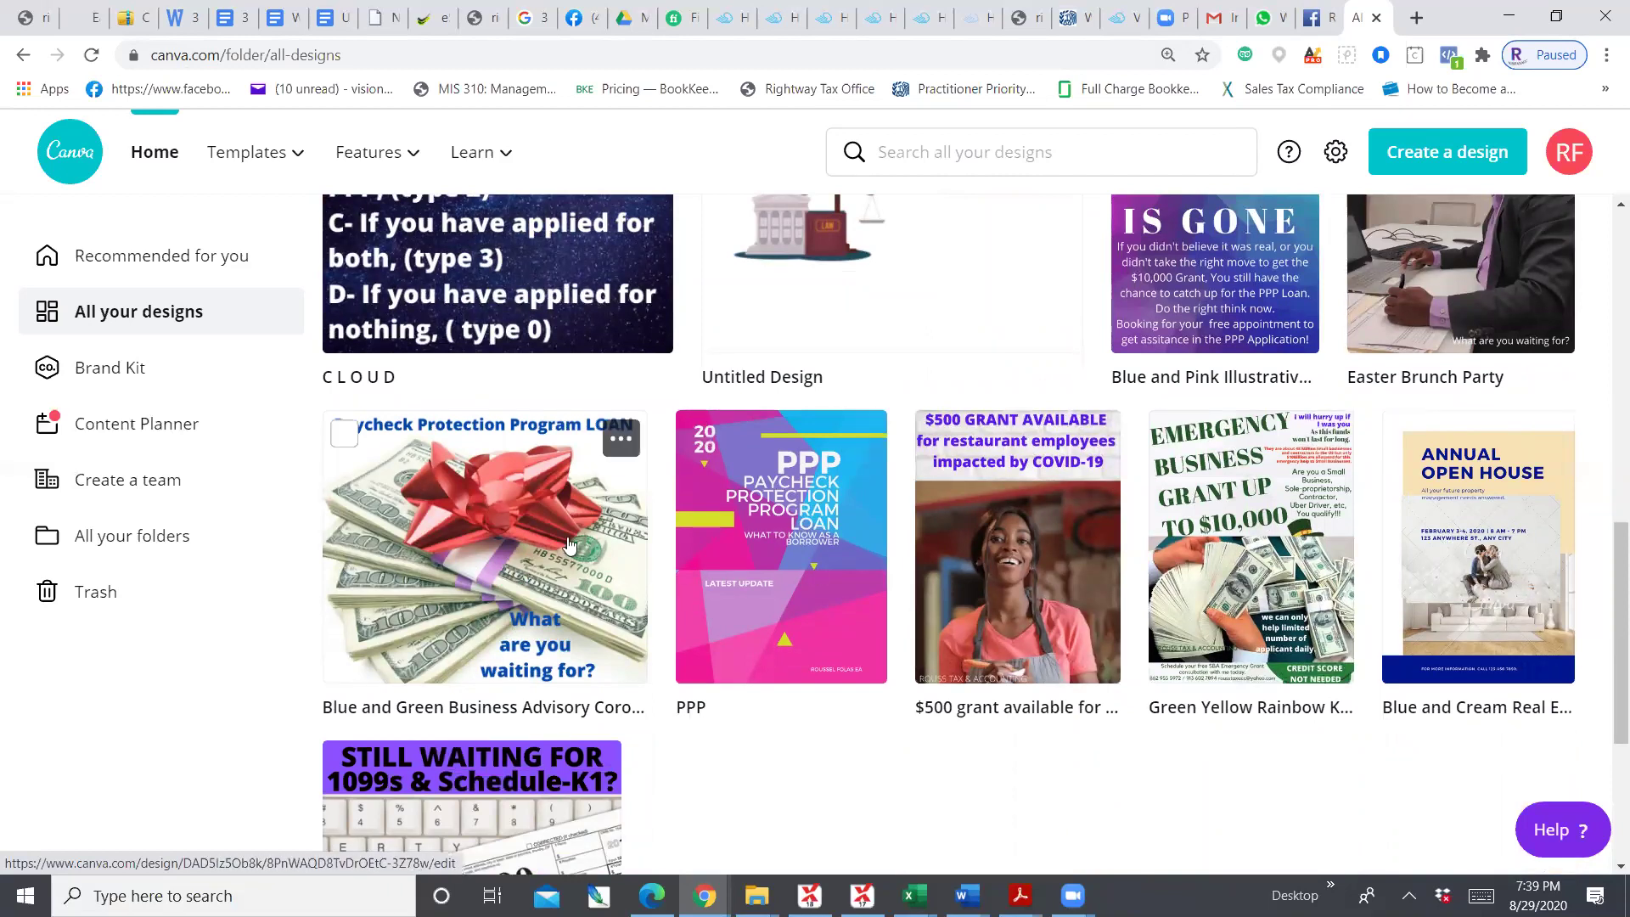
scroll(984, 576, down, 2)
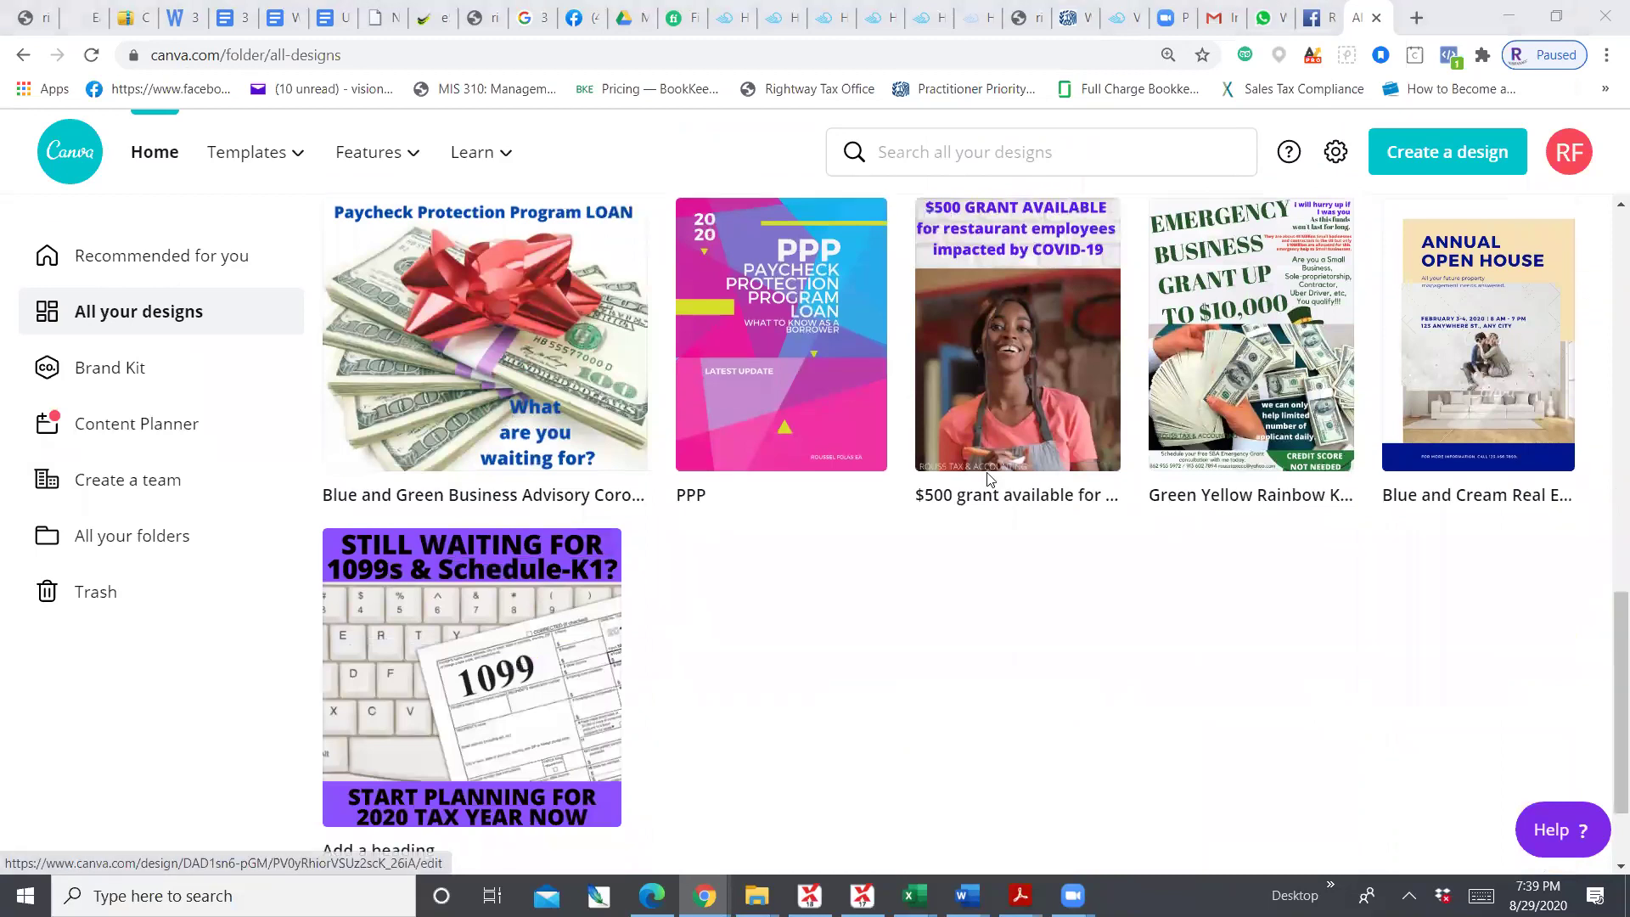
scroll(985, 478, up, 10)
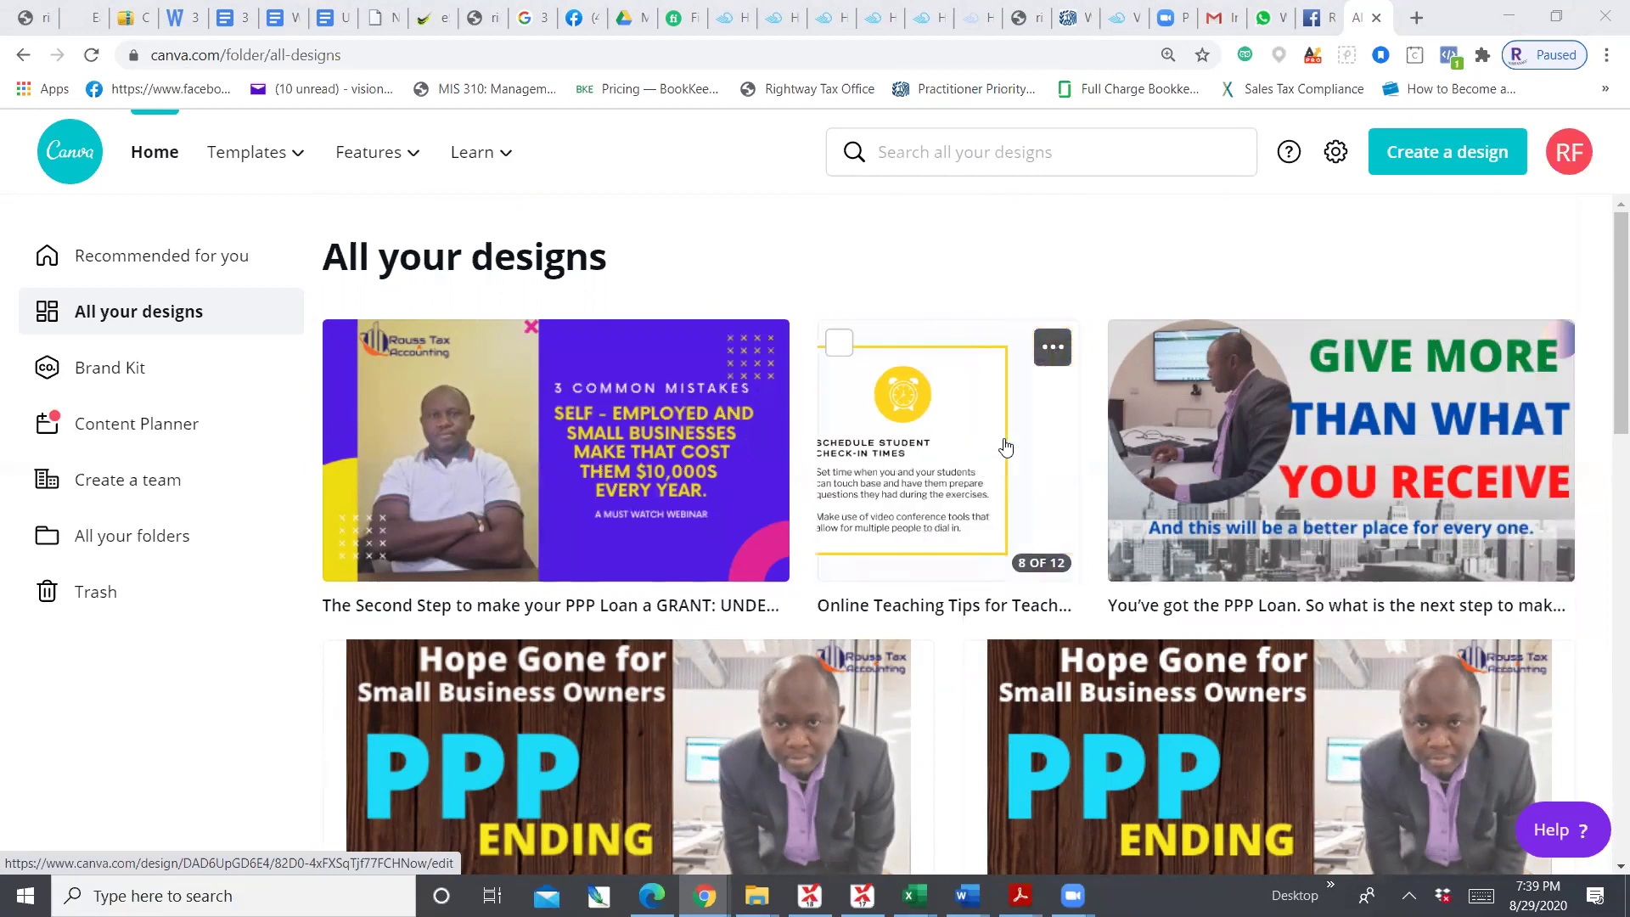
click(968, 464)
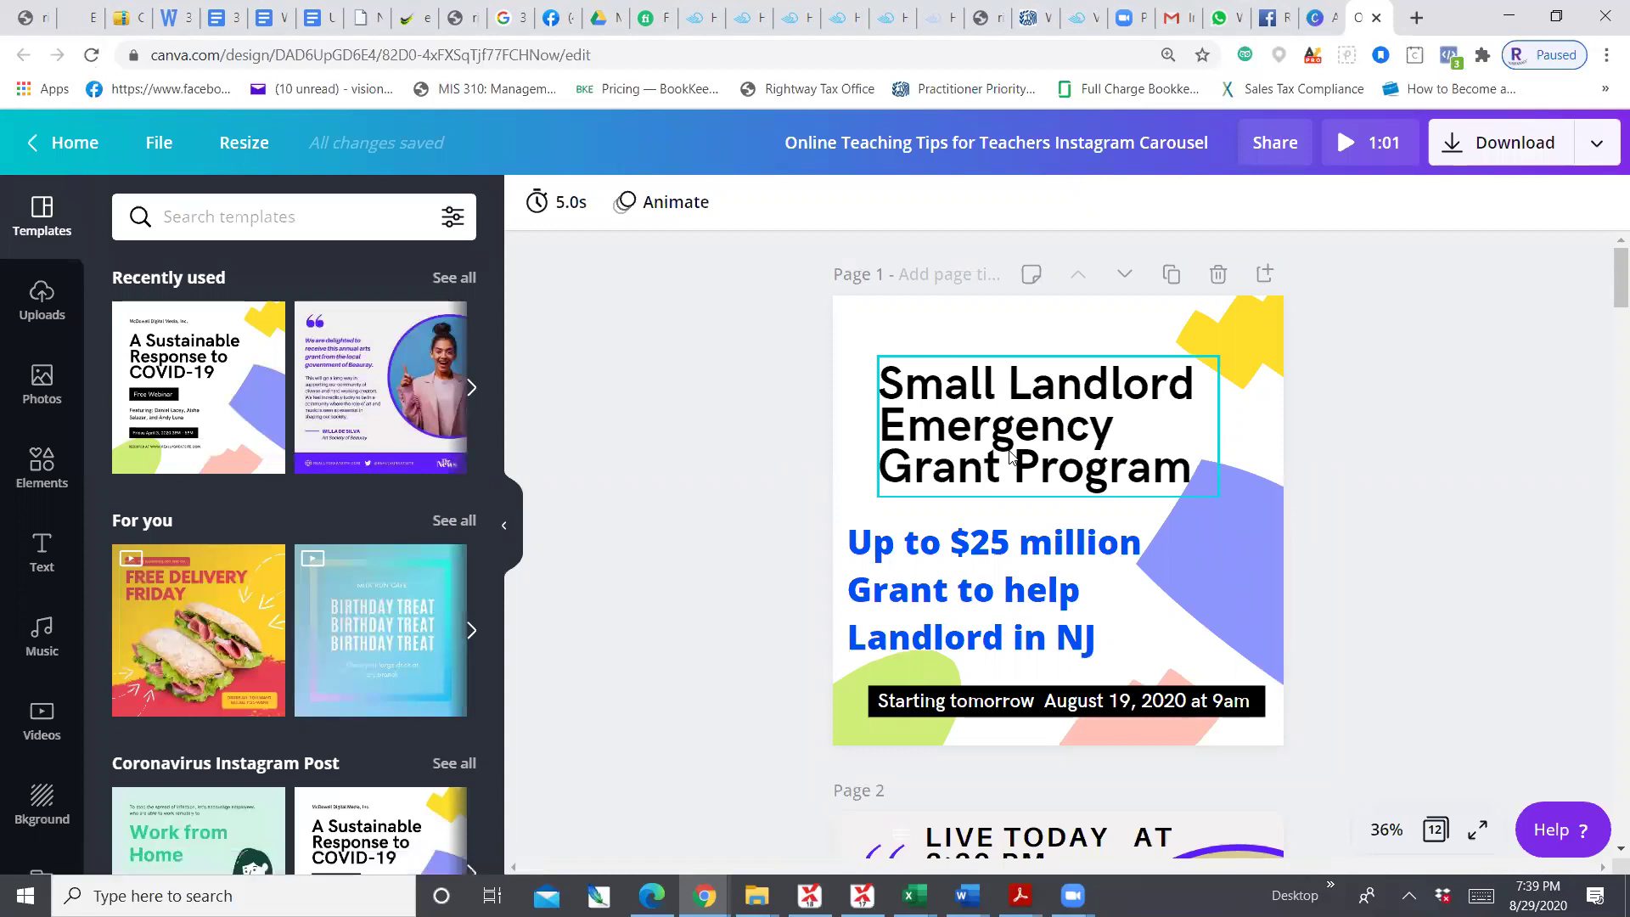
Try the pastel "take my heart" template on page 1 of the carousel and undo the change
click(1011, 456)
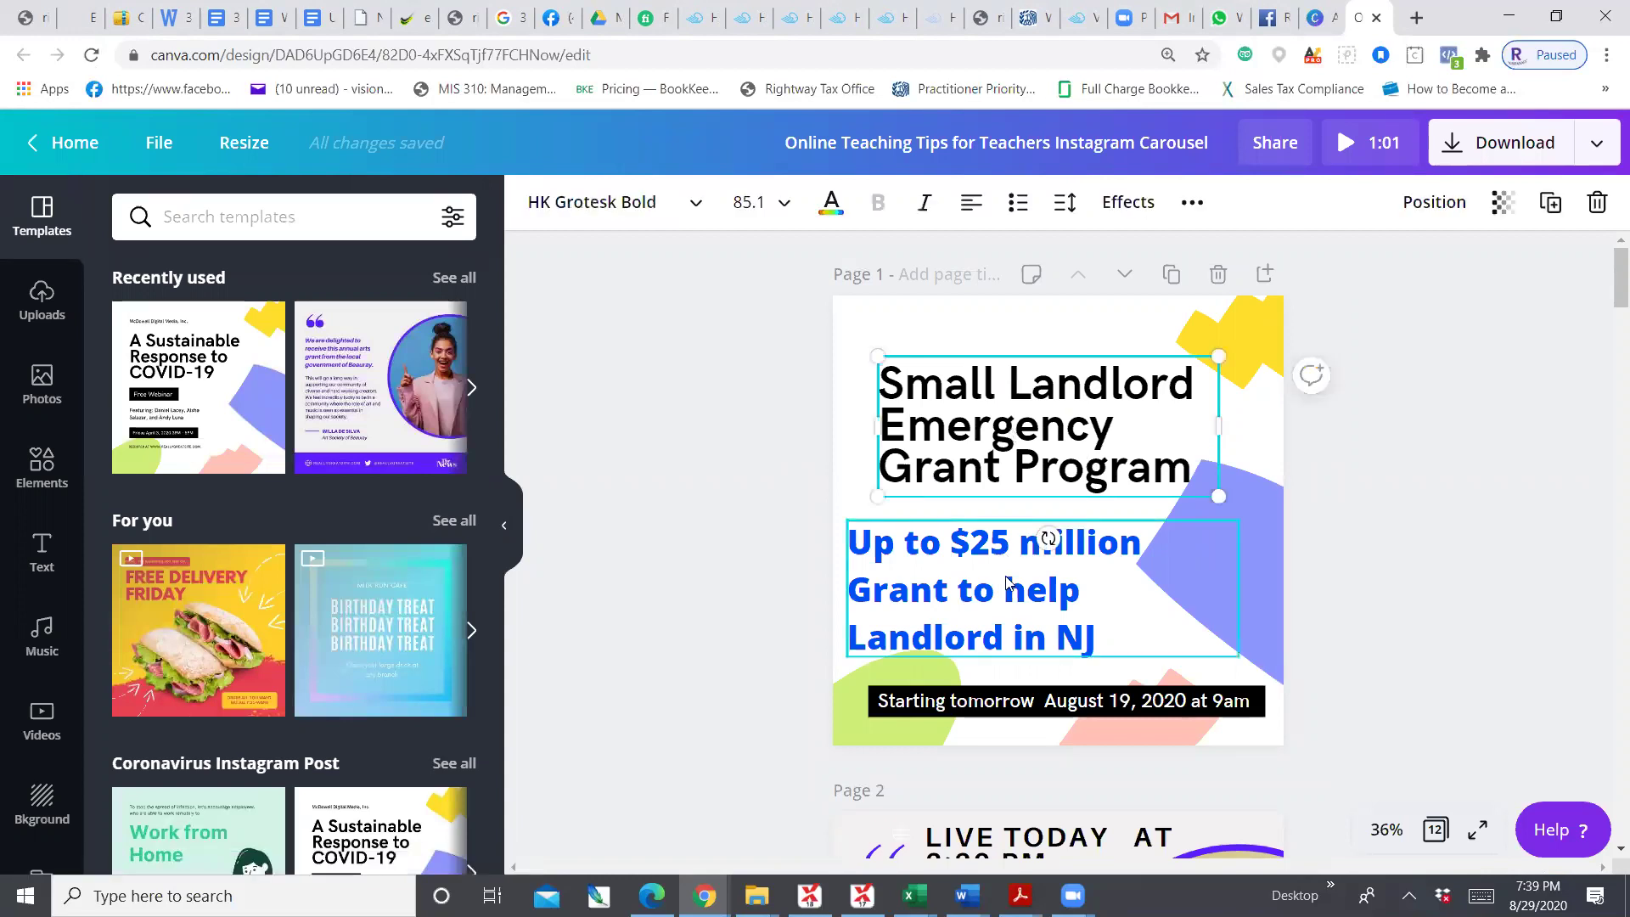
click(1044, 543)
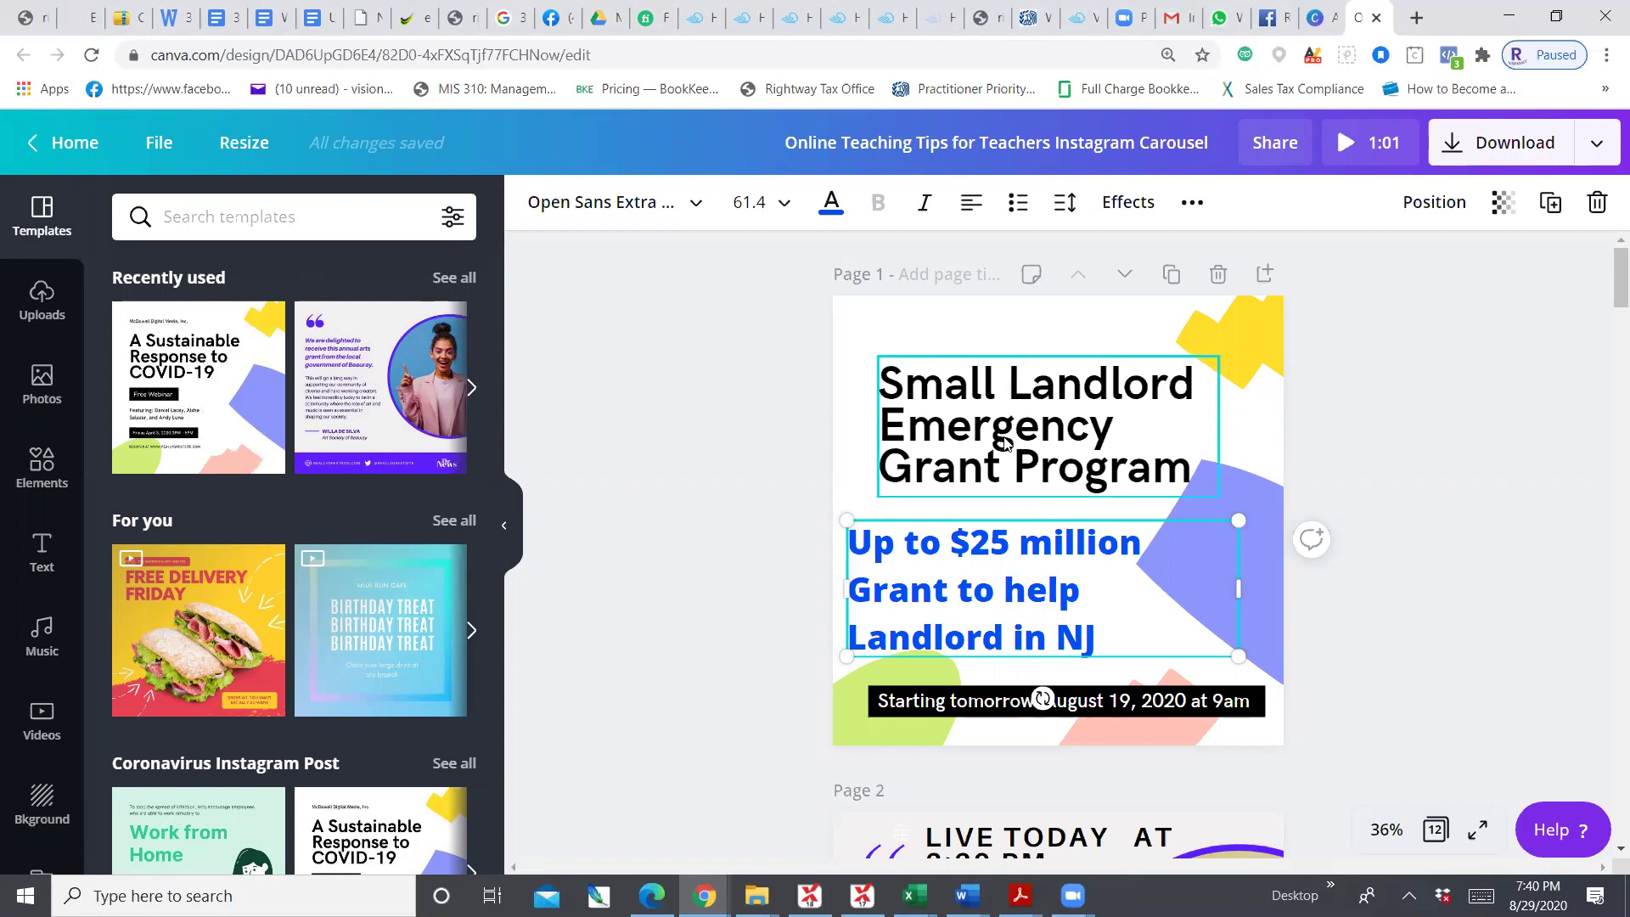
scroll(395, 505, down, 10)
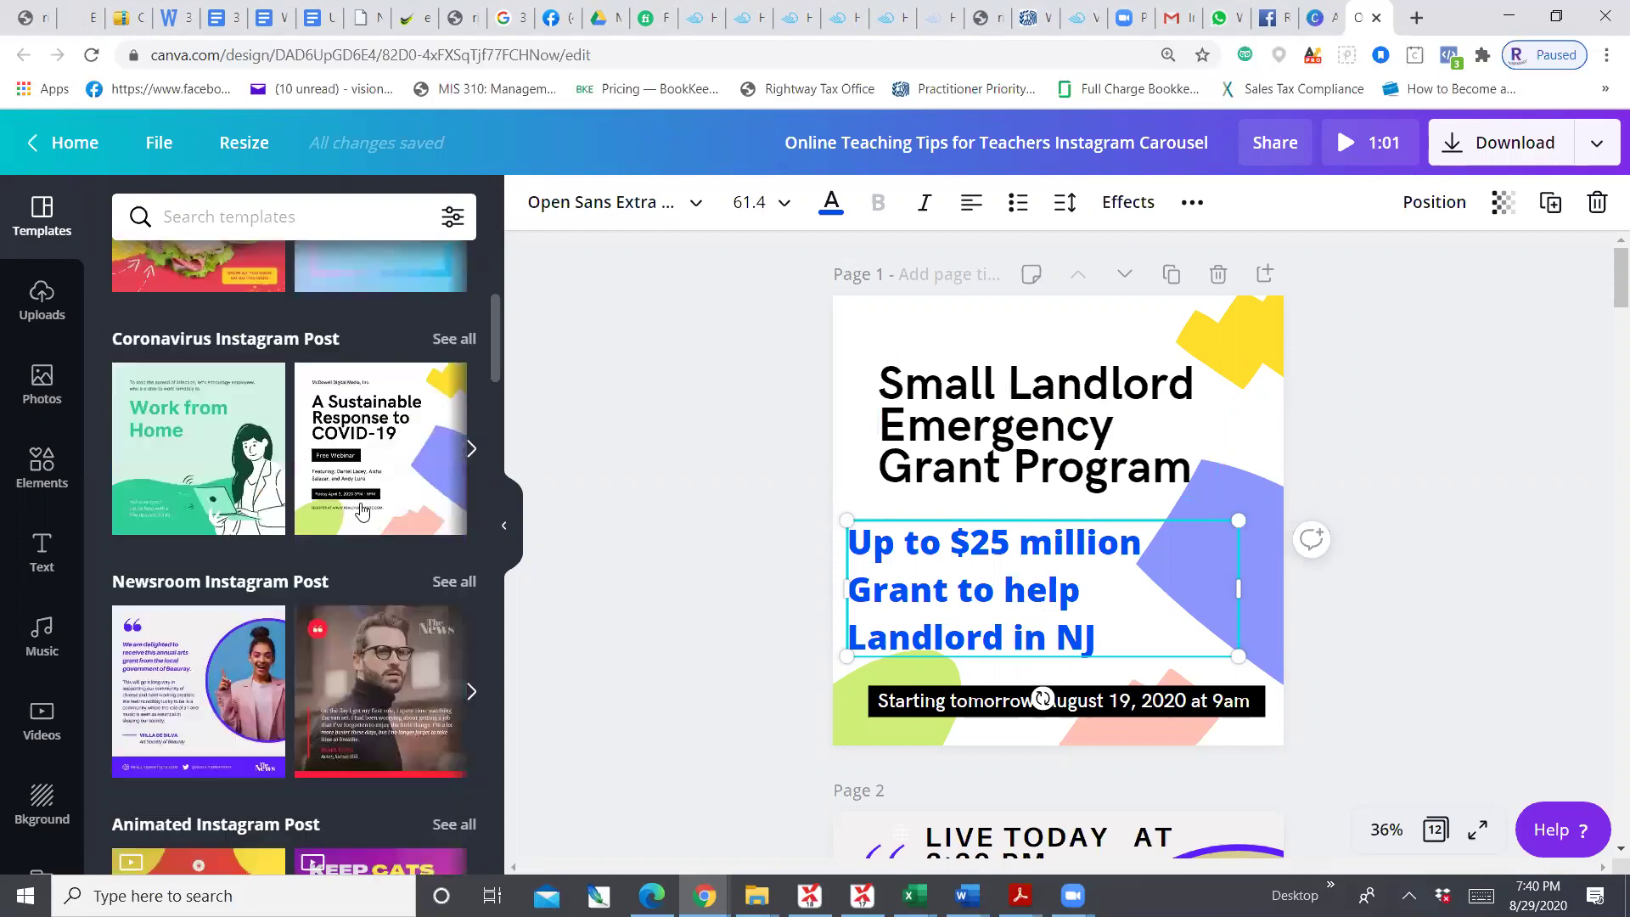
scroll(289, 556, down, 20)
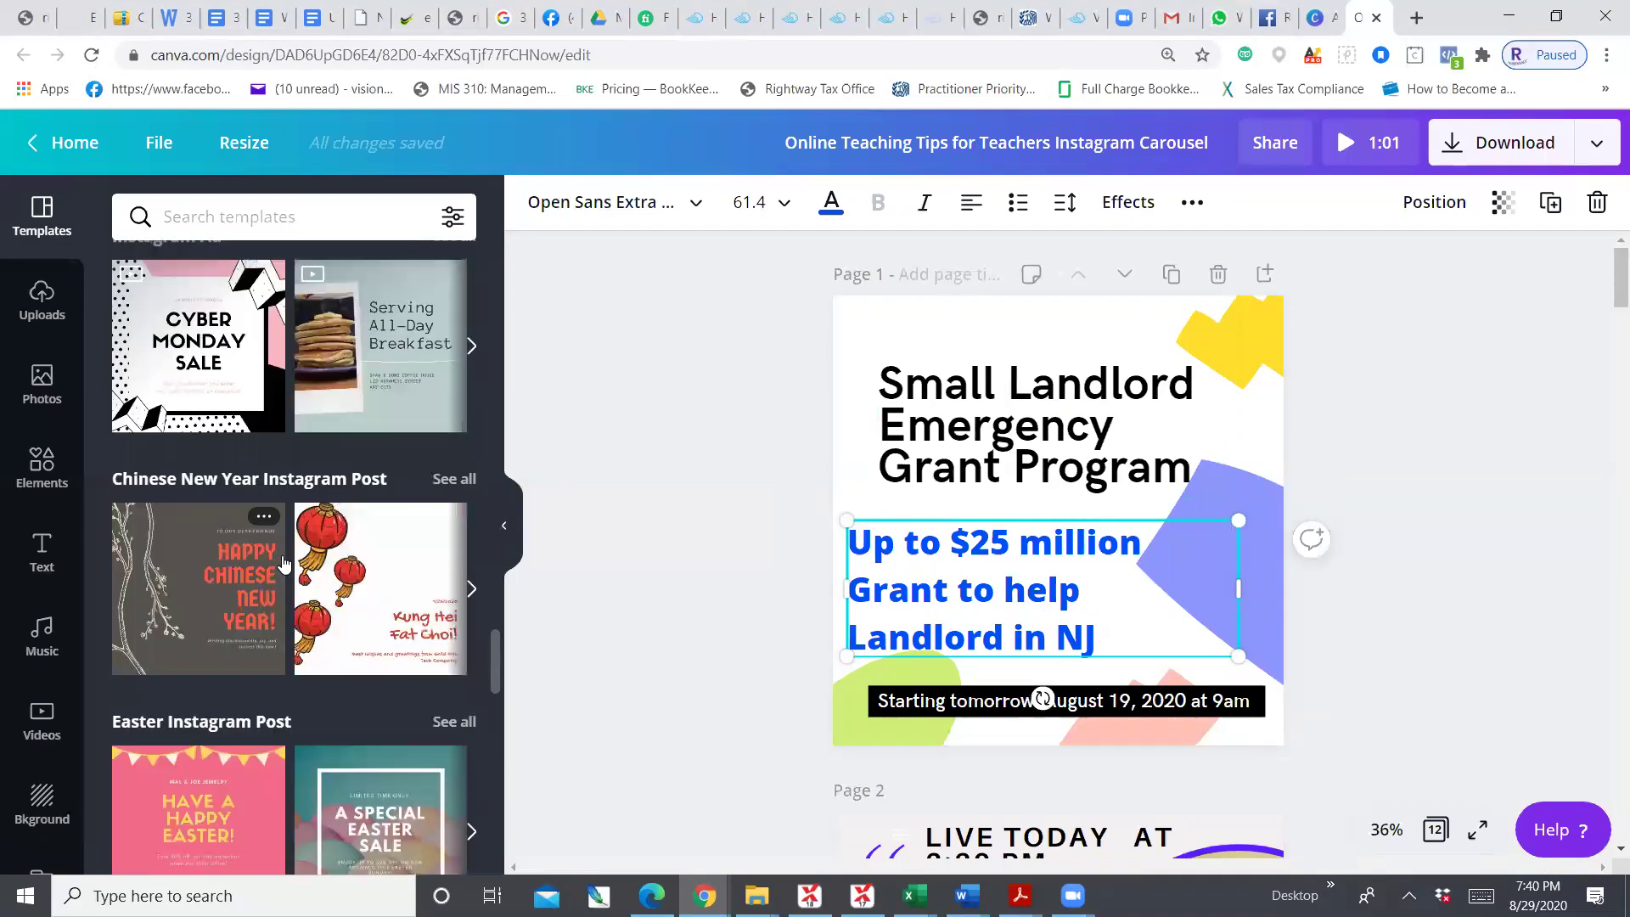
scroll(274, 566, down, 5)
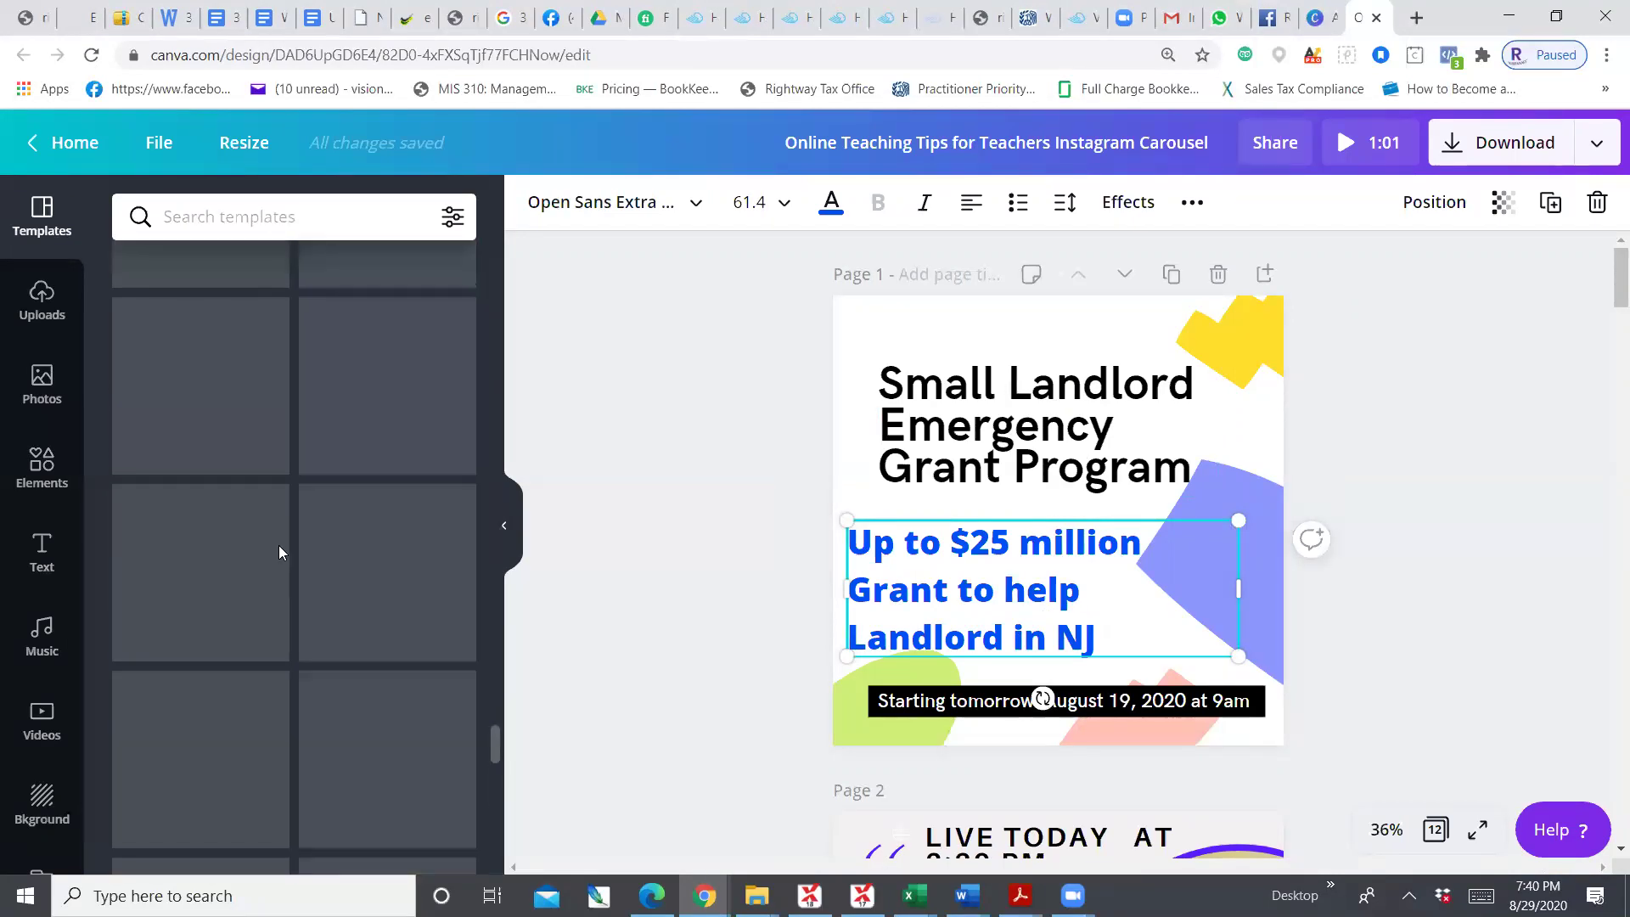
scroll(289, 548, down, 15)
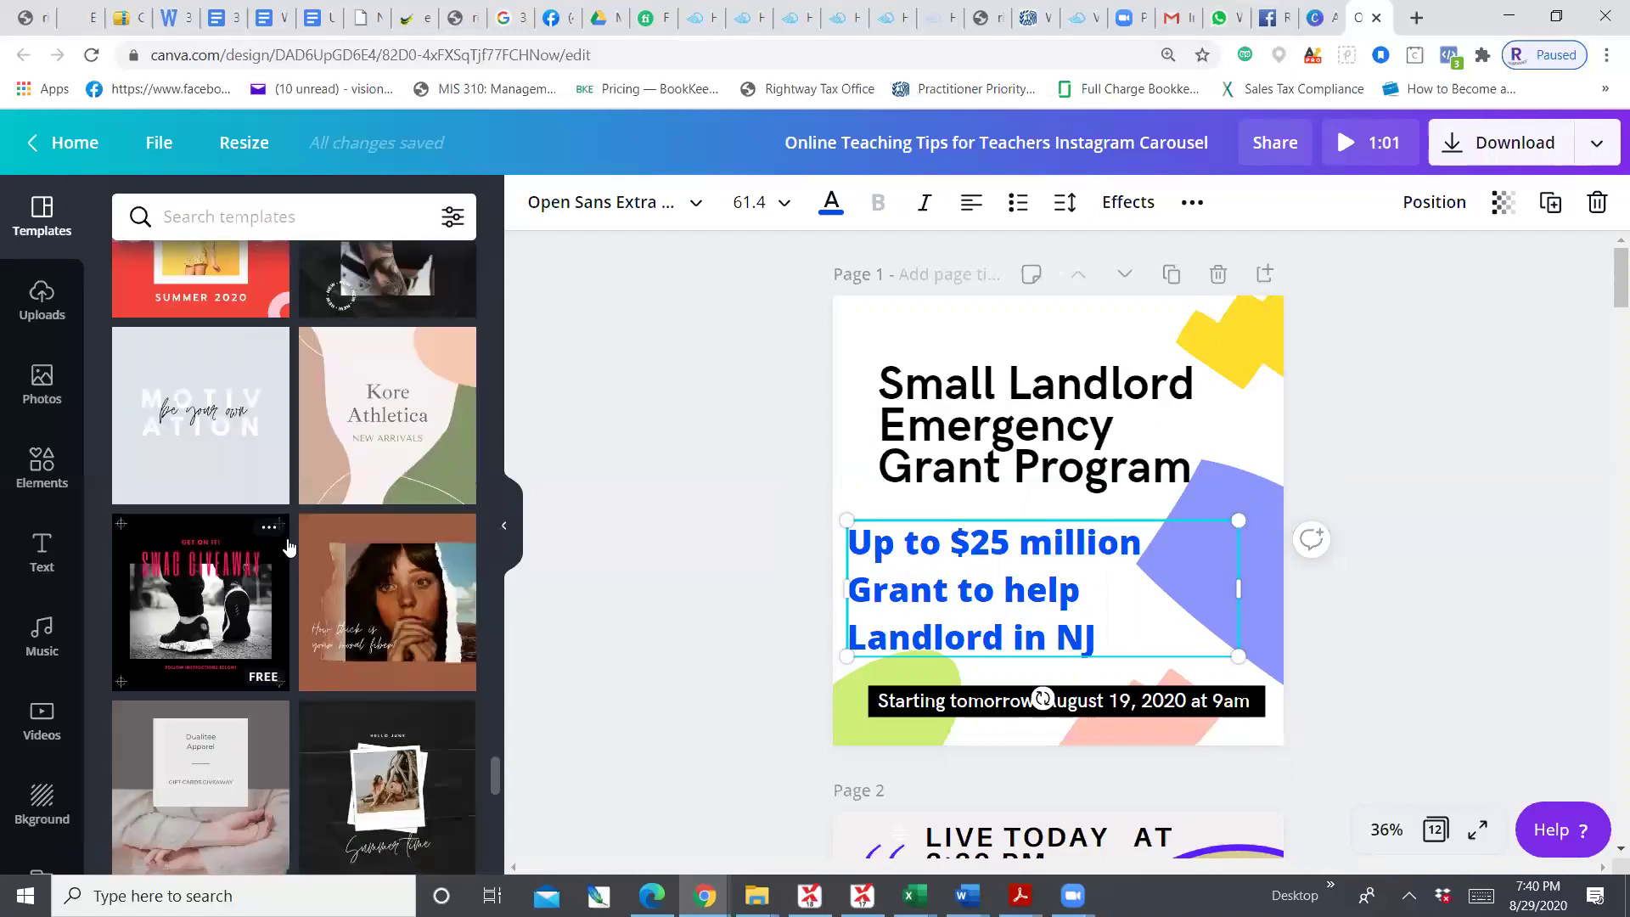
scroll(292, 538, up, 6)
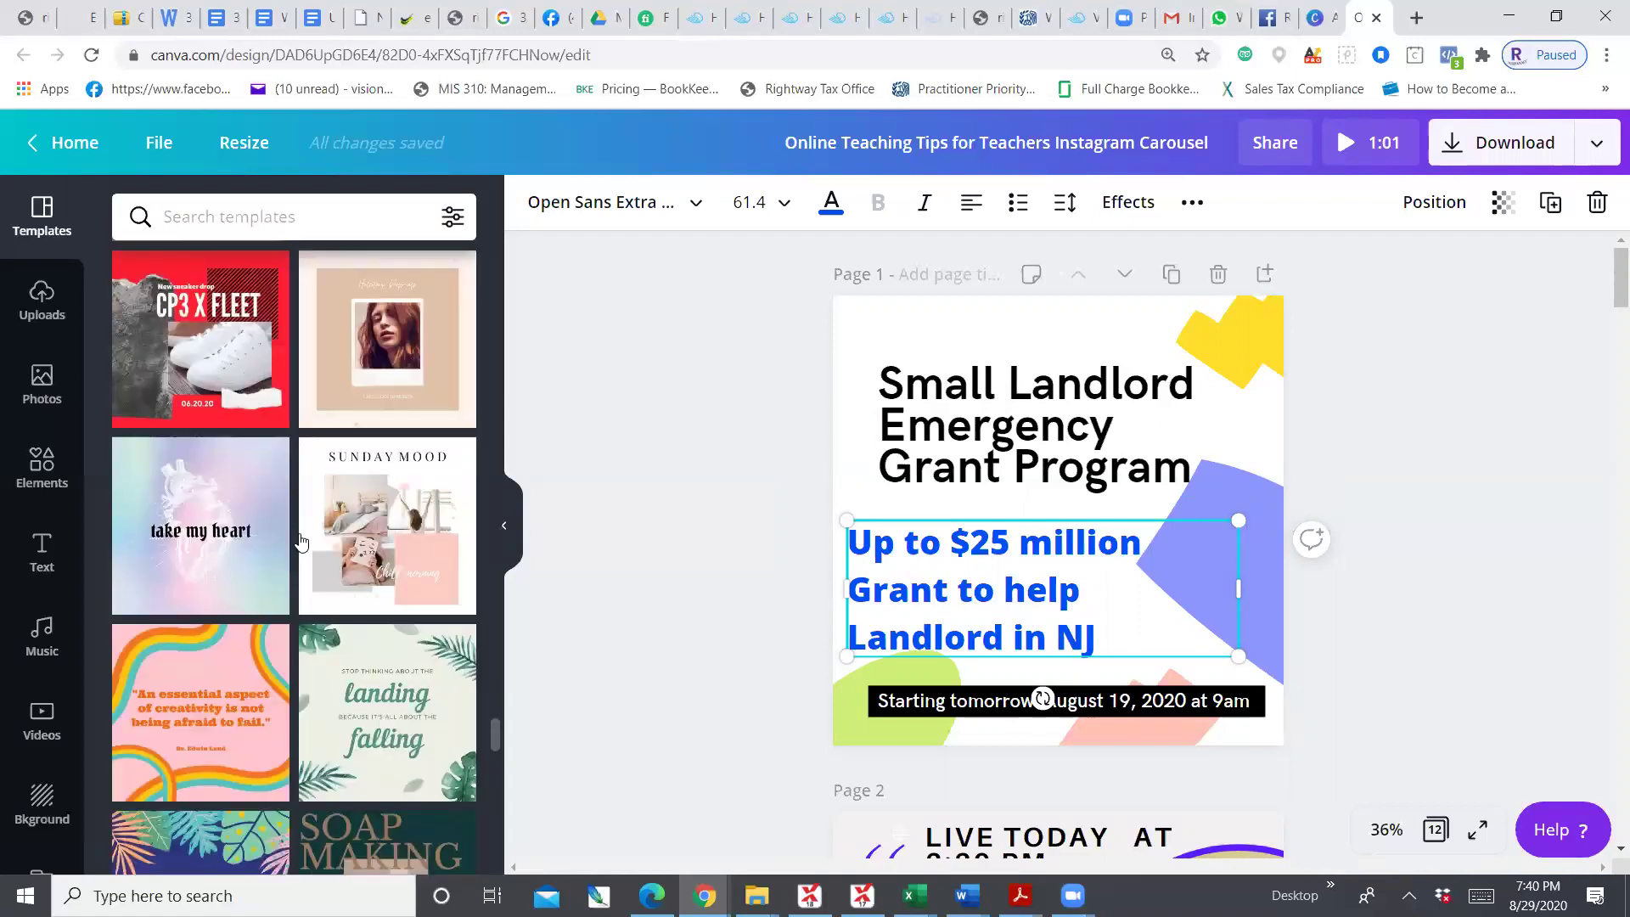
click(195, 536)
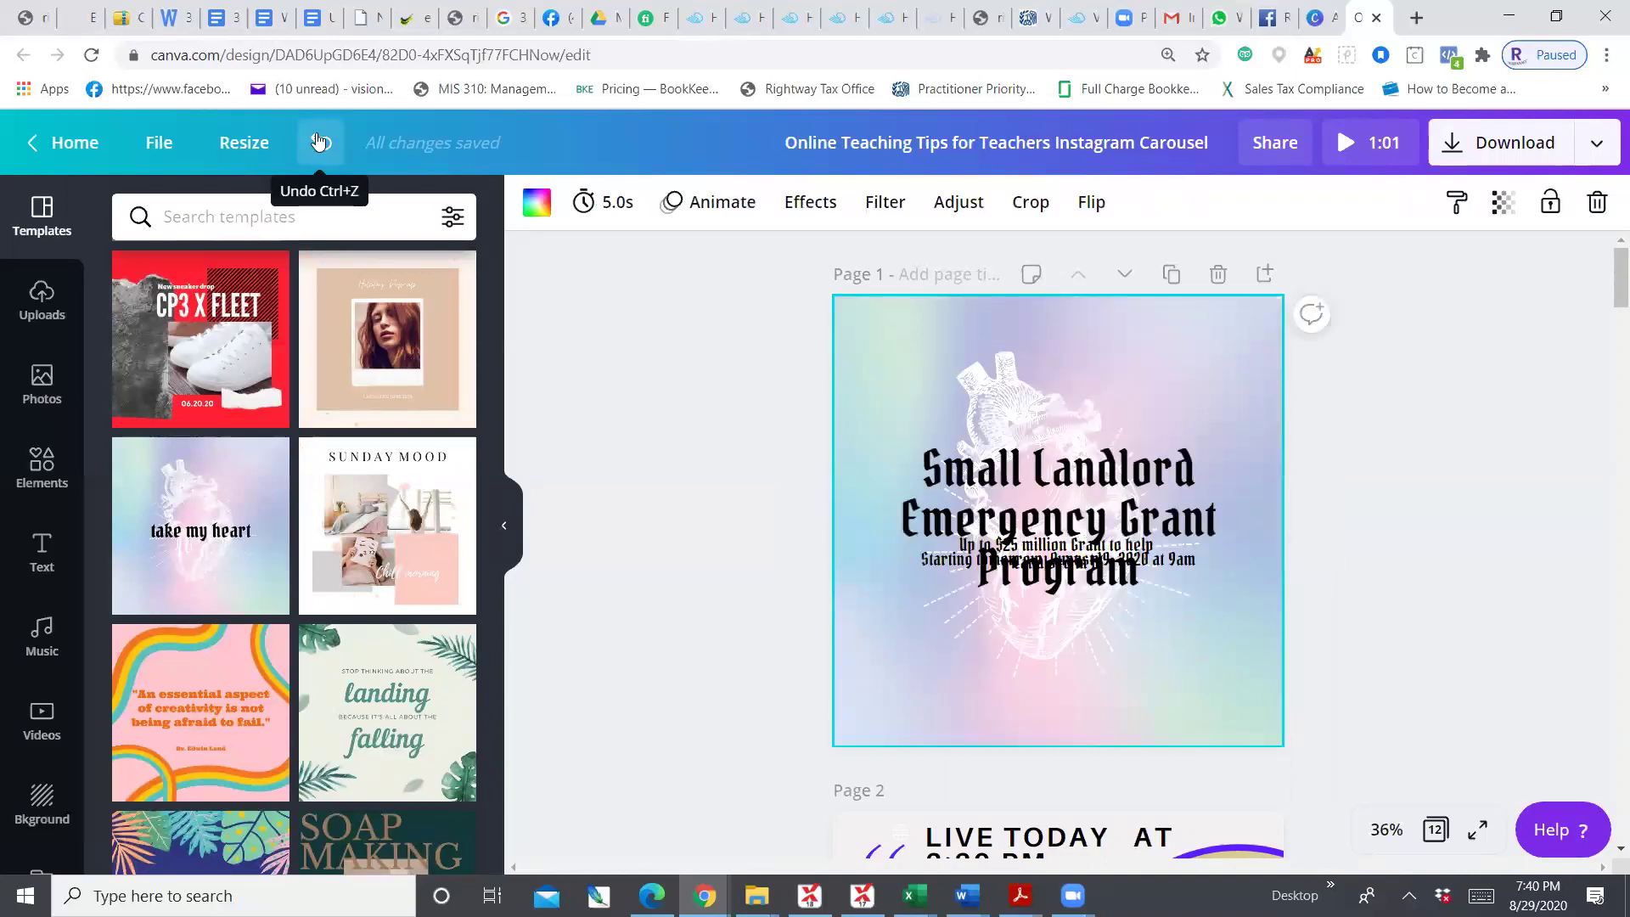
click(321, 143)
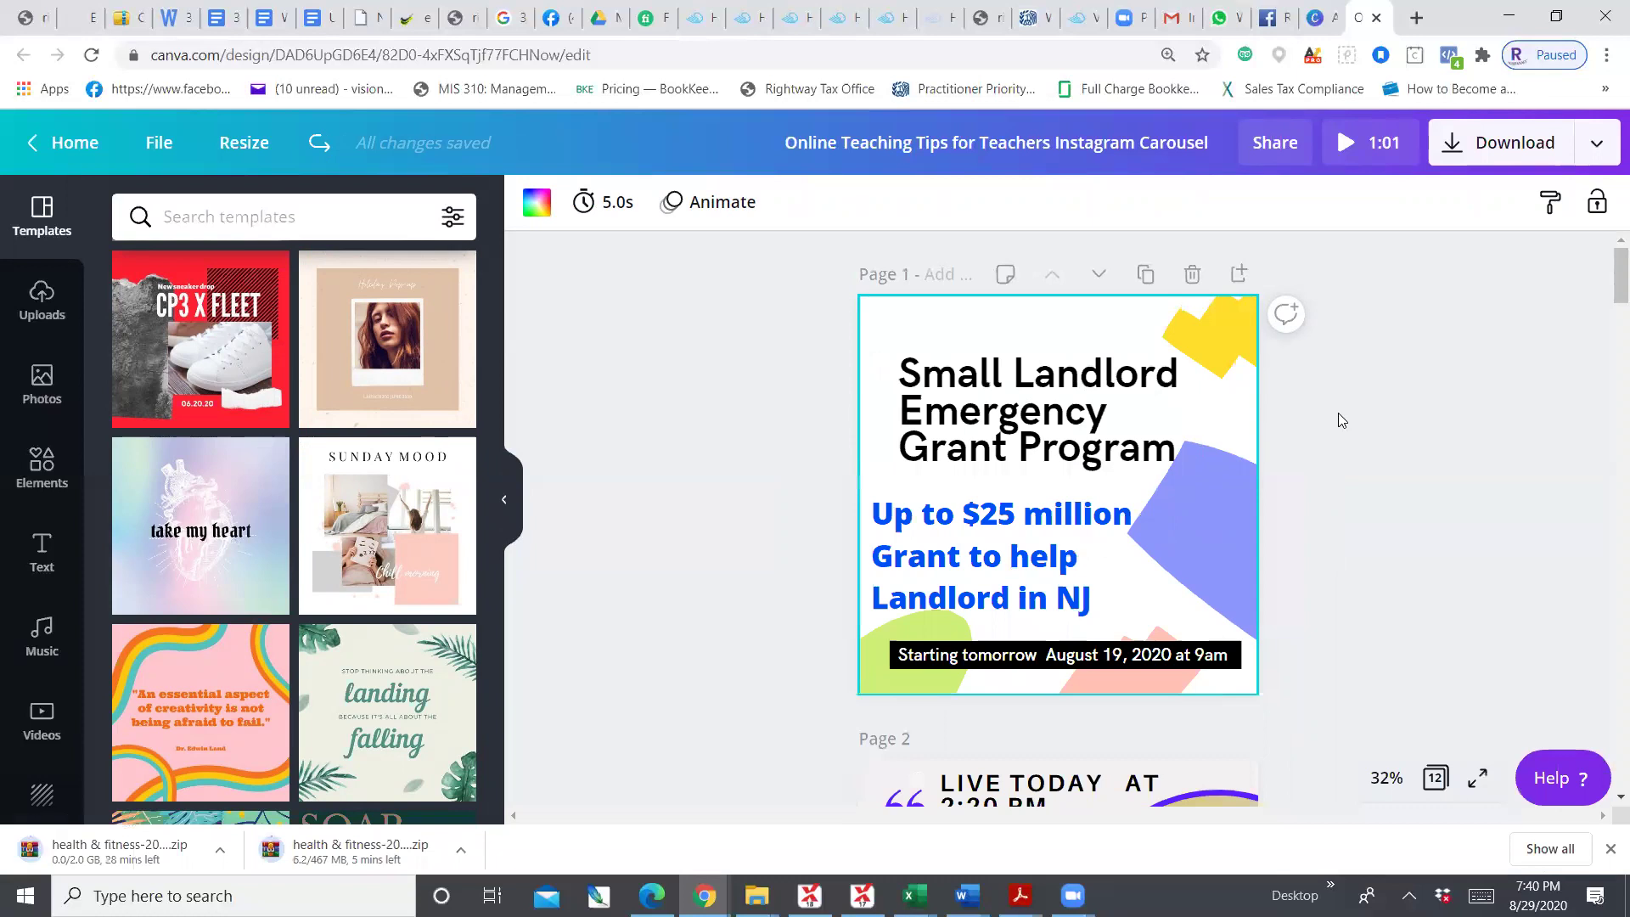
Look through the carousel from page 1 to page 5 to examine the individual post designs
scroll(1180, 439, down, 10)
scroll(1193, 440, up, 9)
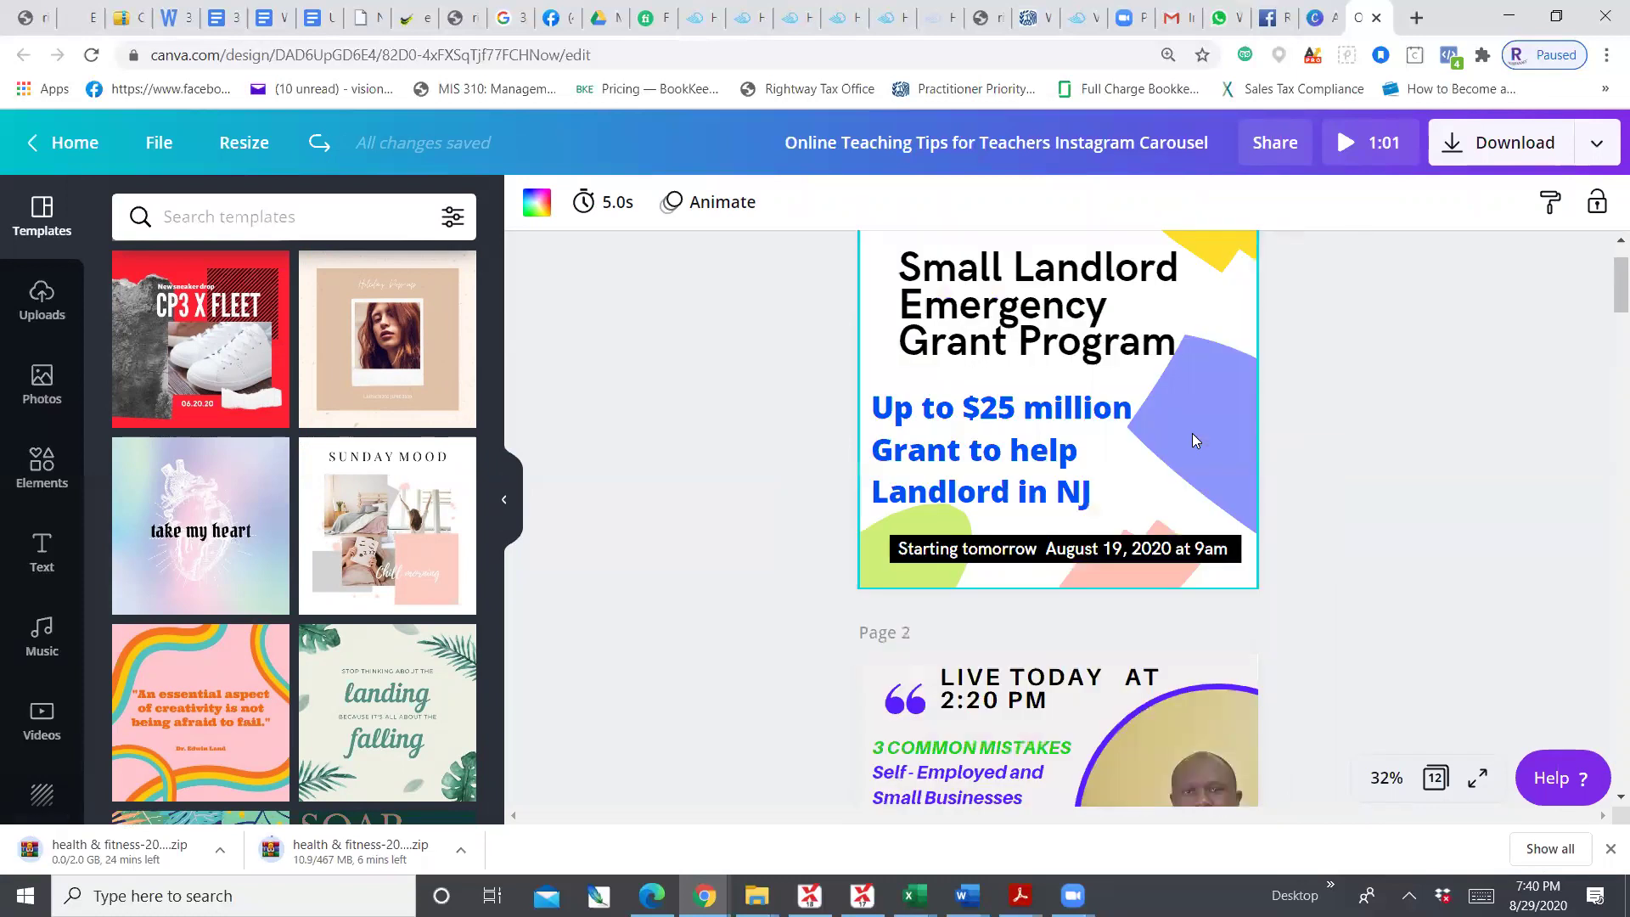
scroll(1195, 439, up, 1)
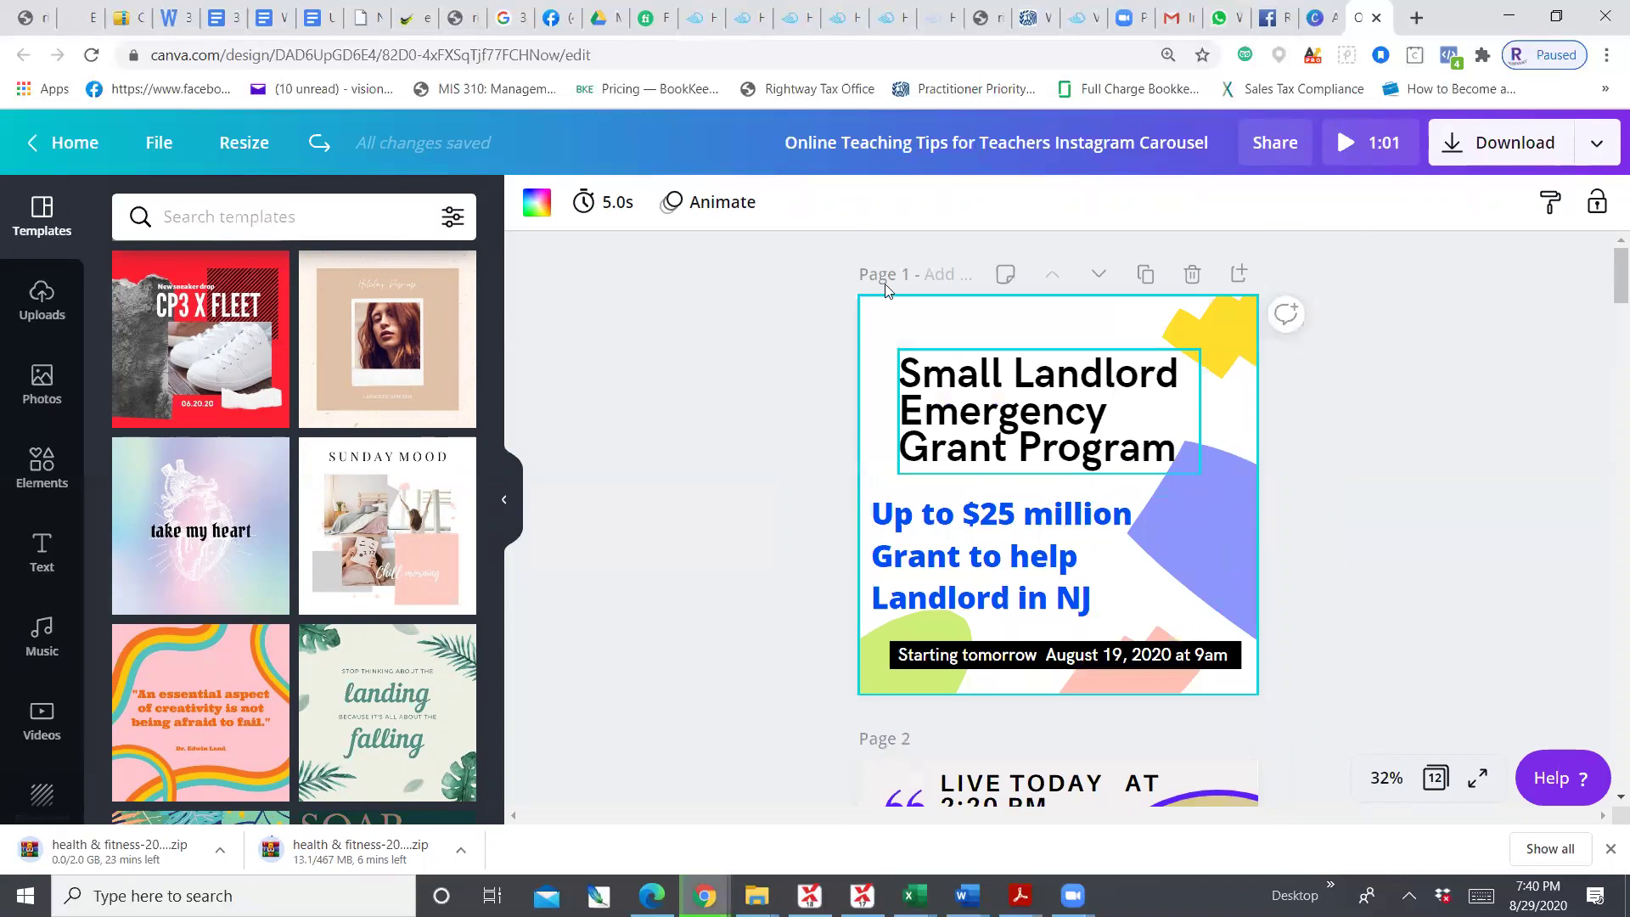
scroll(921, 366, down, 5)
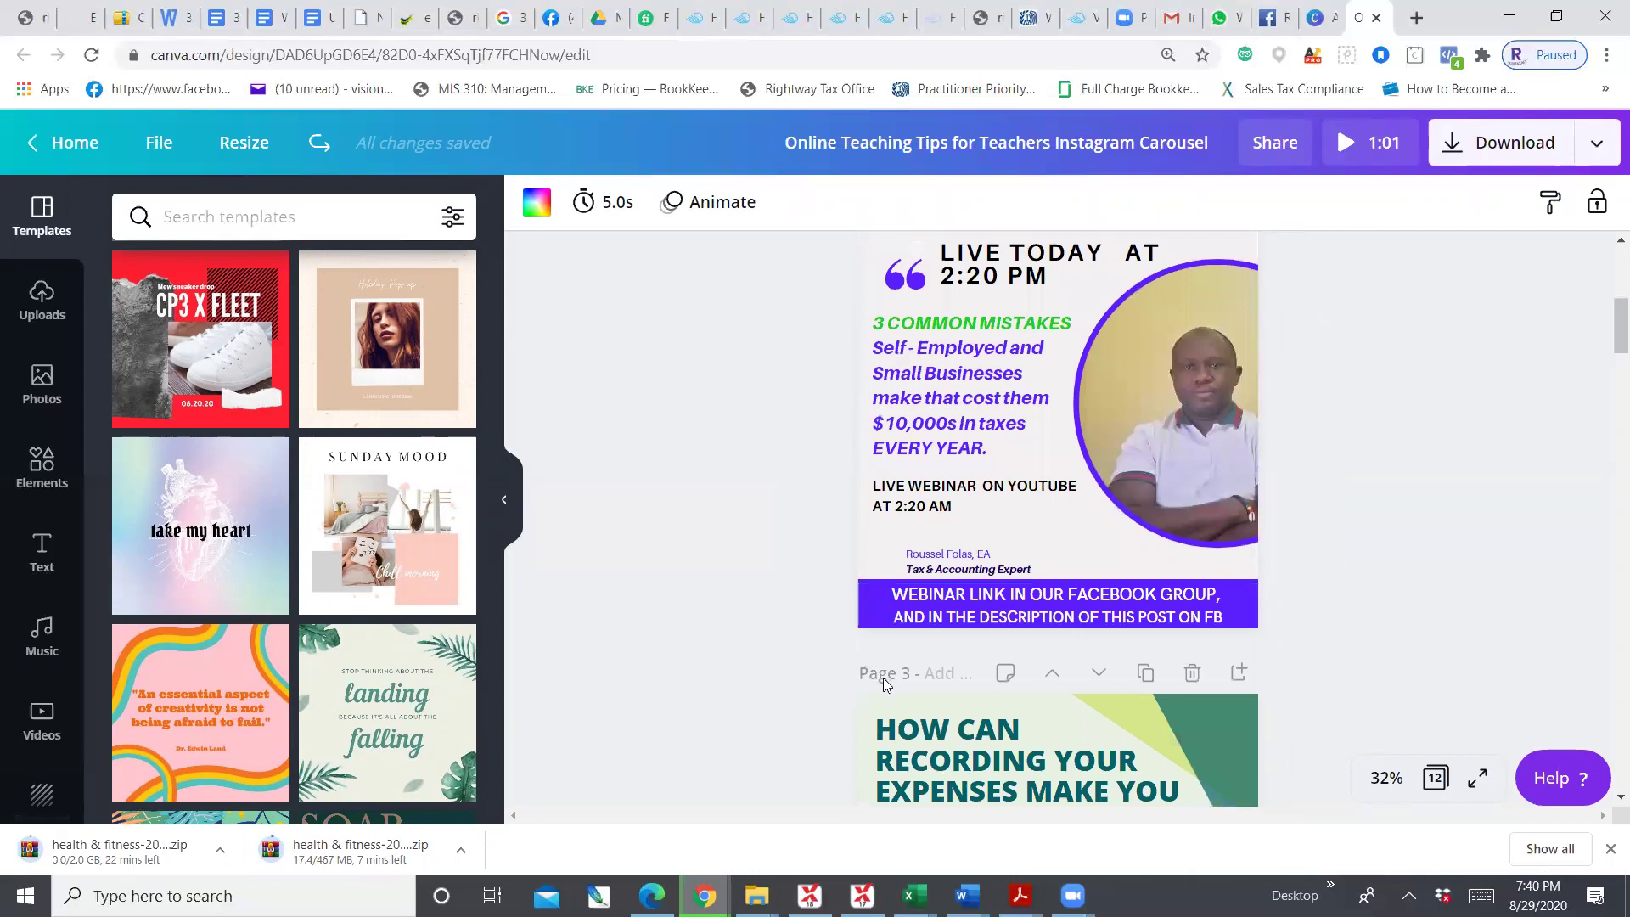
scroll(888, 696, down, 6)
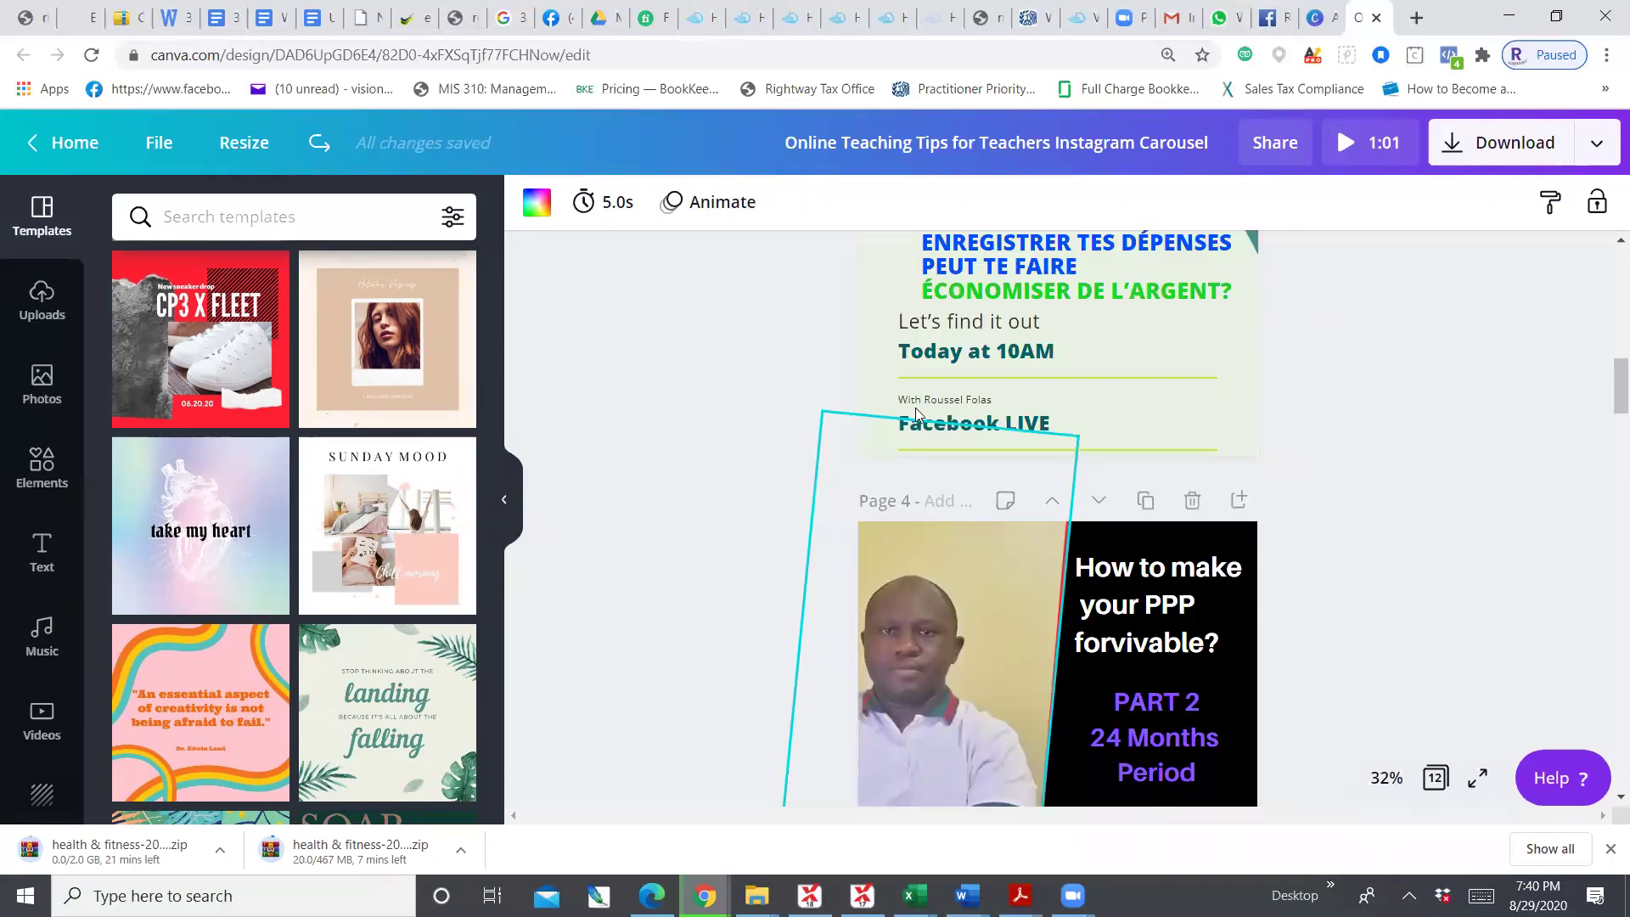
scroll(895, 516, down, 5)
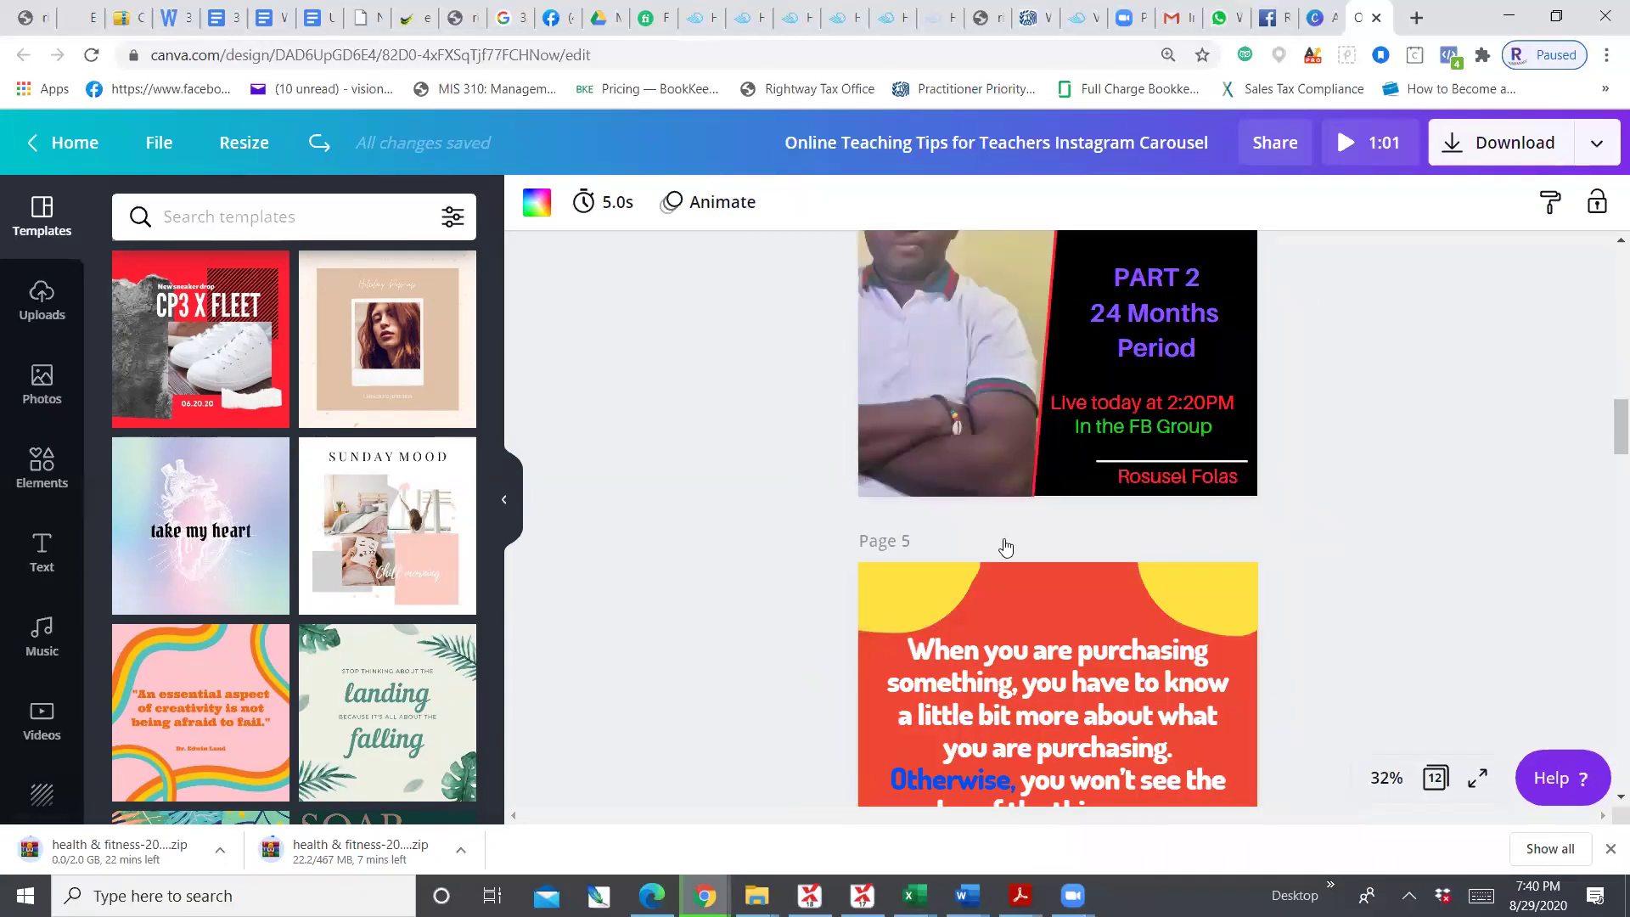
scroll(969, 509, up, 15)
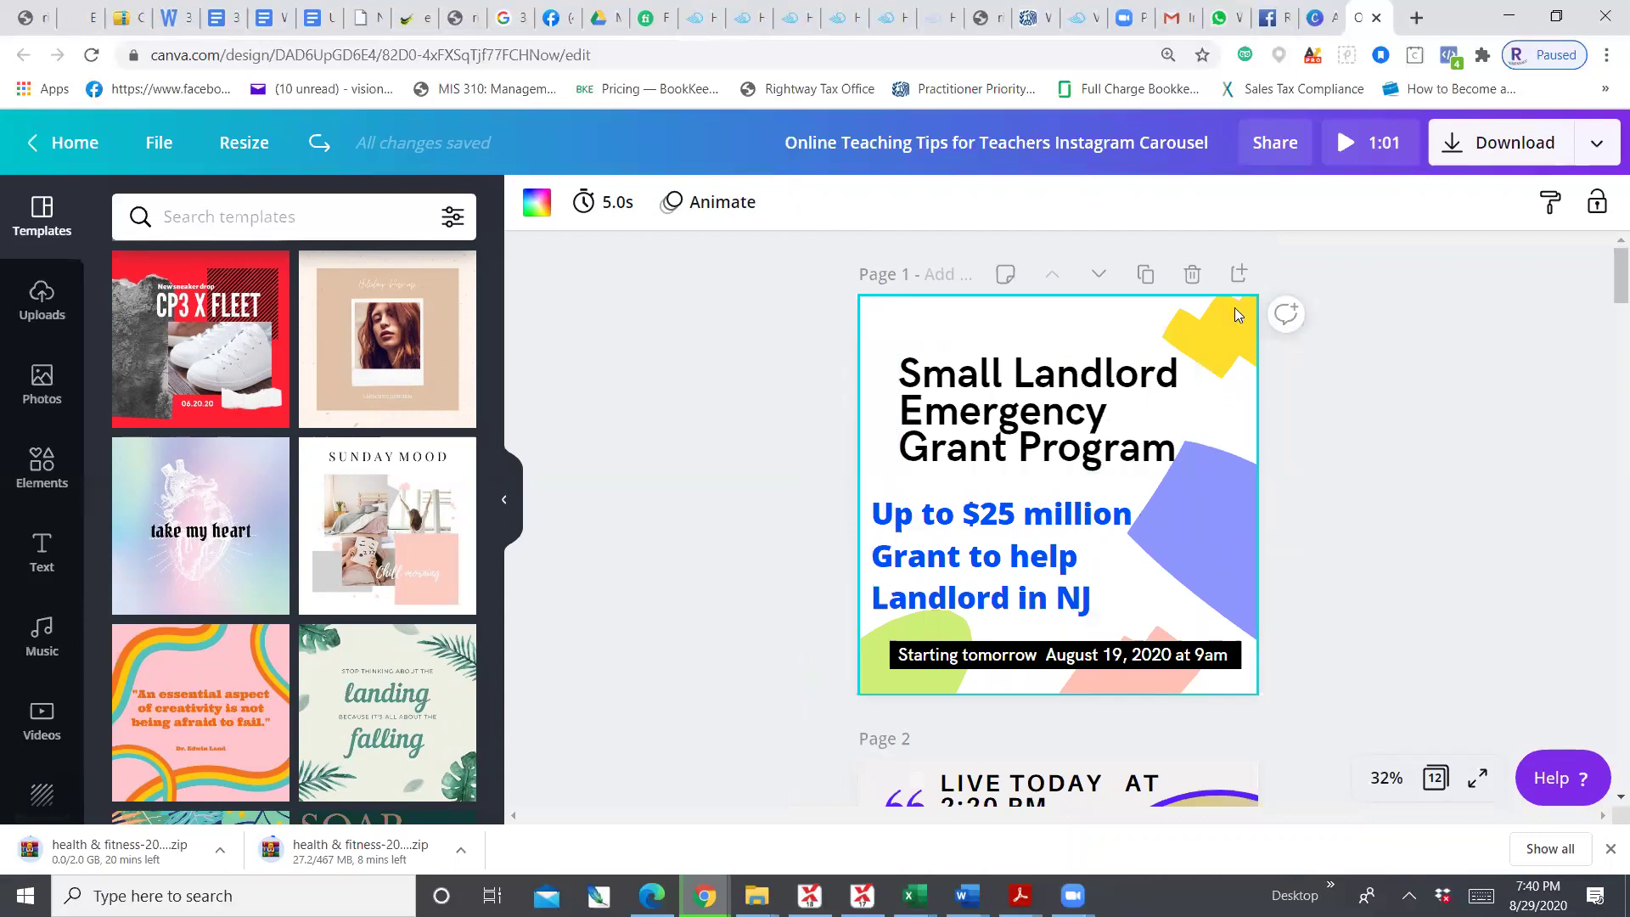
scroll(766, 475, down, 4)
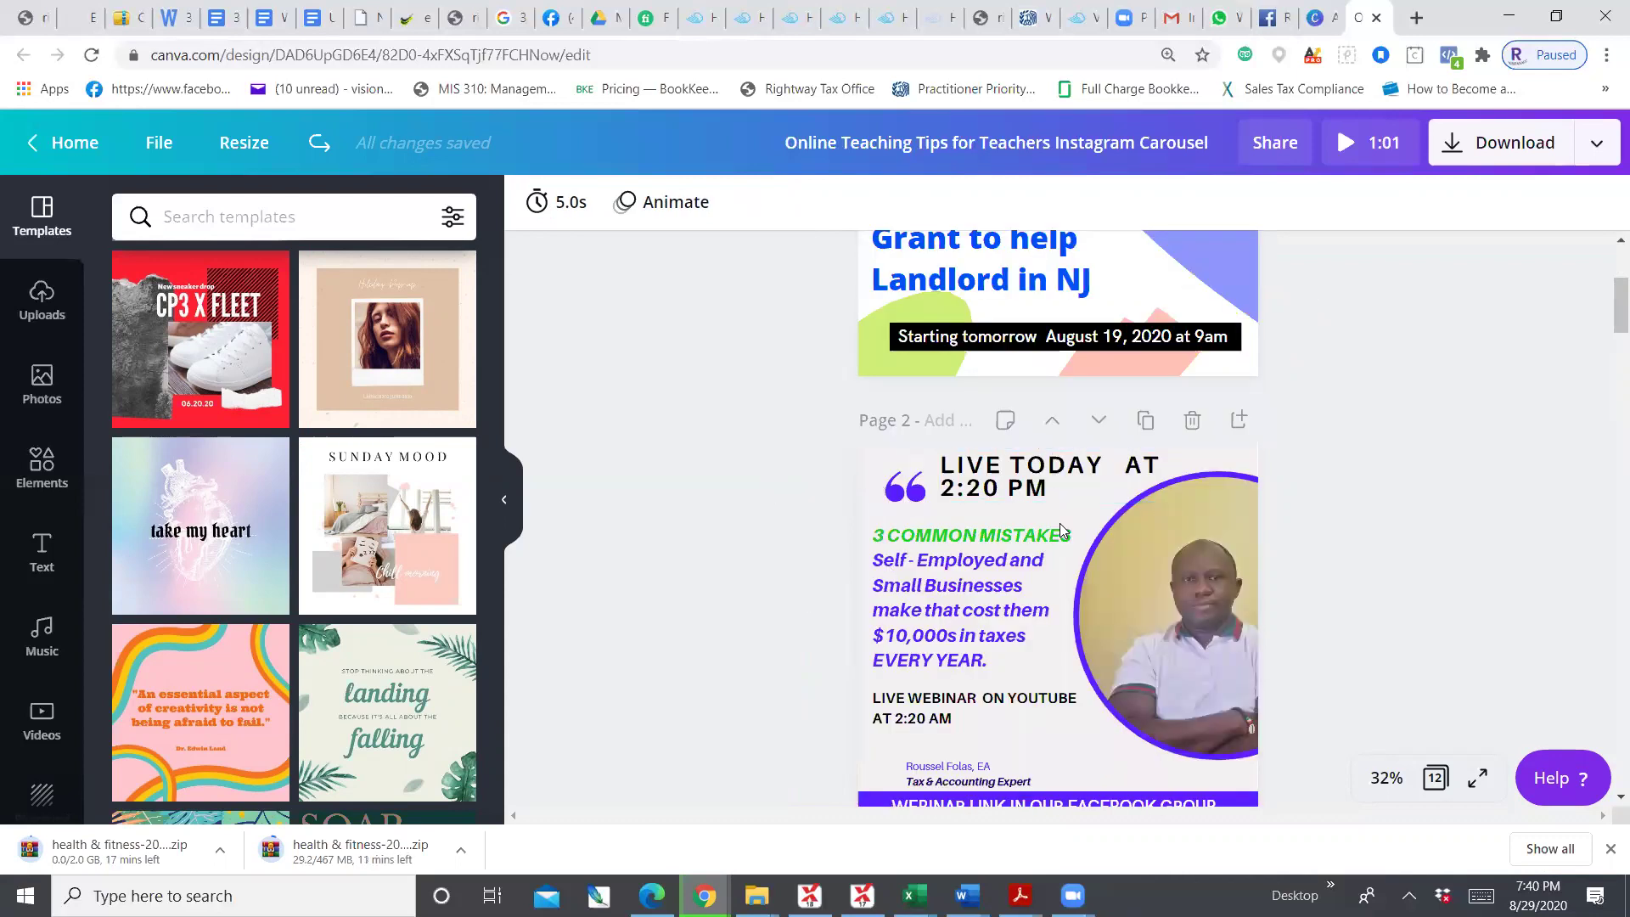
click(1125, 569)
click(953, 507)
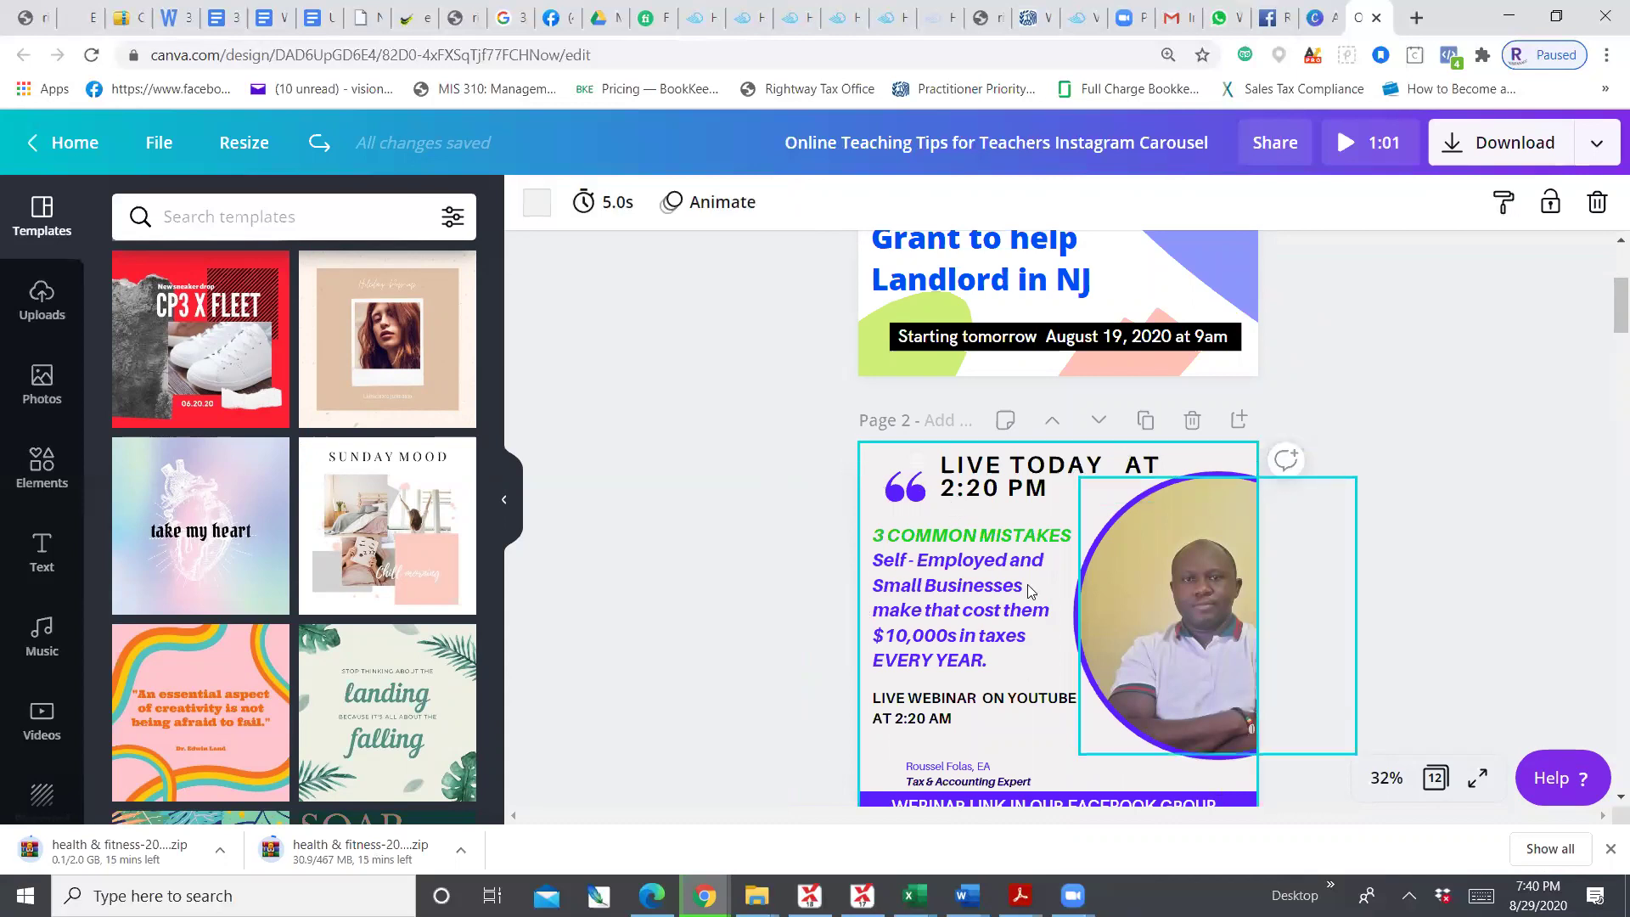
Duplicate page 1, the Small Landlord Emergency Grant Program post
scroll(1029, 590, up, 4)
click(910, 329)
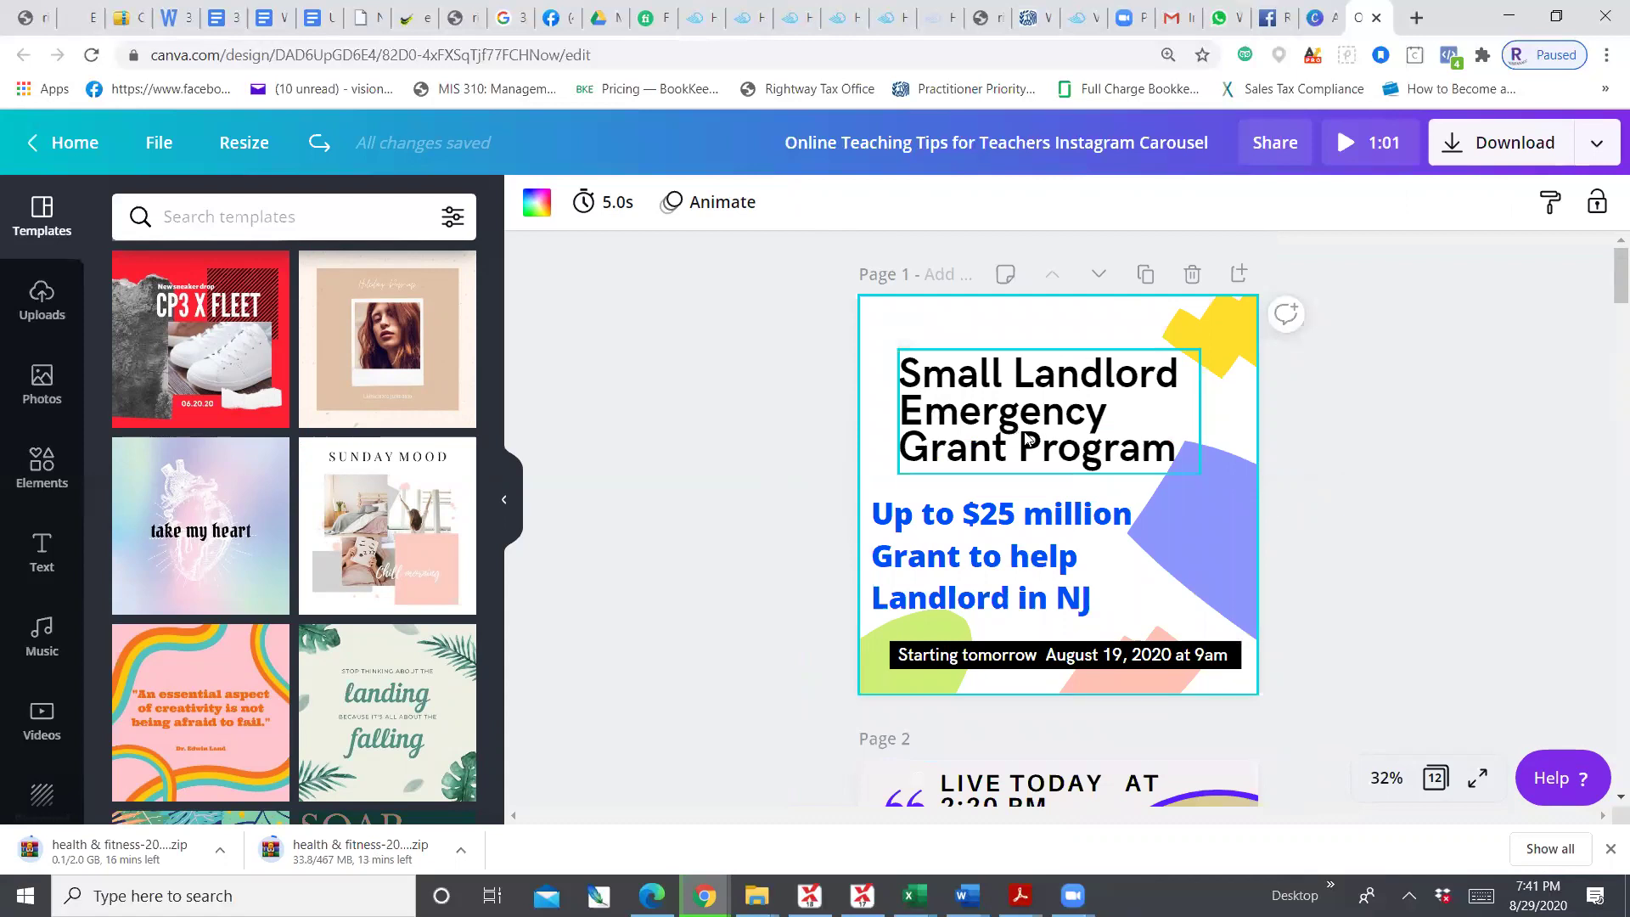
click(1146, 277)
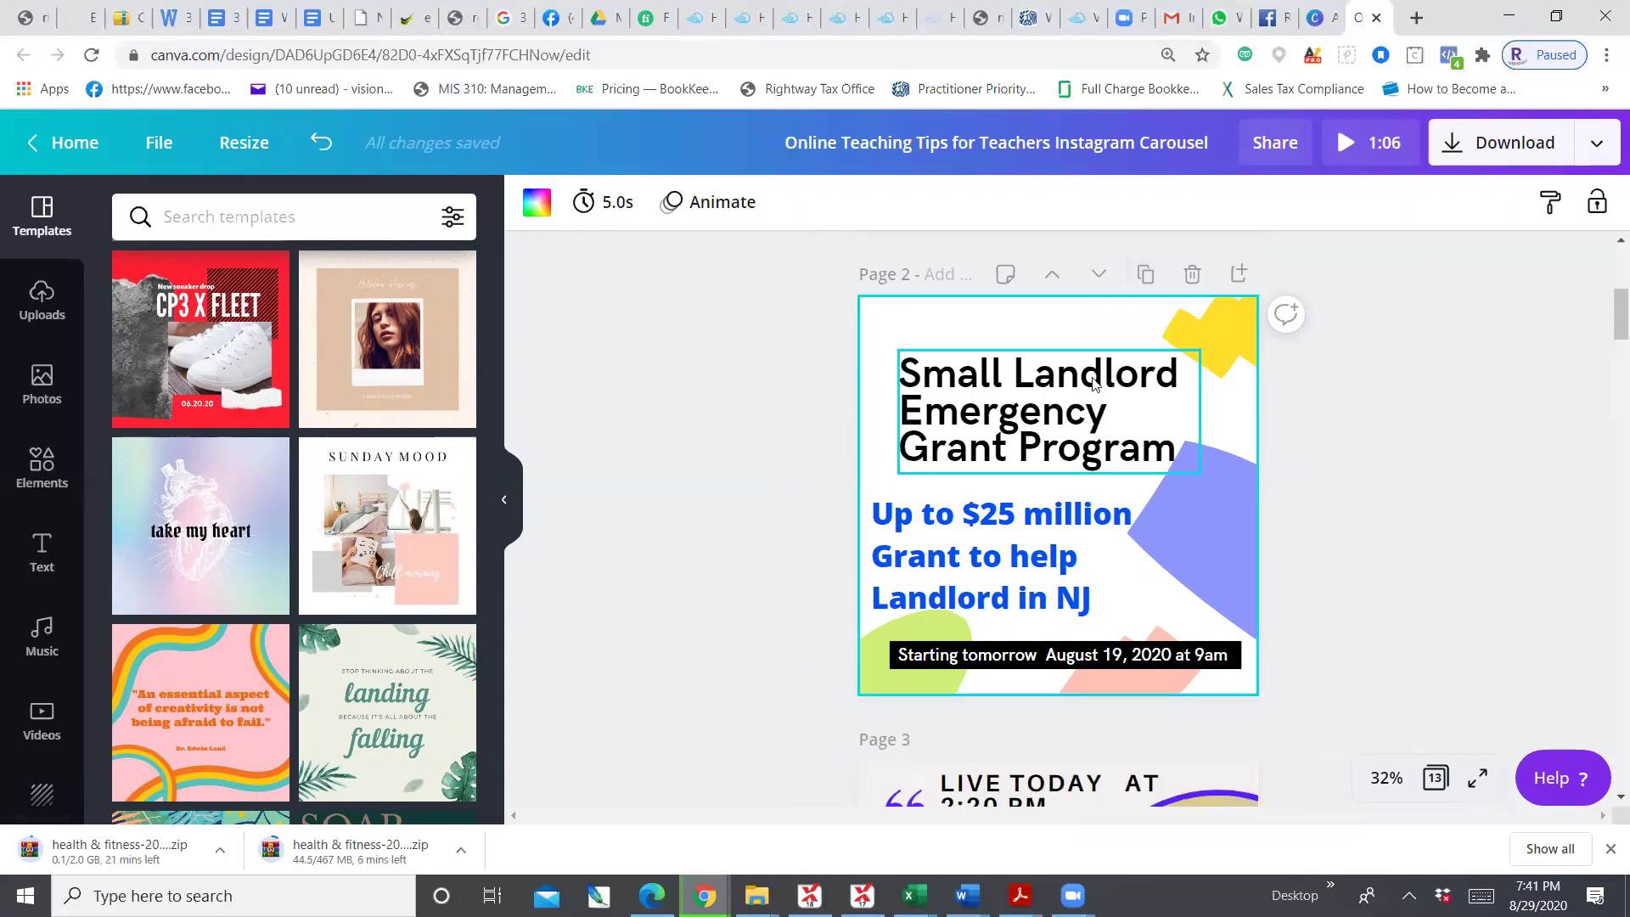
Compare page 1 with its copy on page 2 and select the copy's Small Landlord heading
scroll(1094, 385, up, 5)
scroll(1094, 384, down, 5)
scroll(1094, 385, down, 4)
scroll(1094, 385, up, 10)
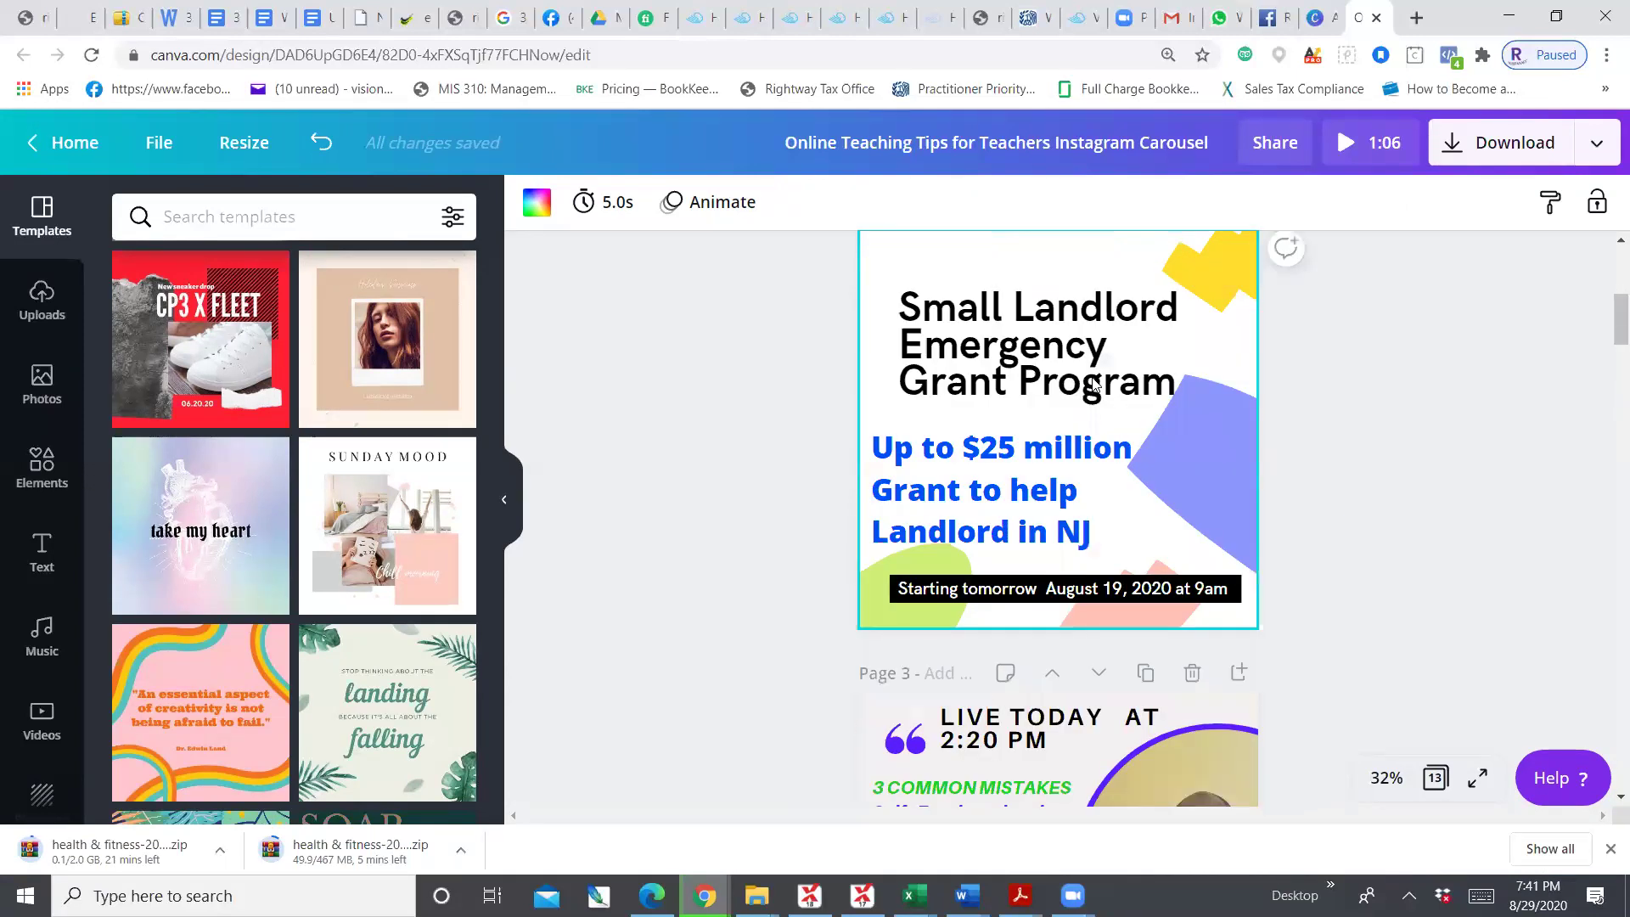
scroll(1095, 385, down, 8)
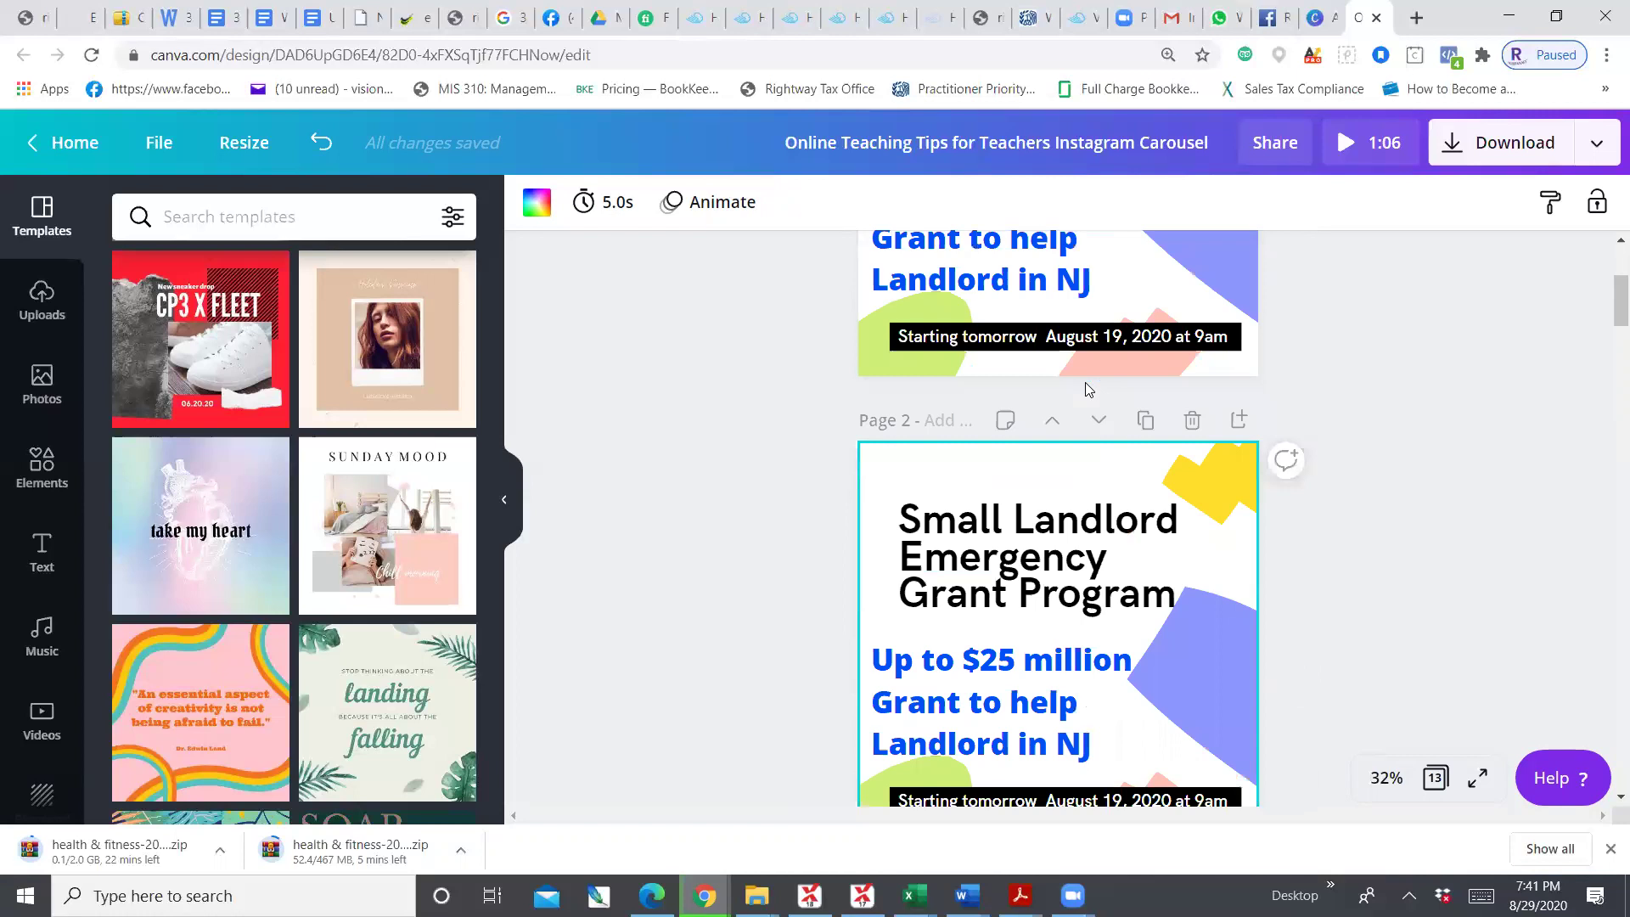
scroll(1089, 386, up, 6)
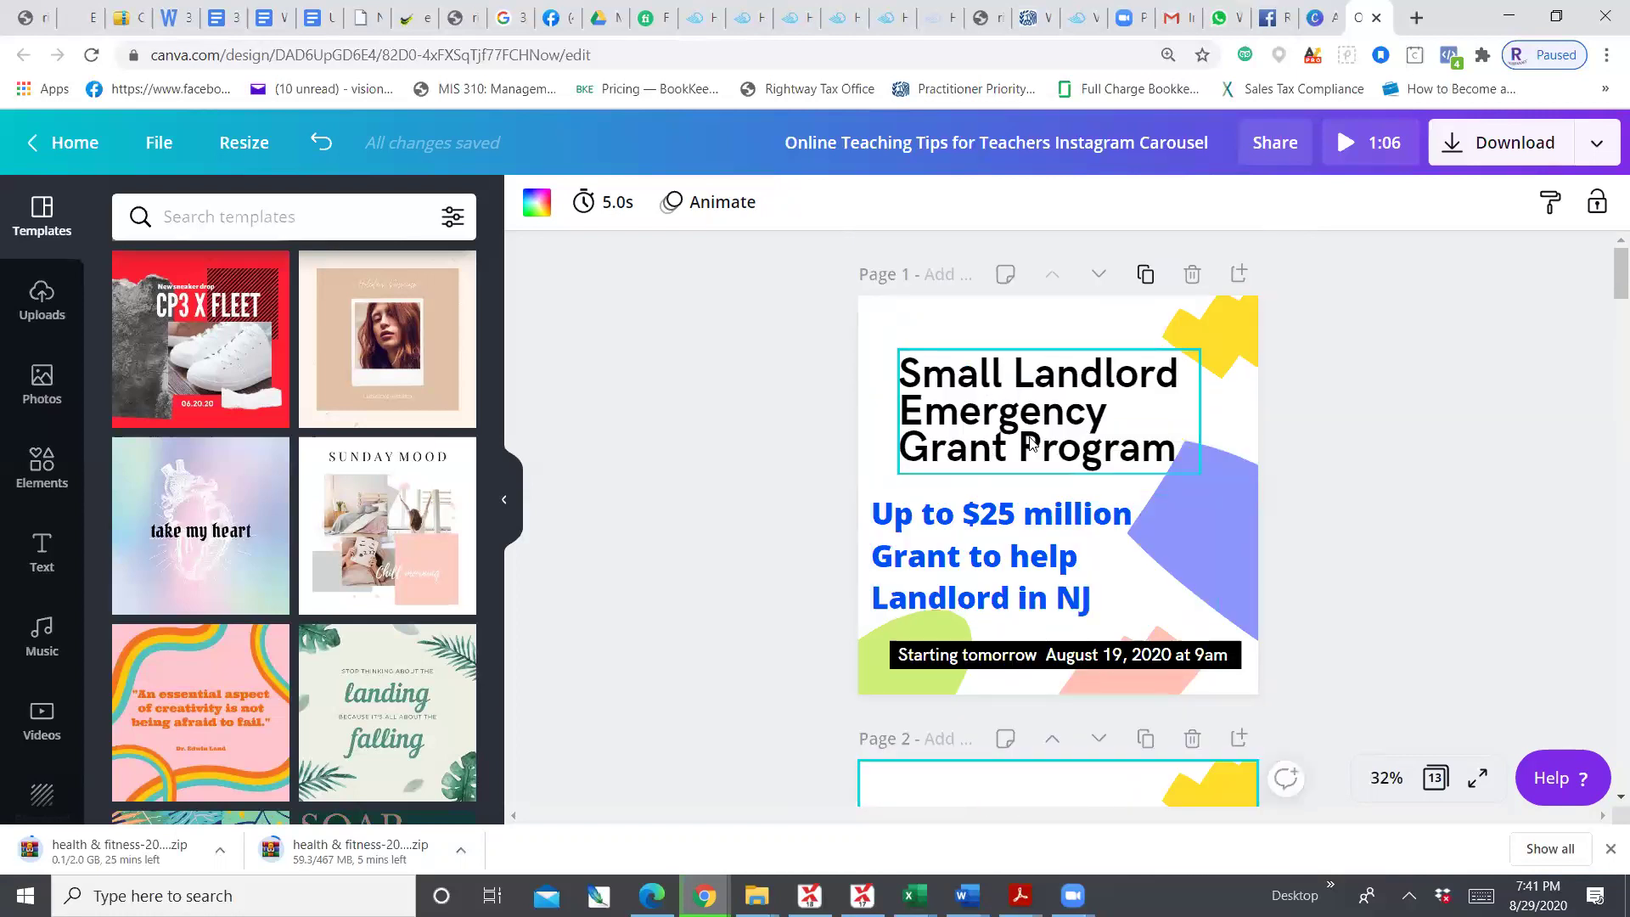
scroll(1029, 441, down, 5)
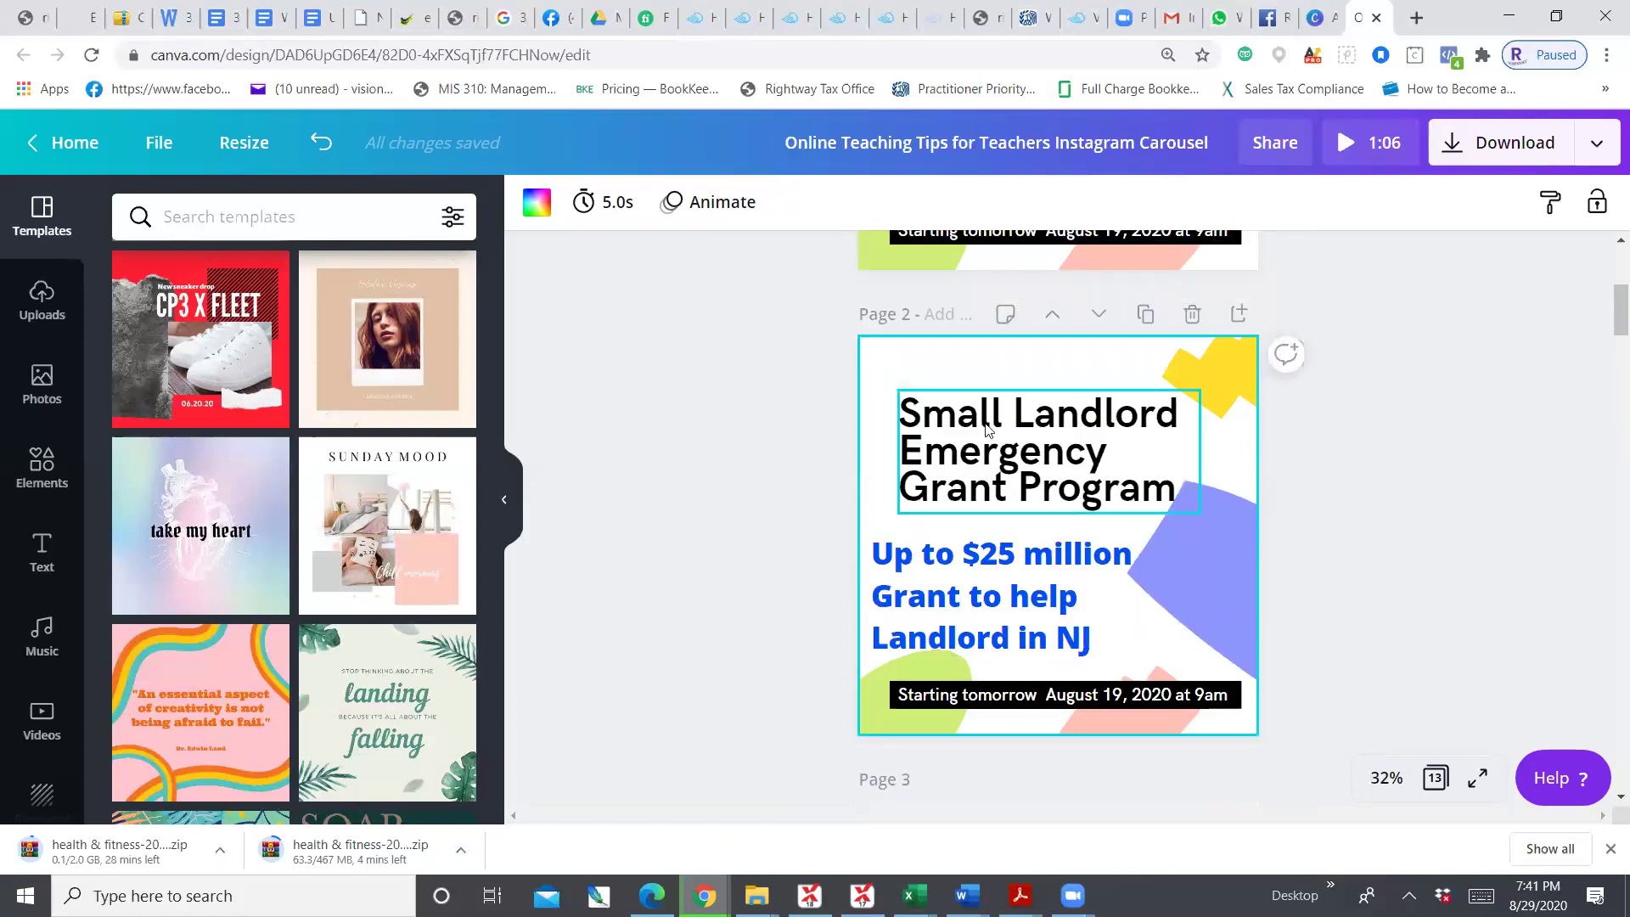
scroll(992, 383, up, 5)
scroll(1016, 402, down, 3)
scroll(1004, 349, up, 3)
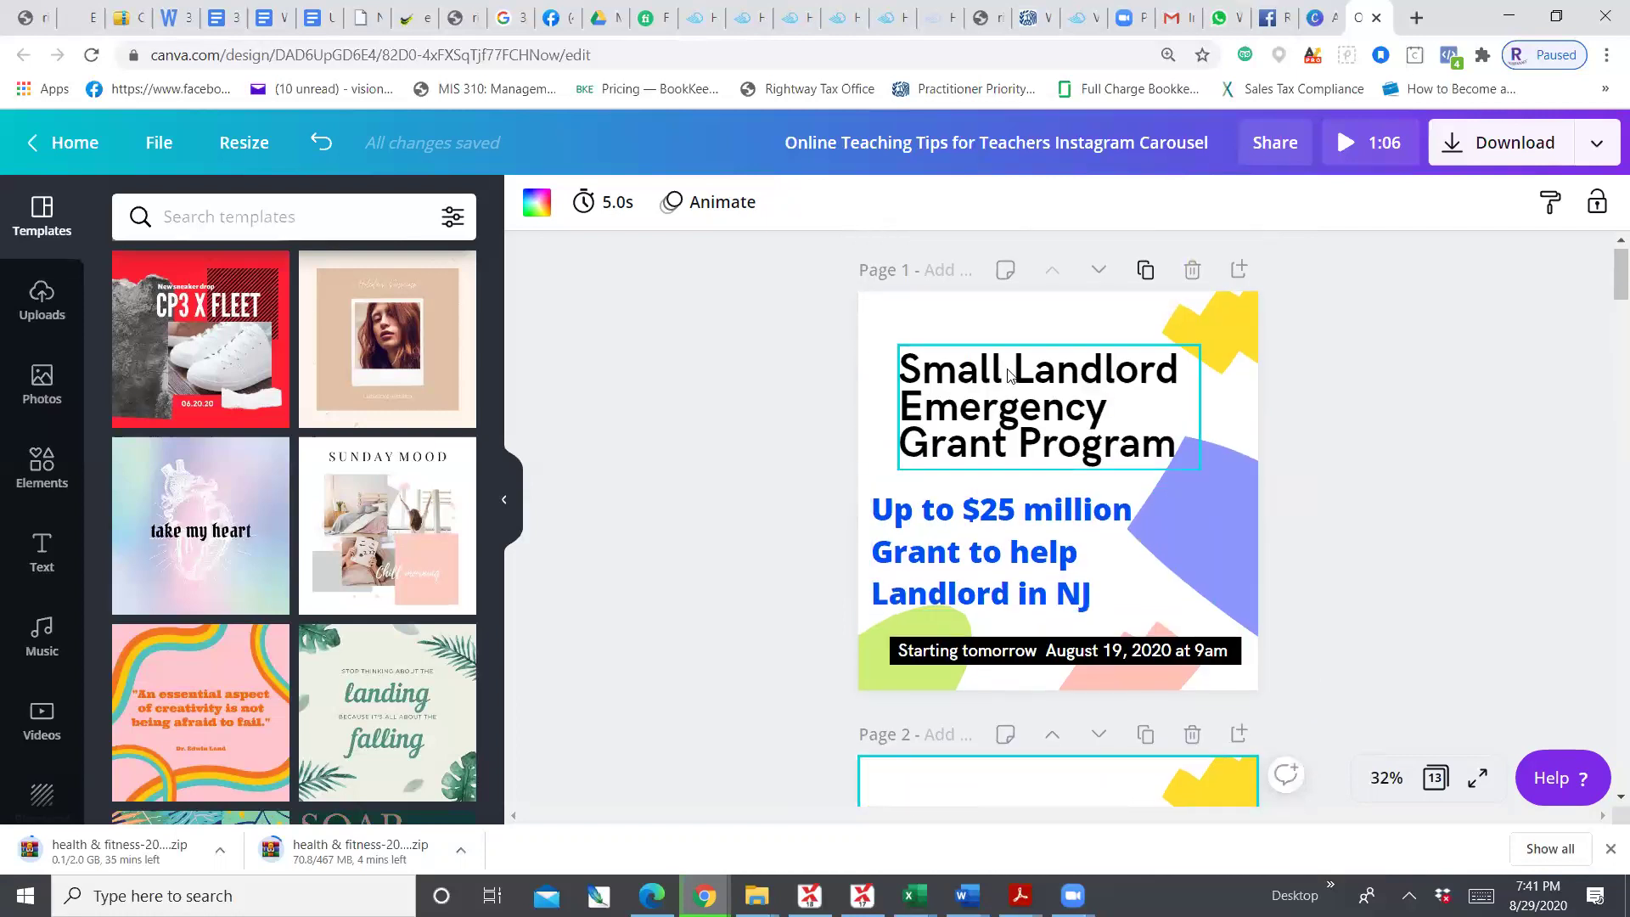
scroll(1008, 376, down, 5)
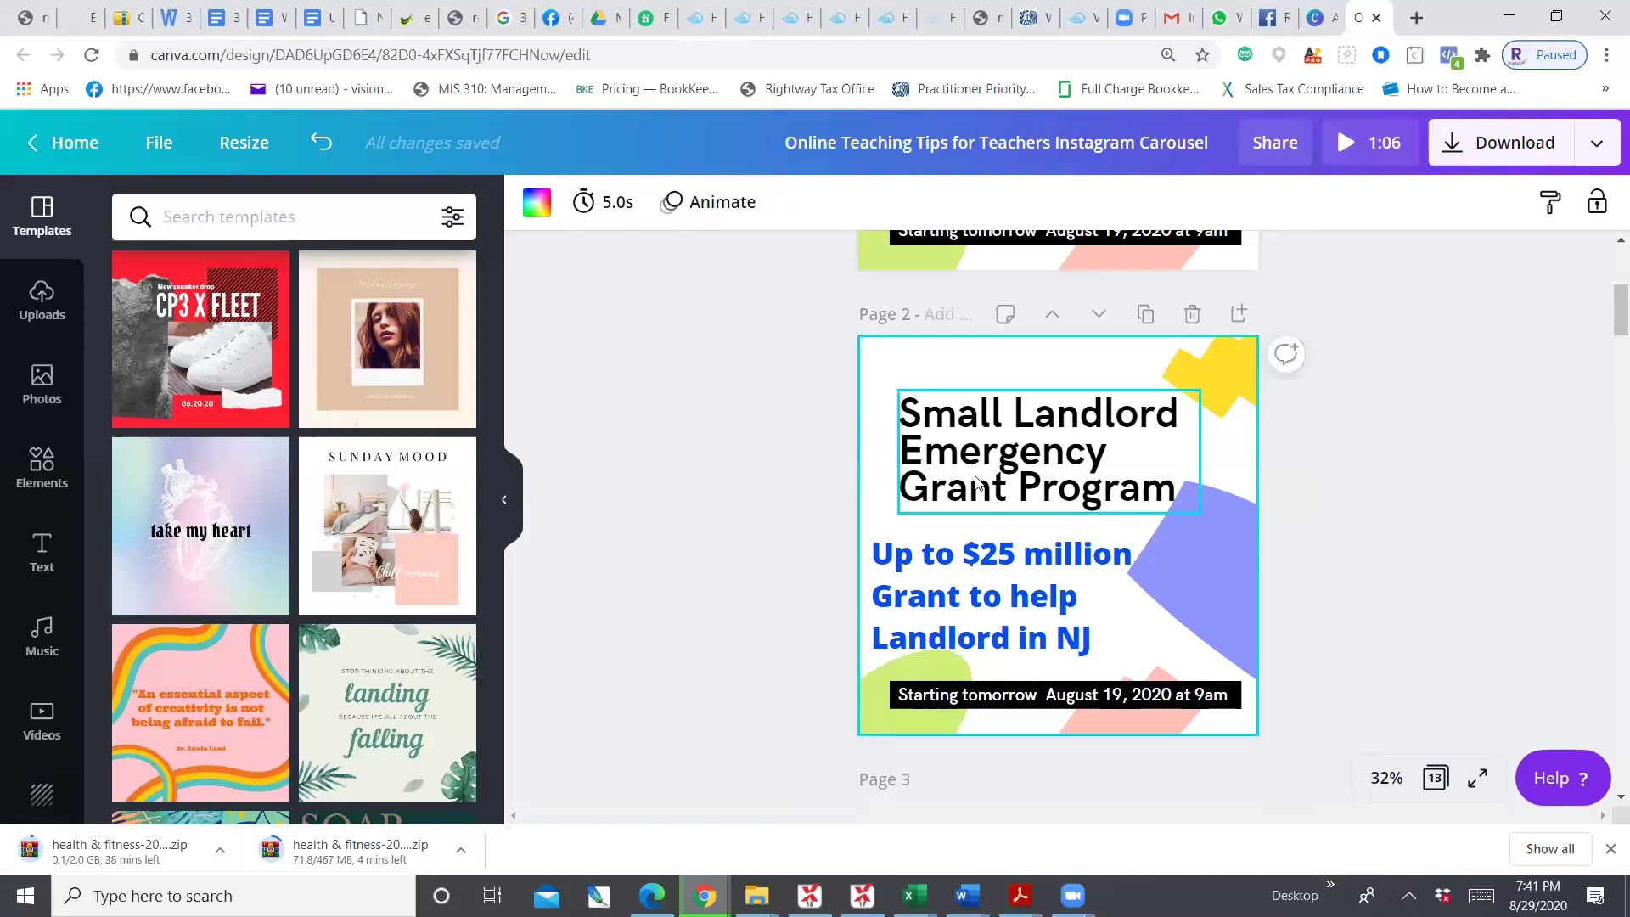
click(1003, 421)
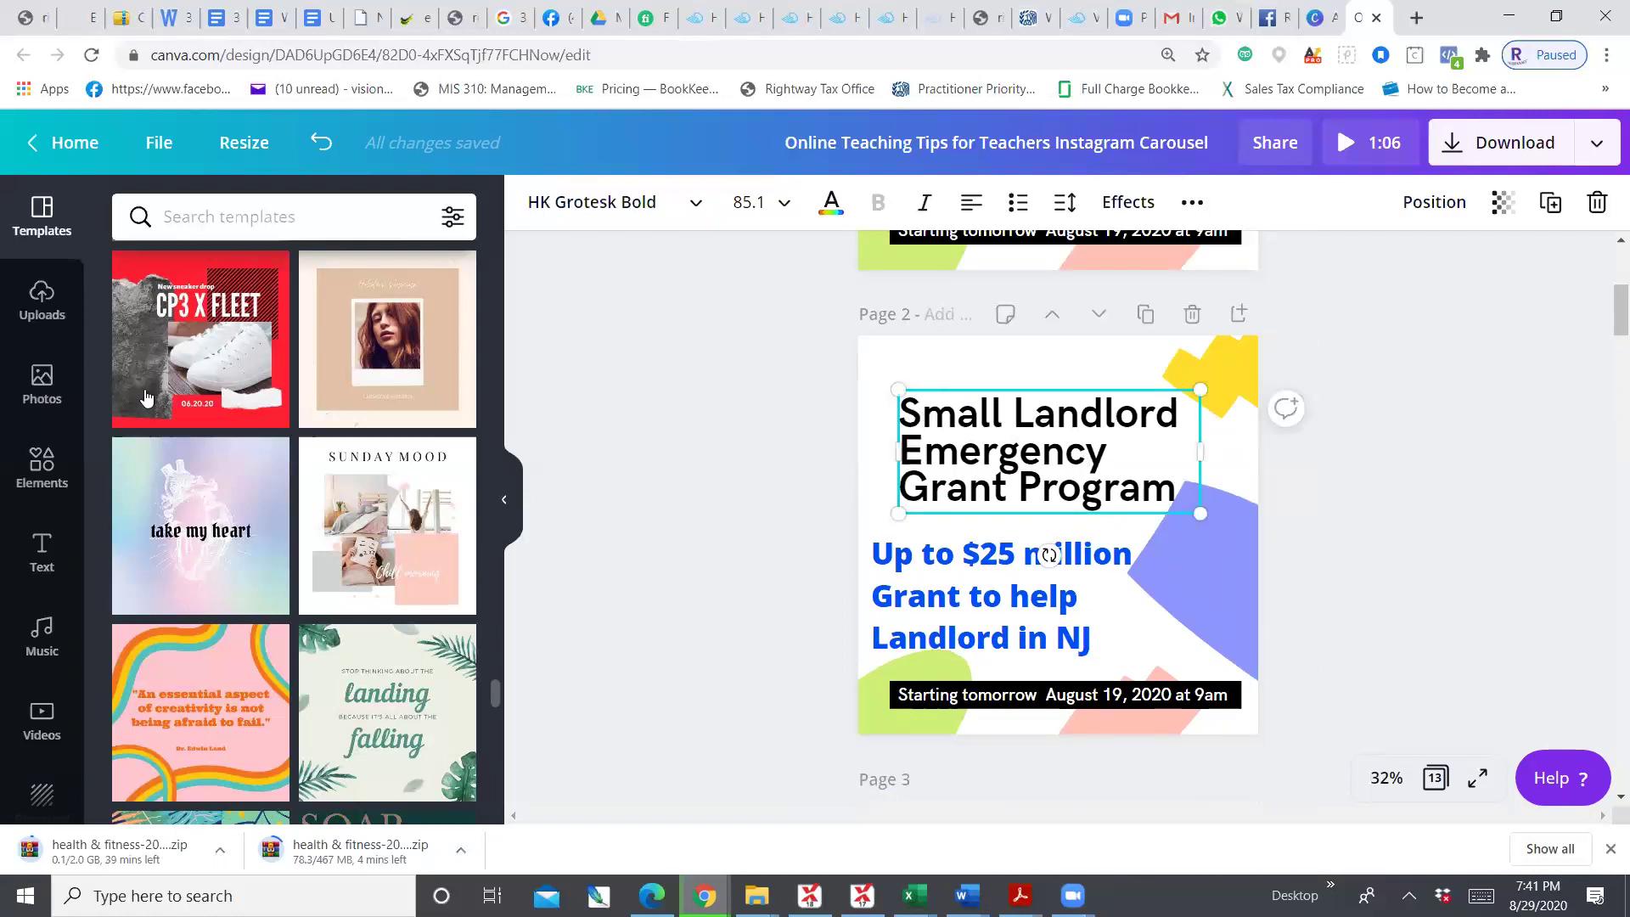
Try the pink striped quote template and the pastel "take my heart" template on page 2
scroll(275, 422, up, 3)
scroll(274, 414, down, 2)
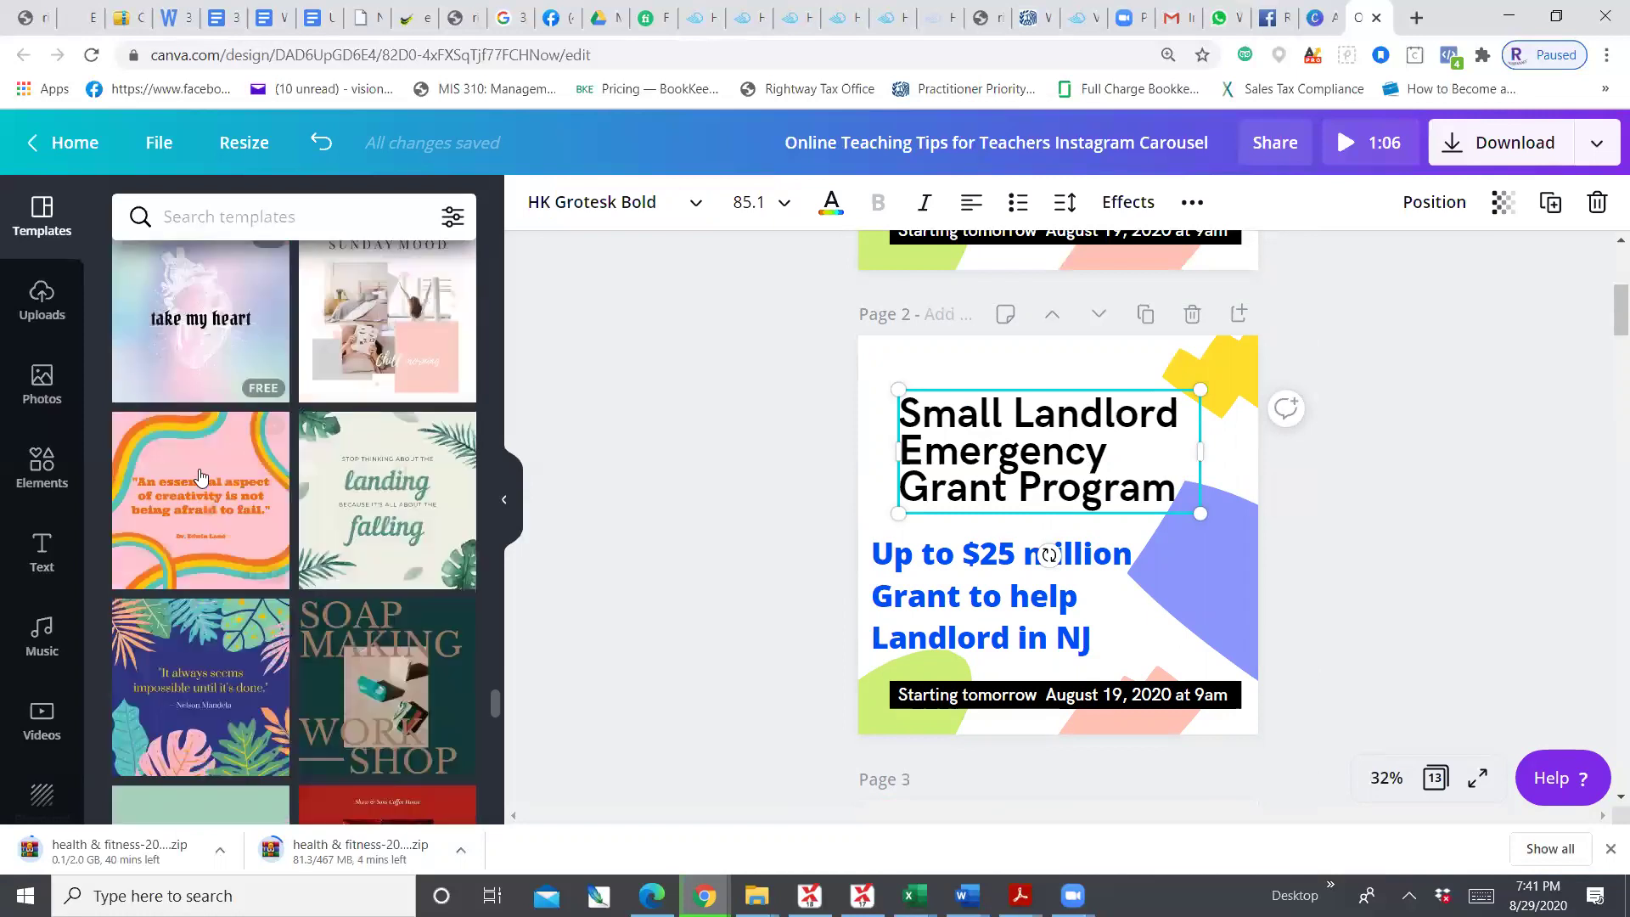
click(169, 441)
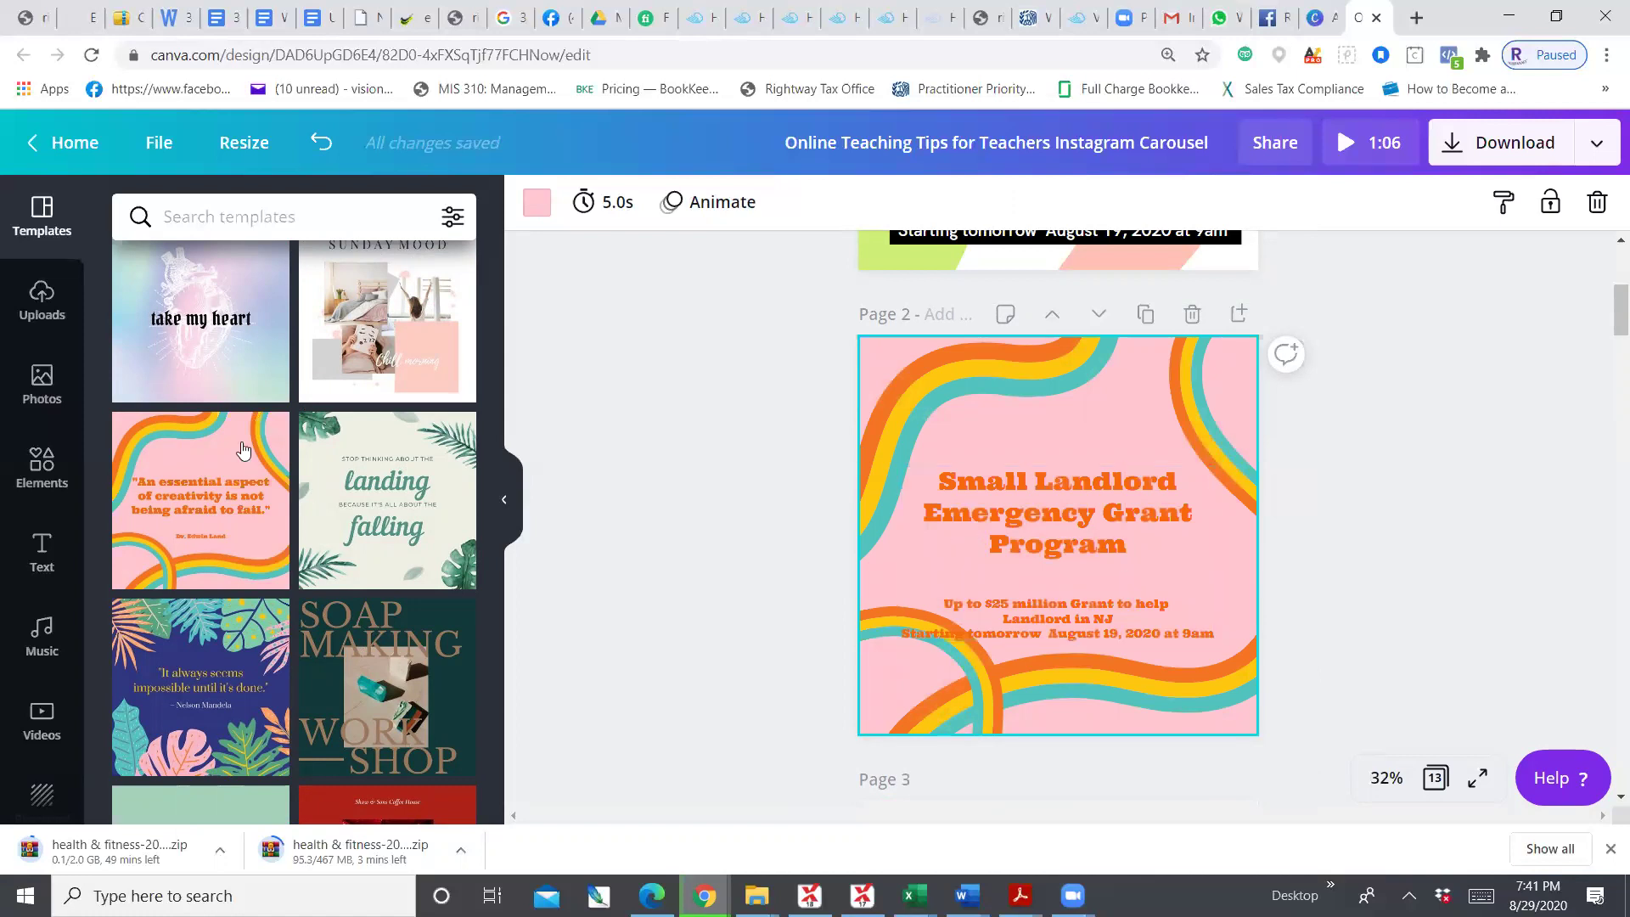
click(197, 329)
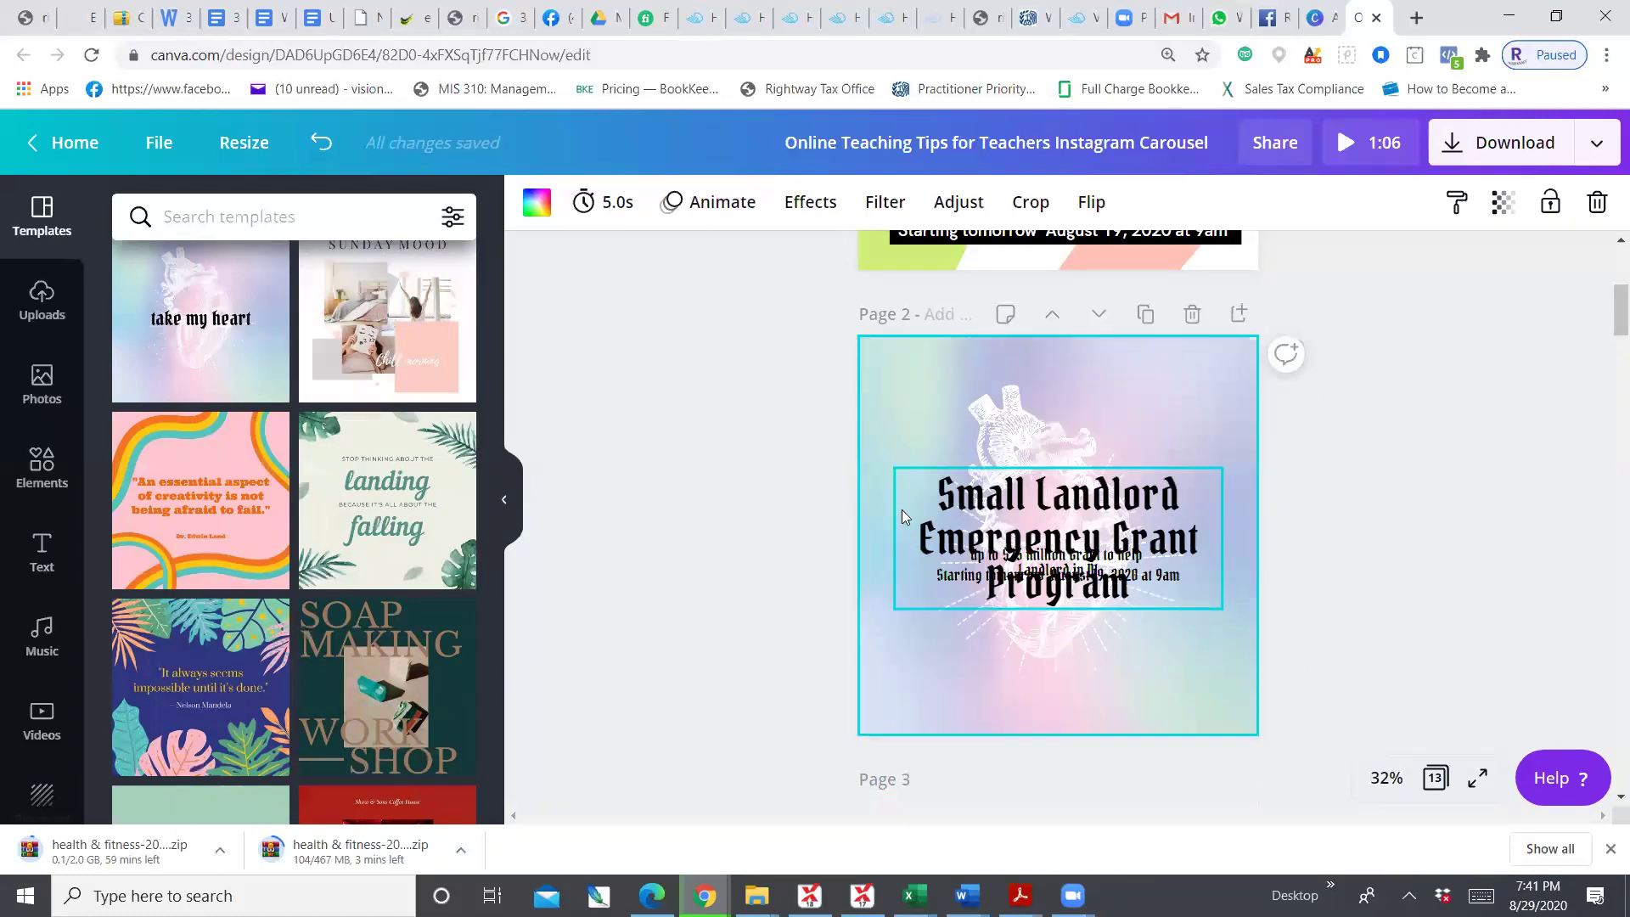
Try moving the heart illustration off page 2, undo the move, and reposition the heart around the heading
drag(998, 411, 1521, 474)
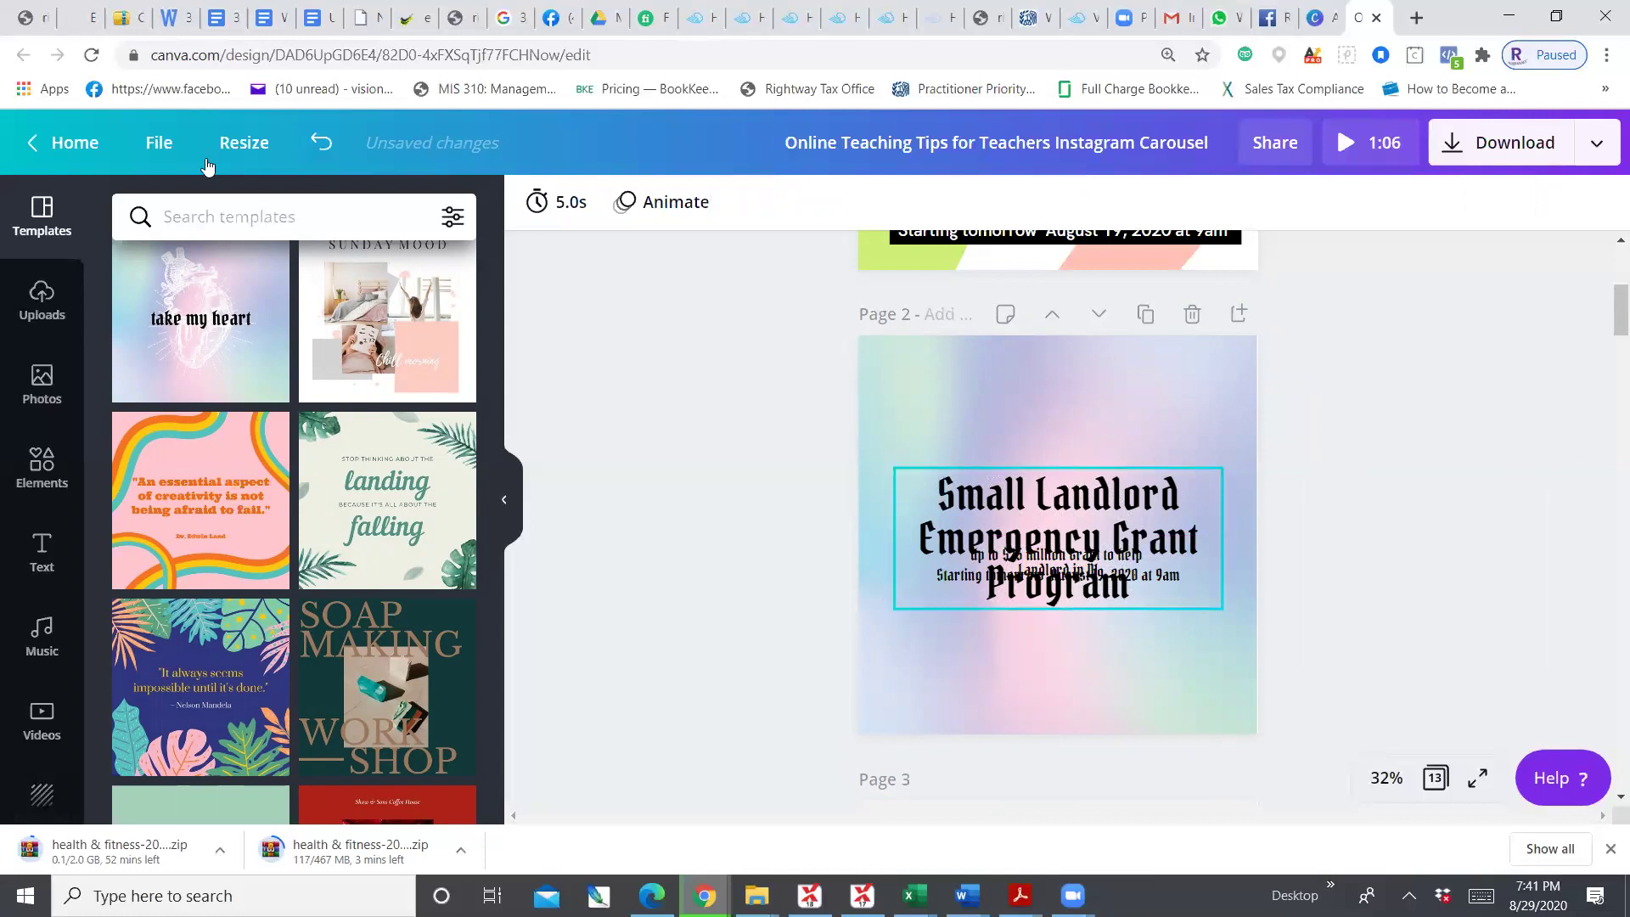
click(322, 146)
drag(991, 421, 866, 378)
drag(819, 444, 964, 429)
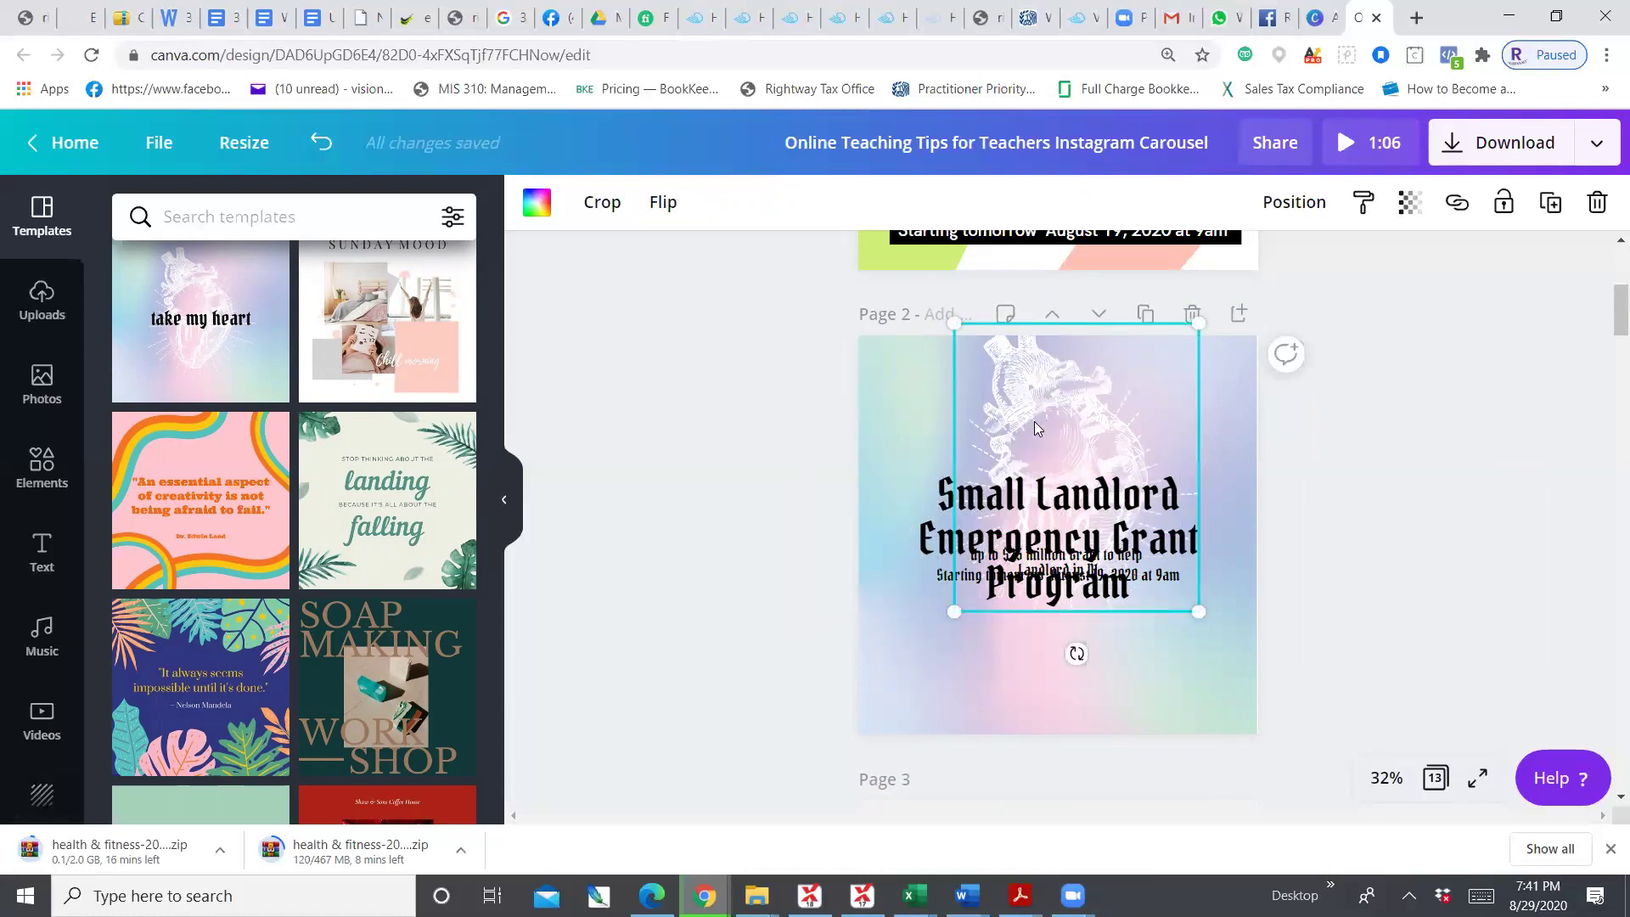
drag(1036, 413, 1016, 463)
Try the green-leaf "landing falling" template on page 2, replace it with the navy tropical-leaf quote template, and select the heading
click(426, 476)
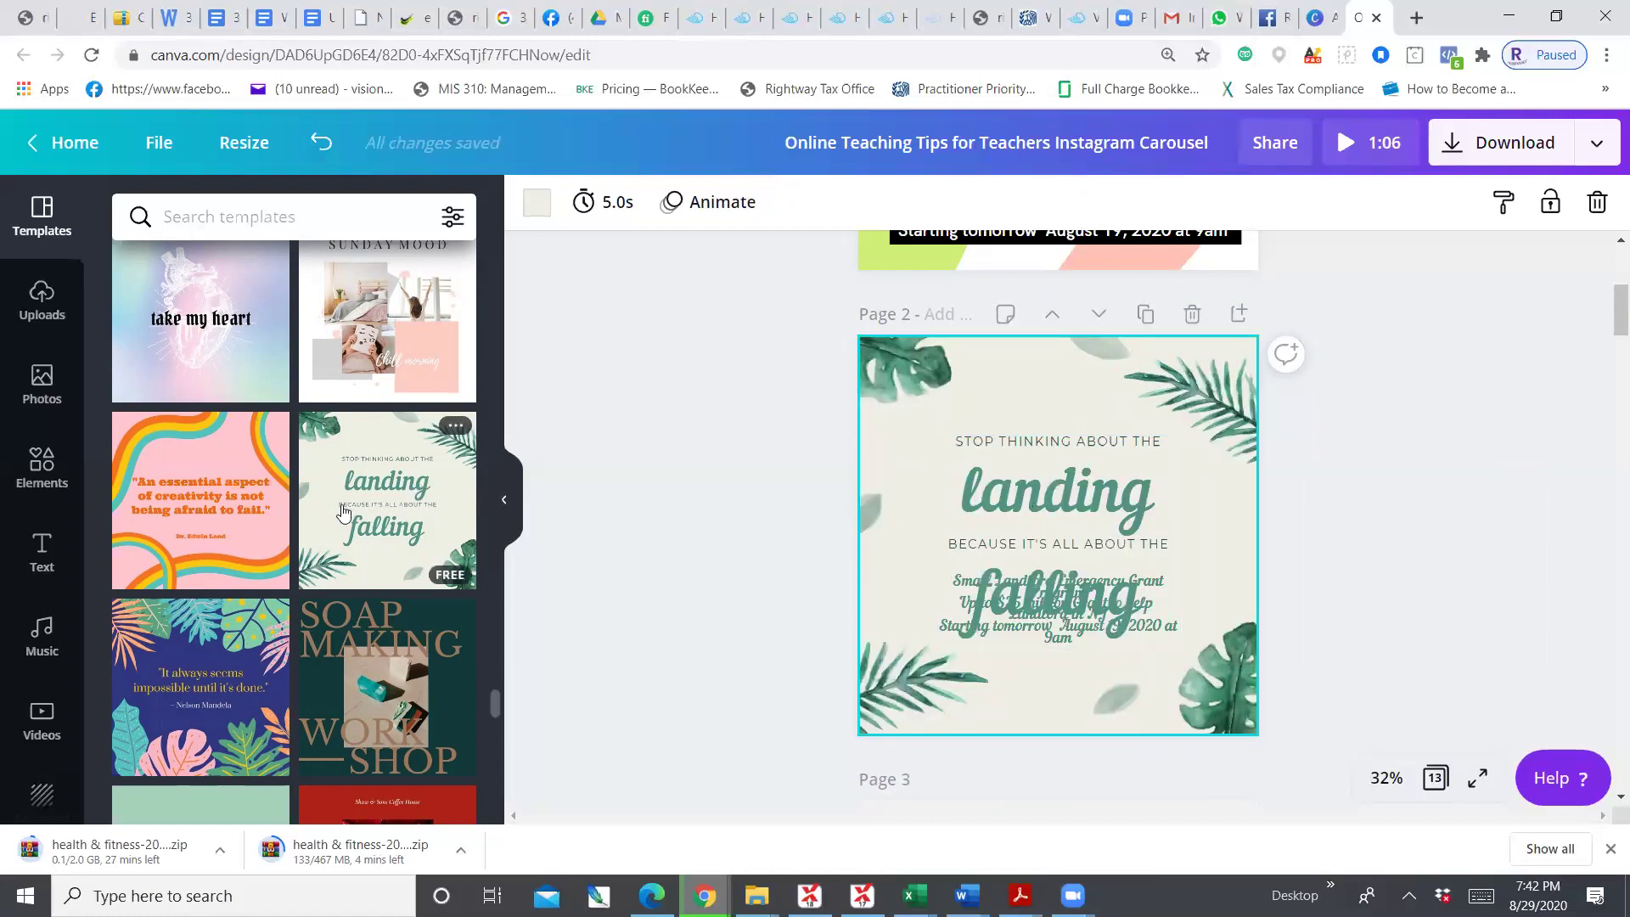
scroll(343, 510, down, 3)
click(198, 492)
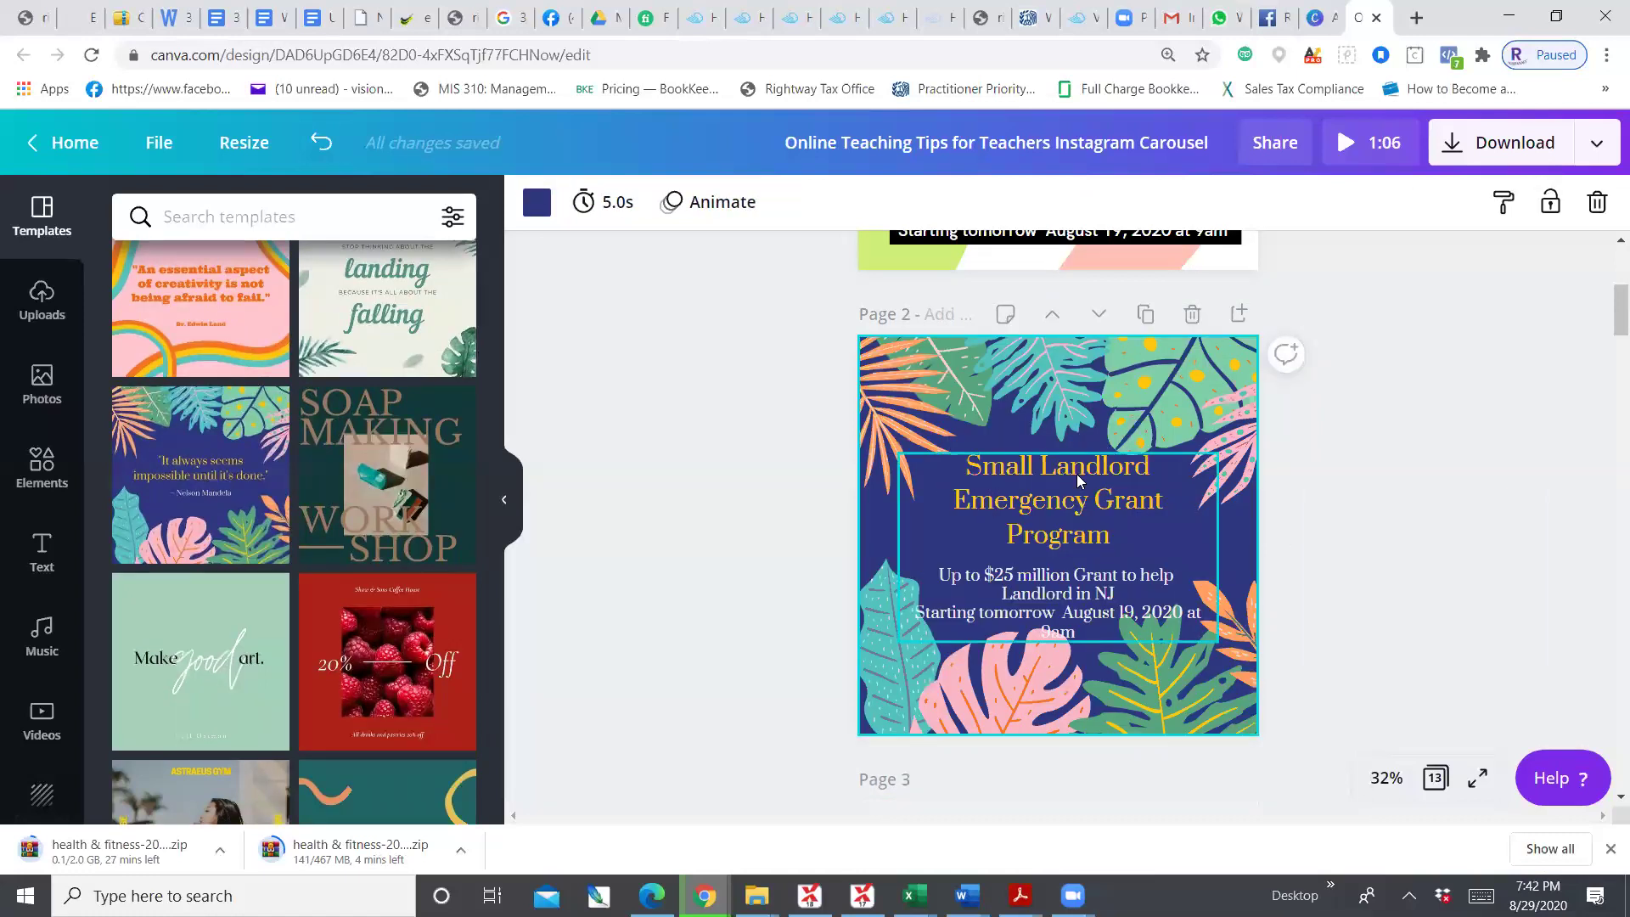
click(1050, 526)
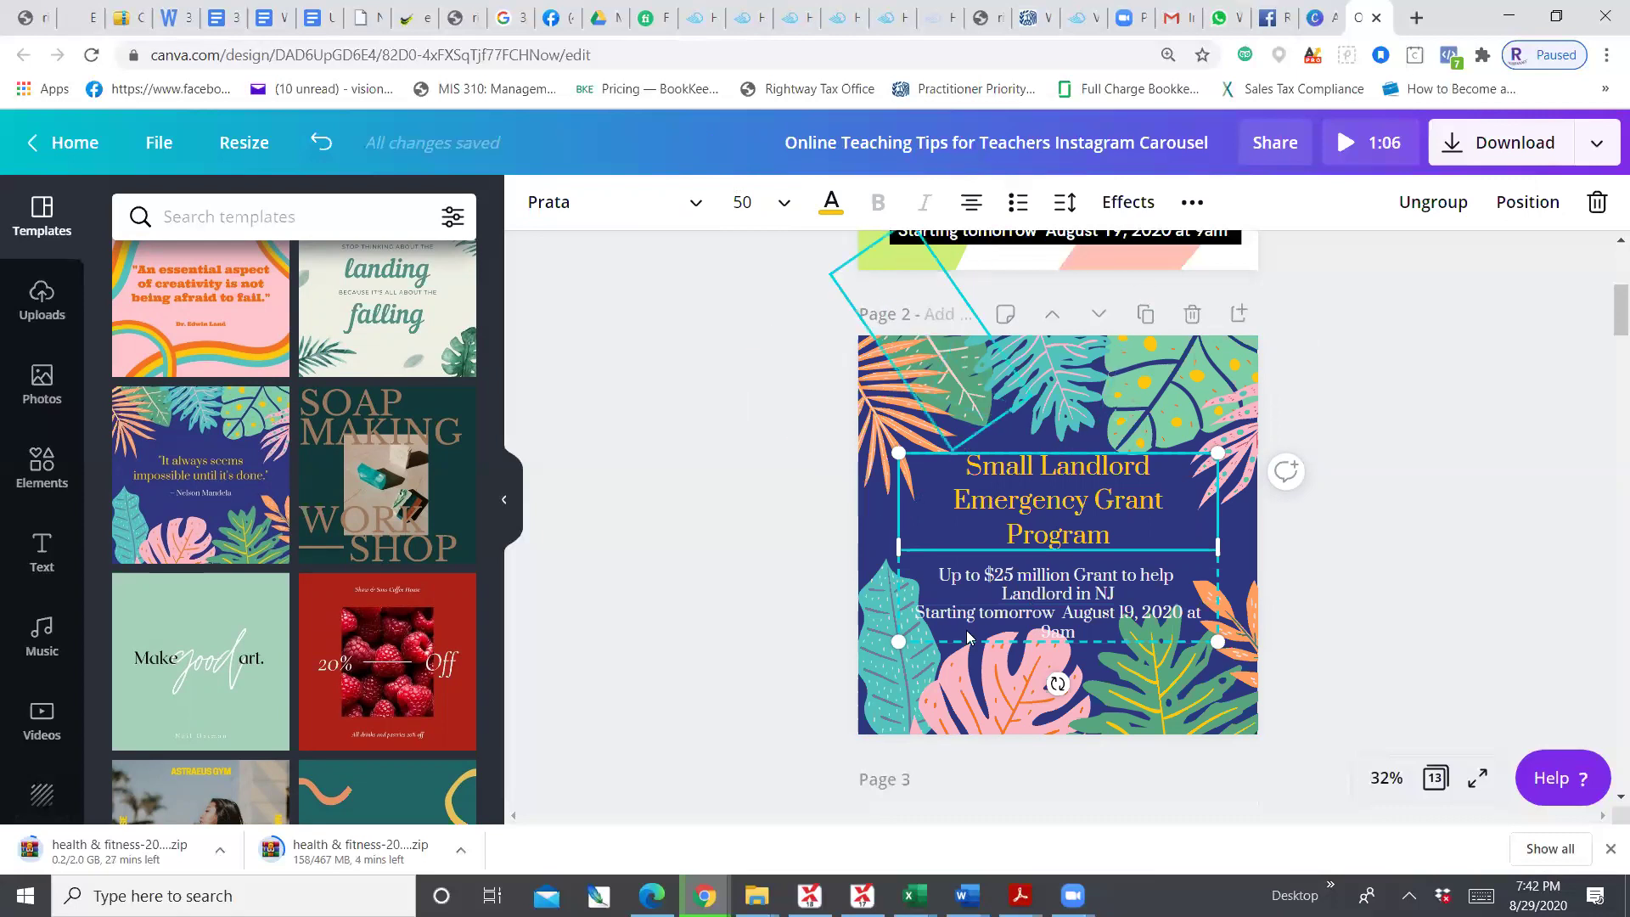
Switch to the "inspirational" workbook in Excel and go to the start of its quote list
mouse_move(914, 893)
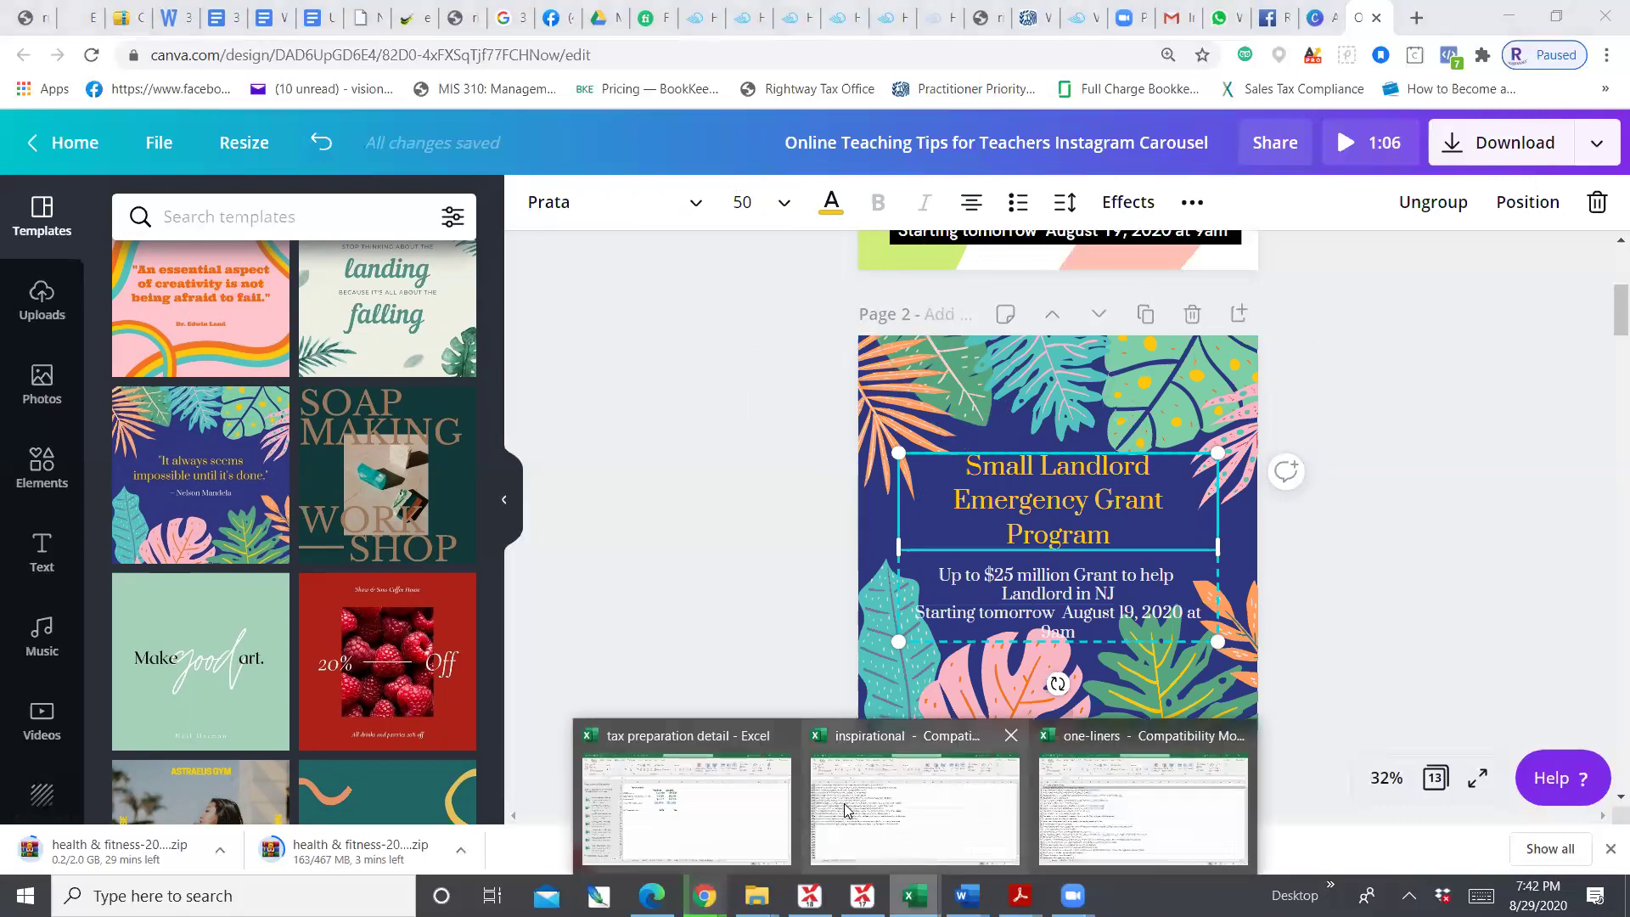
mouse_move(846, 810)
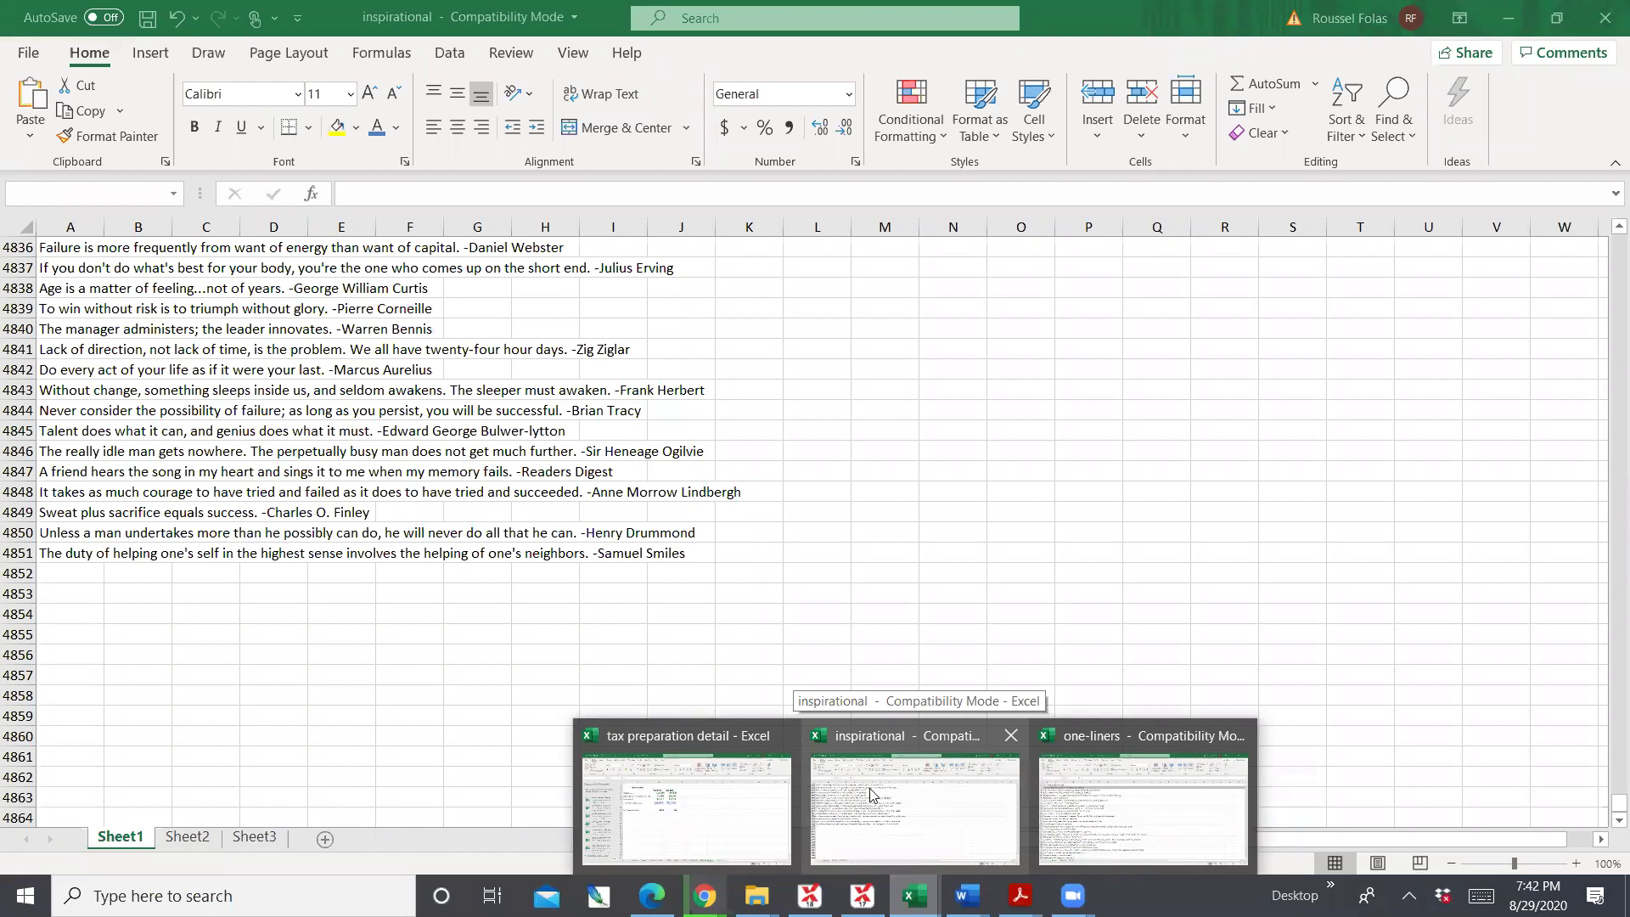
click(870, 793)
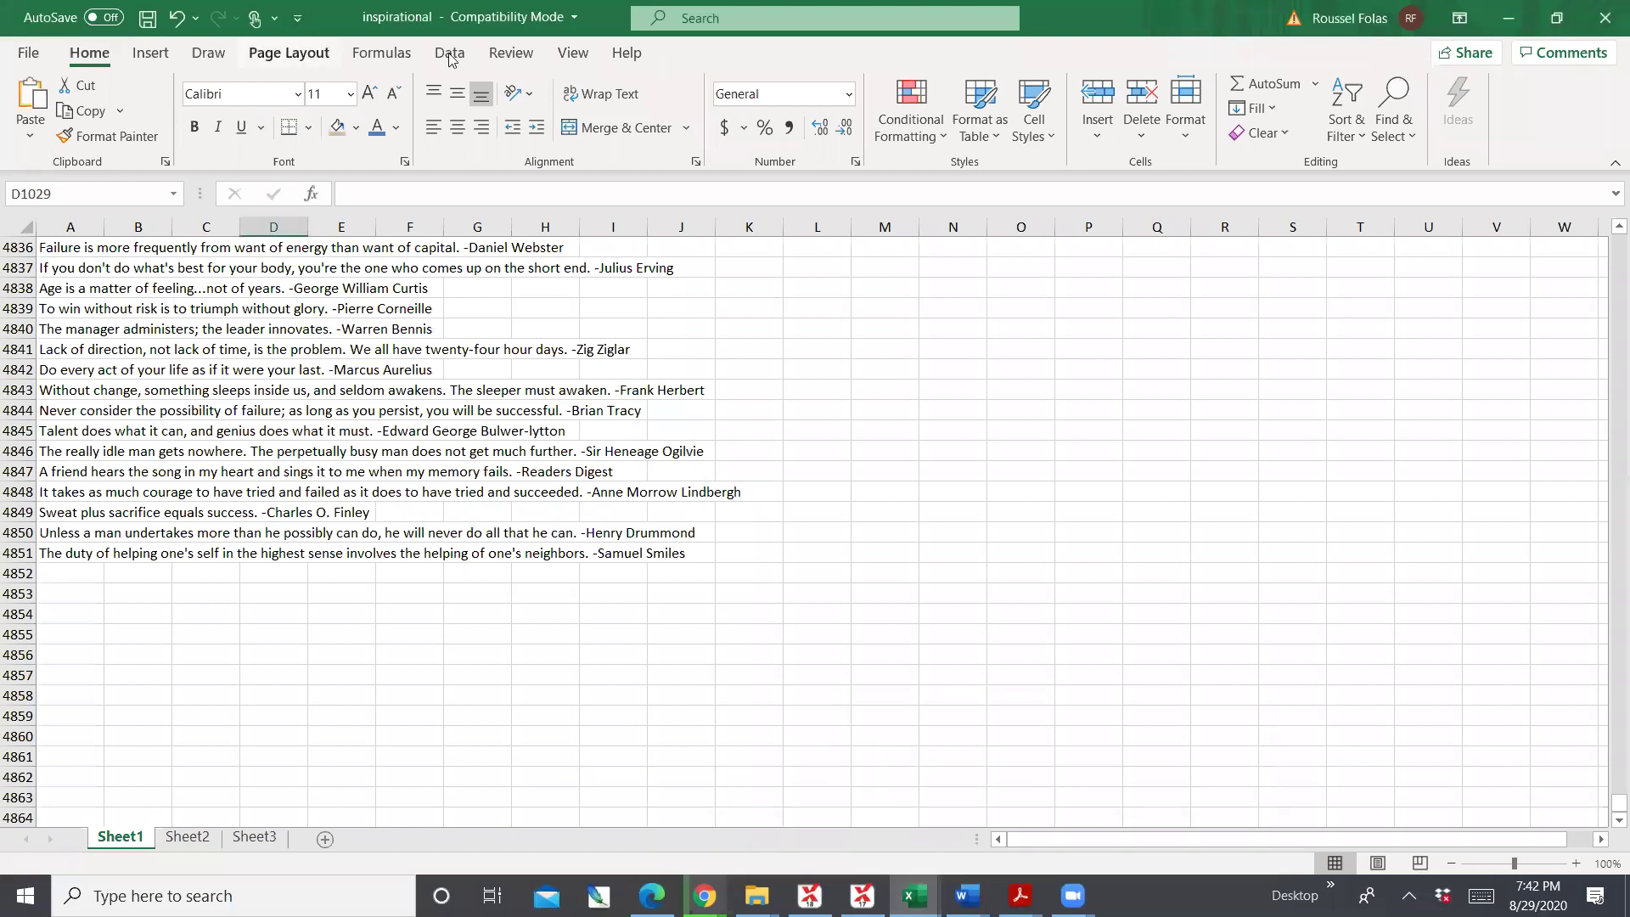
scroll(744, 428, up, 8)
drag(1605, 817, 1552, 227)
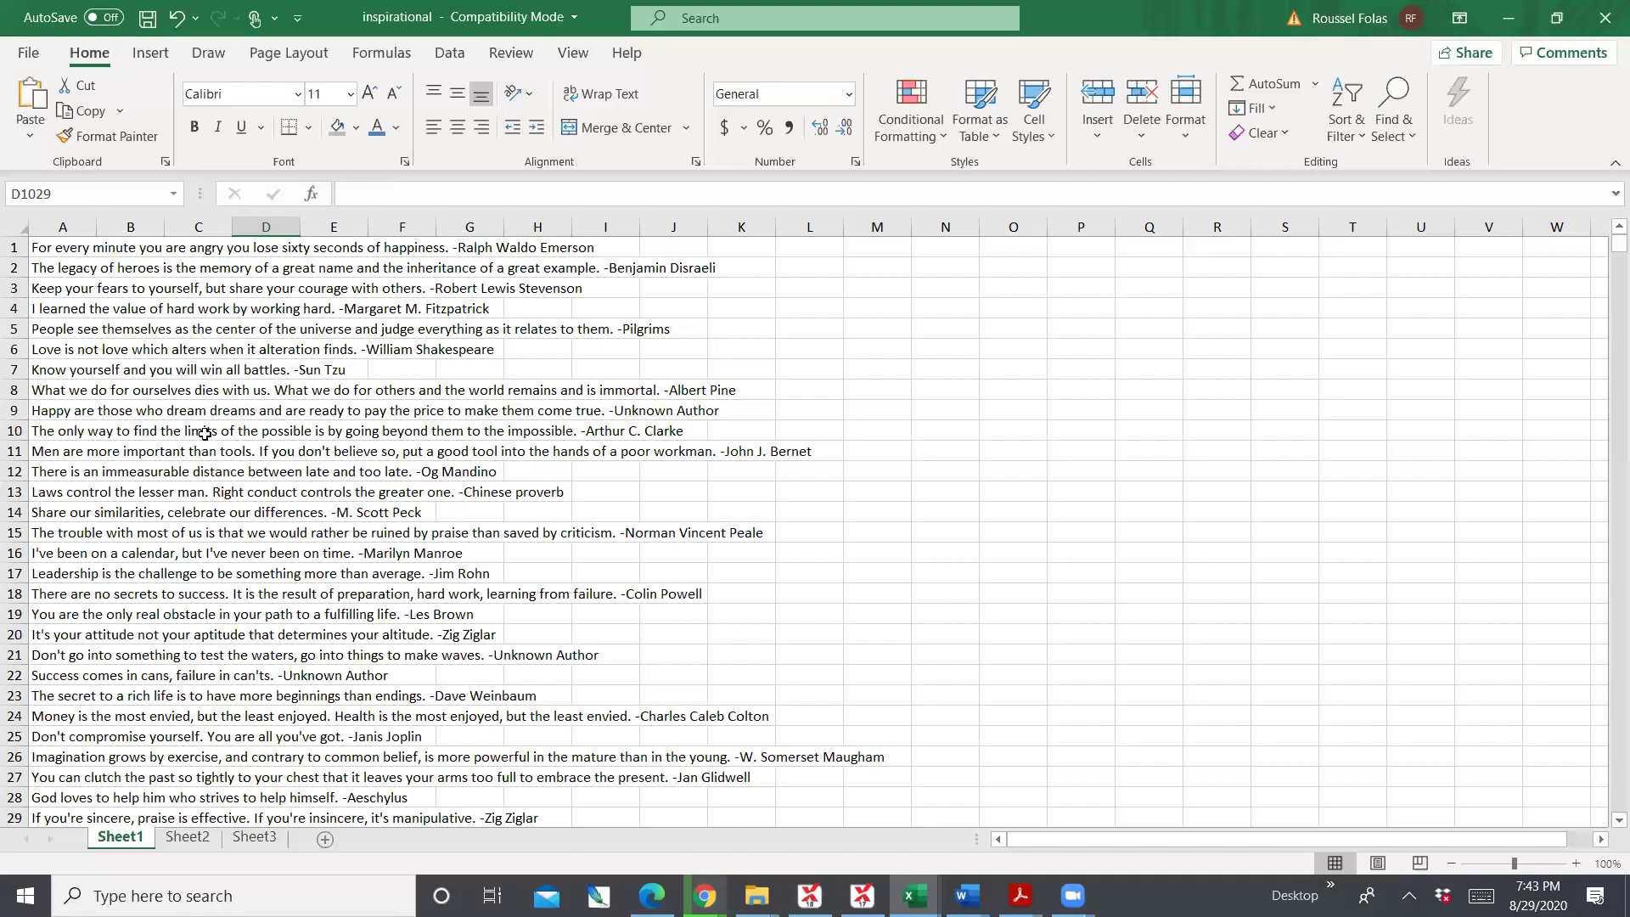
Look through the quotes on Sheet1 to find a short one suited to the new post
scroll(187, 422, down, 15)
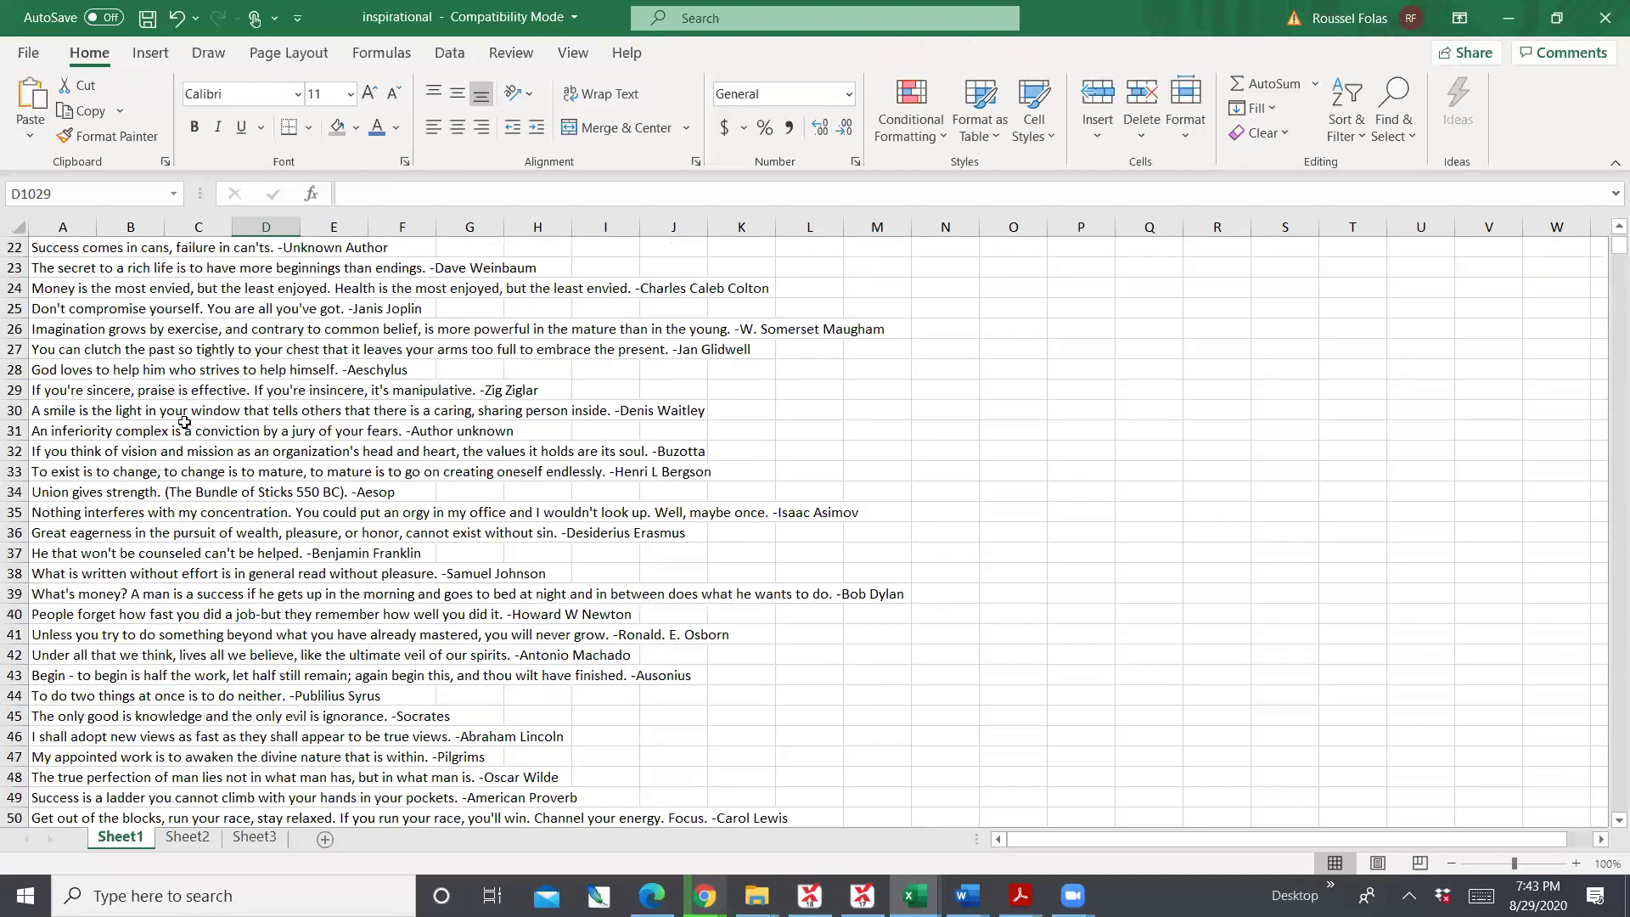
scroll(156, 370, down, 7)
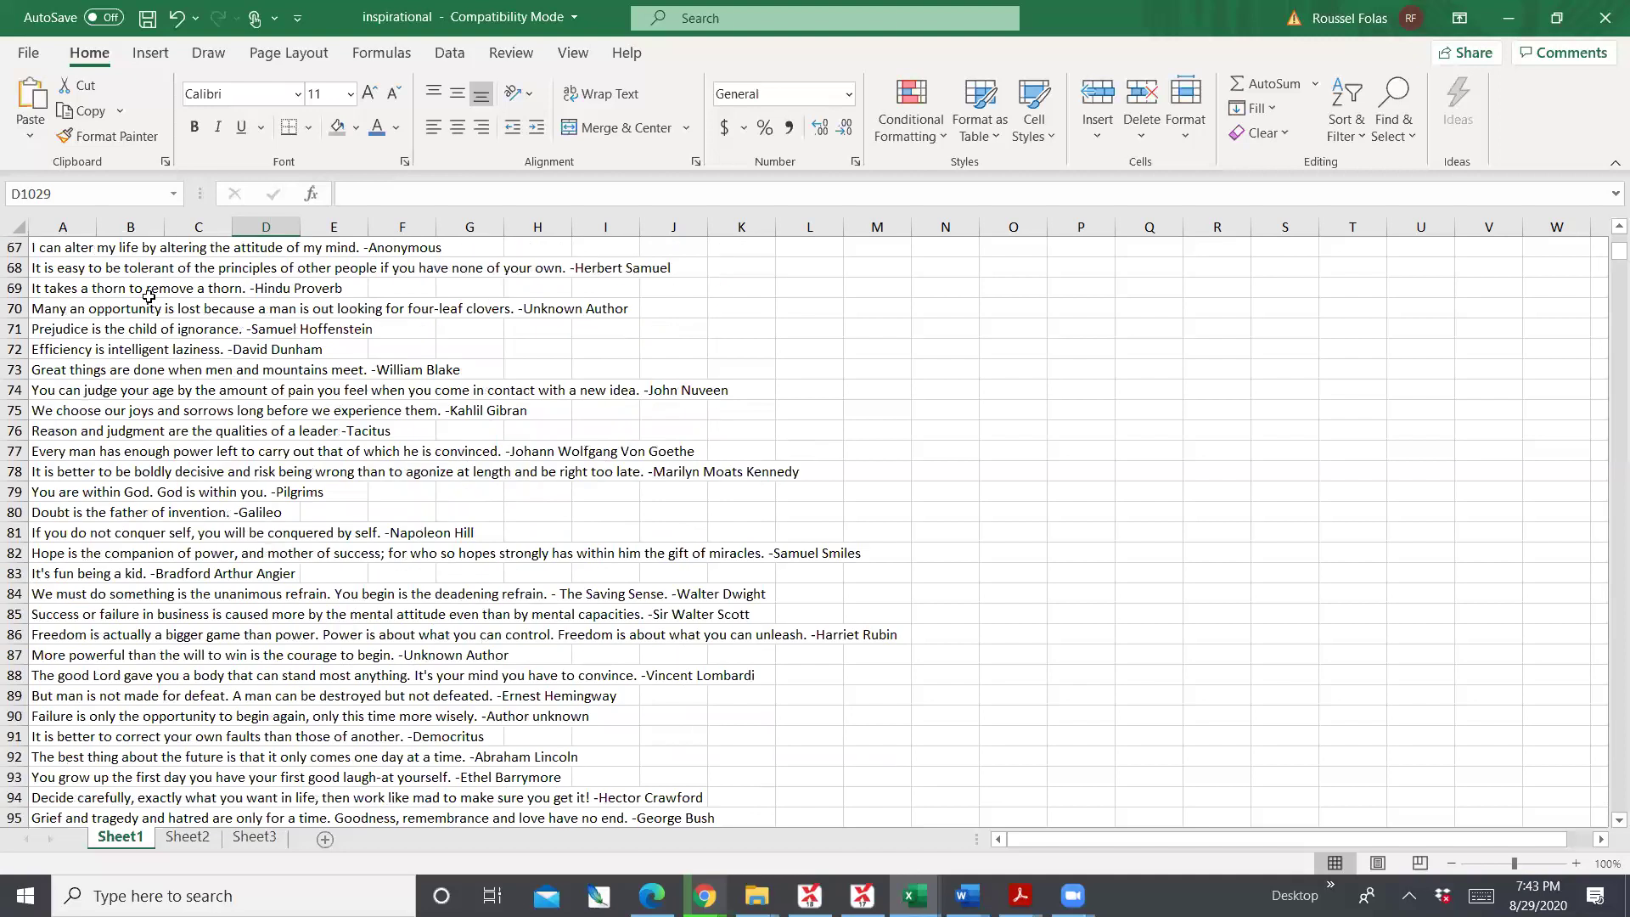
scroll(149, 348, up, 20)
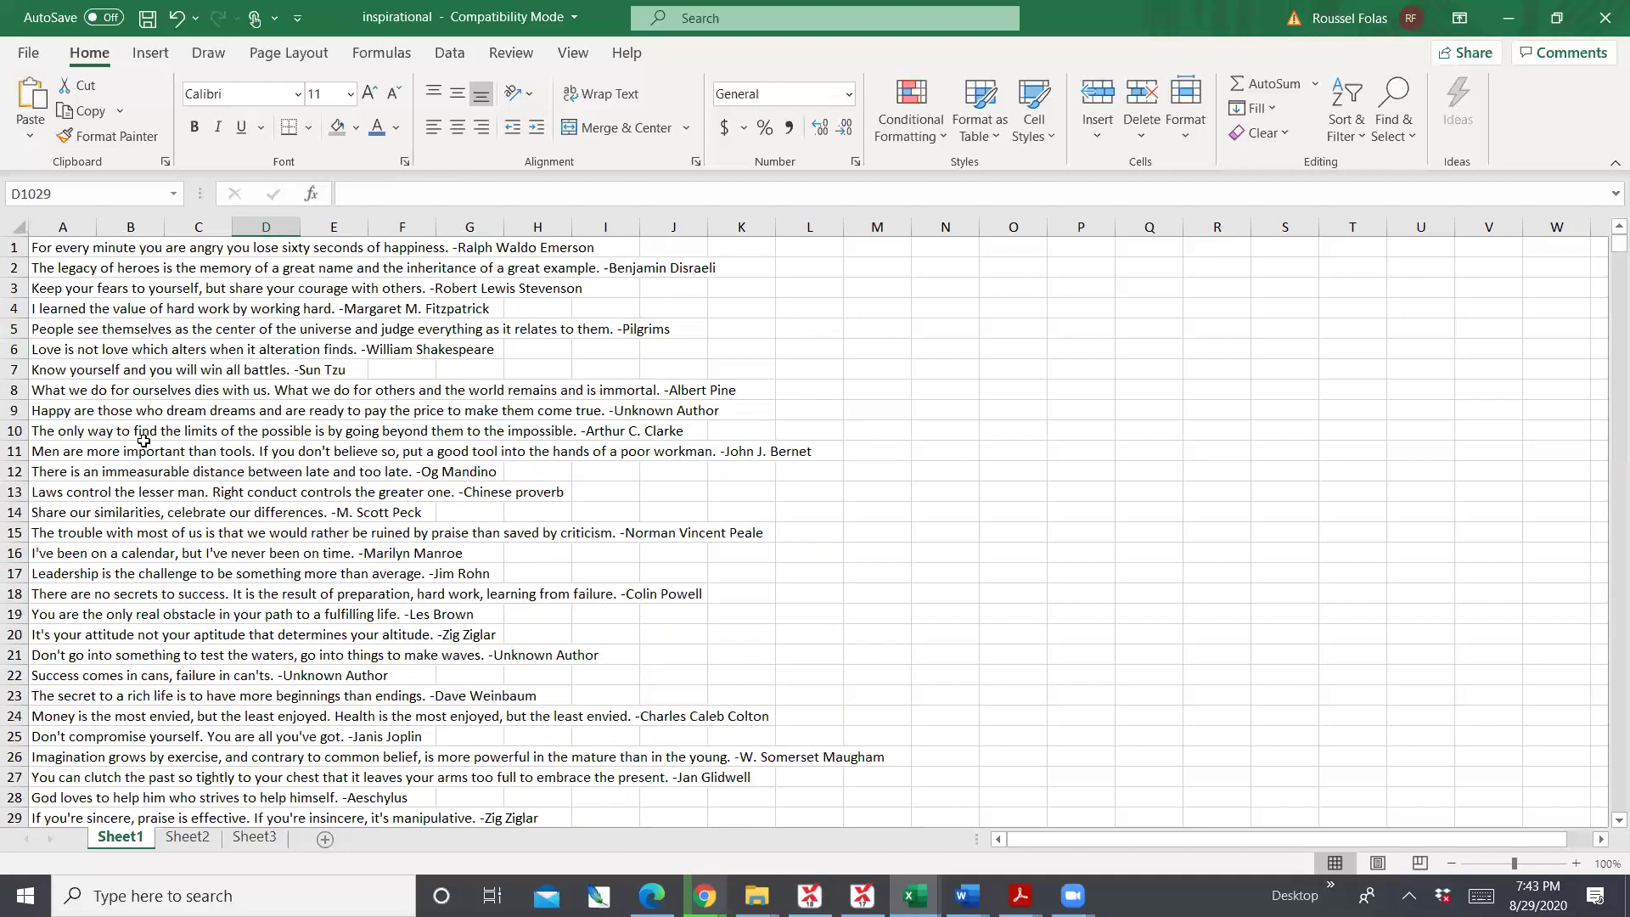
scroll(151, 518, down, 6)
scroll(153, 535, down, 20)
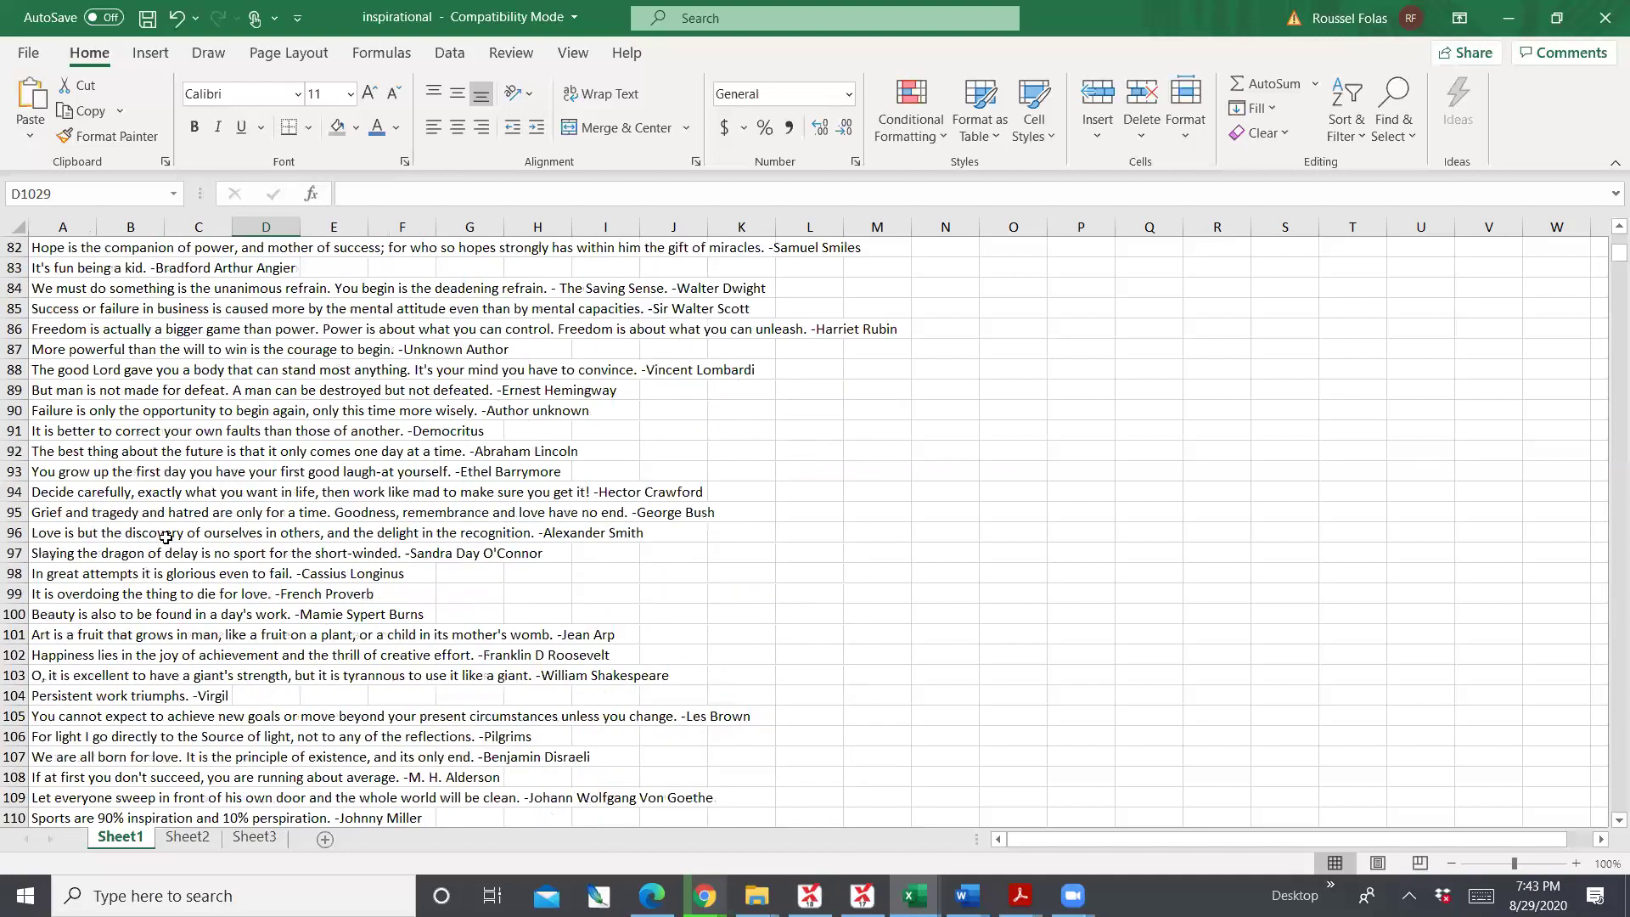
scroll(168, 526, down, 1)
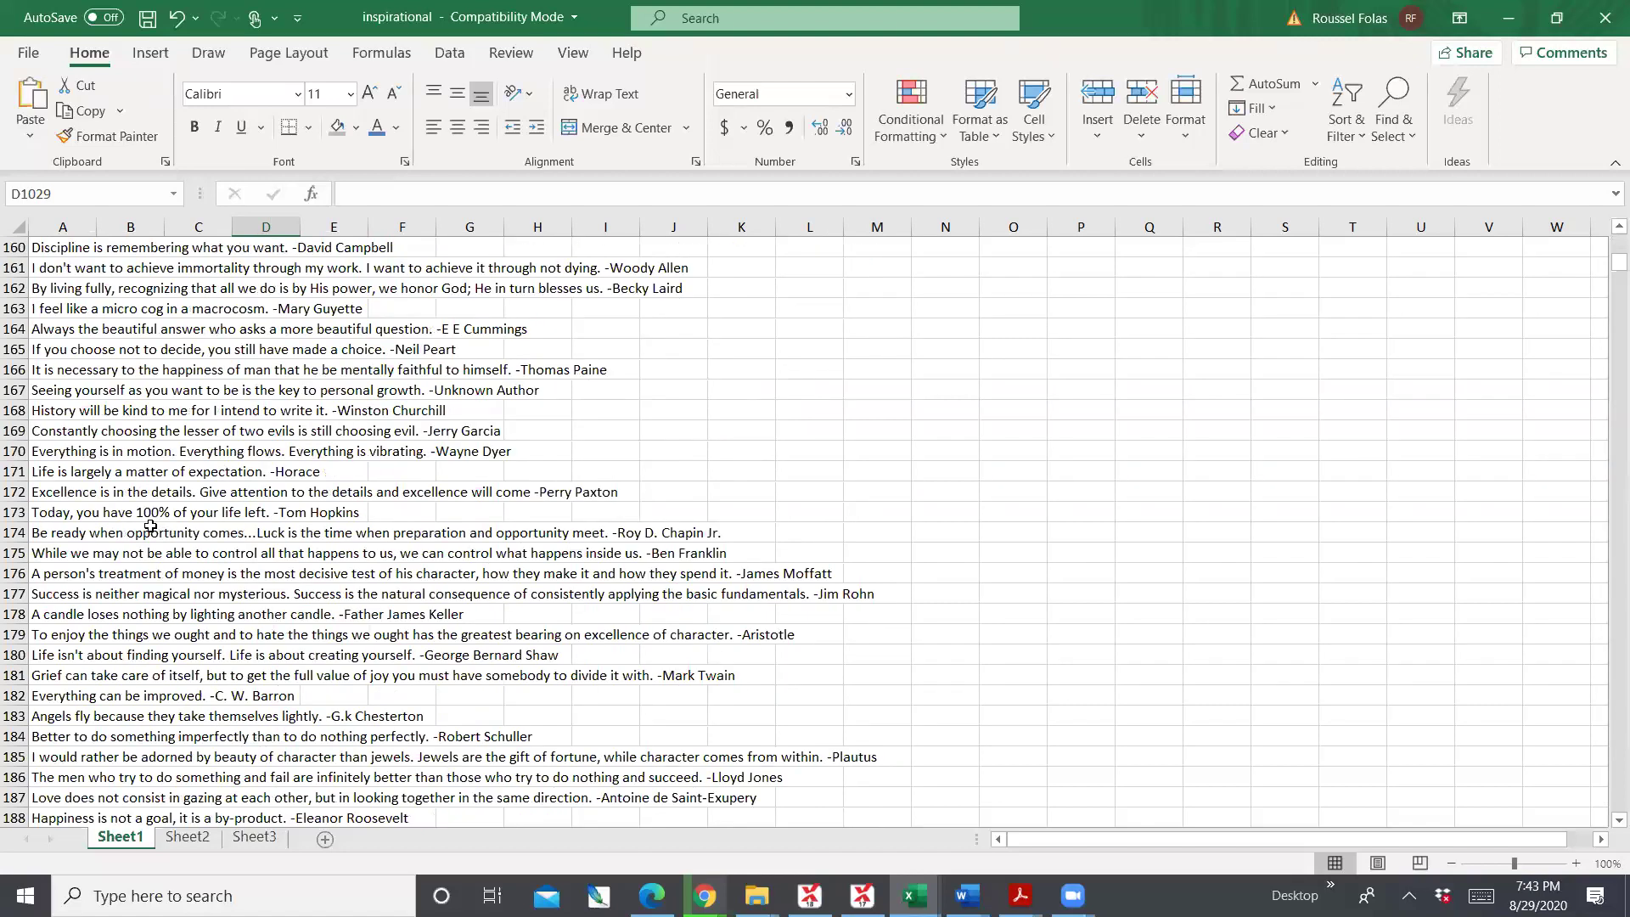
scroll(155, 489, down, 12)
scroll(157, 490, down, 4)
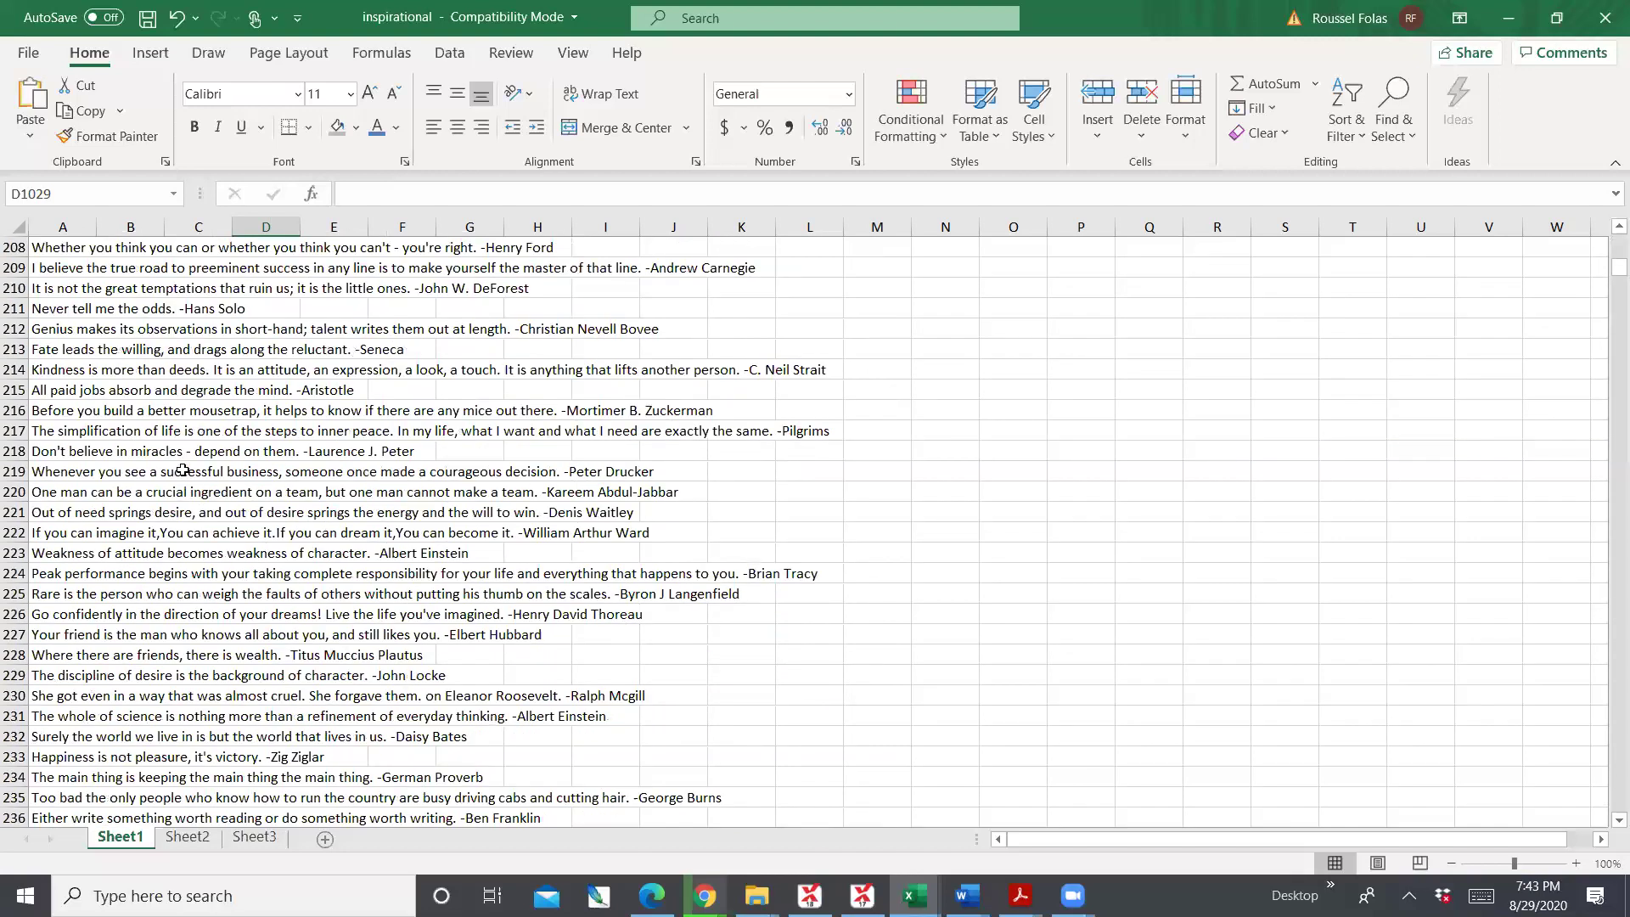
scroll(186, 459, down, 1)
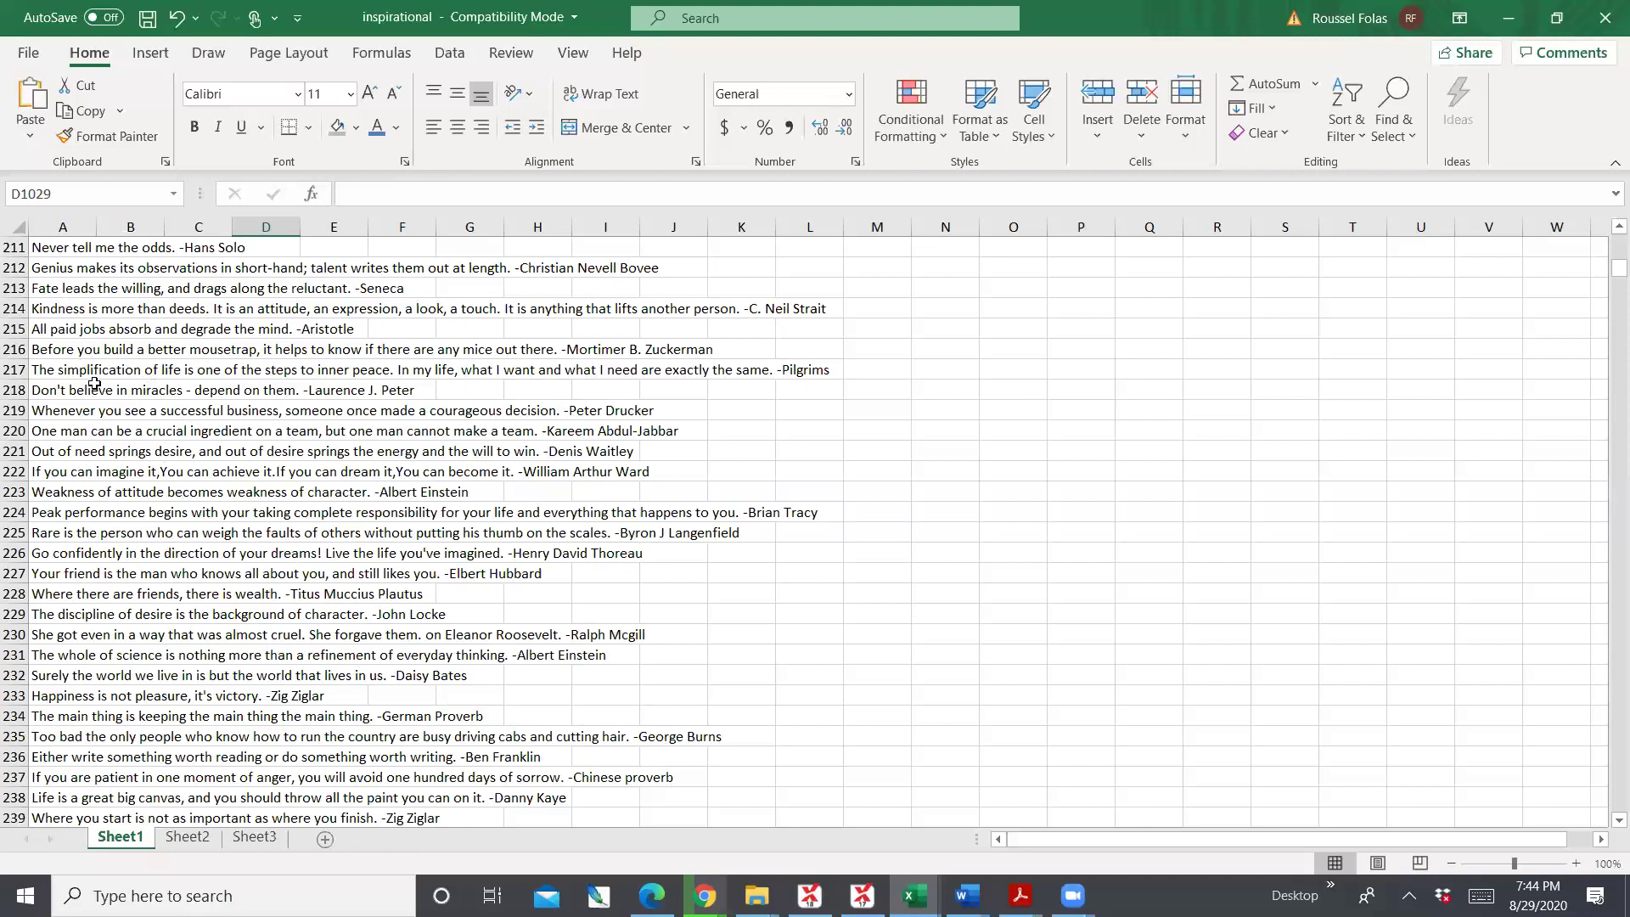
scroll(116, 489, down, 5)
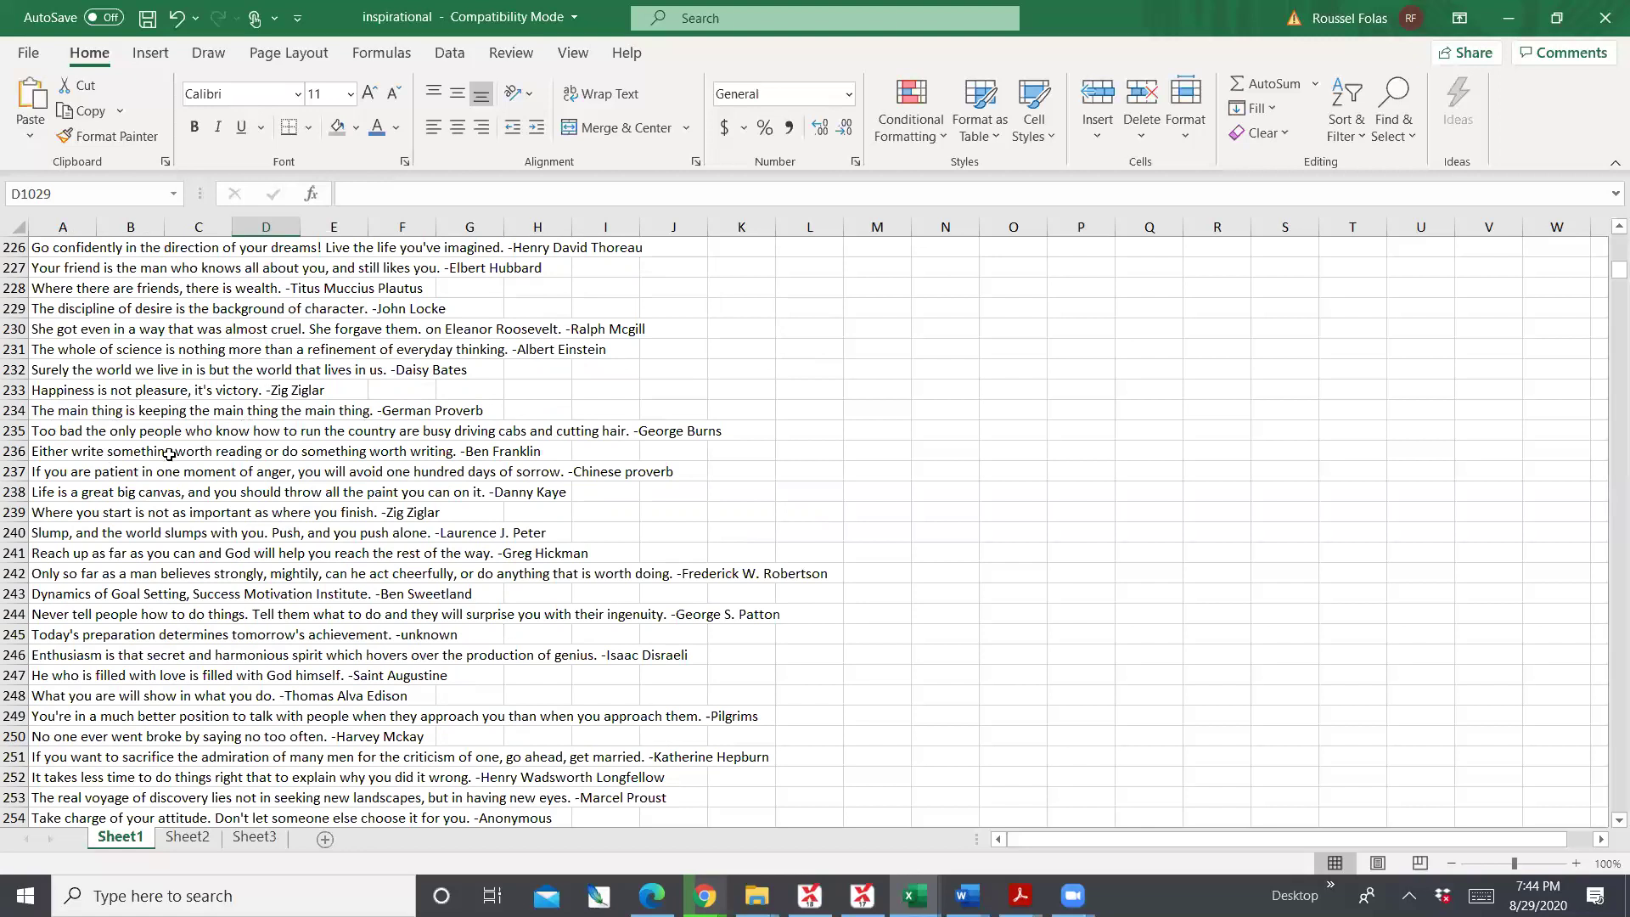
scroll(185, 475, down, 2)
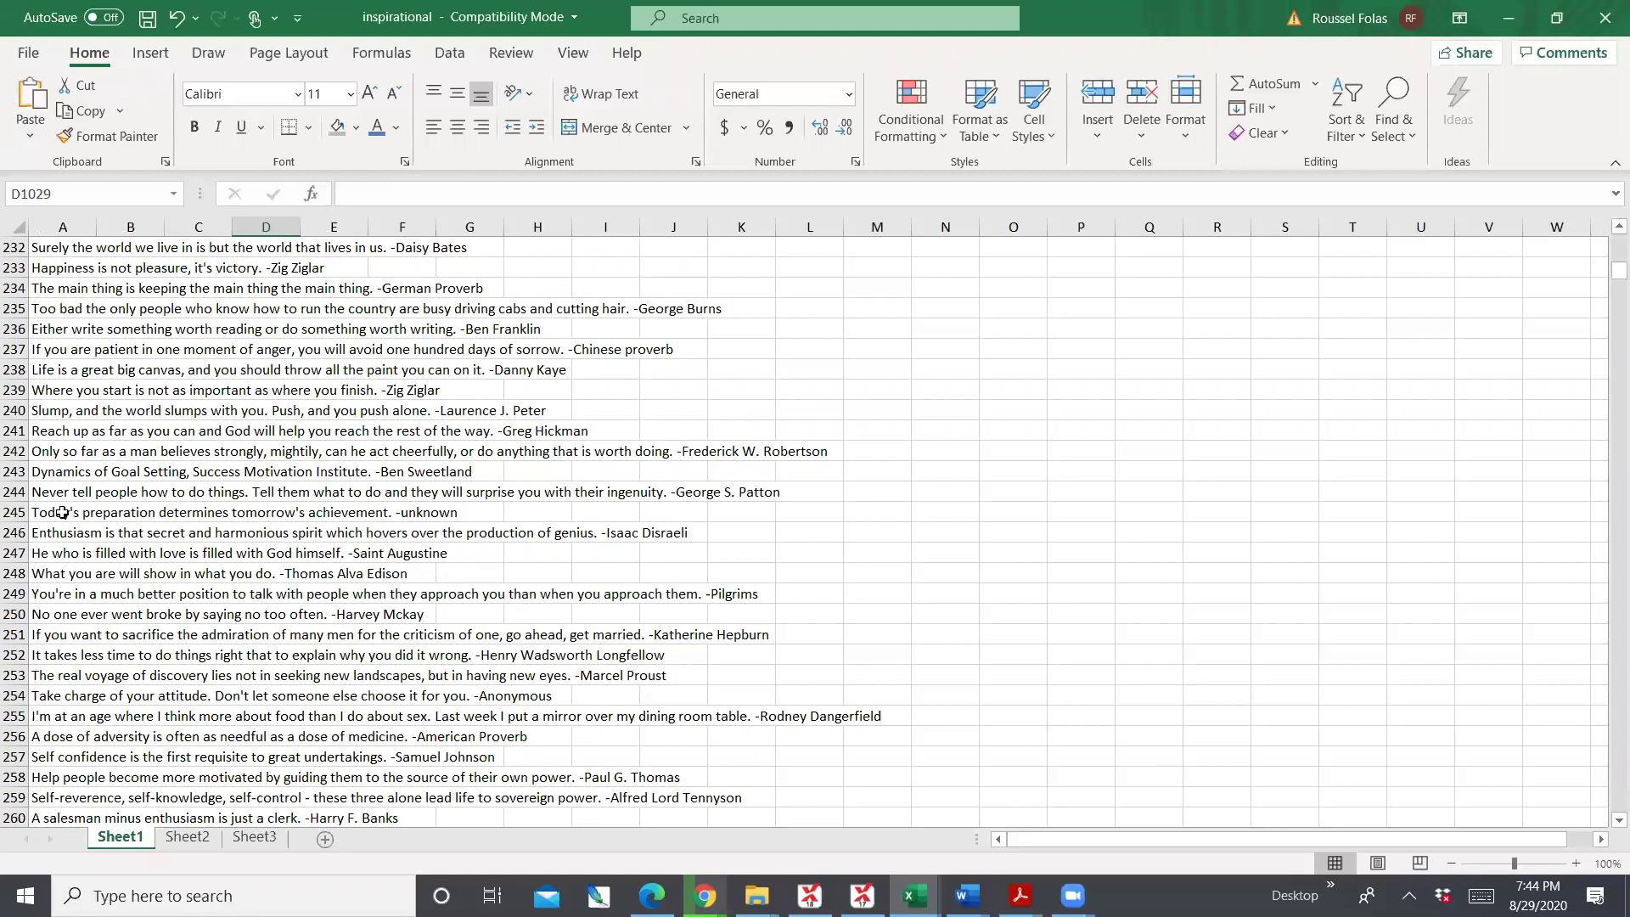
Copy the quote in cell A245, "Today's preparation determines tomorrow's achievement. -unknown"
click(62, 512)
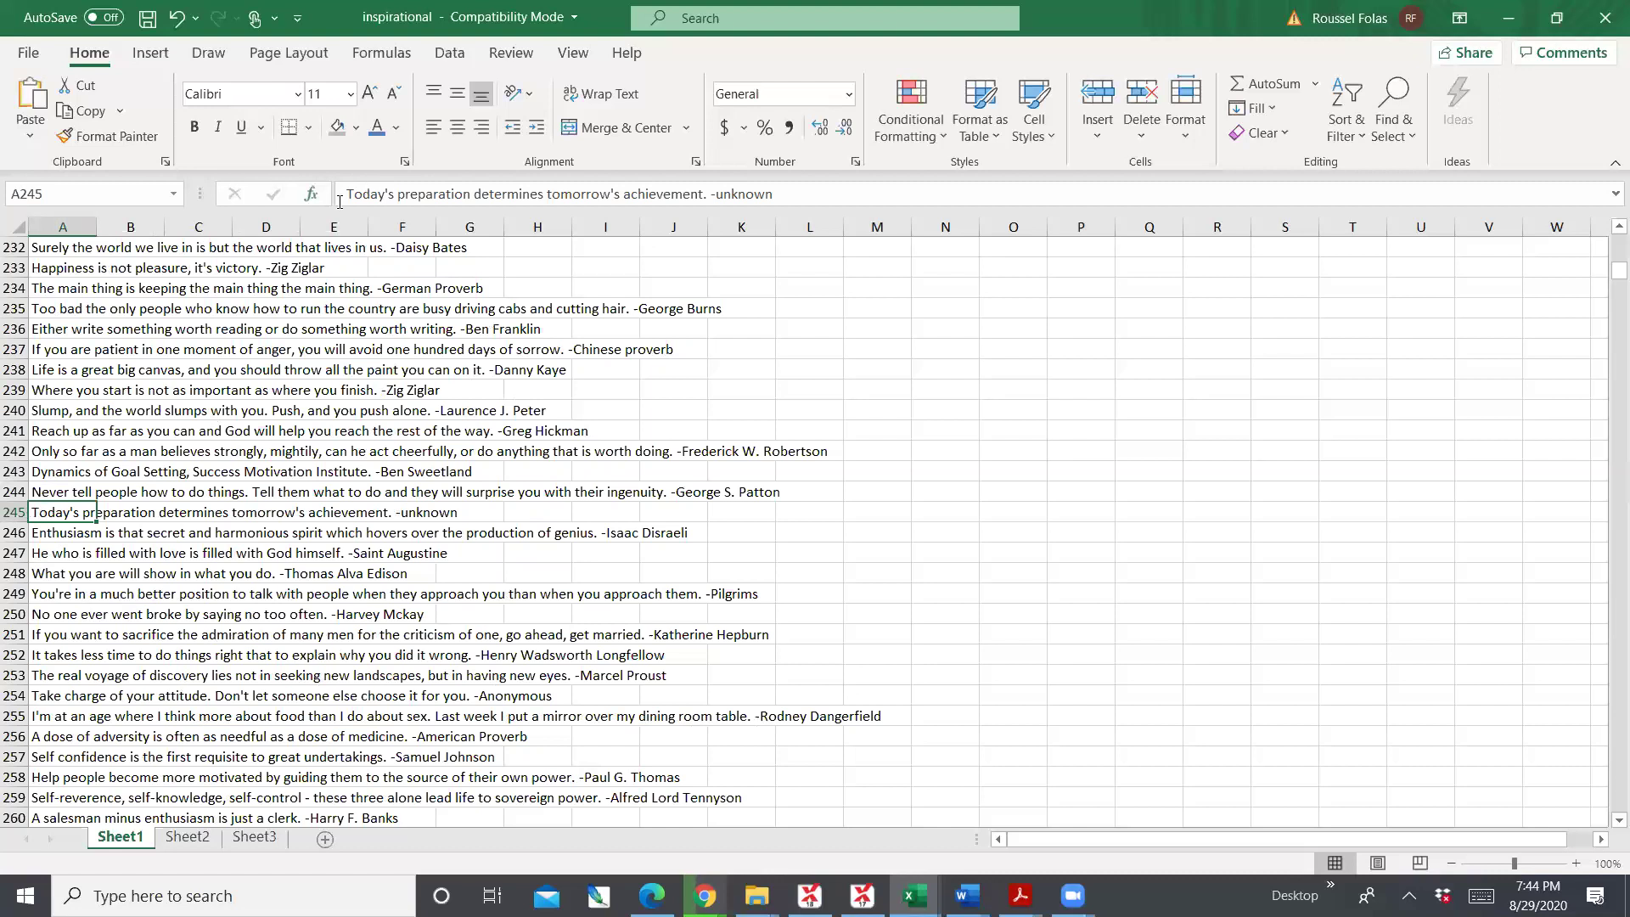
right_click(48, 512)
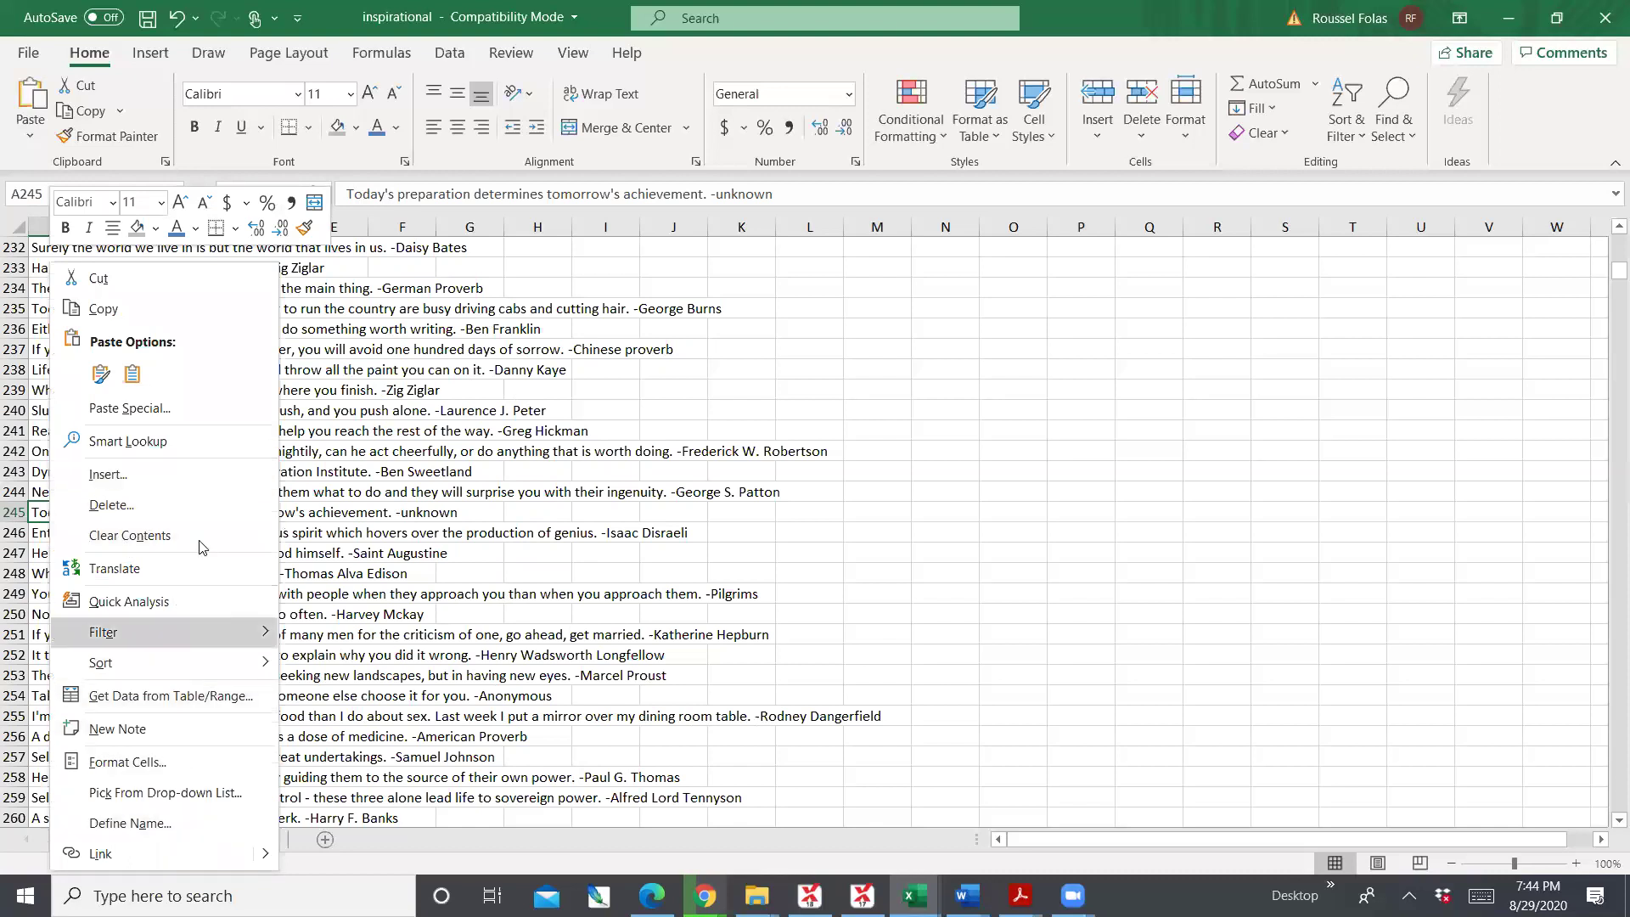
click(149, 308)
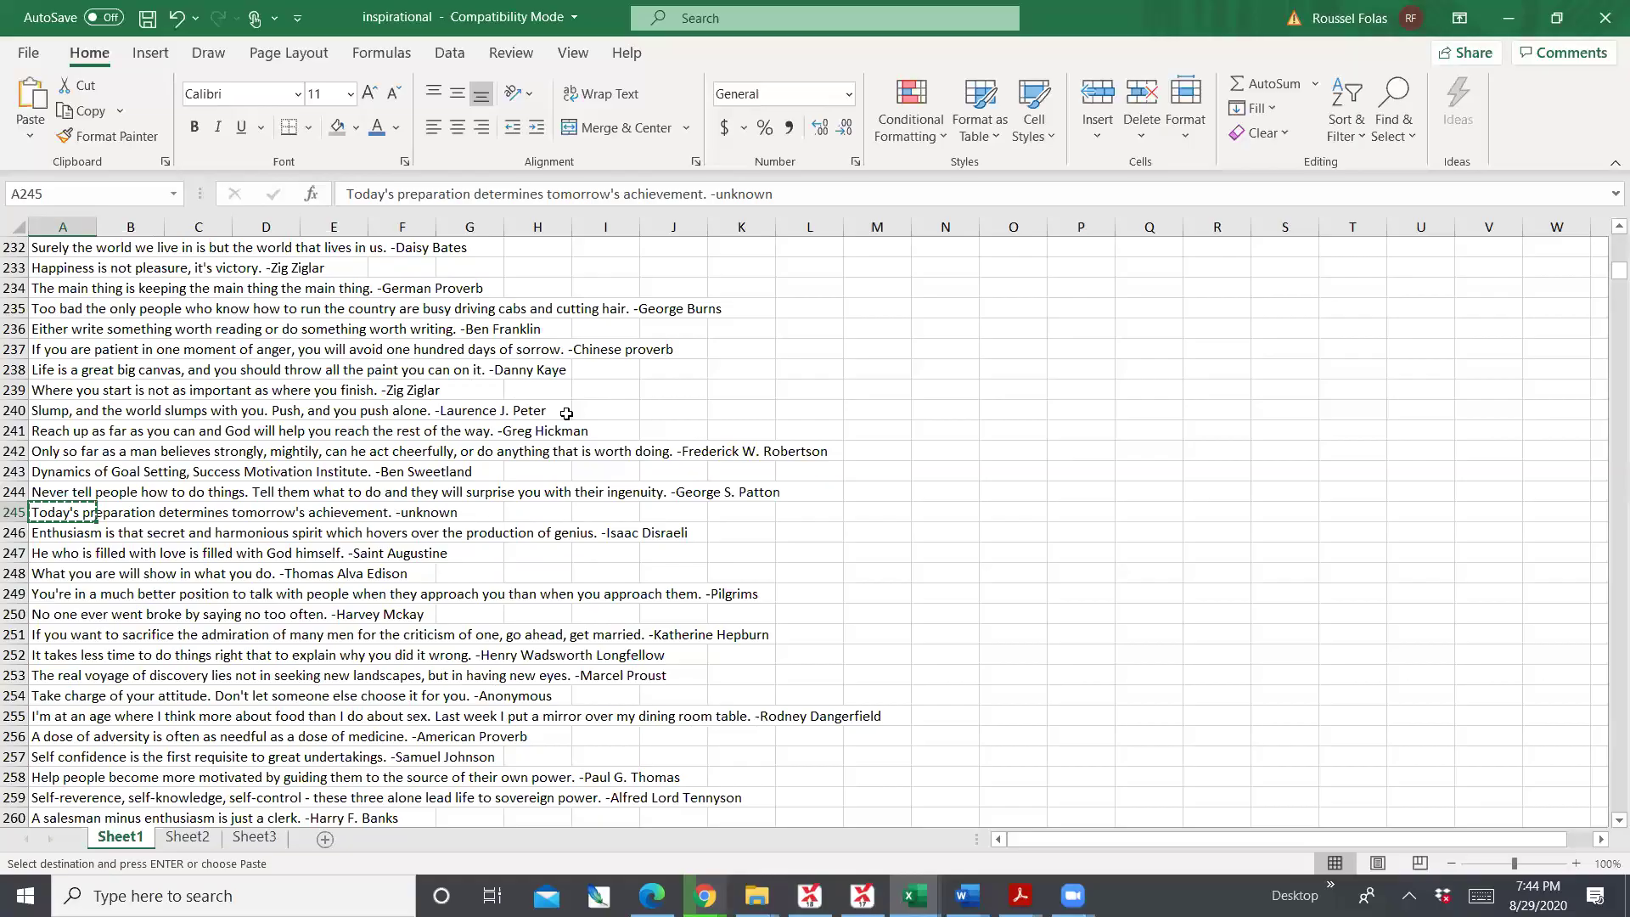
Switch back to Canva and replace the page 2 heading text with the copied quote about today's preparation
key(alt+Tab)
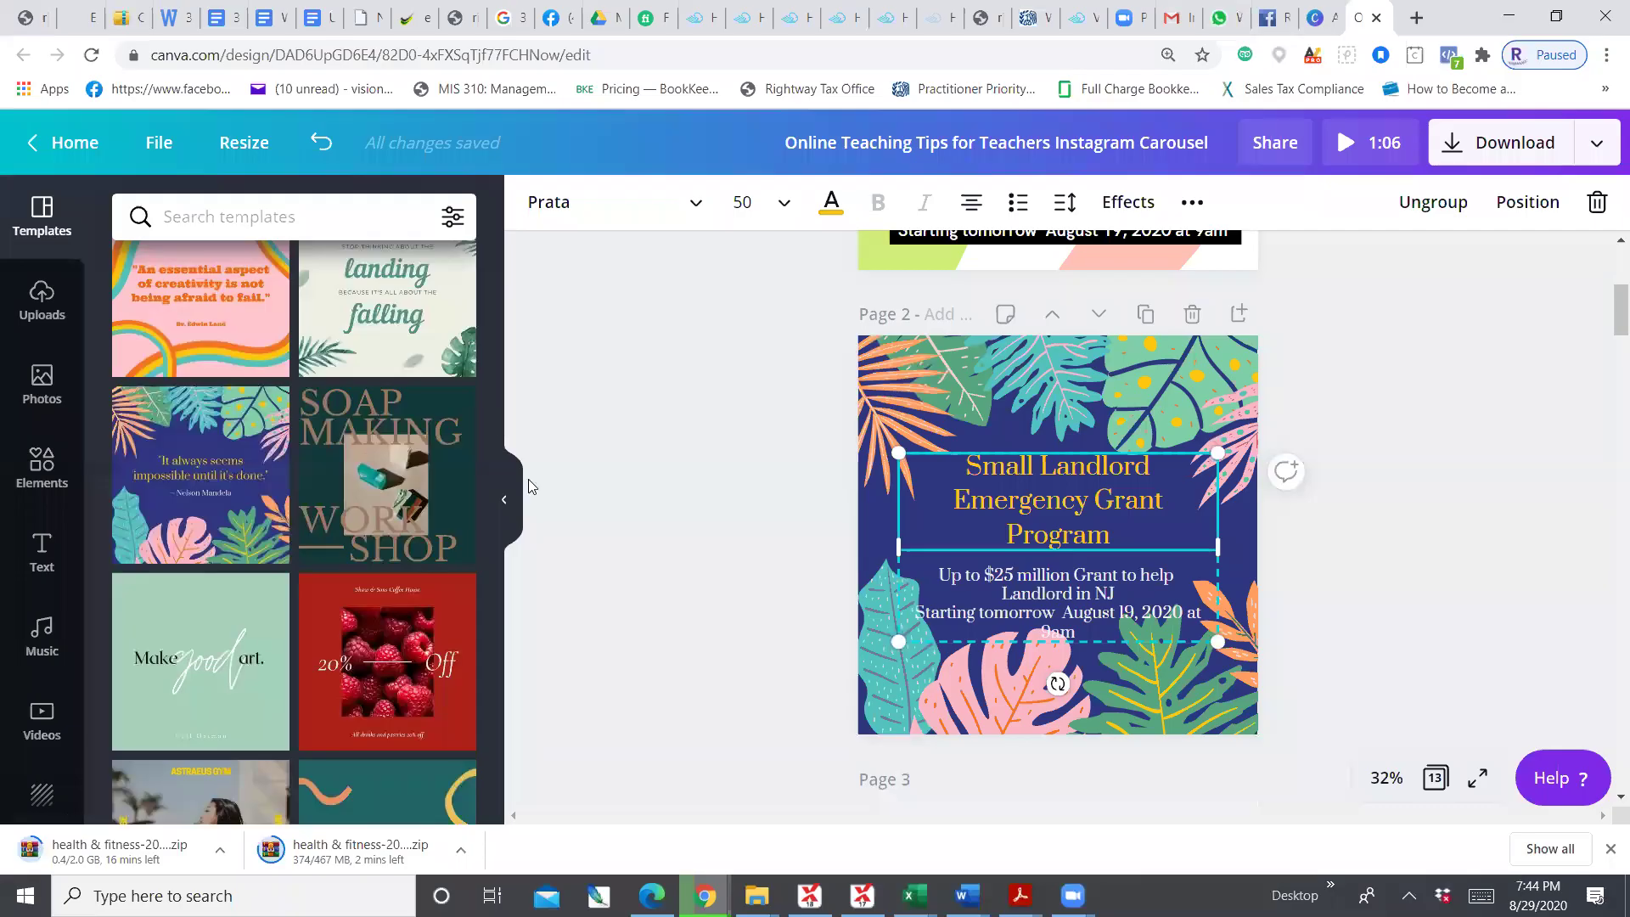
double_click(1010, 474)
click(986, 480)
key(ctrl+a)
key(BackSpace)
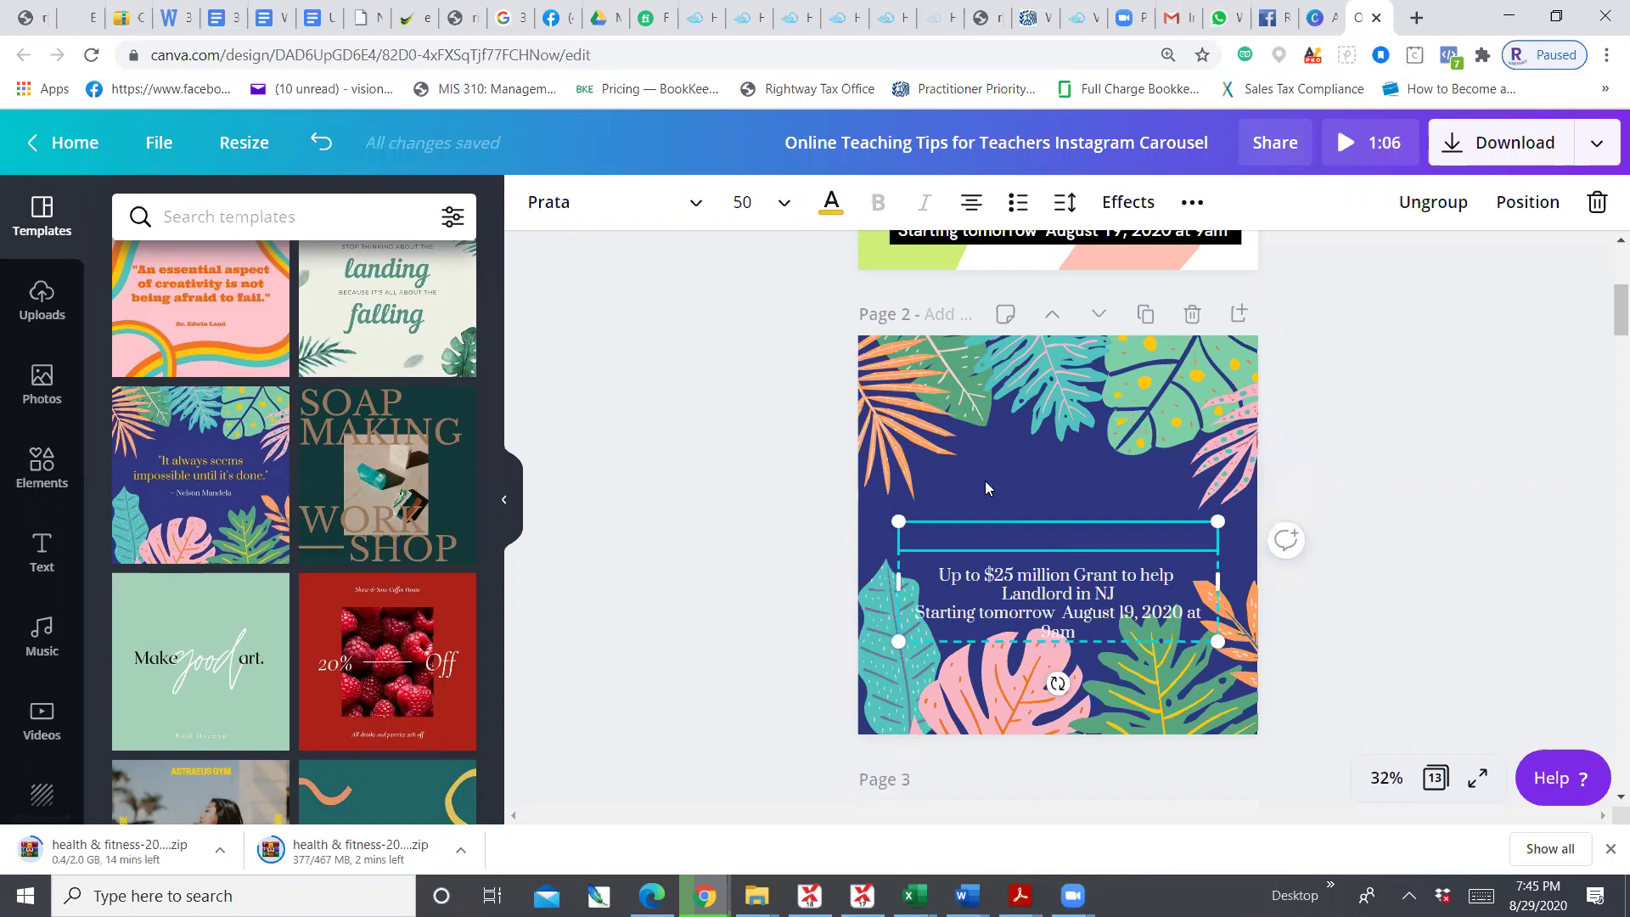
key(ctrl+v)
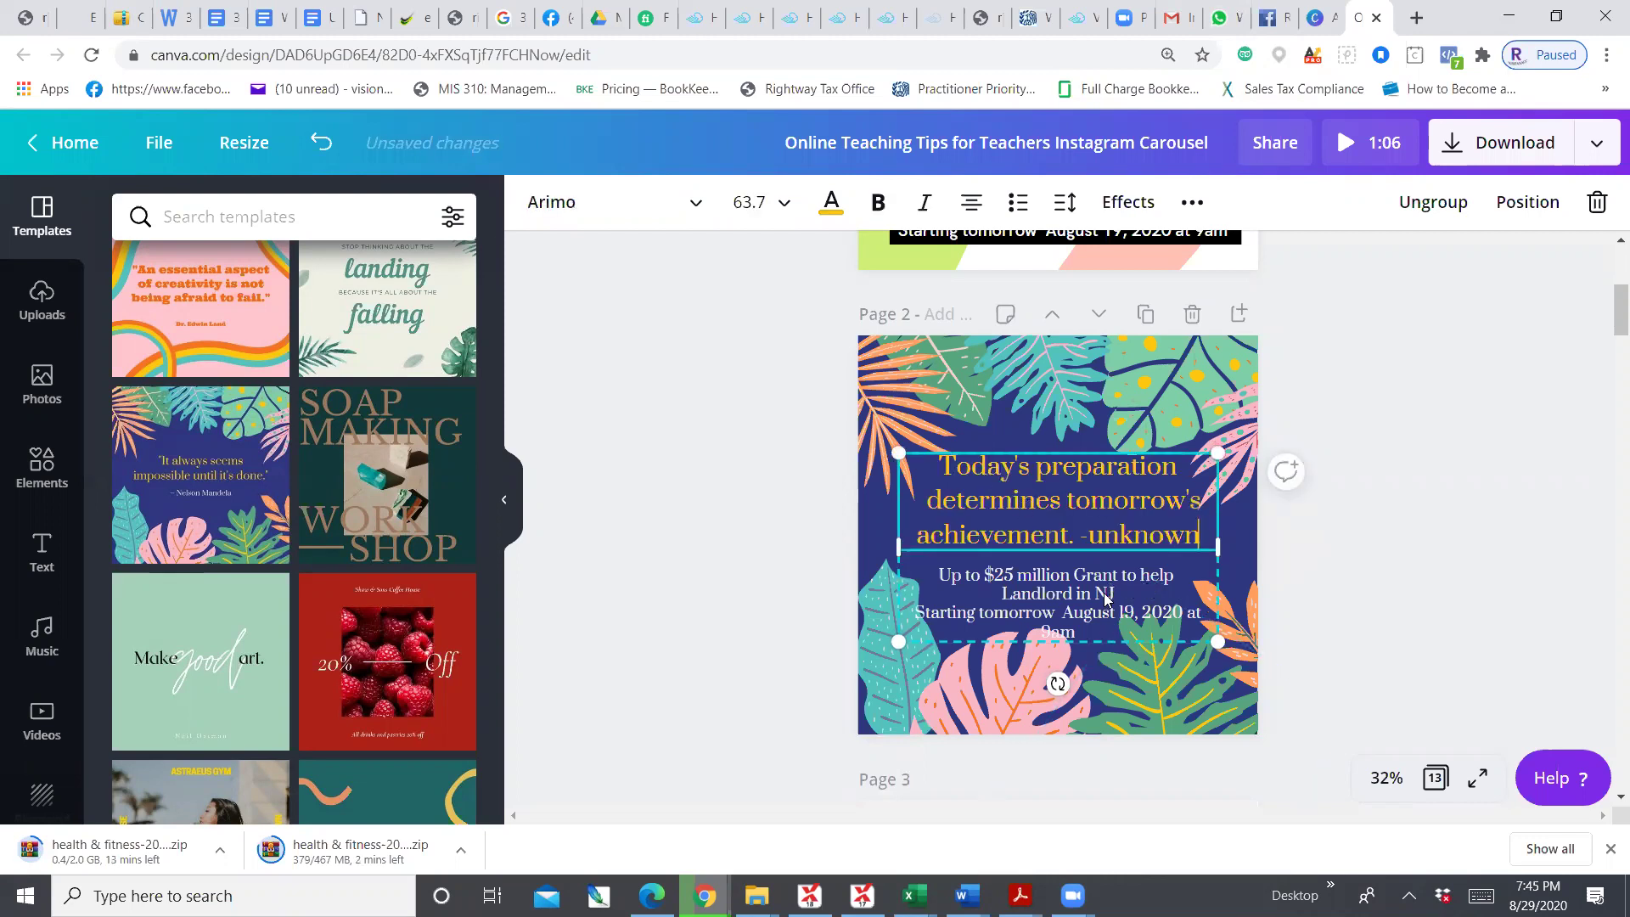
Delete the "-unknown" attribution from the end of the quote on page 2
click(962, 584)
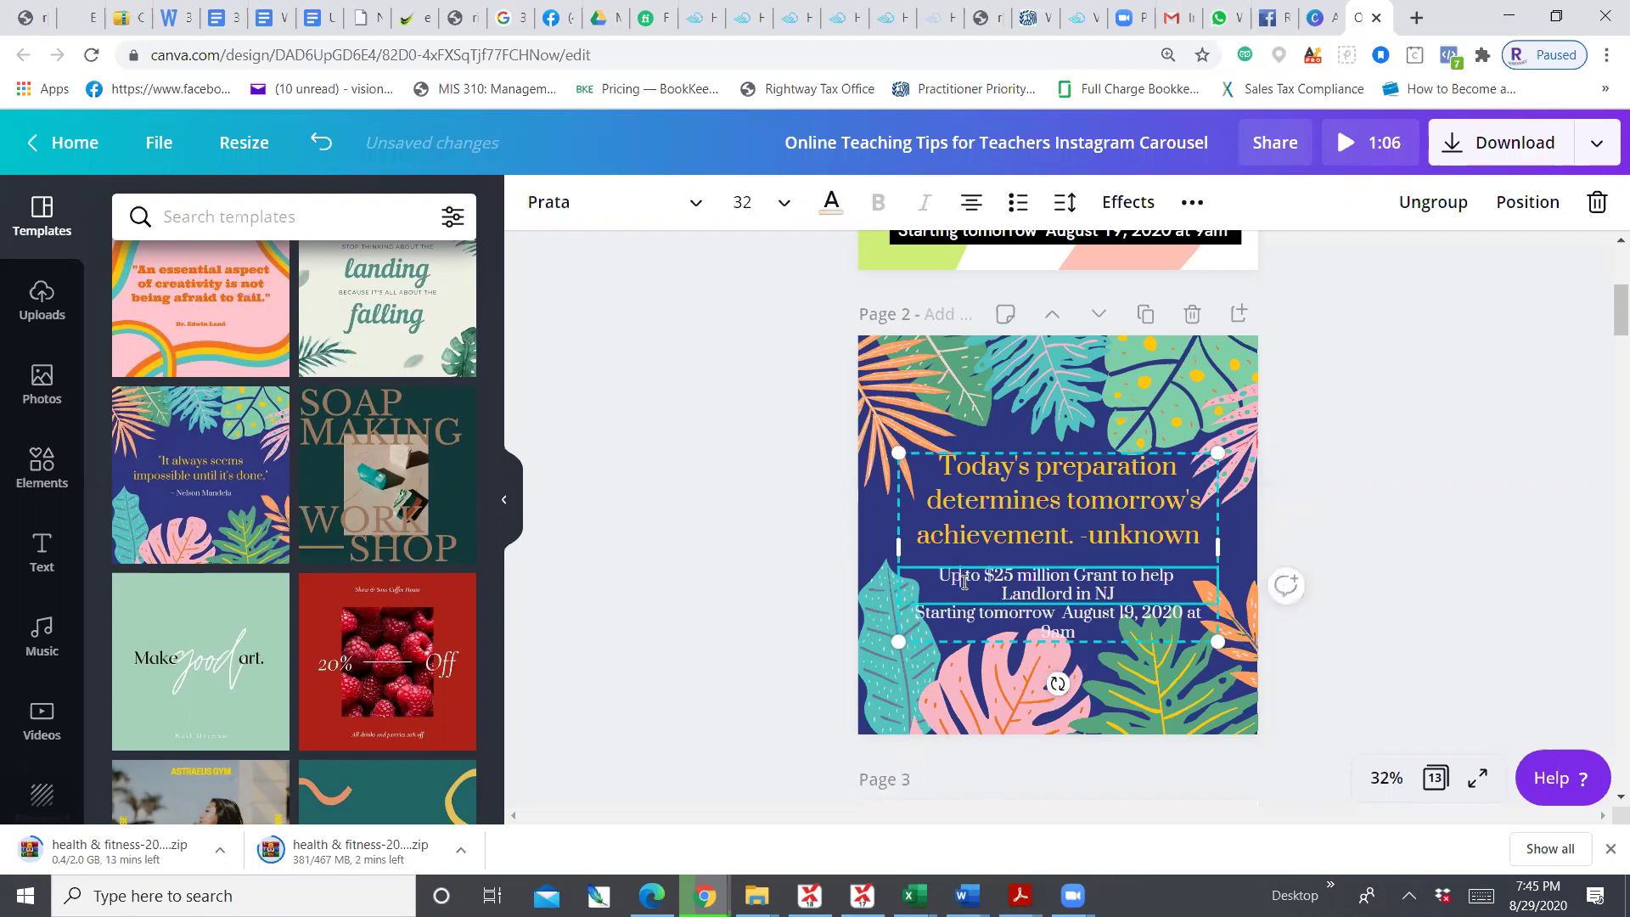
click(1084, 544)
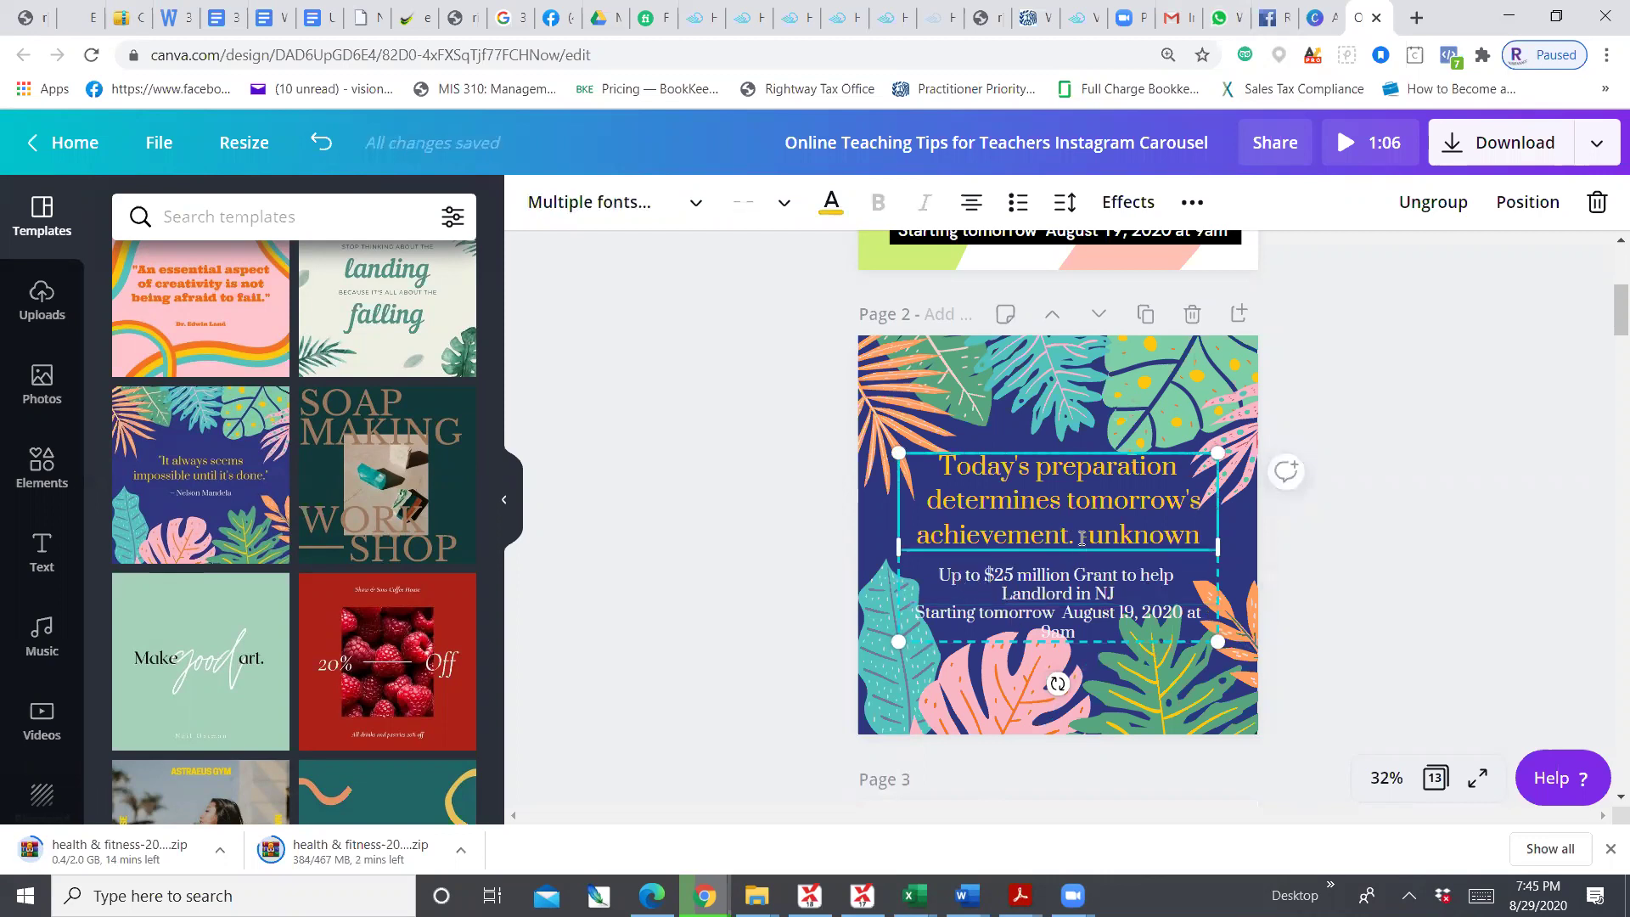
click(1082, 539)
drag(1083, 538, 1237, 537)
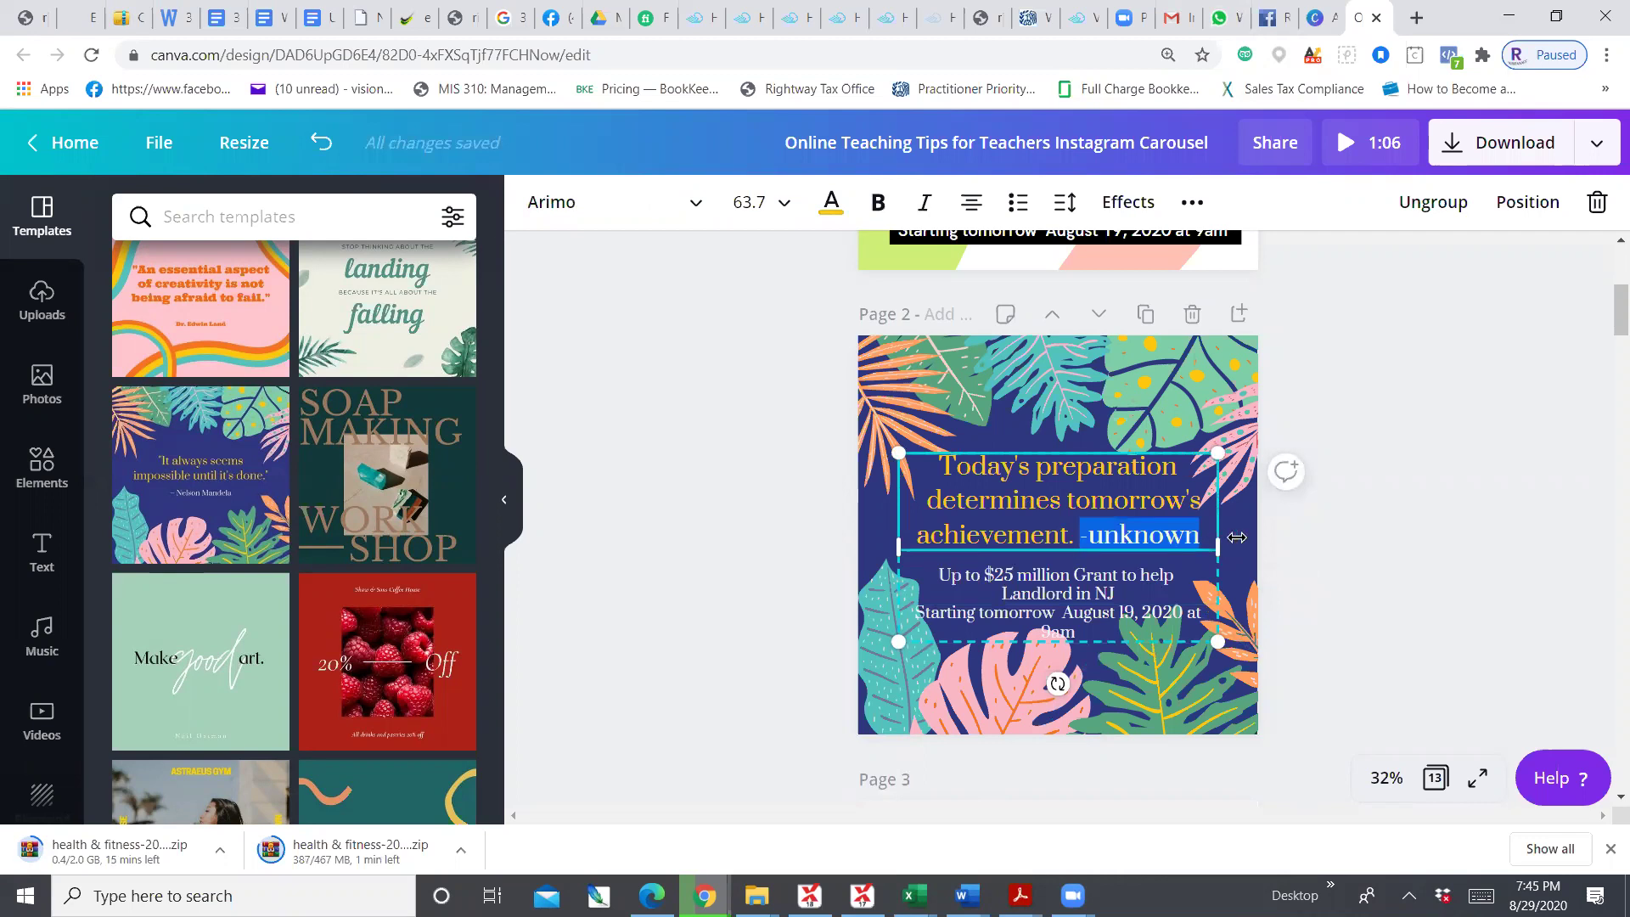
key(BackSpace)
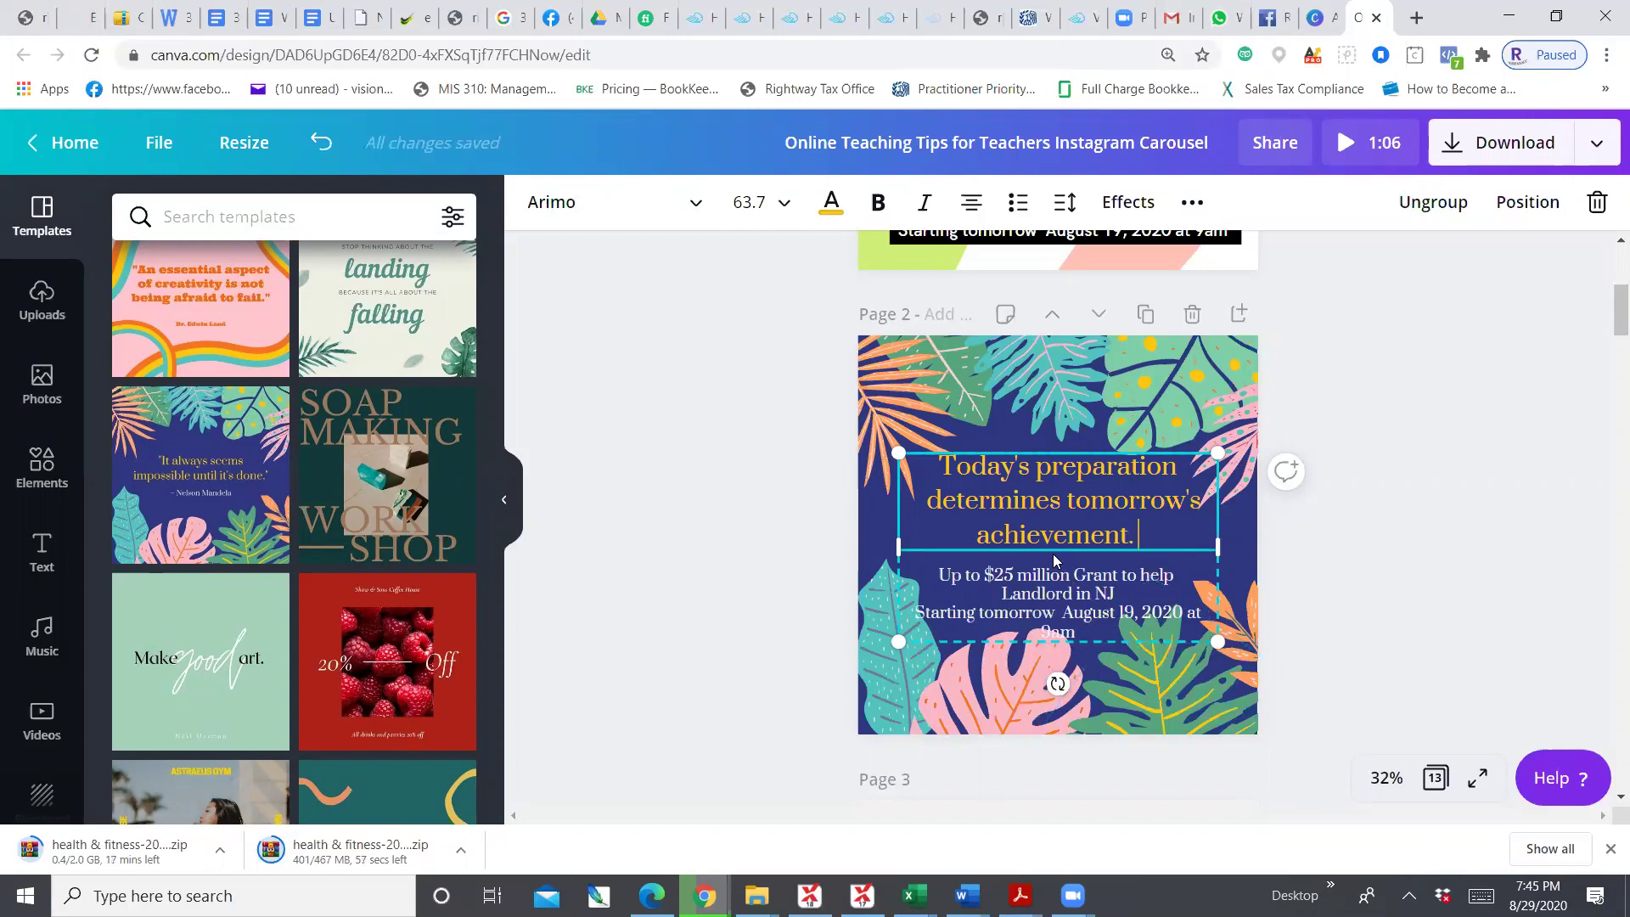
Ungroup the text block on page 2 and shift the quote heading slightly to the right
click(1050, 597)
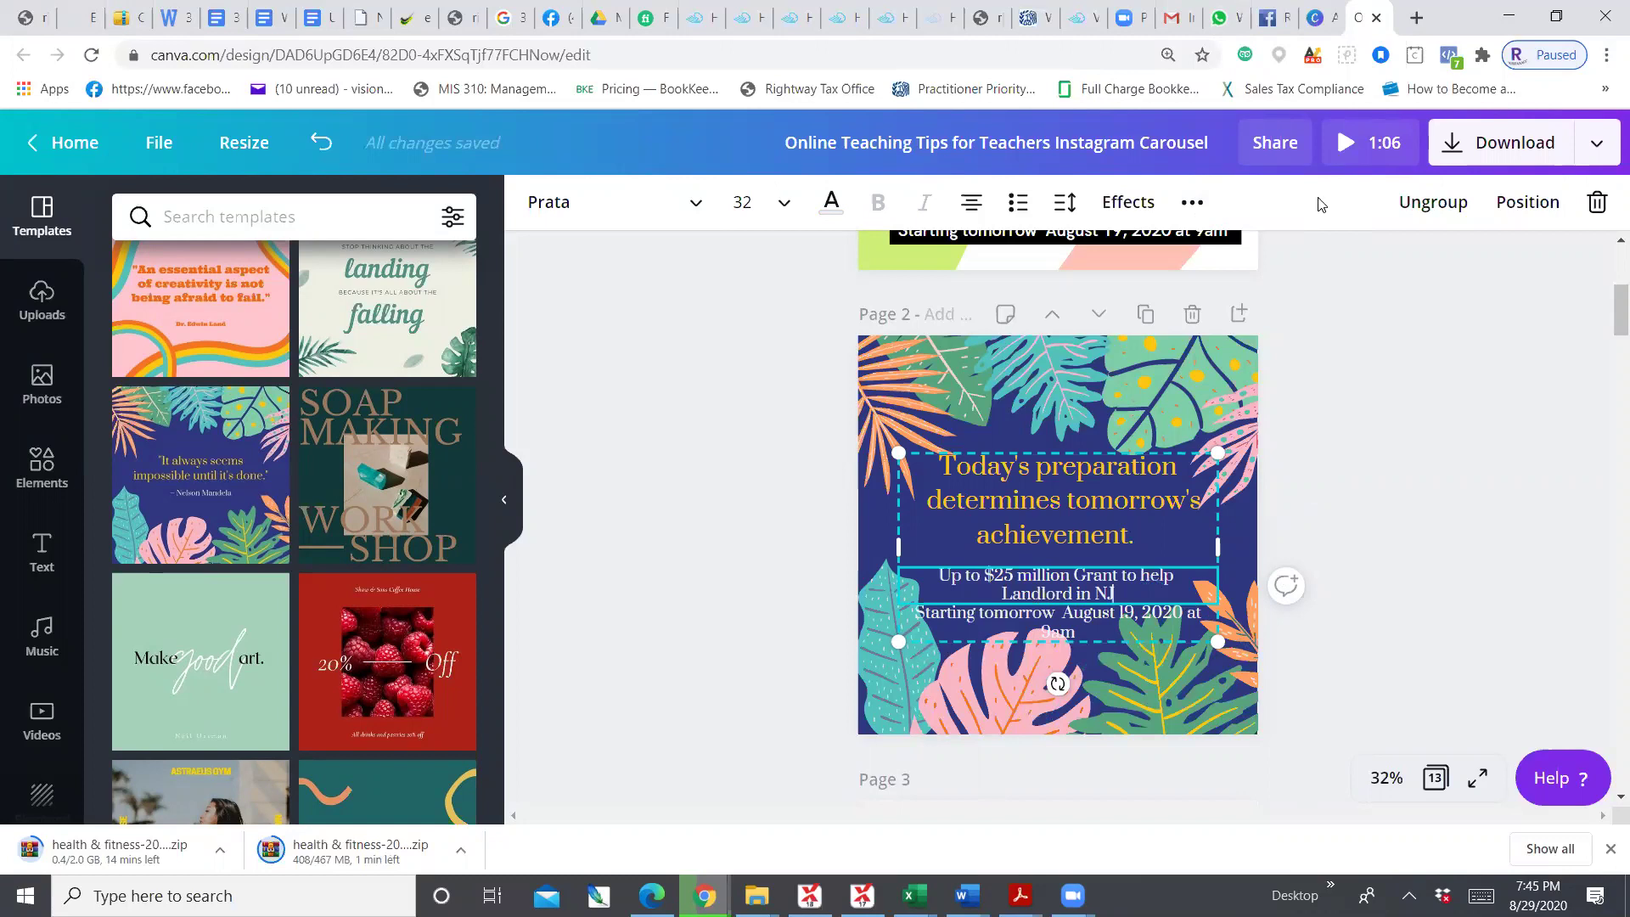
click(1426, 206)
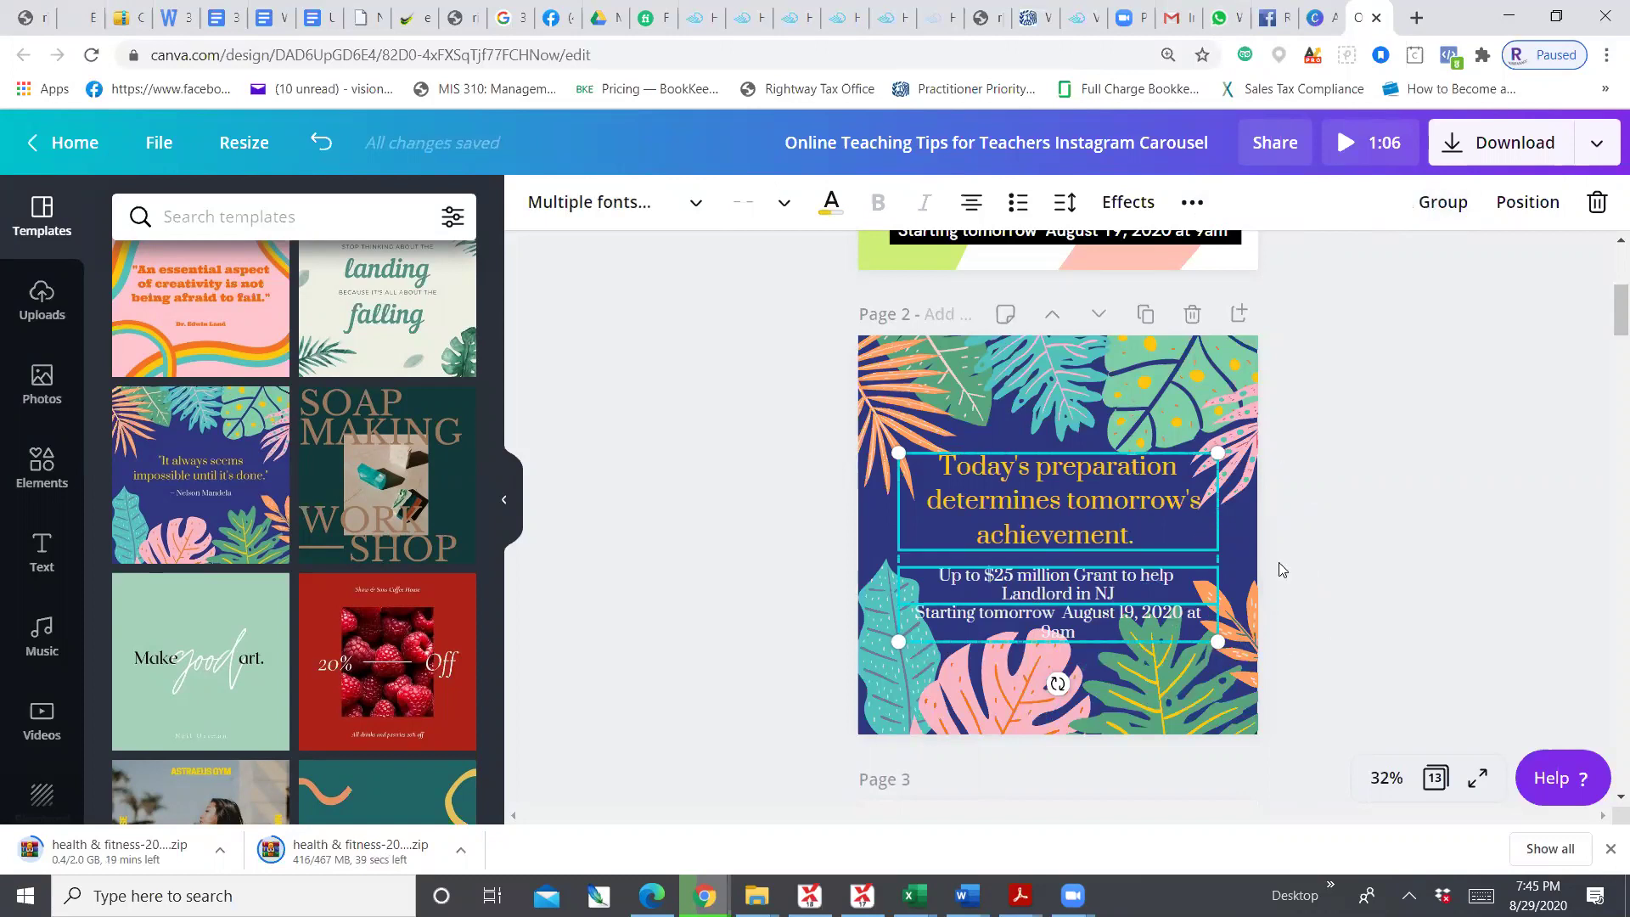
click(1306, 554)
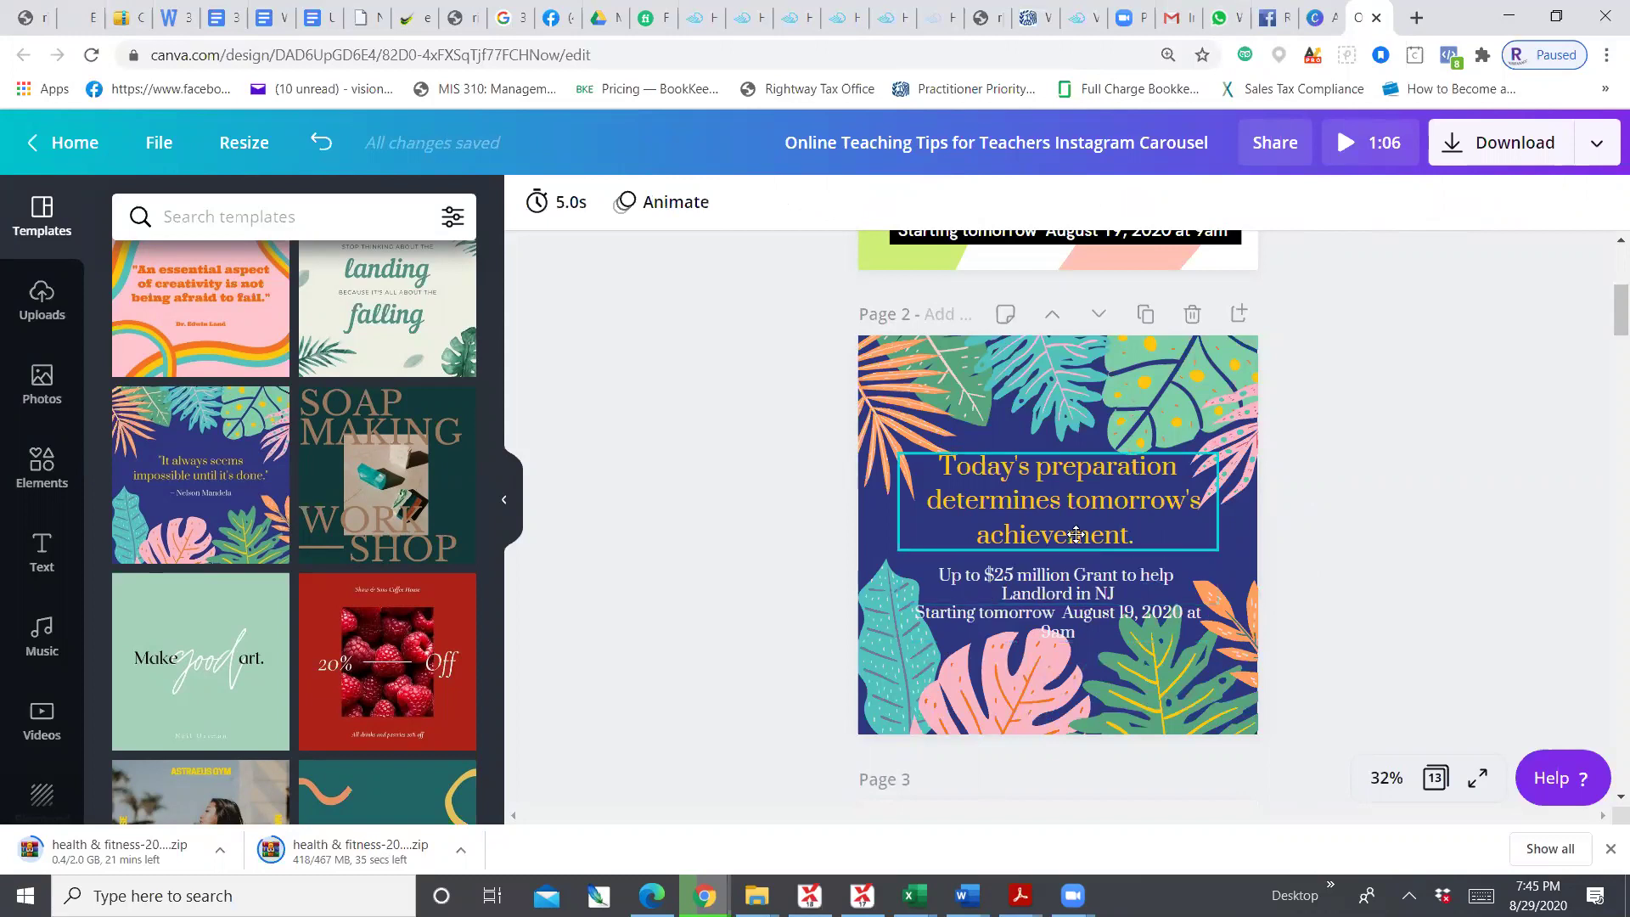
drag(1098, 541, 1106, 540)
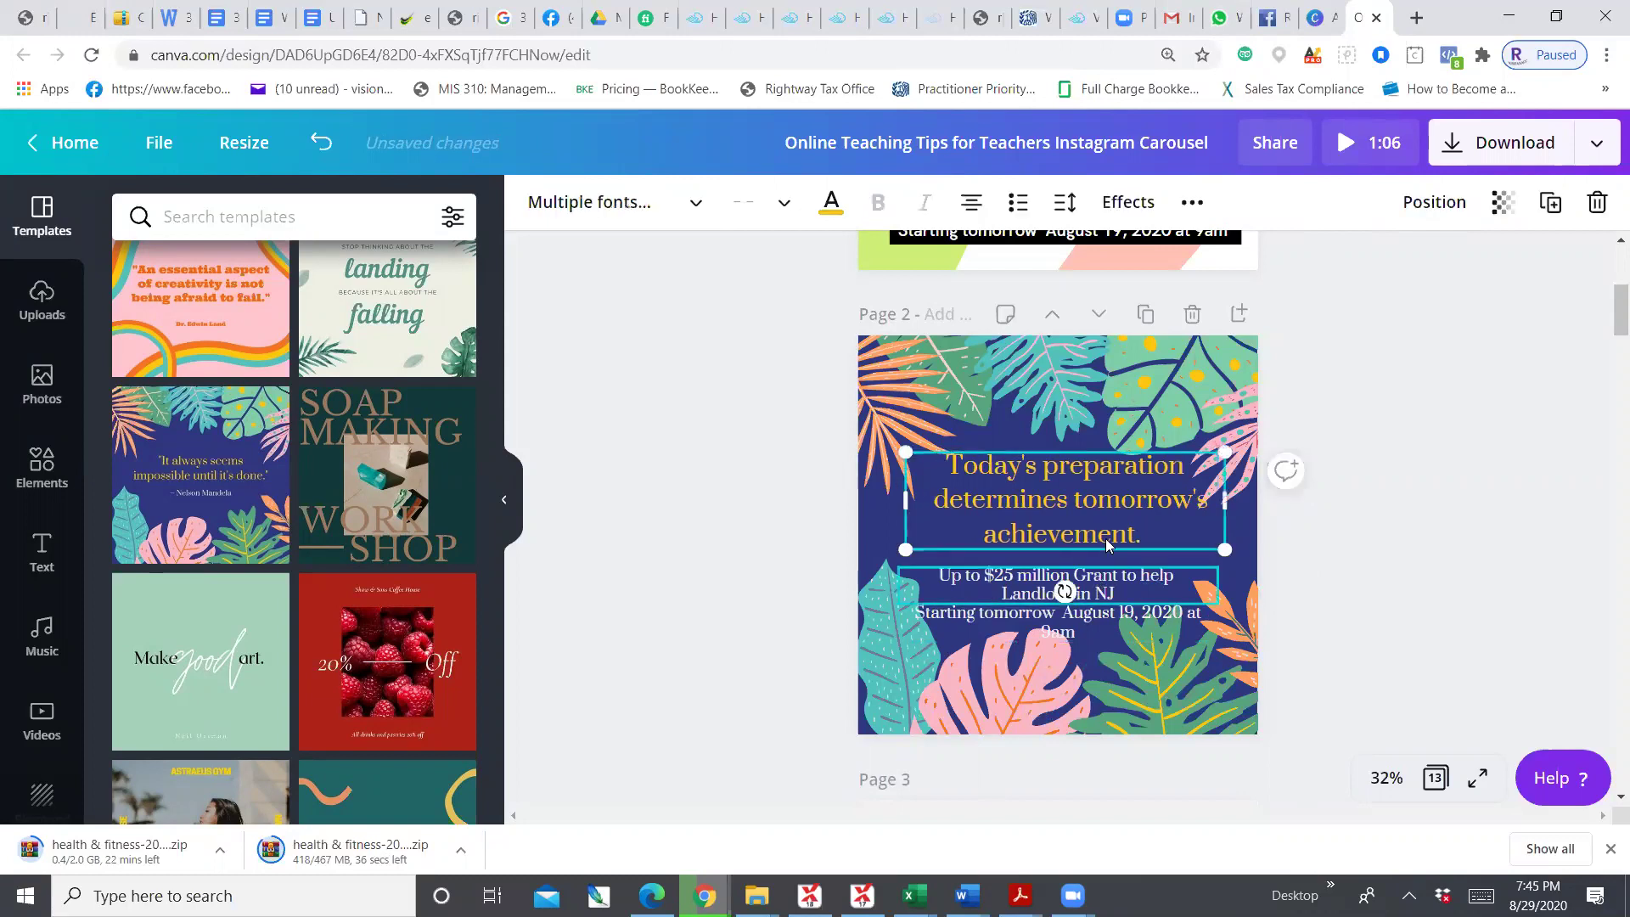
Undo the last shift of the quote heading on page 2
click(319, 144)
click(621, 305)
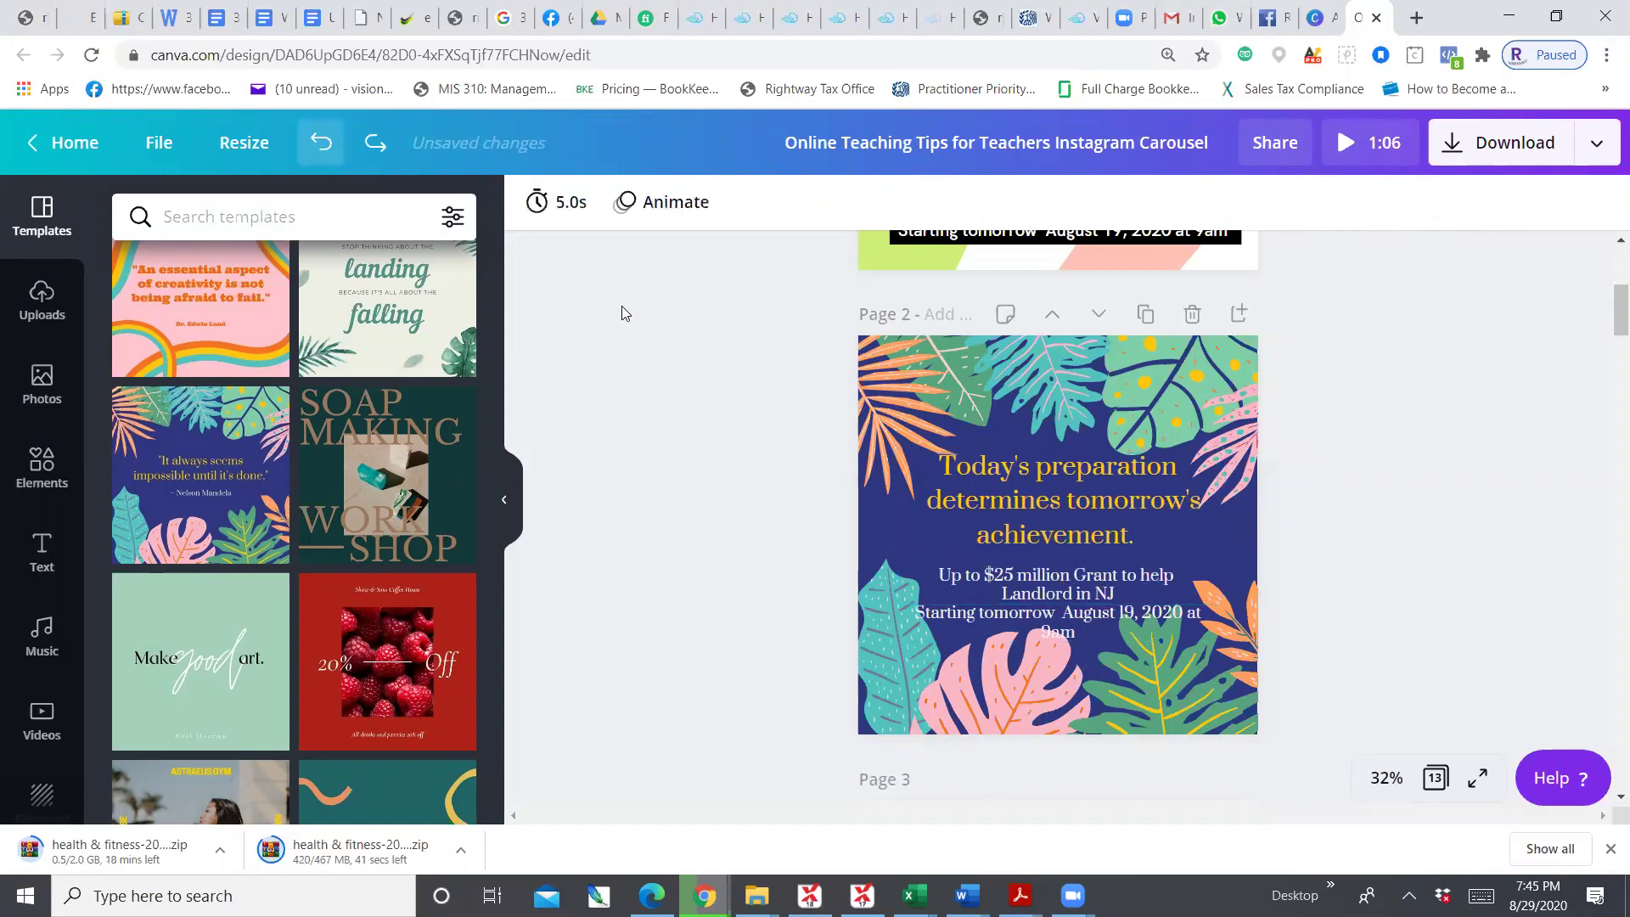
click(1085, 537)
drag(1072, 520, 1218, 509)
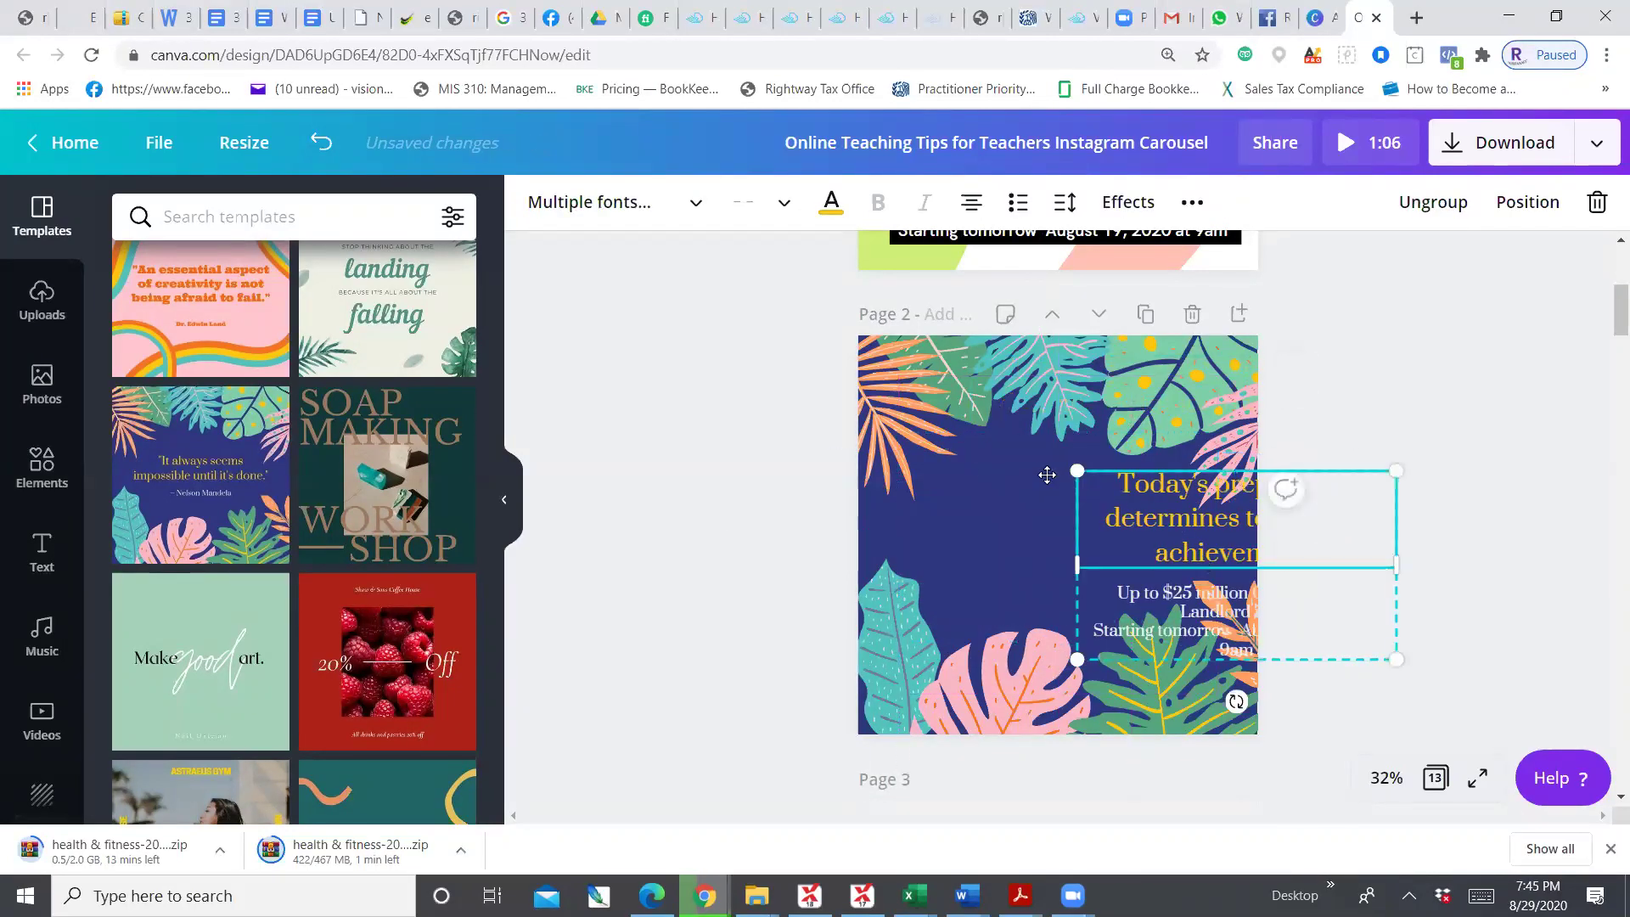
drag(1047, 475, 1053, 527)
click(1047, 535)
click(1061, 520)
click(1062, 547)
click(1061, 596)
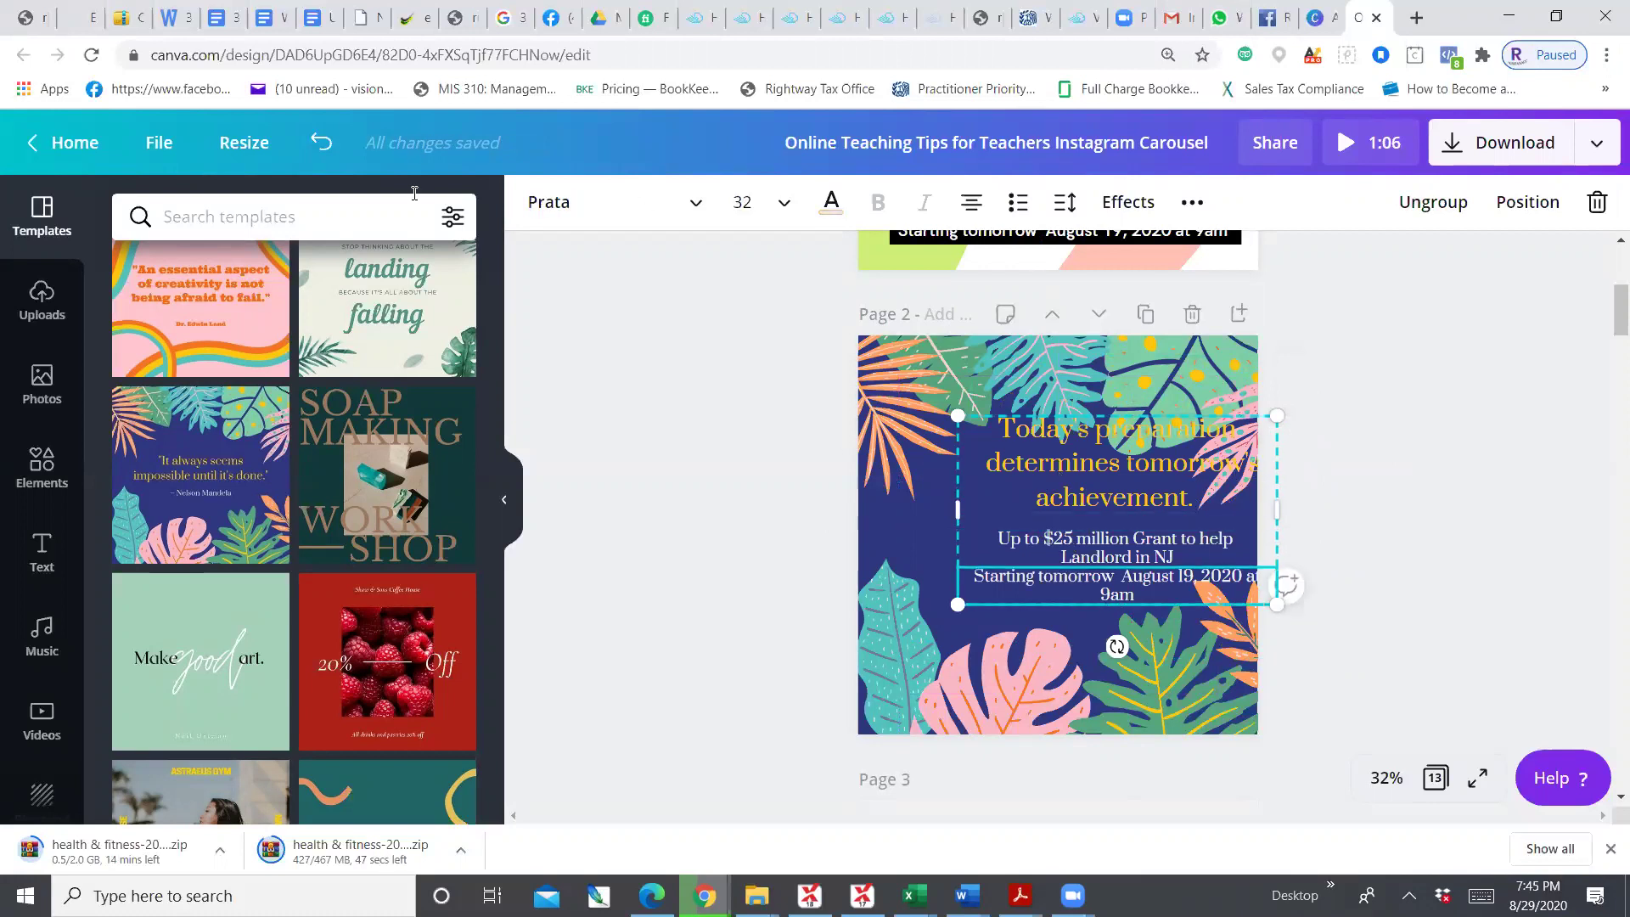
click(321, 143)
click(320, 143)
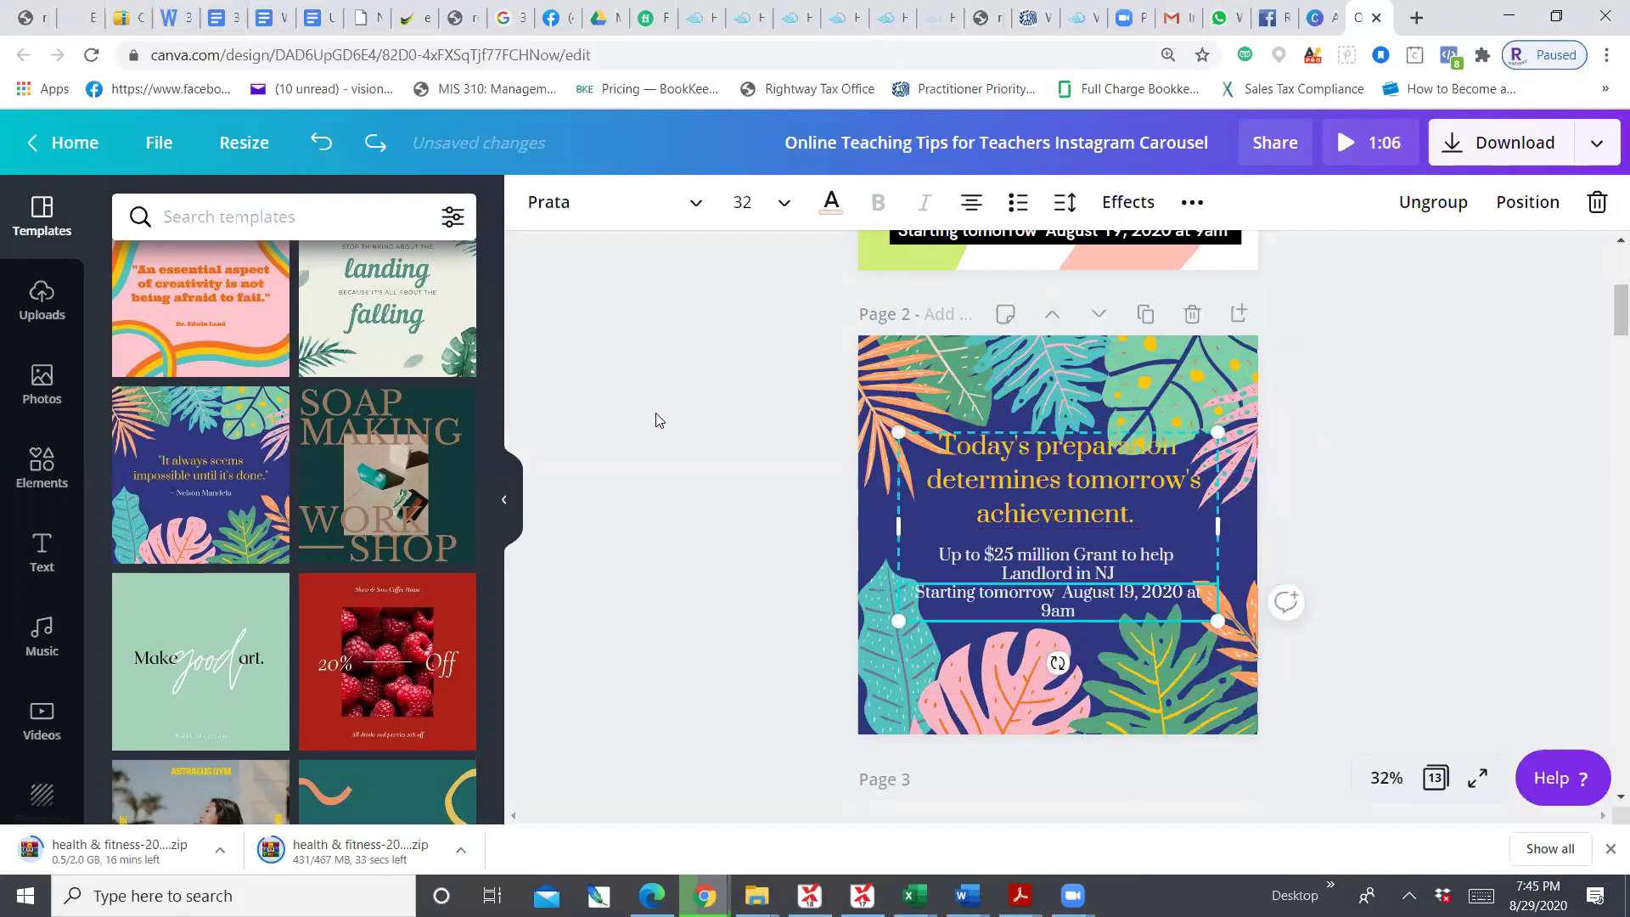
Ungroup the text block on page 2 and delete both white lines about the NJ landlord grant and the August 19, 2020 start
click(1433, 202)
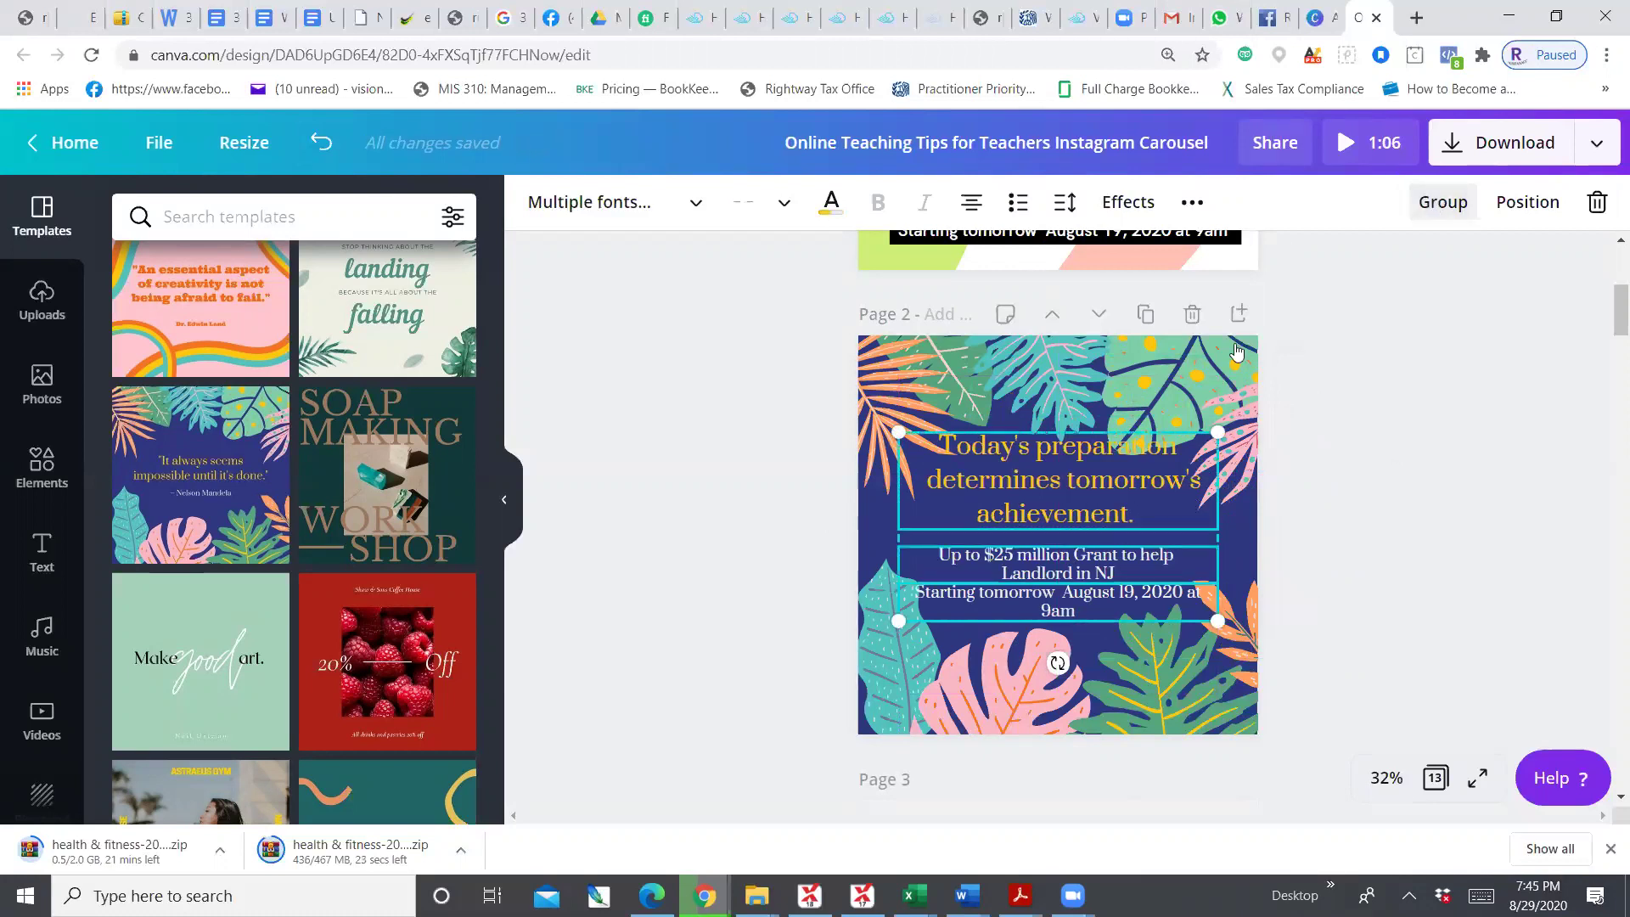
click(1374, 550)
drag(1057, 595, 1176, 604)
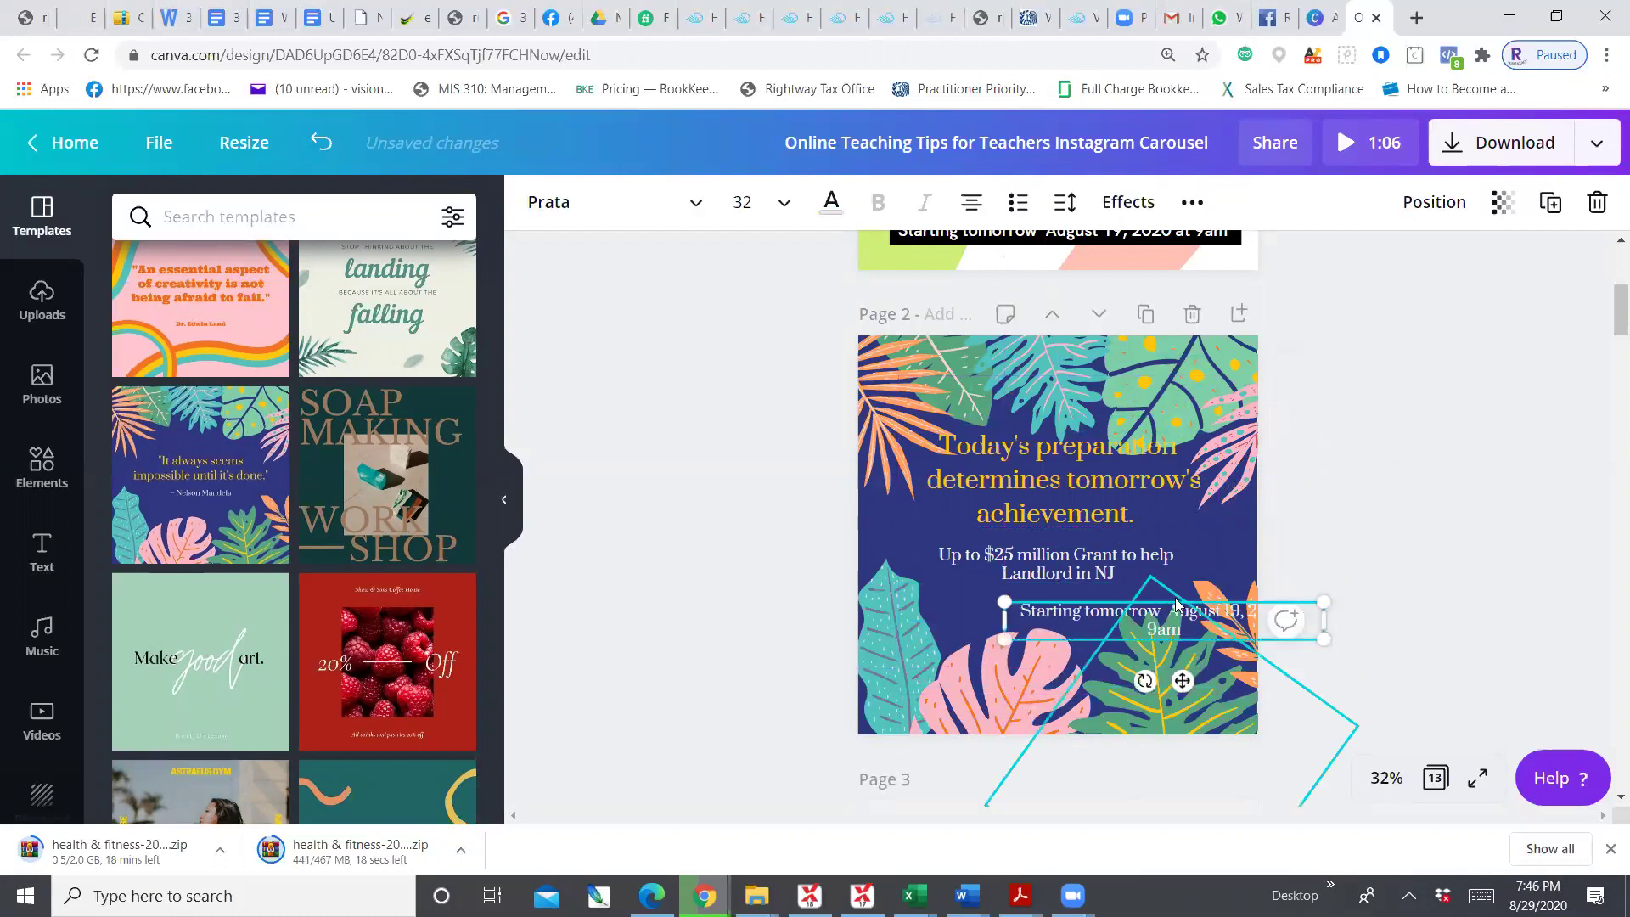
key(Delete)
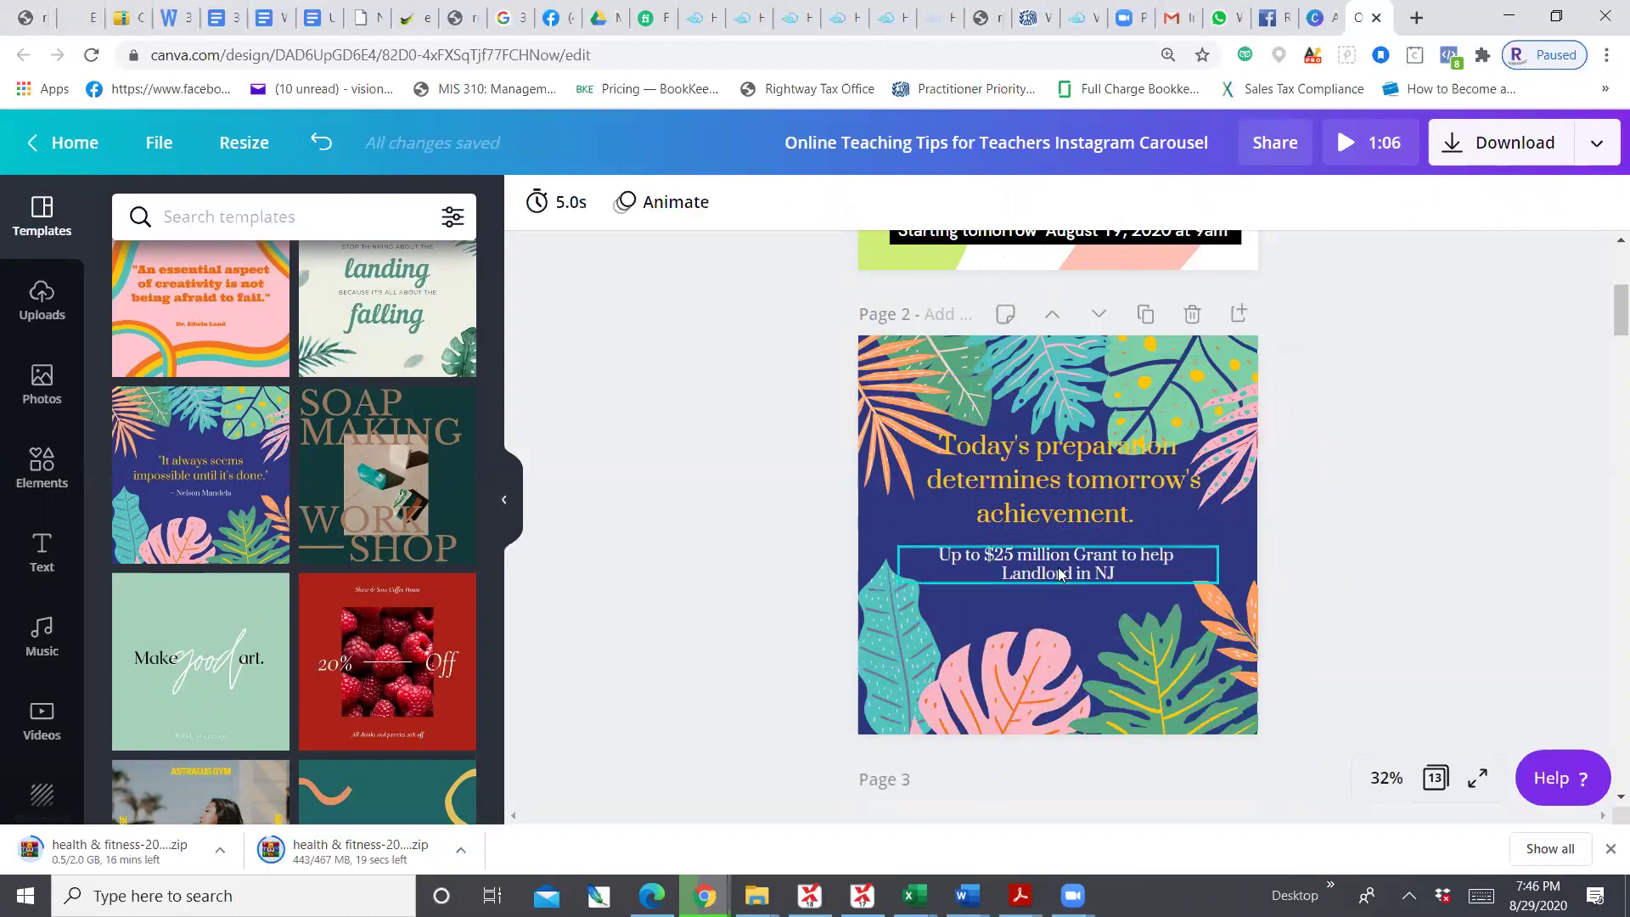
click(1062, 574)
drag(1099, 573, 1212, 582)
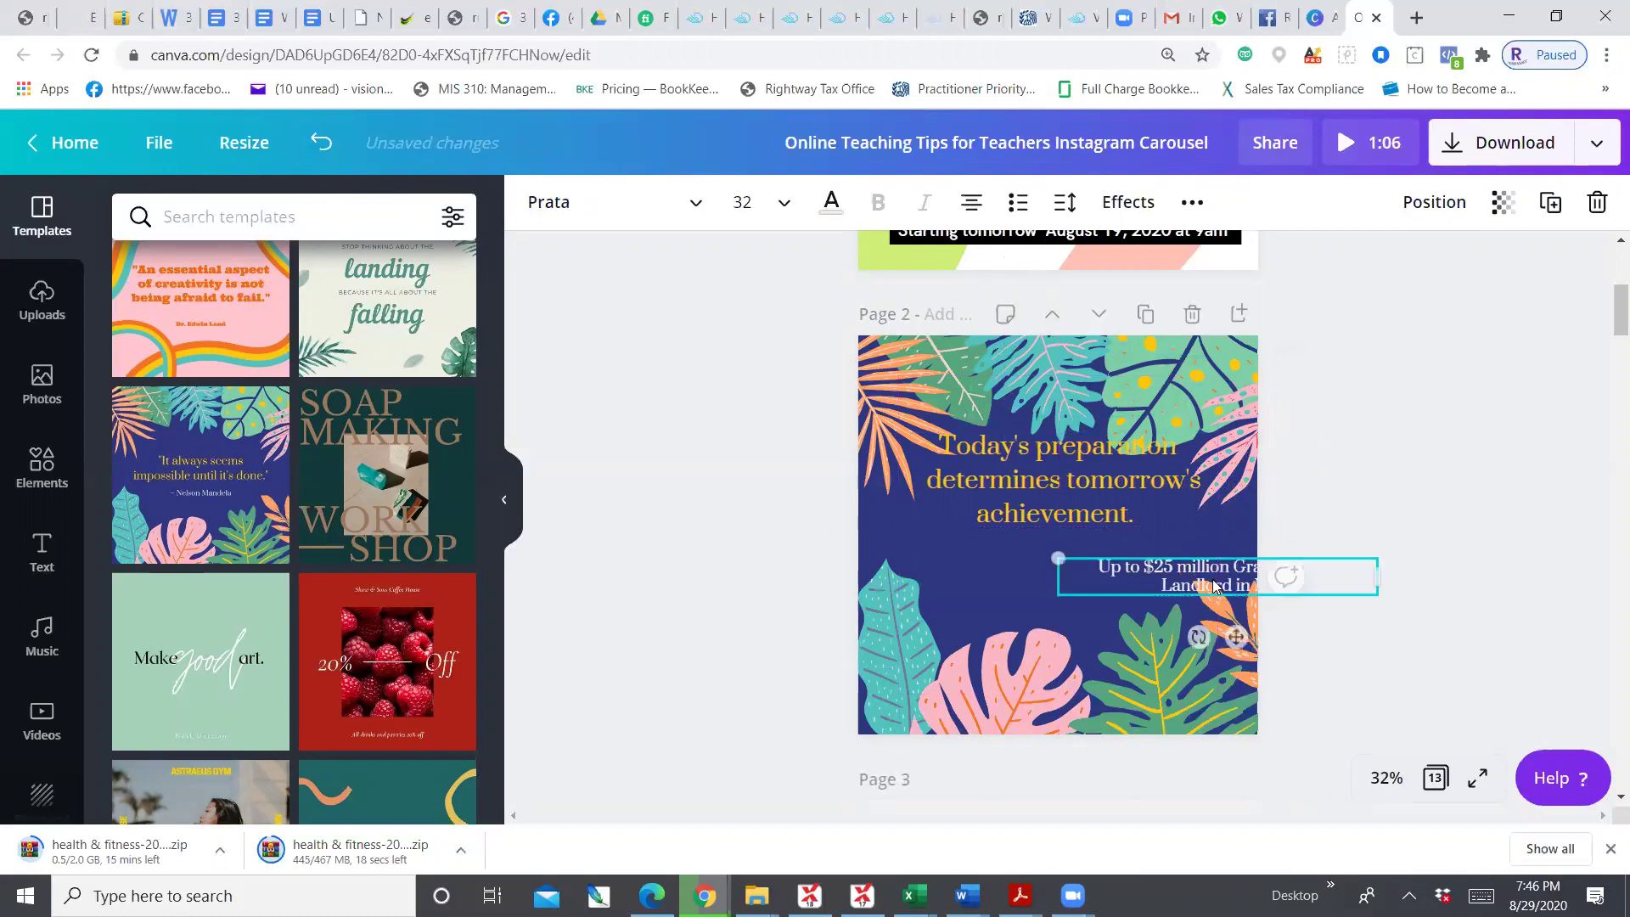
key(Delete)
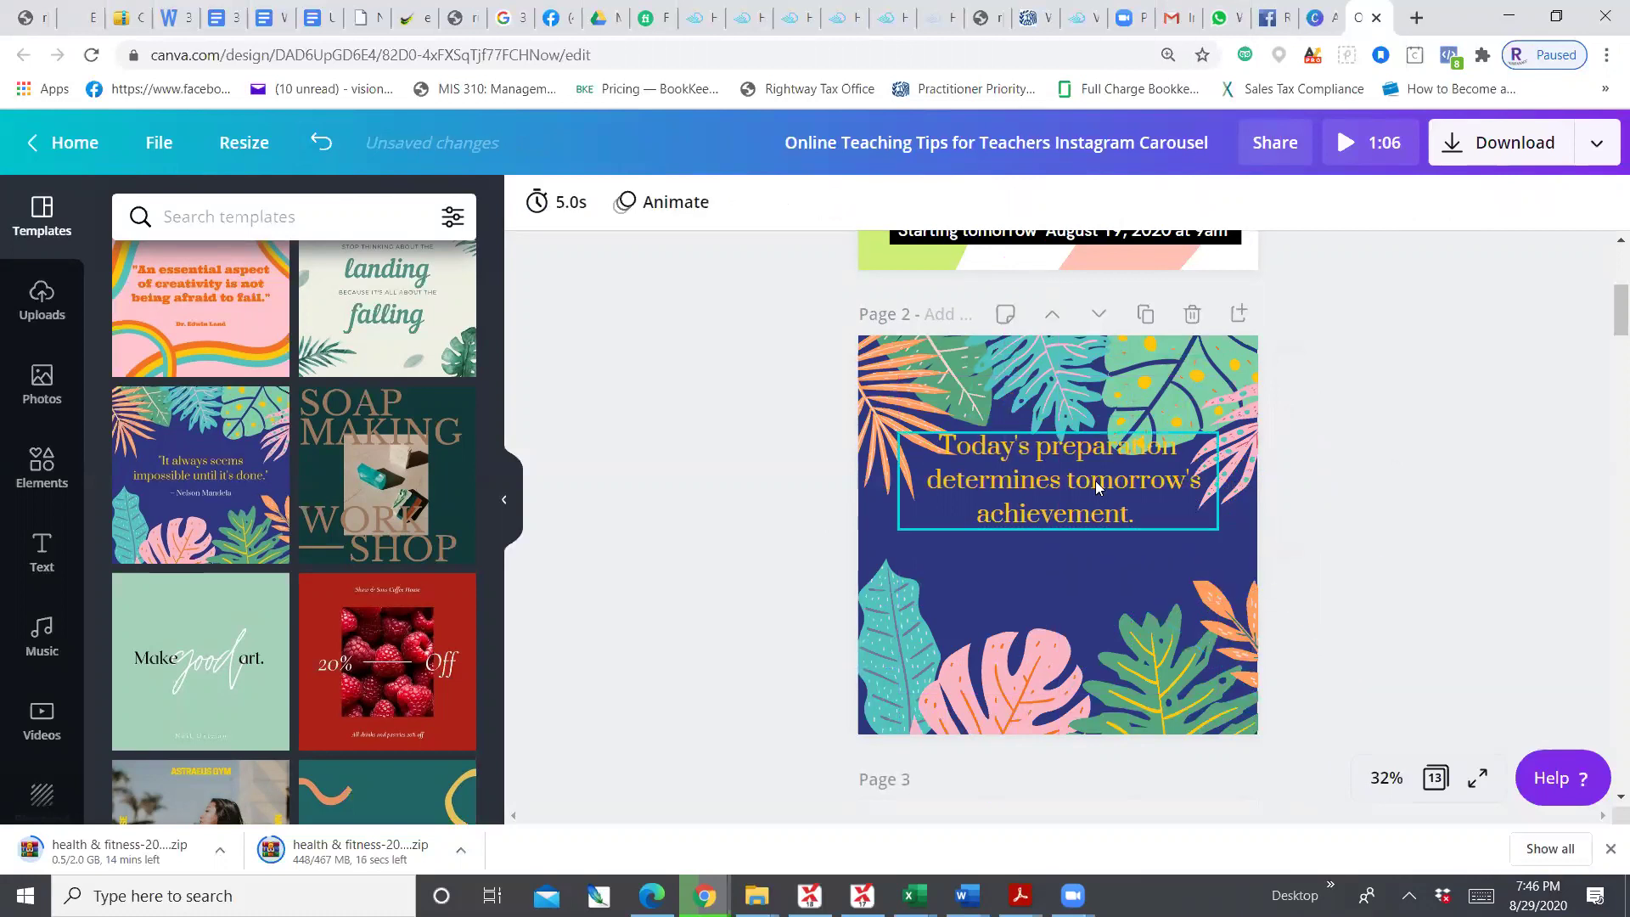
Move the quote heading down toward the middle of page 2 and set its font size to 50
drag(1061, 485, 1071, 537)
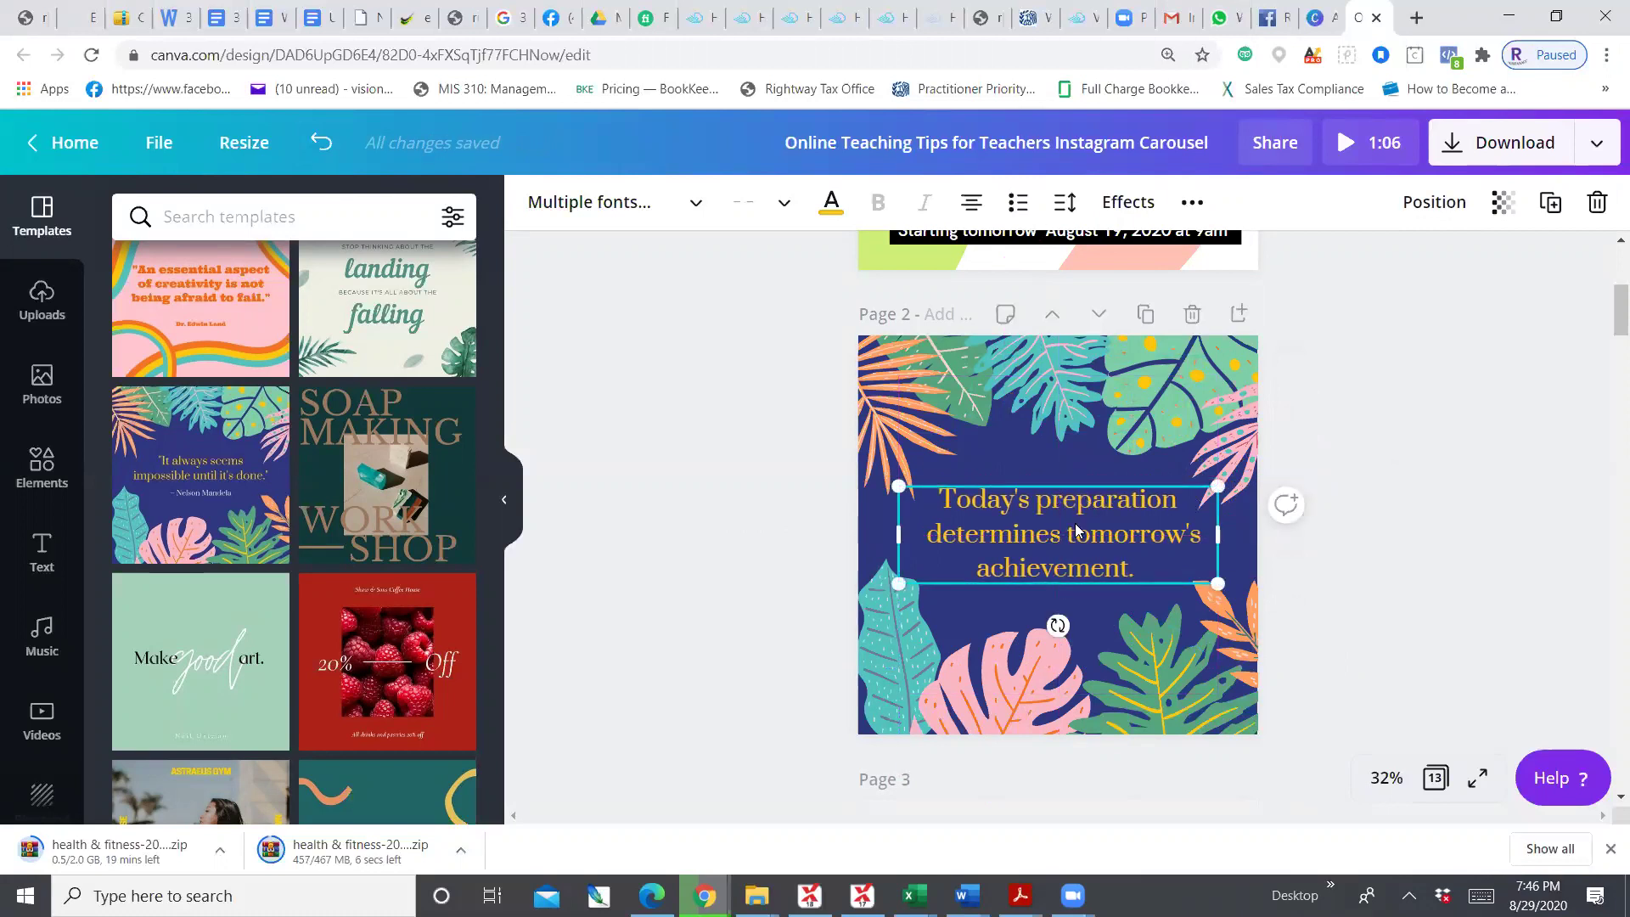
click(783, 206)
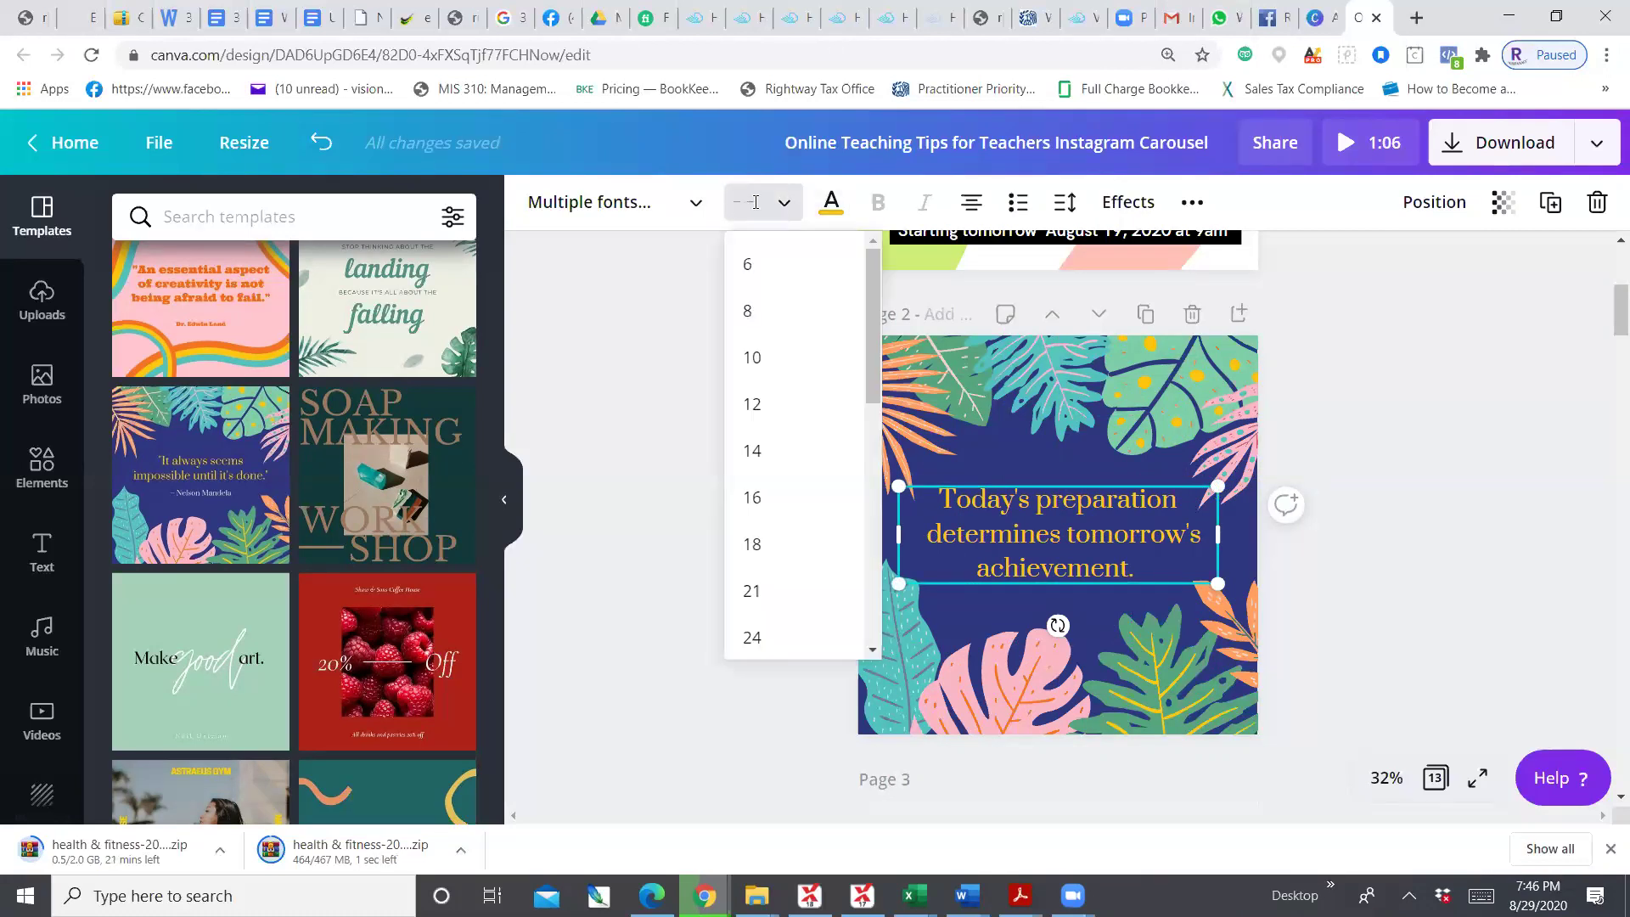
text(50)
key(Return)
click(1021, 510)
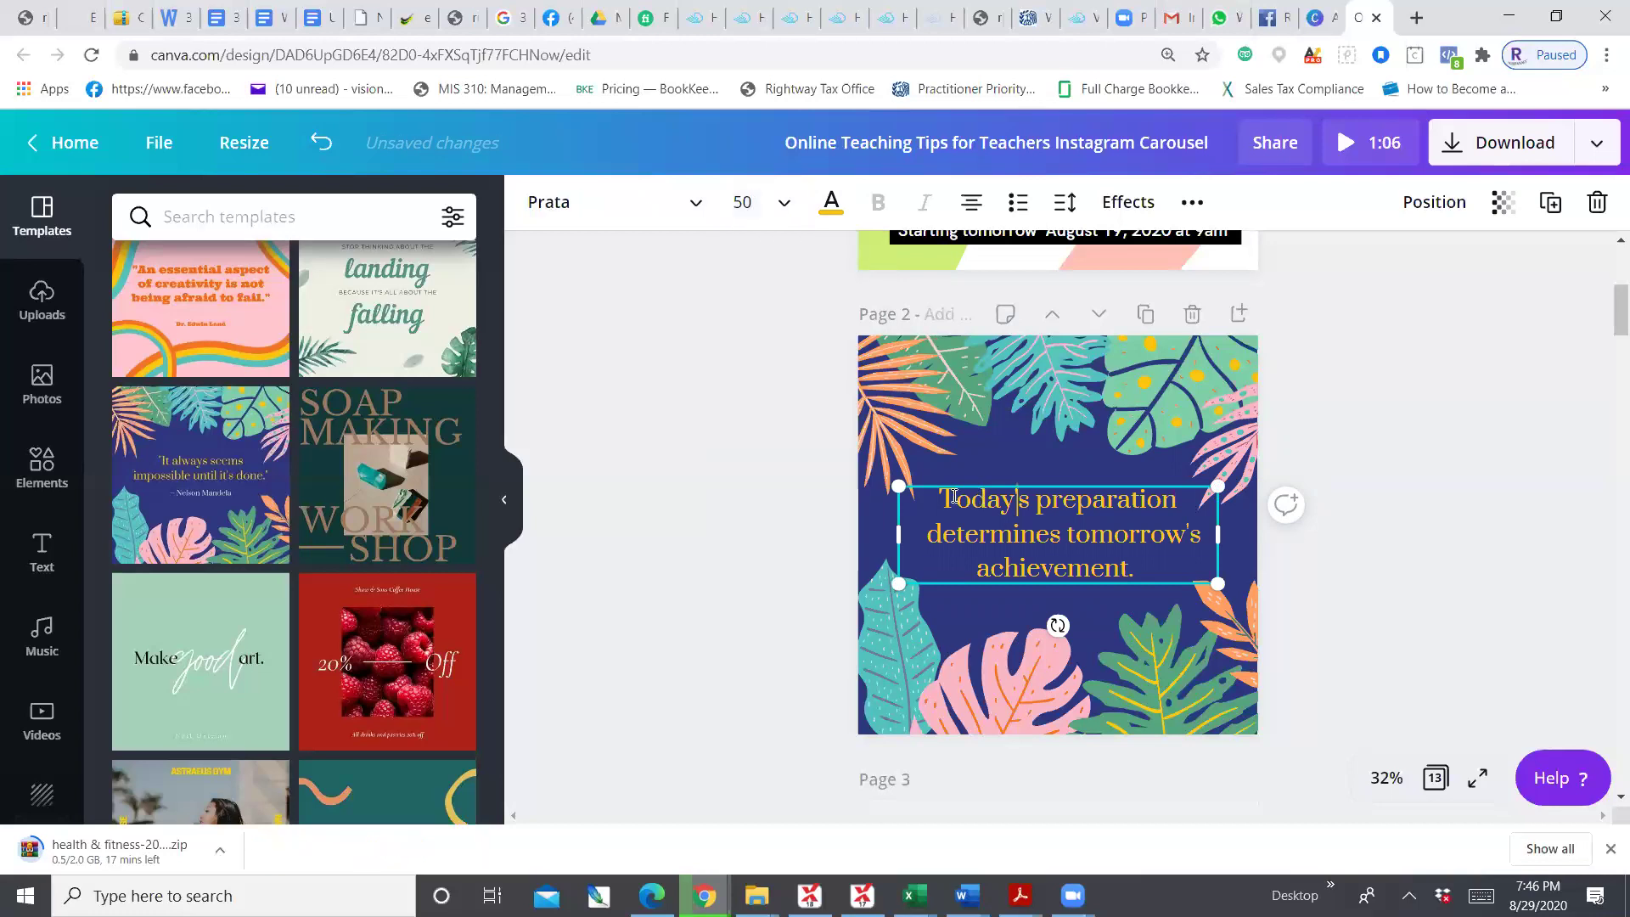
drag(945, 495, 1136, 569)
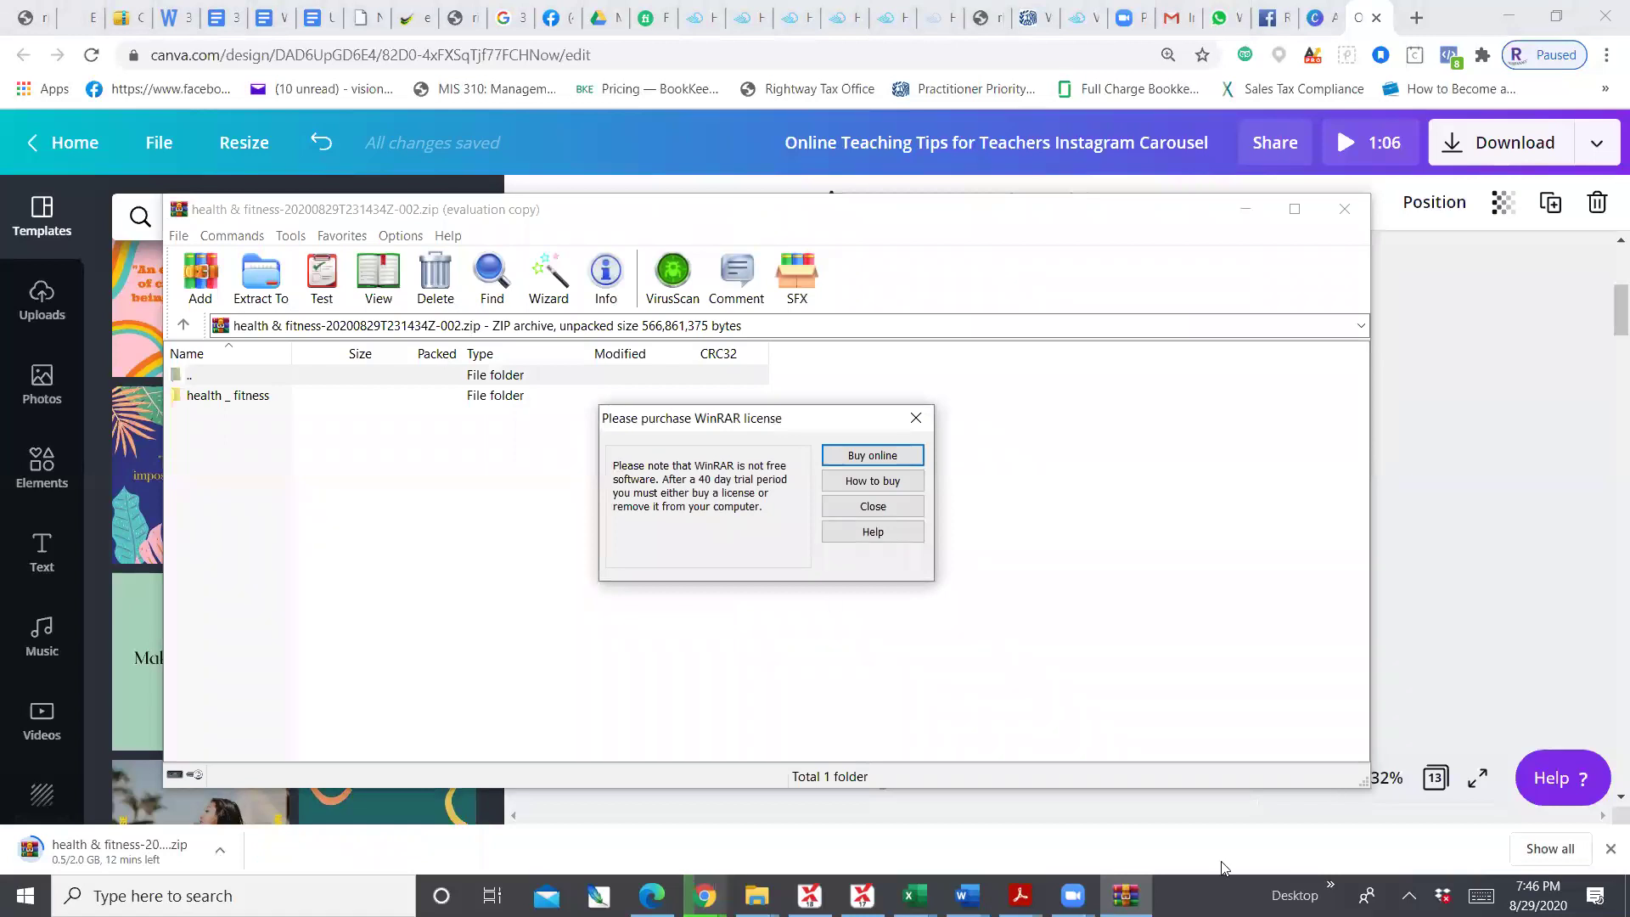
click(1073, 896)
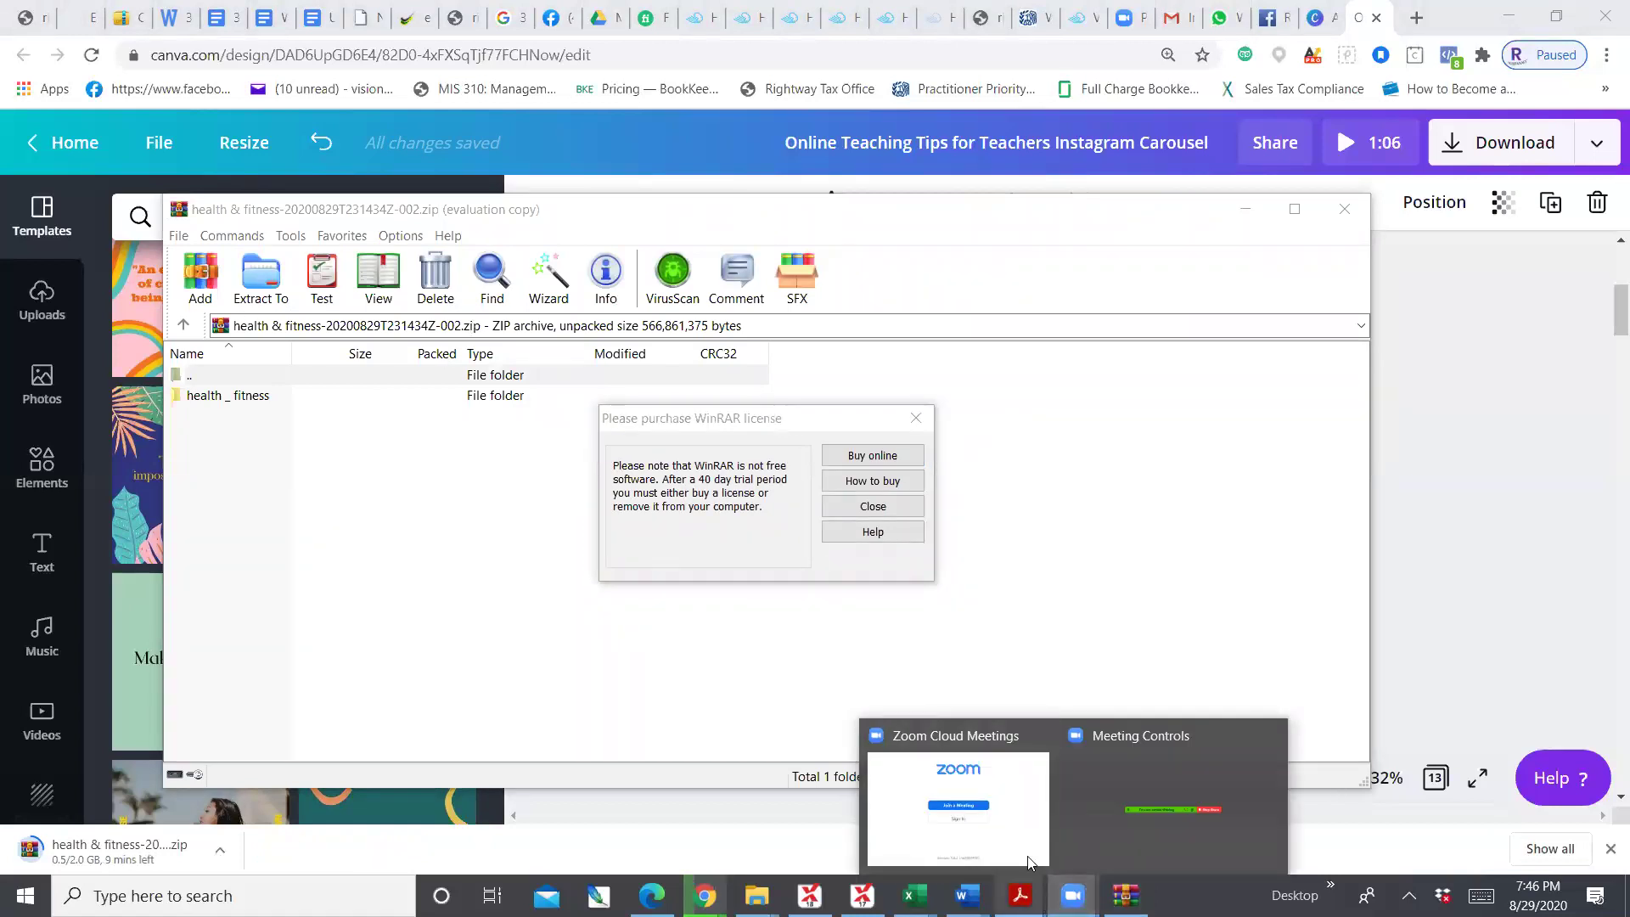
click(1333, 19)
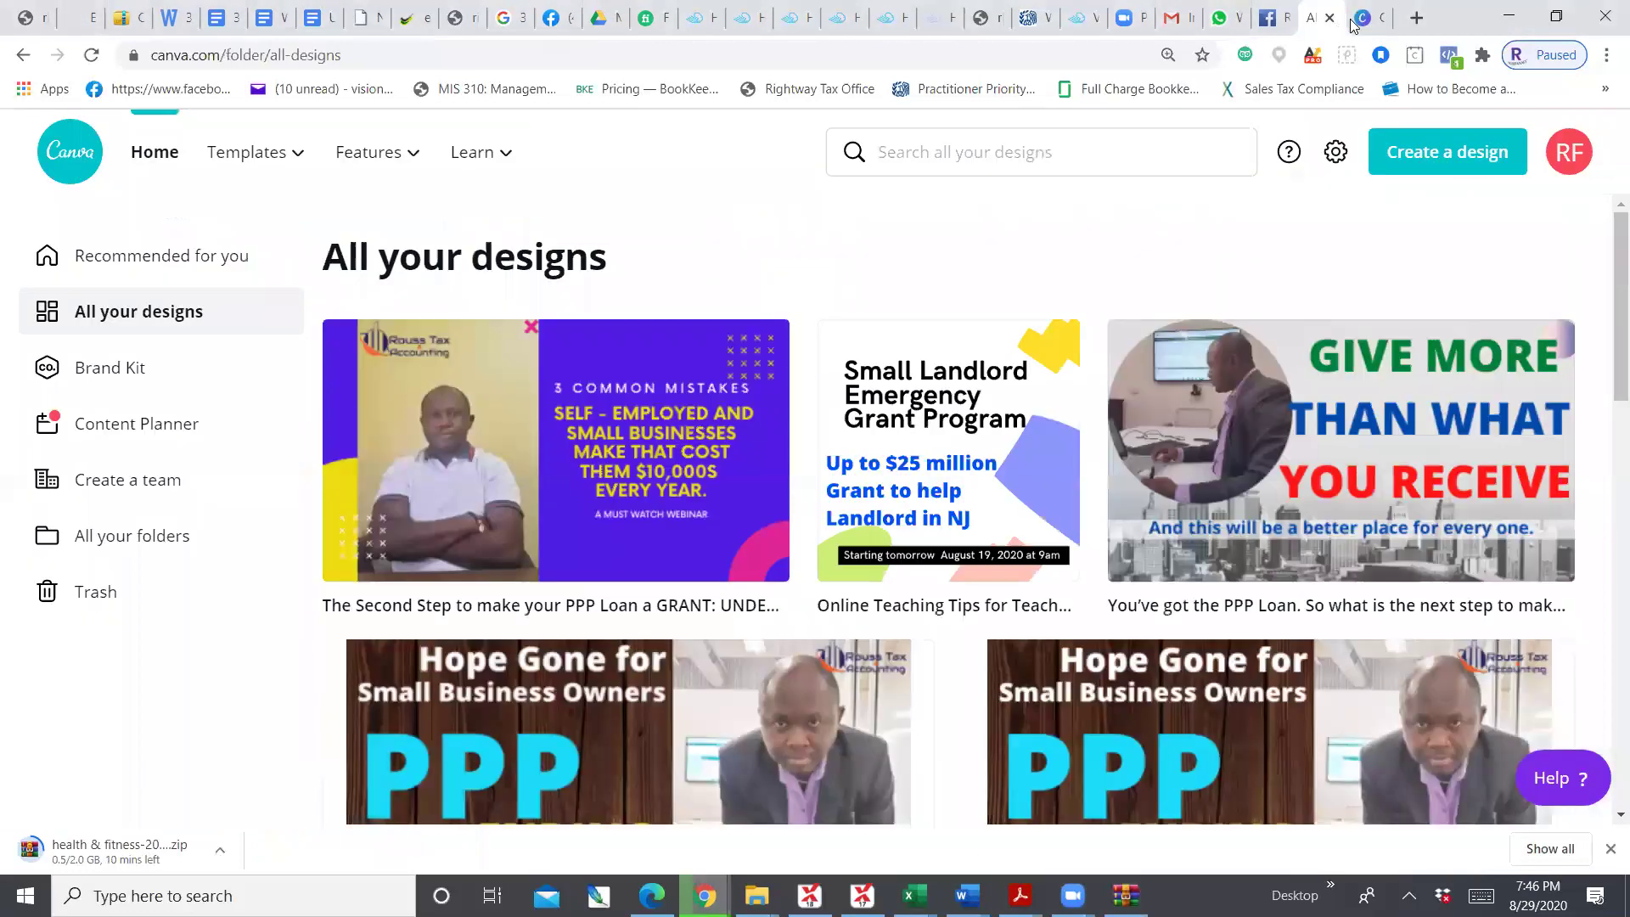
click(1354, 20)
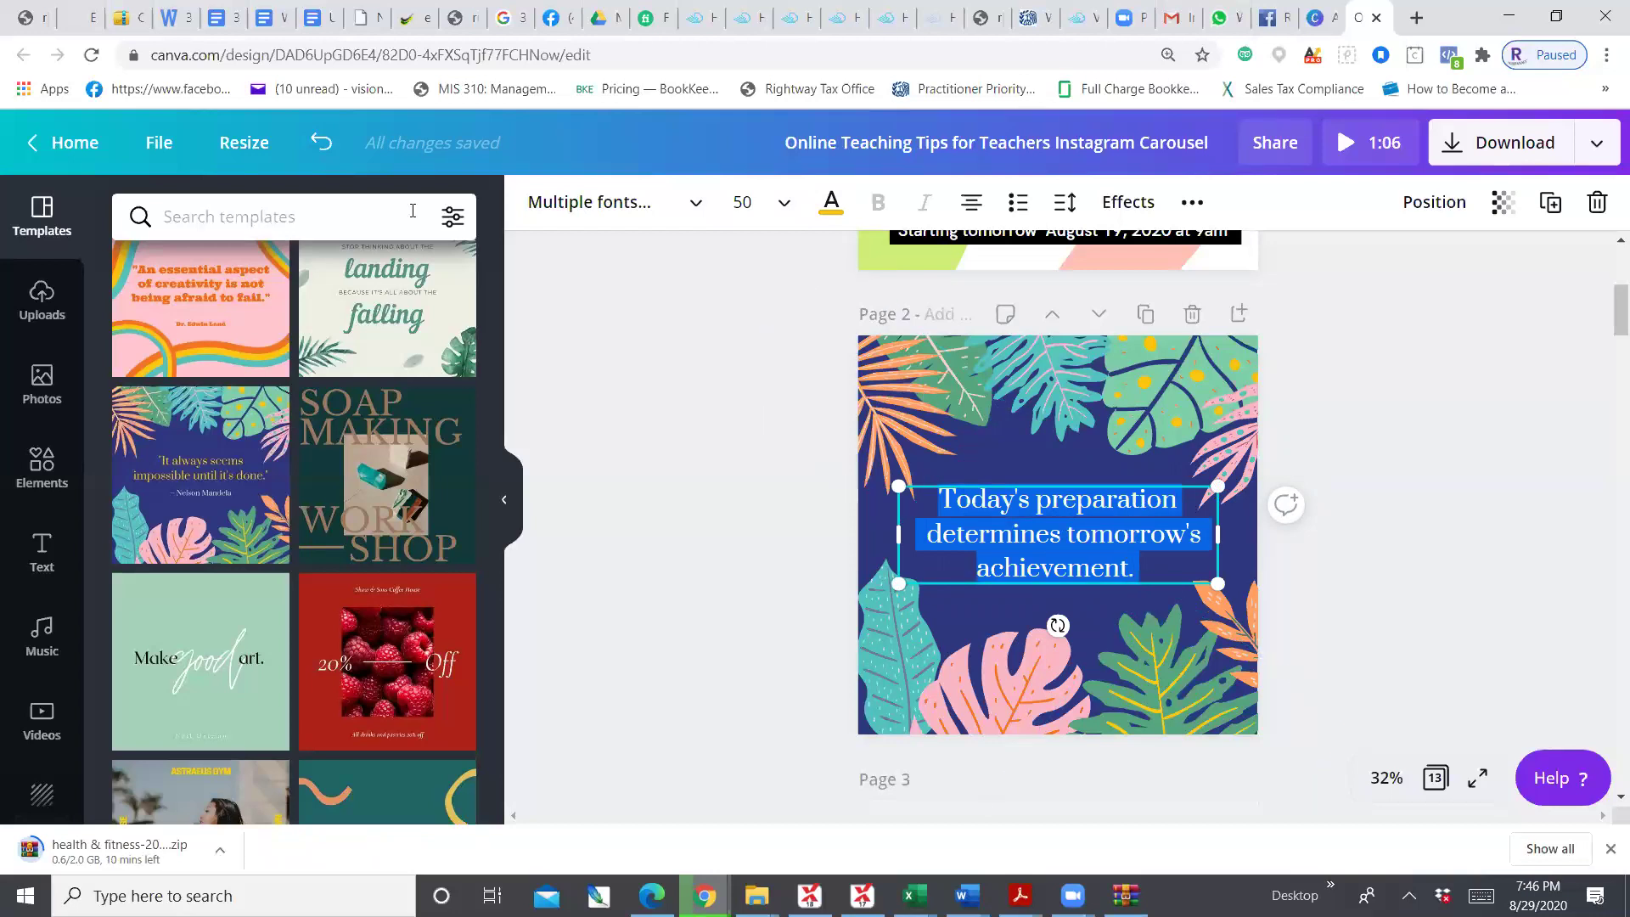
Increase the font size of the selected quote text to 60 and further to 70
click(754, 200)
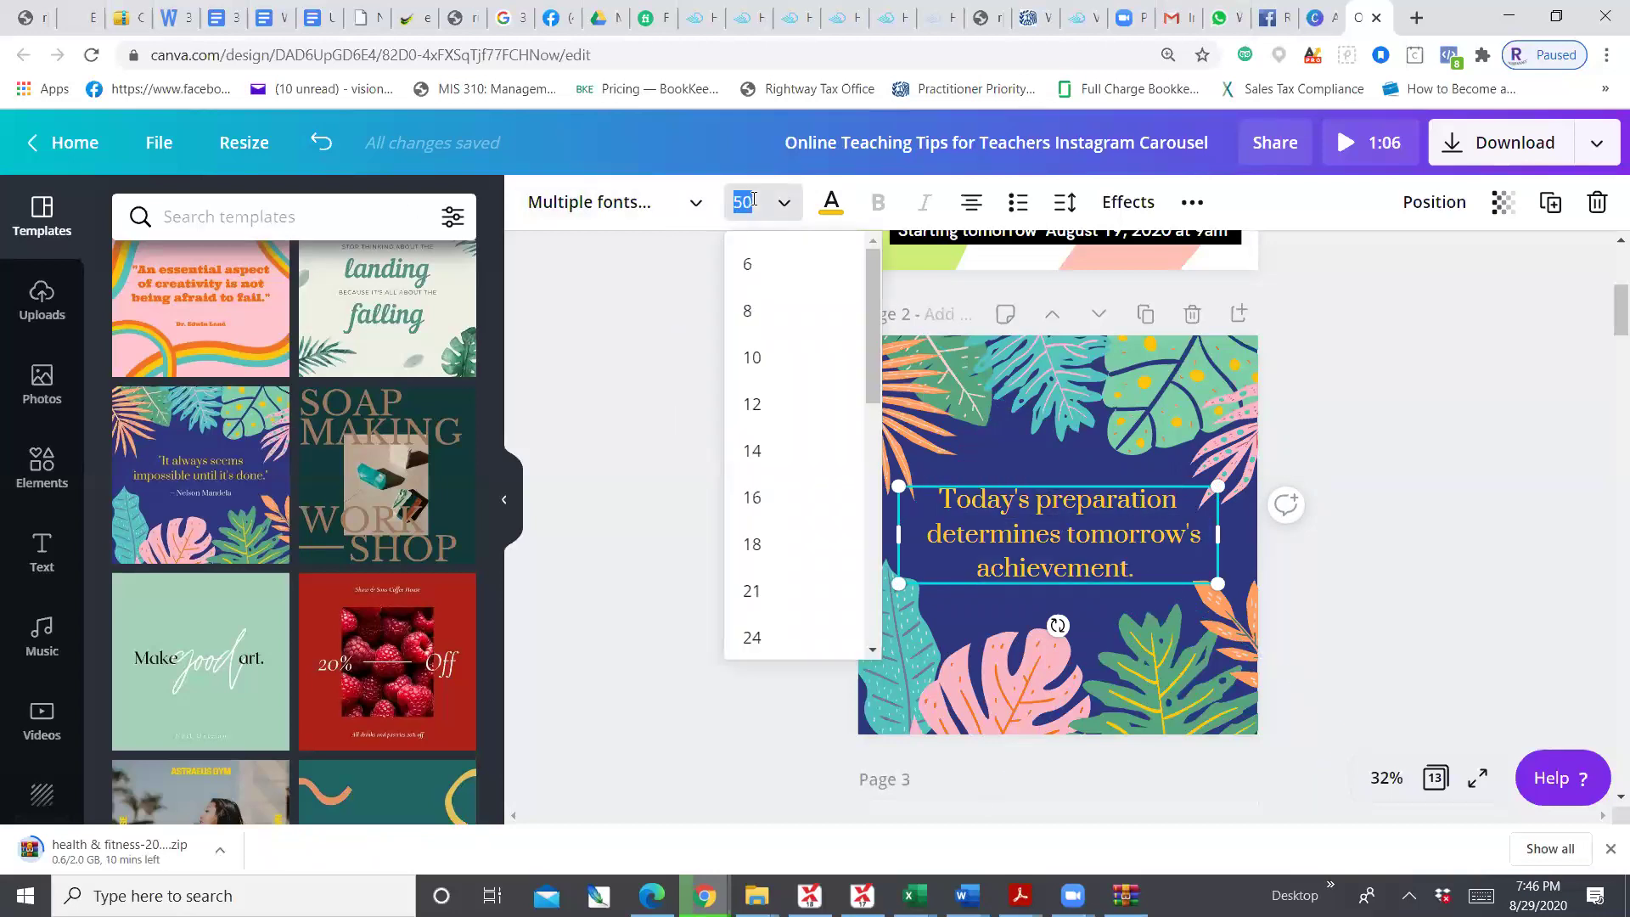
text(60)
key(Return)
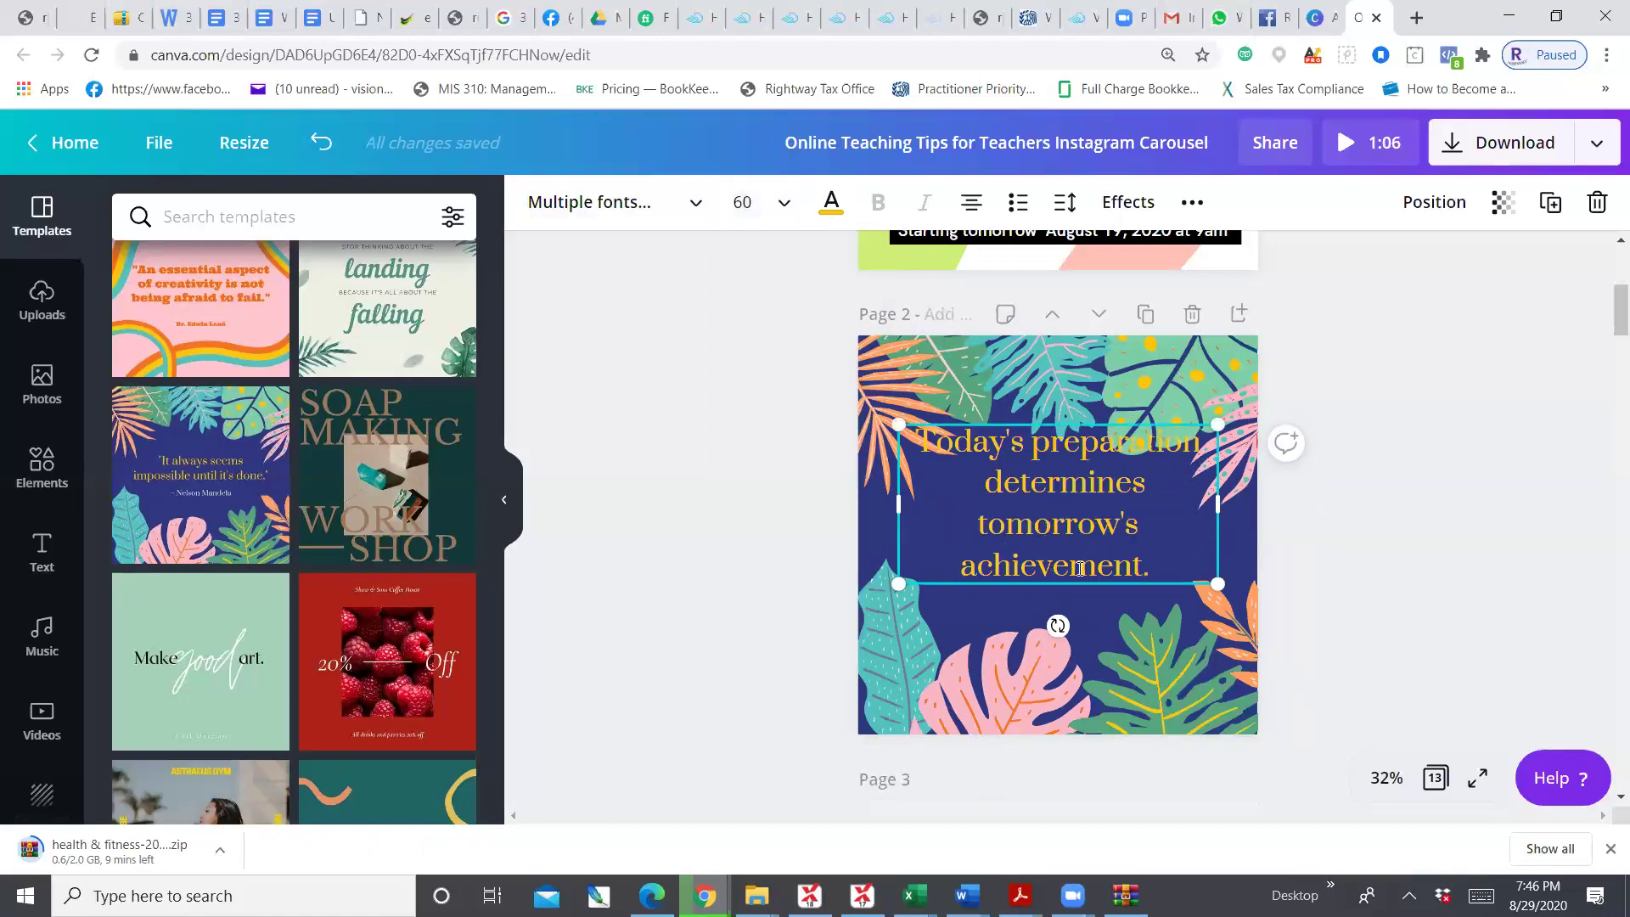
click(752, 209)
text(7)
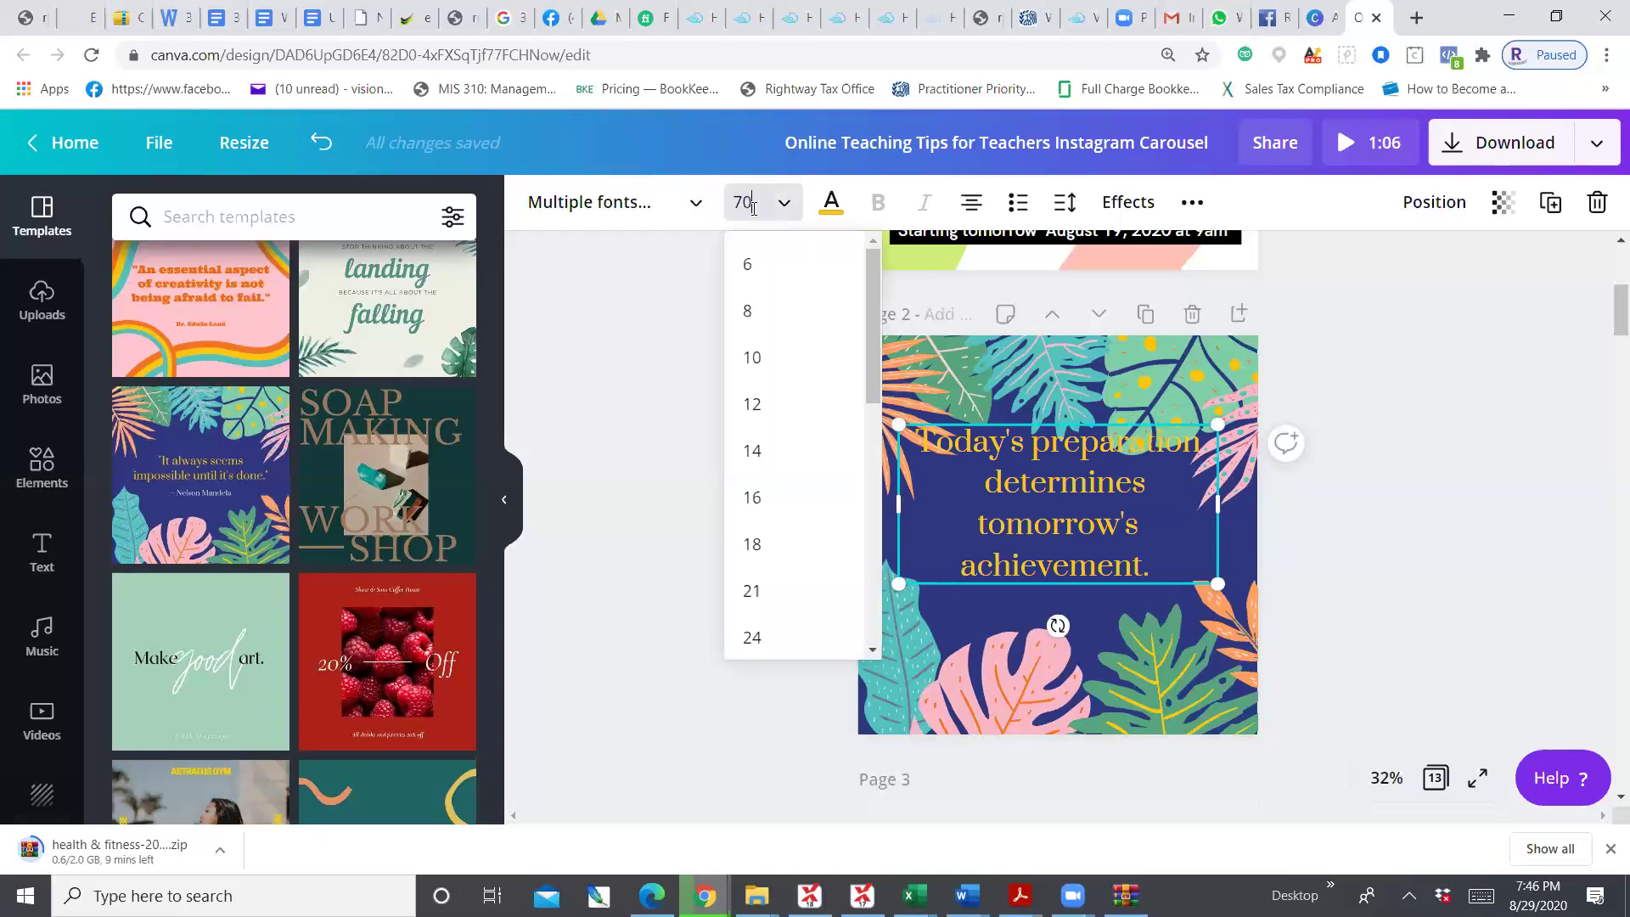
key(Return)
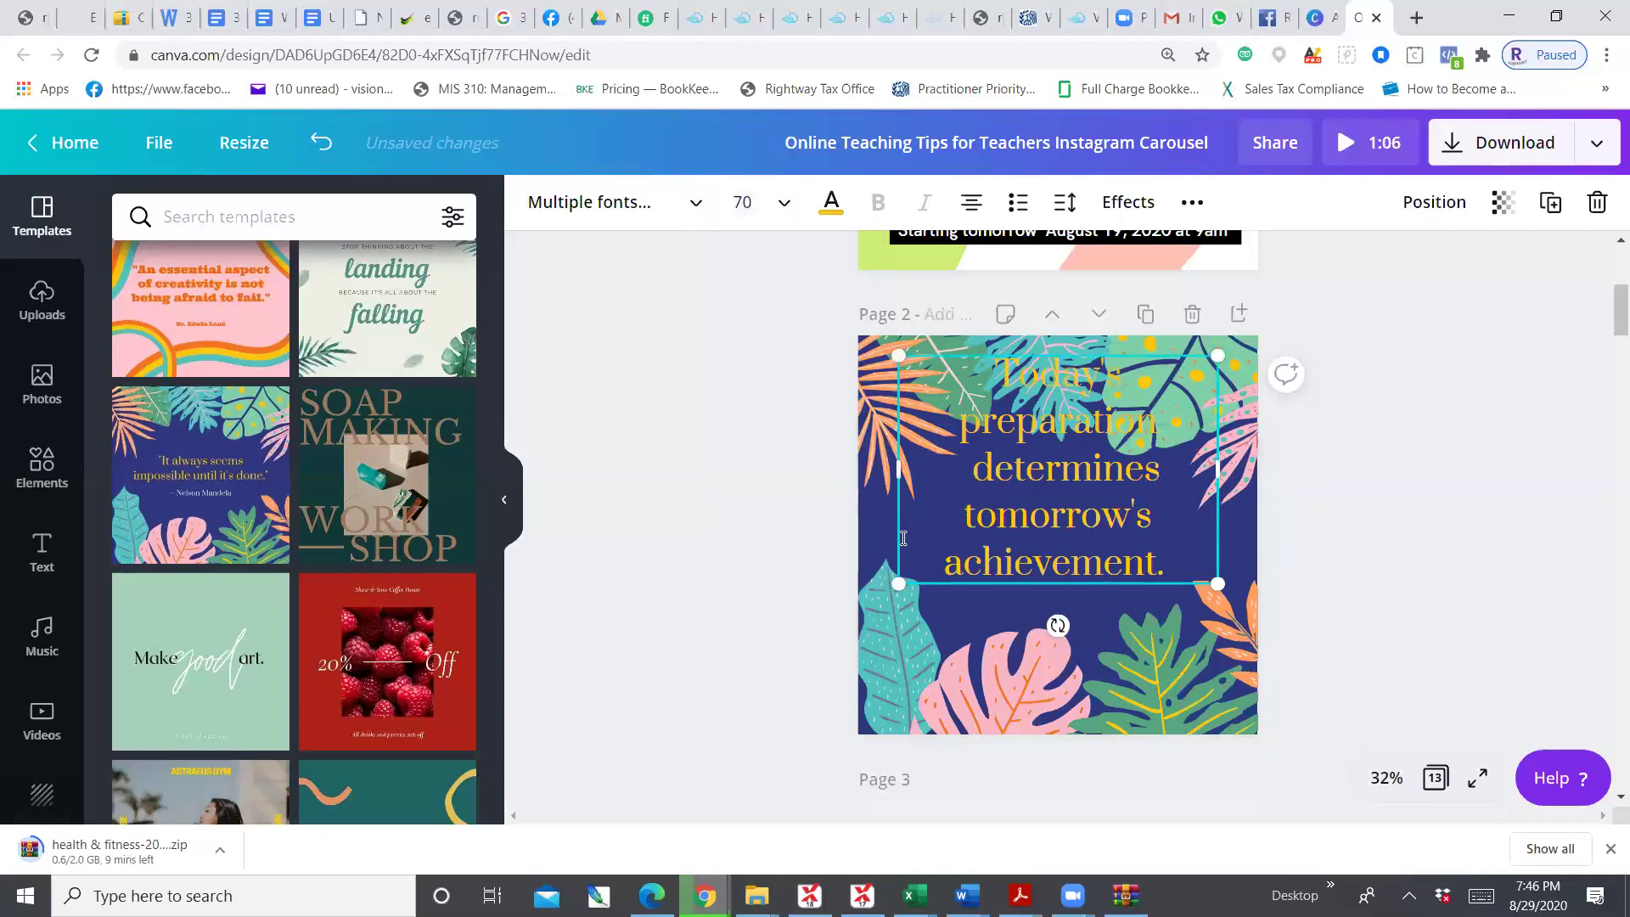
Widen the quote's text box to roughly the full page width and reposition it across the middle of page 2
drag(870, 473, 837, 473)
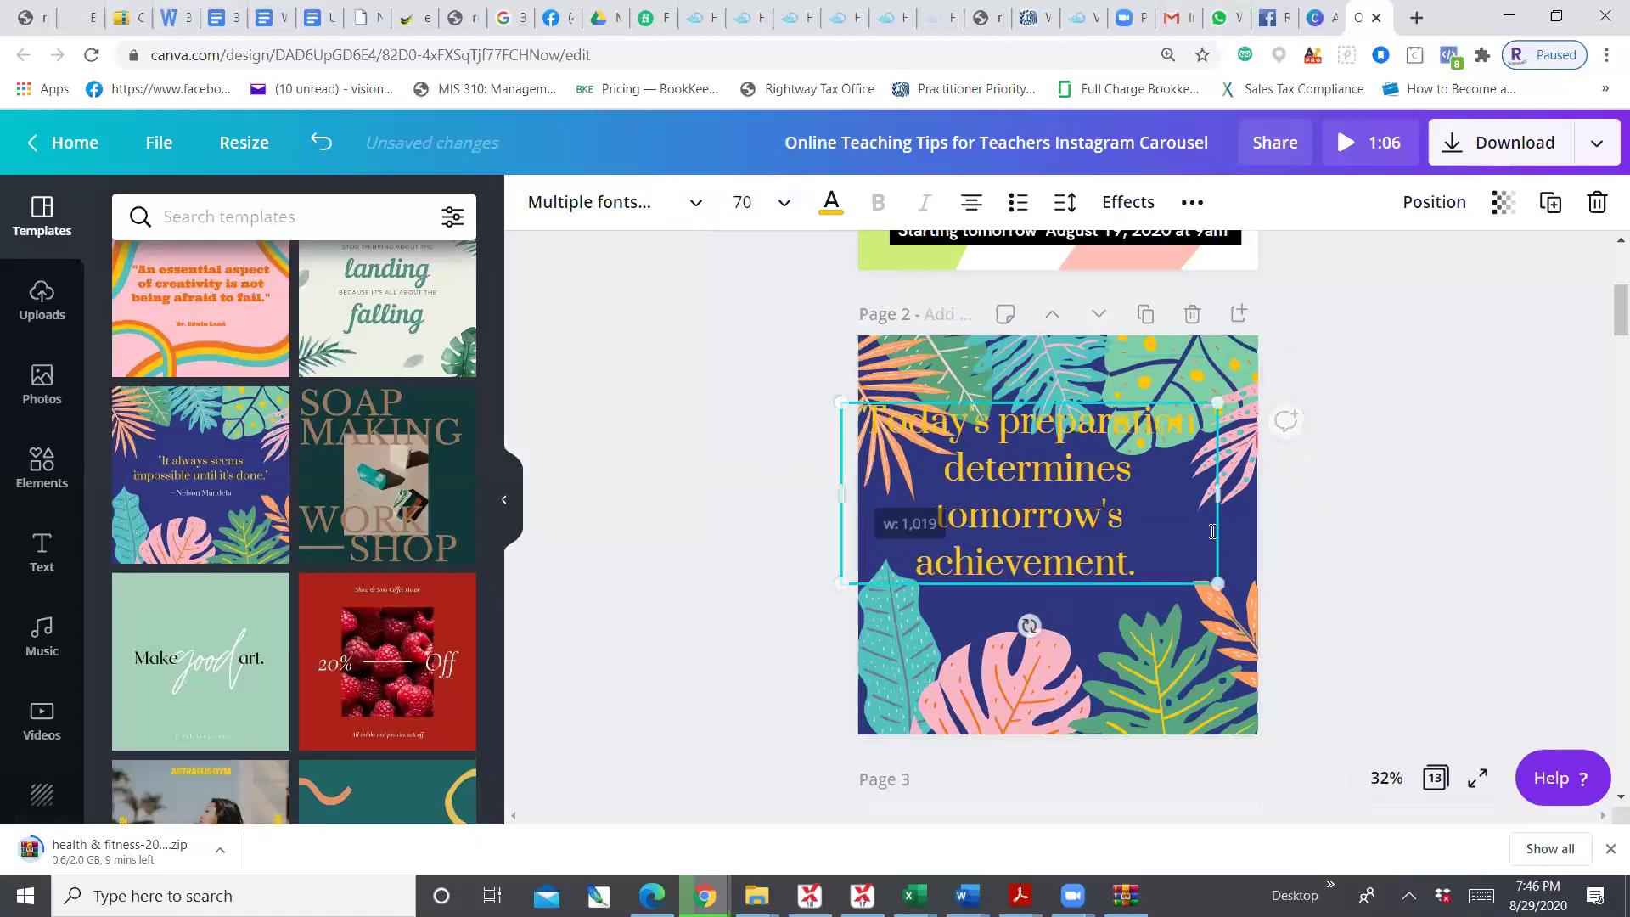
drag(1113, 586, 1138, 619)
drag(1237, 528, 1281, 532)
click(1167, 532)
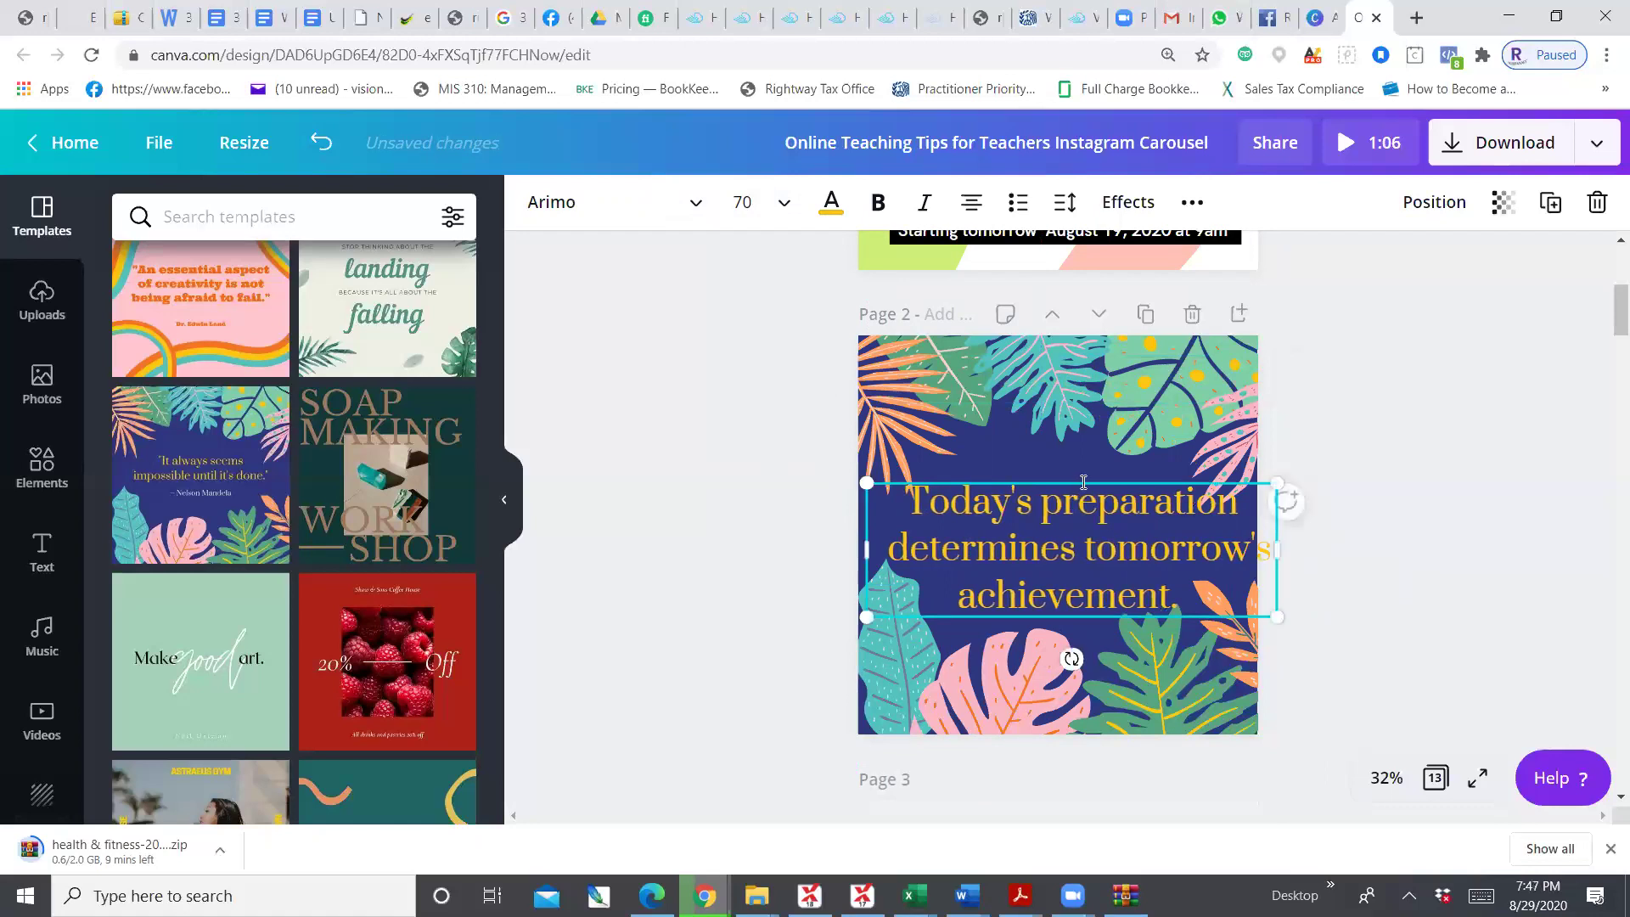
drag(1079, 478, 1059, 470)
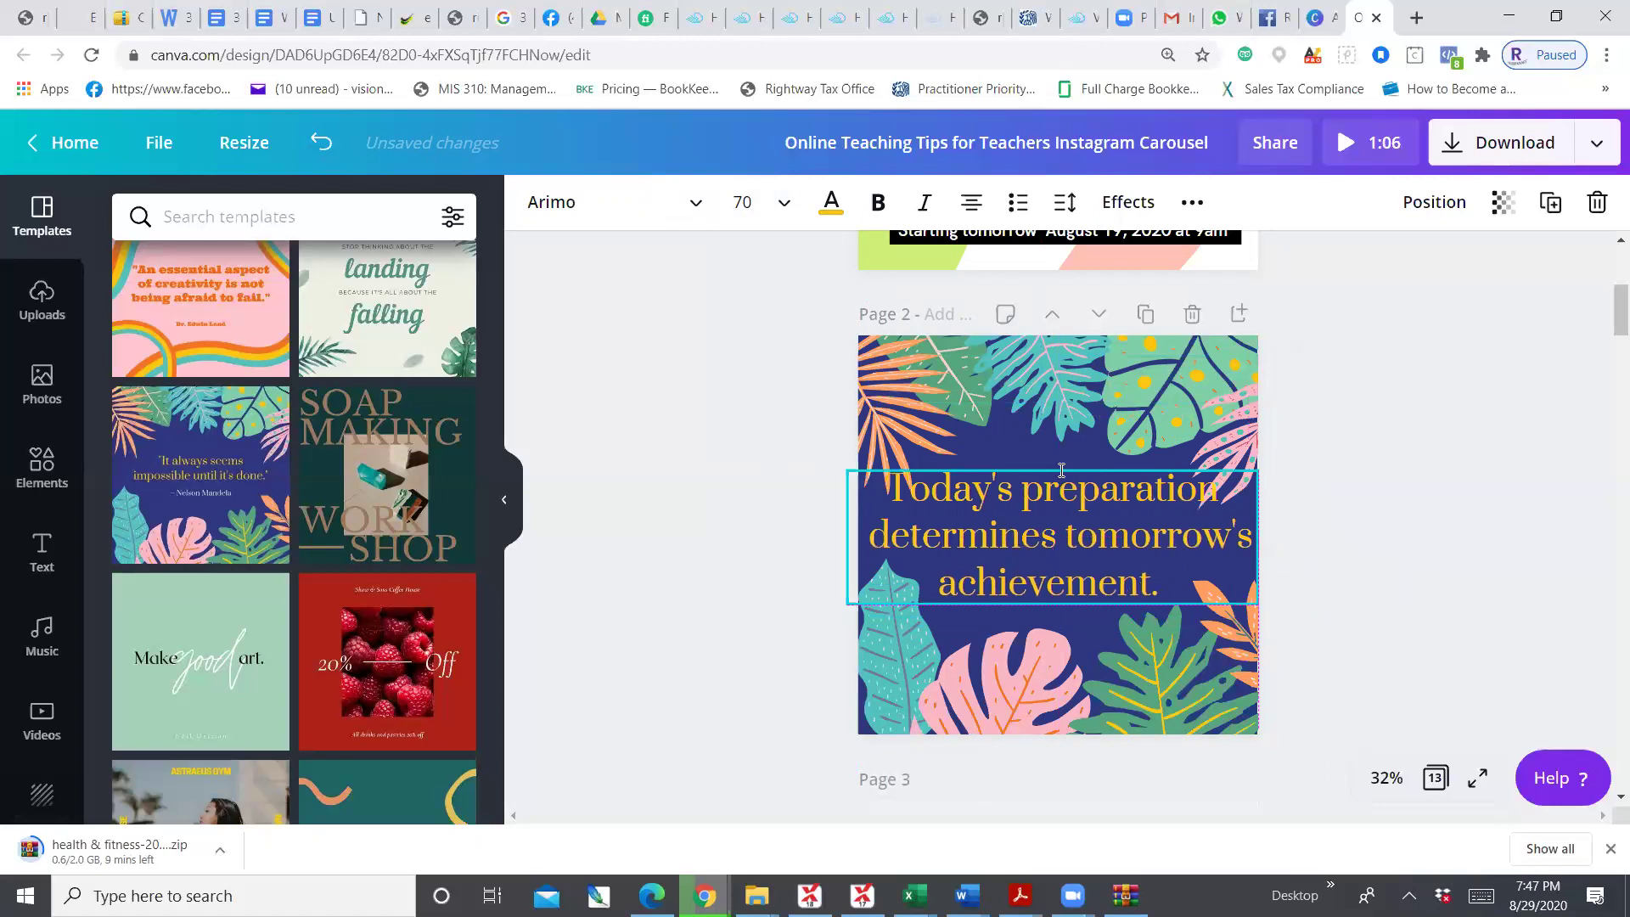
Set the font size of the quote's last two lines to 60
click(765, 201)
text(60)
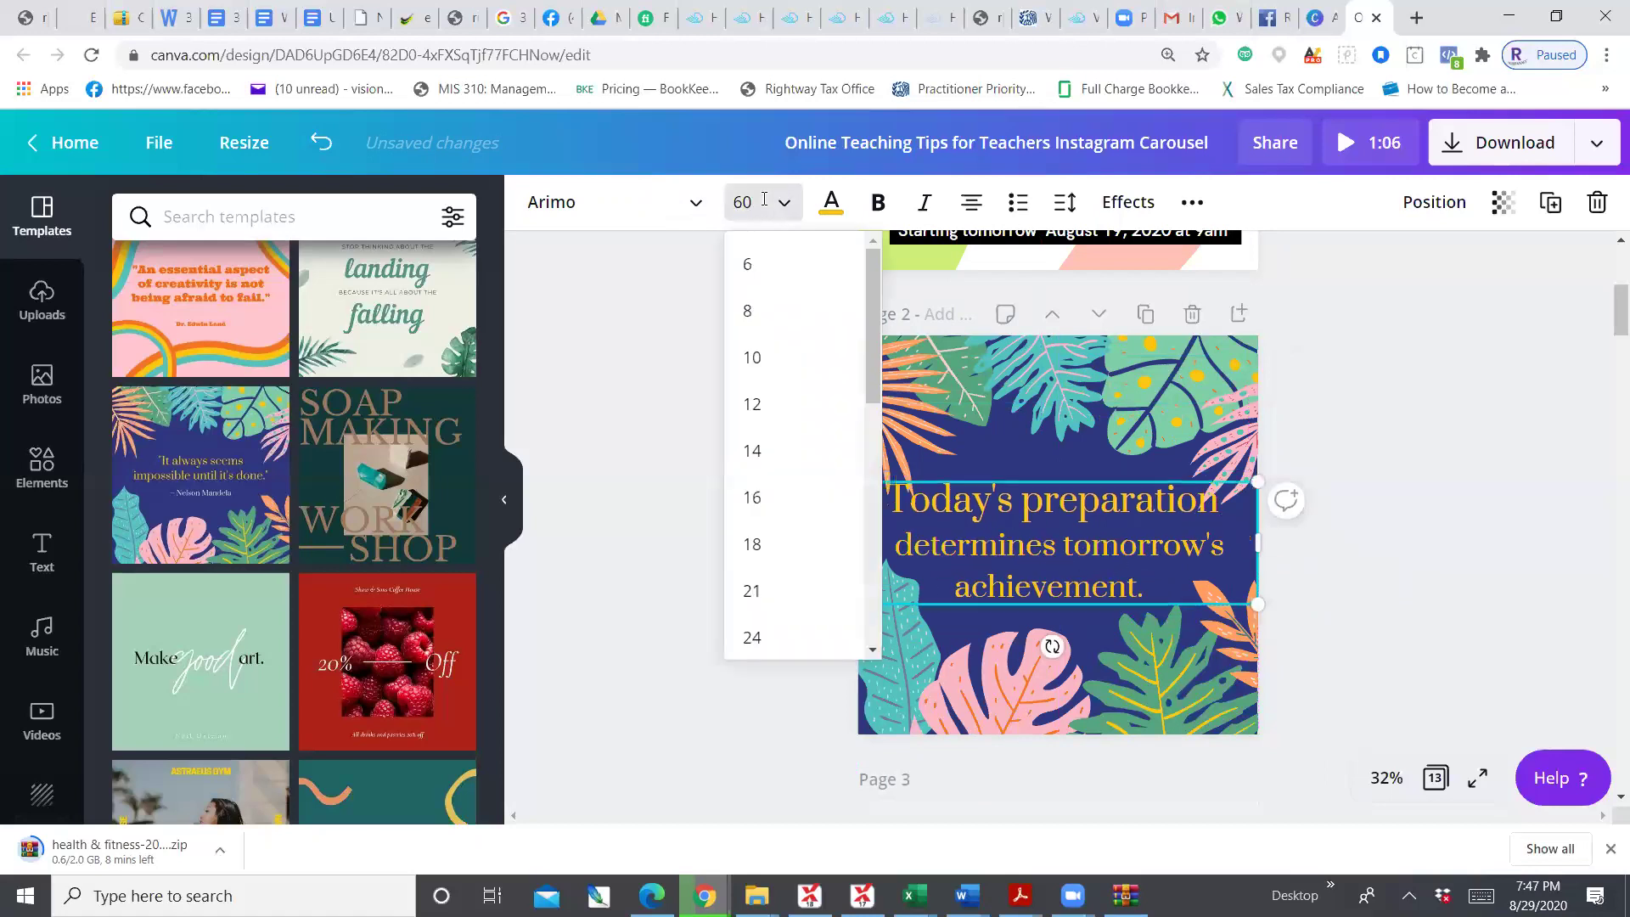
key(Return)
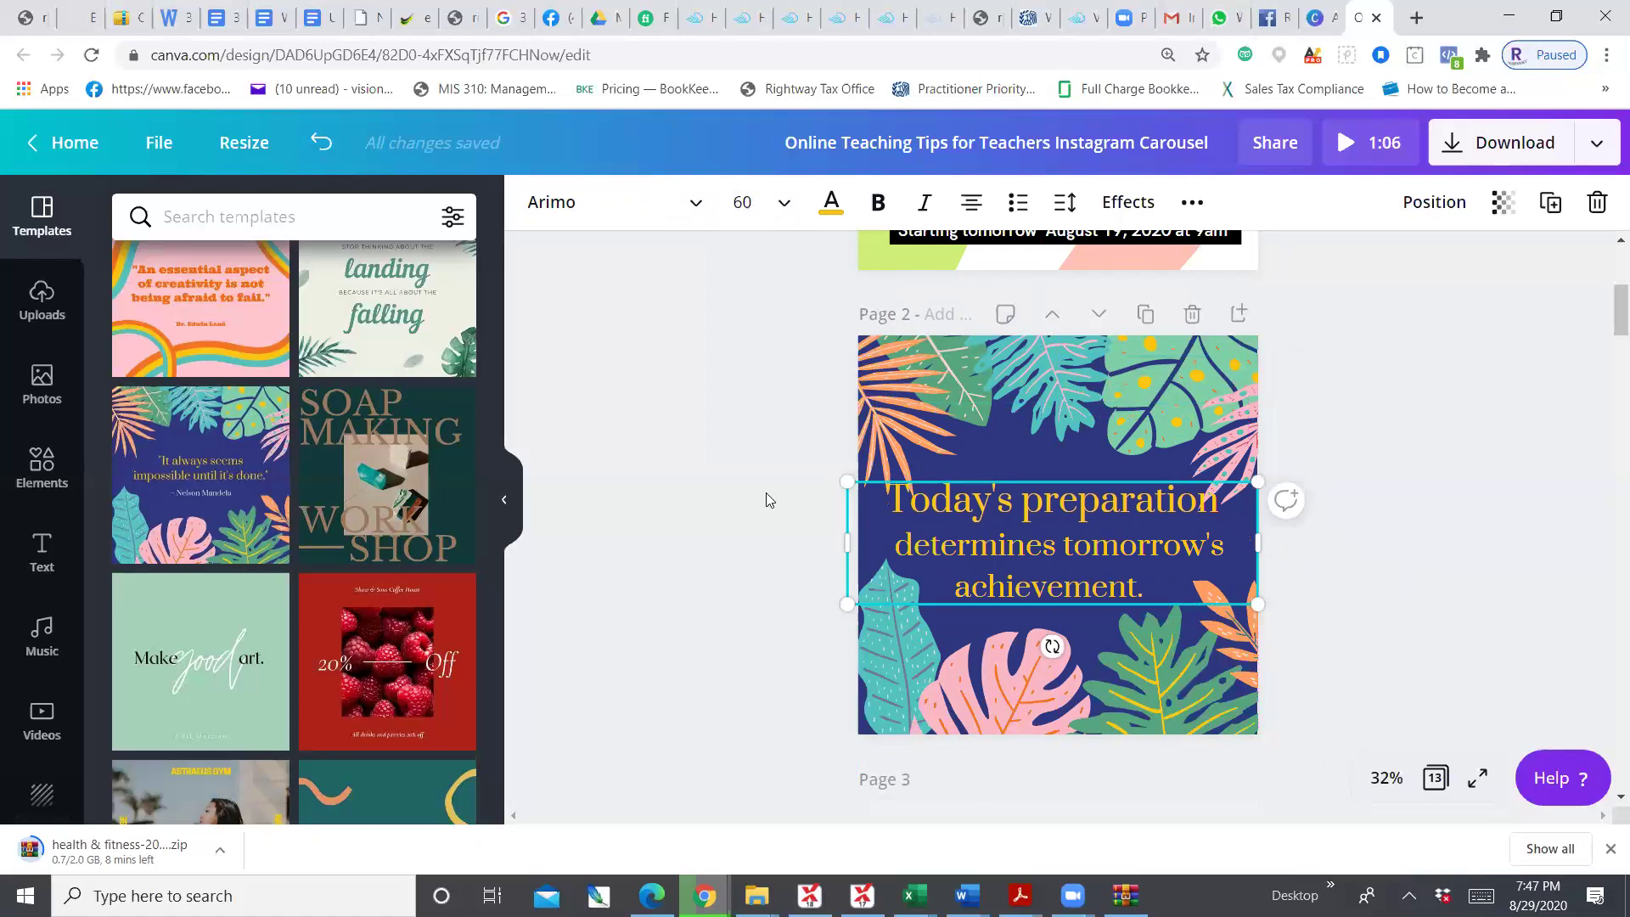
Nudge the quote text box slightly downward on page 2 in small increments
click(768, 501)
click(972, 512)
key(Down)
key(Down)
key(Down)
key(Down)
key(Down)
key(Down)
key(Down)
key(Down)
key(Down)
key(Down)
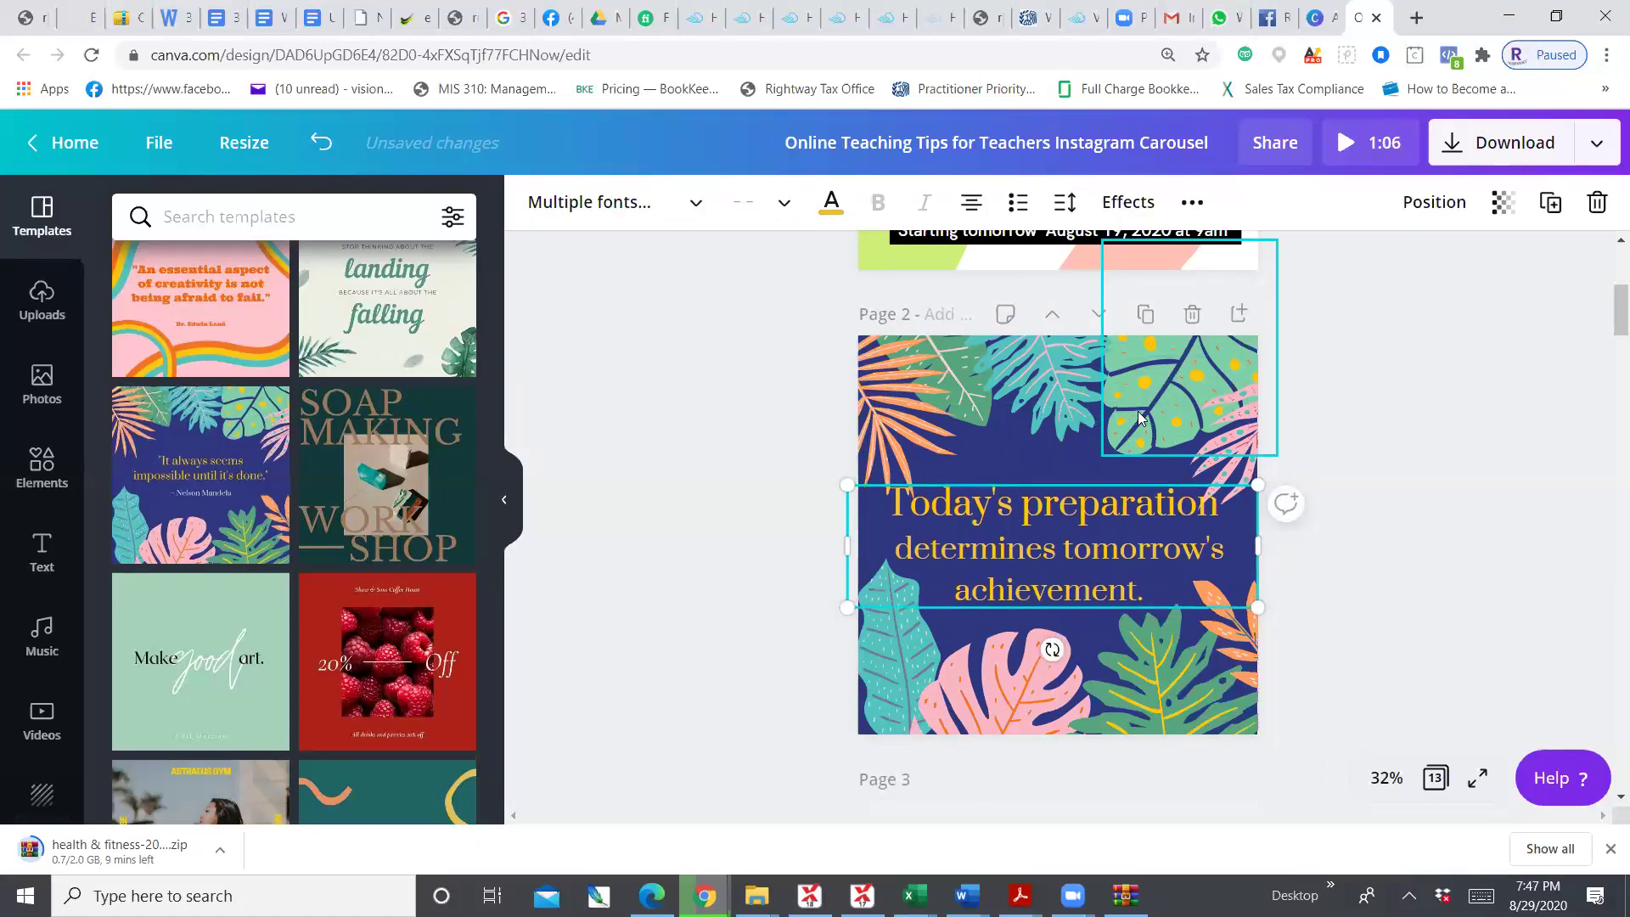
key(Down)
key(Down)
key(Down)
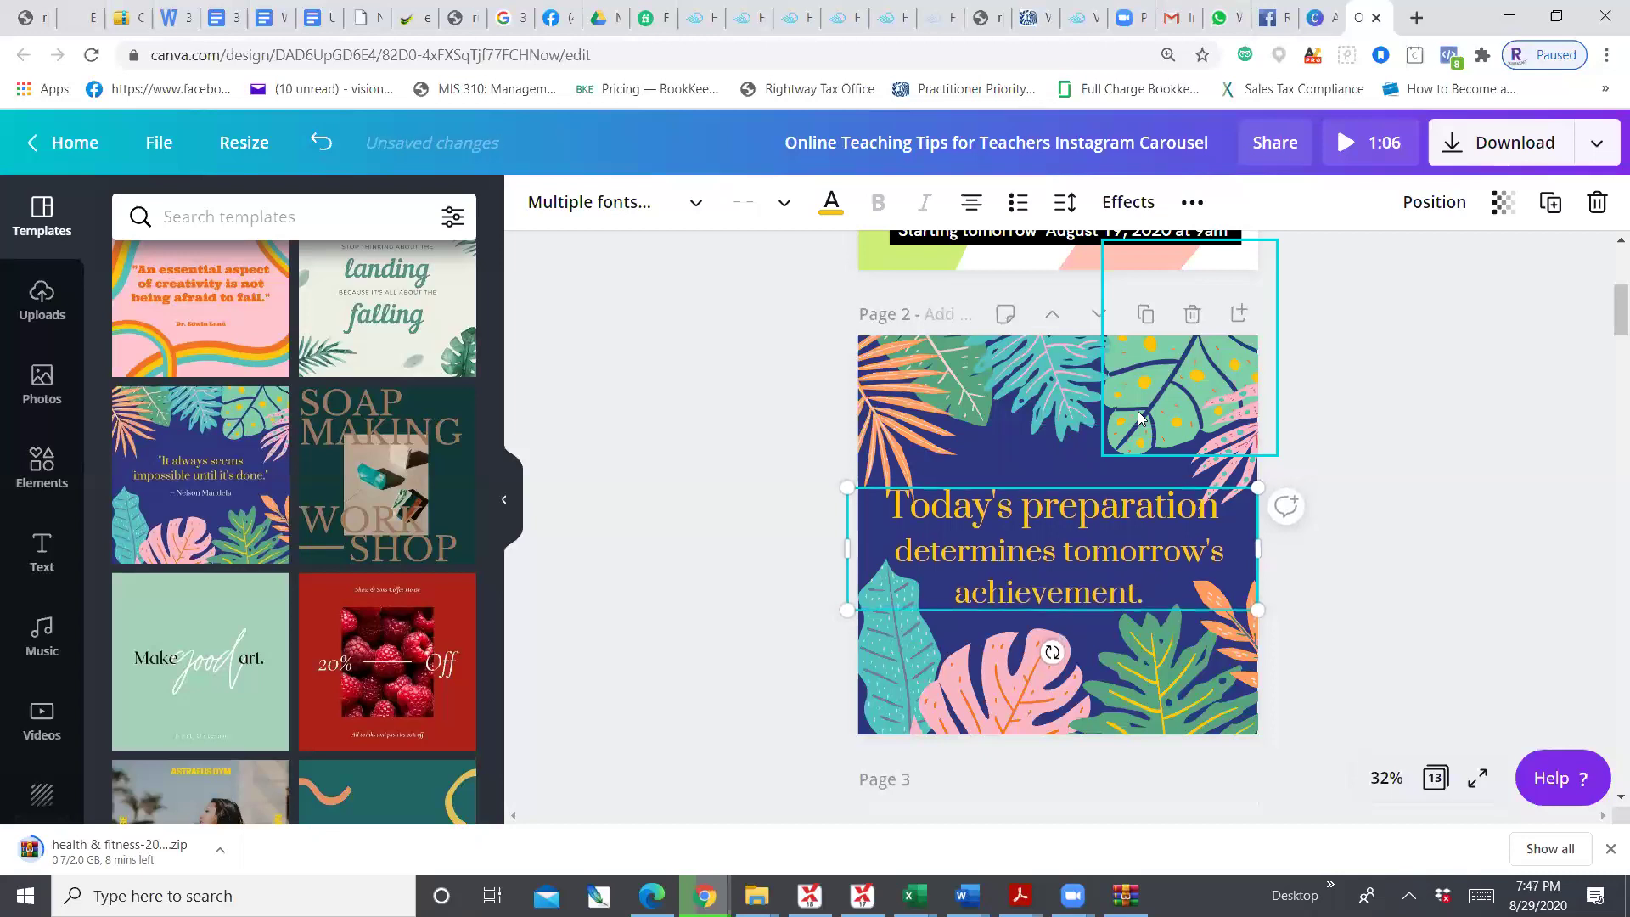
click(753, 448)
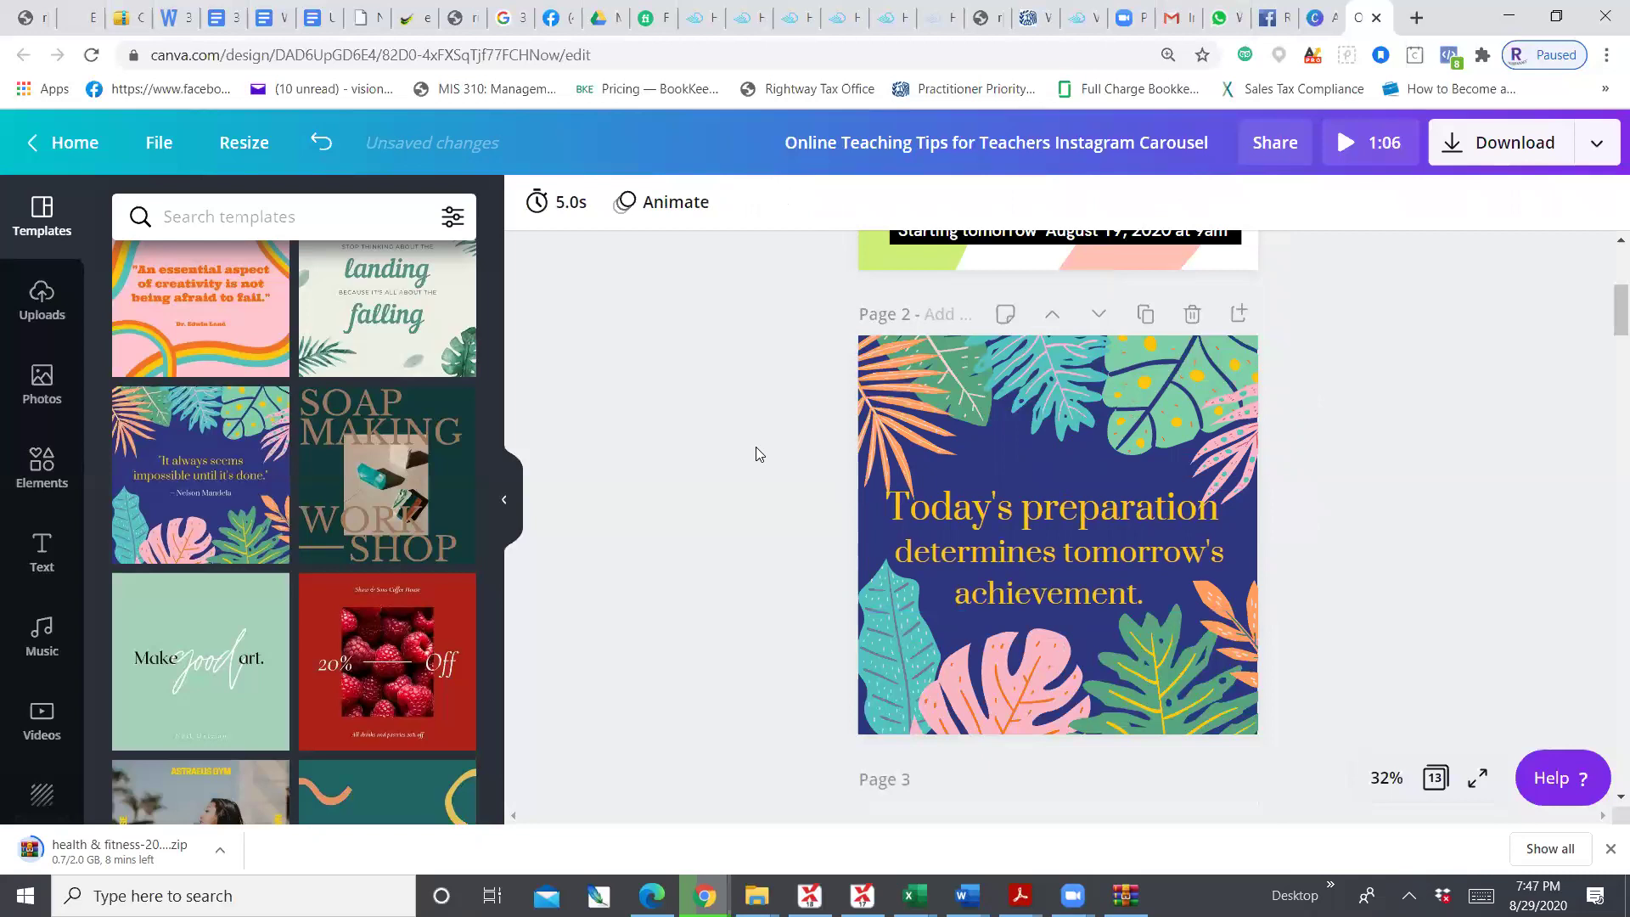
Set the font size of the entire quote on page 2 to 60 and raise it to 65
click(905, 515)
click(905, 514)
double_click(905, 509)
click(888, 508)
drag(888, 508, 1176, 590)
click(751, 202)
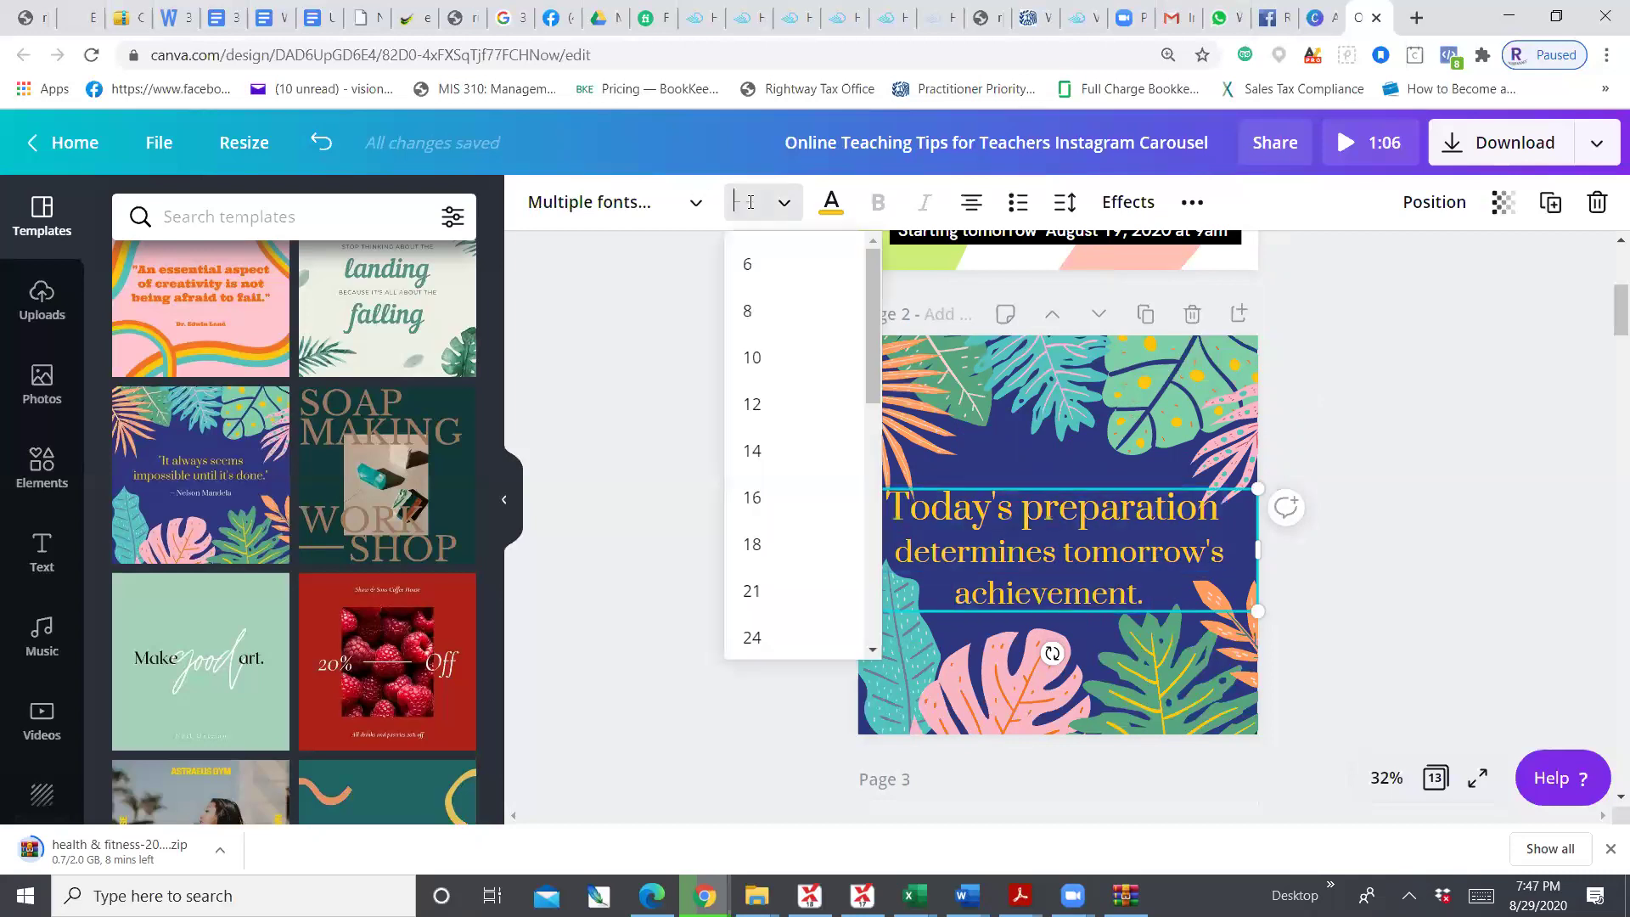
text(60)
key(Return)
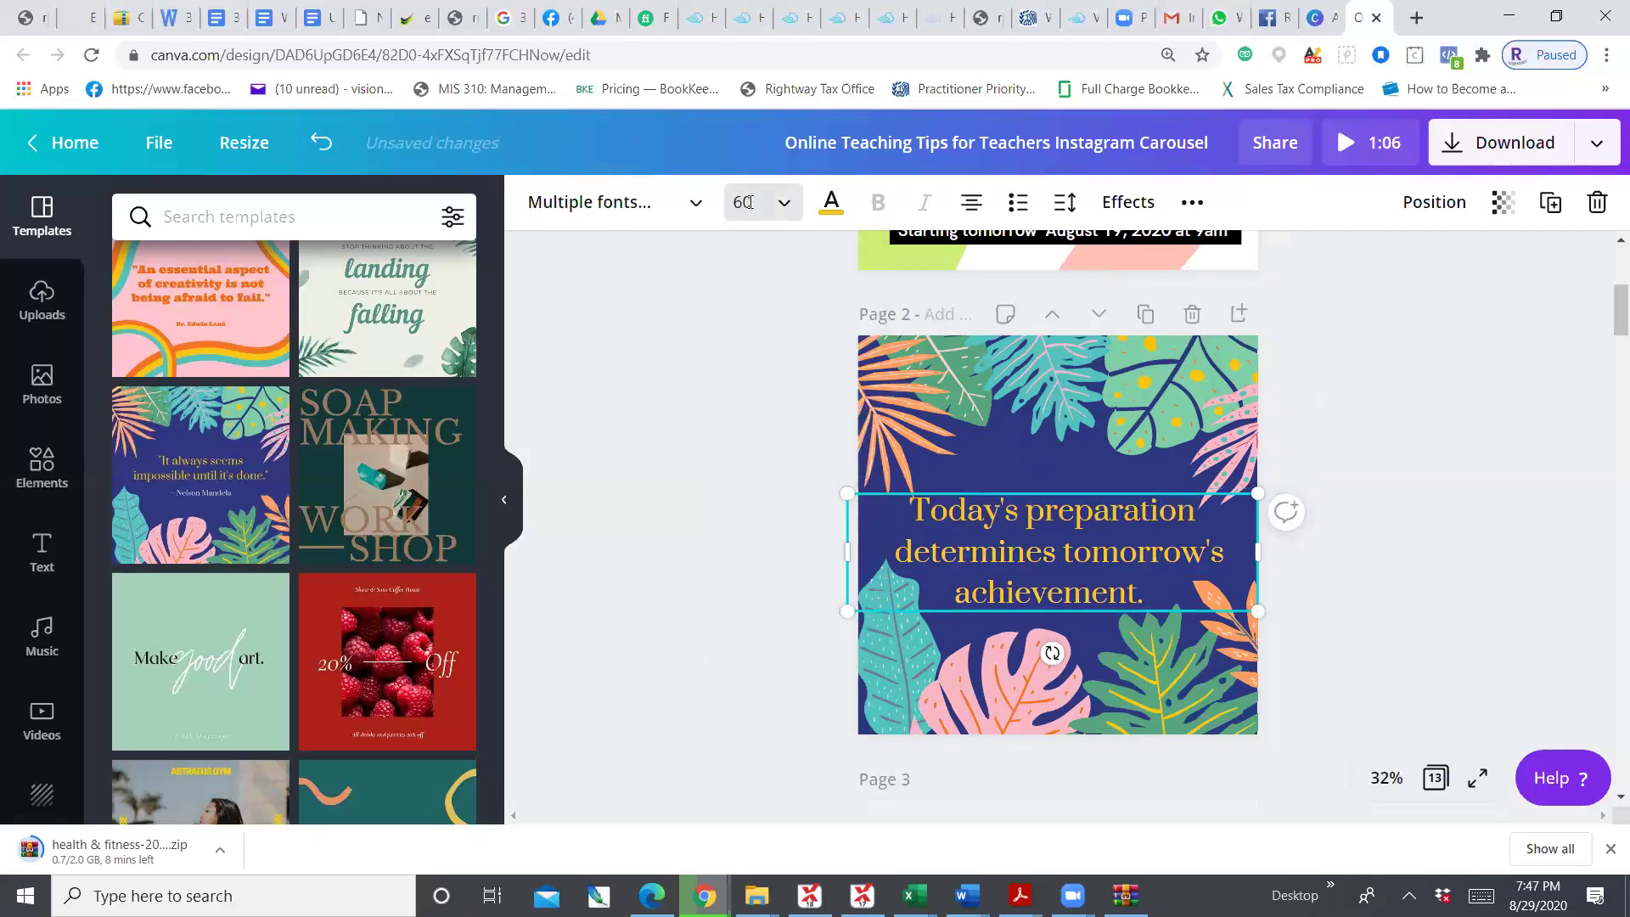
click(759, 200)
text(65)
key(Return)
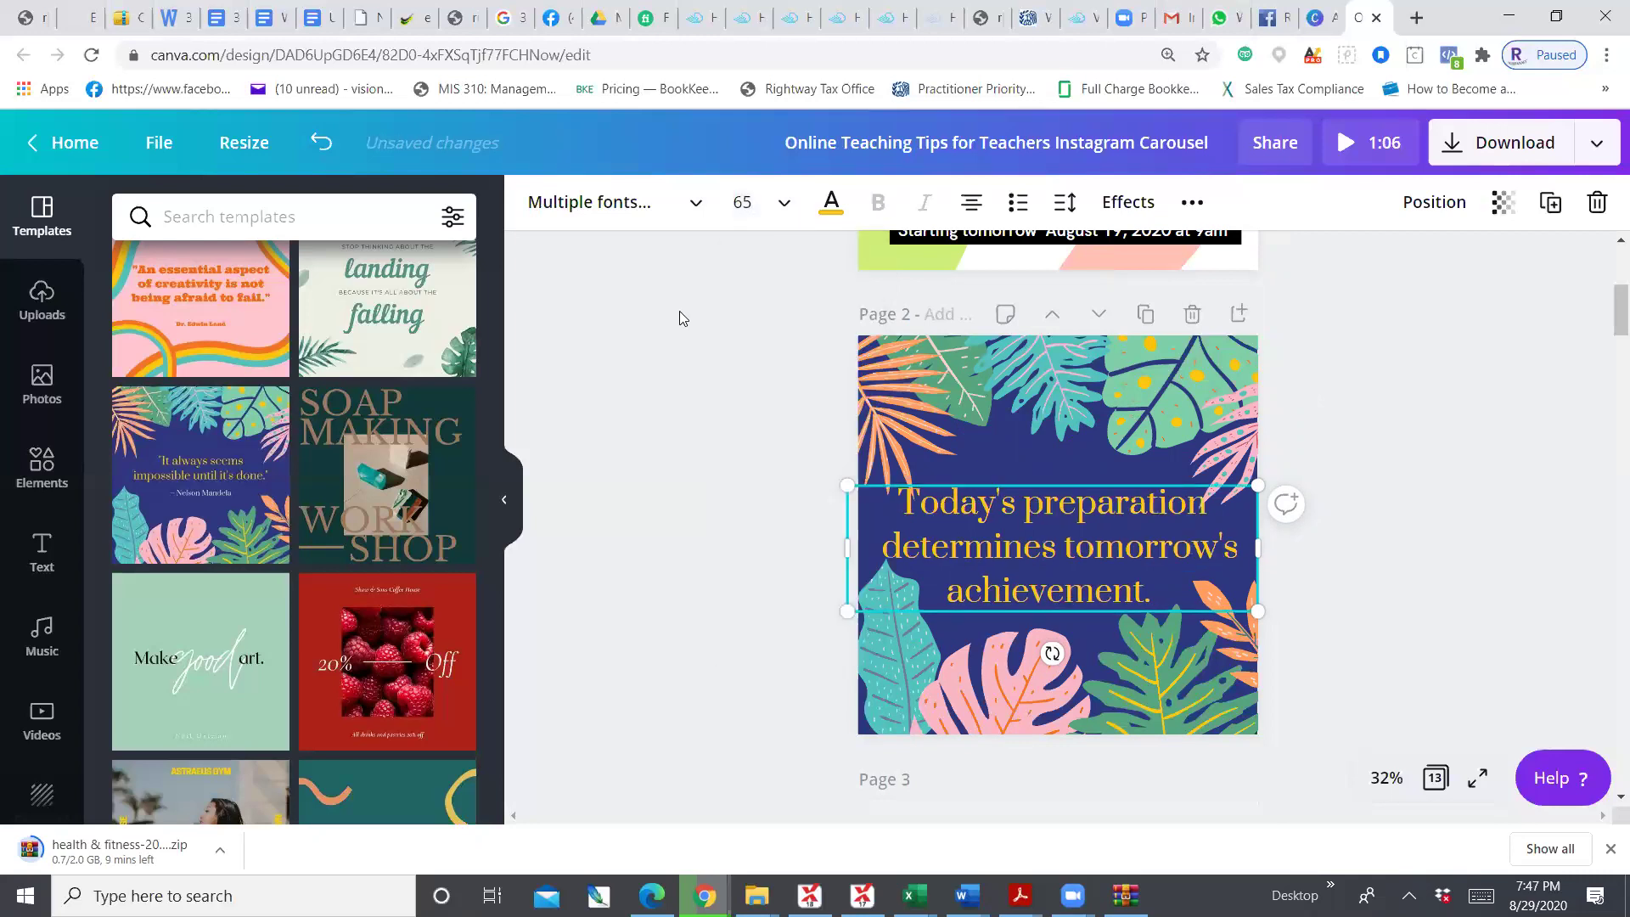
click(723, 352)
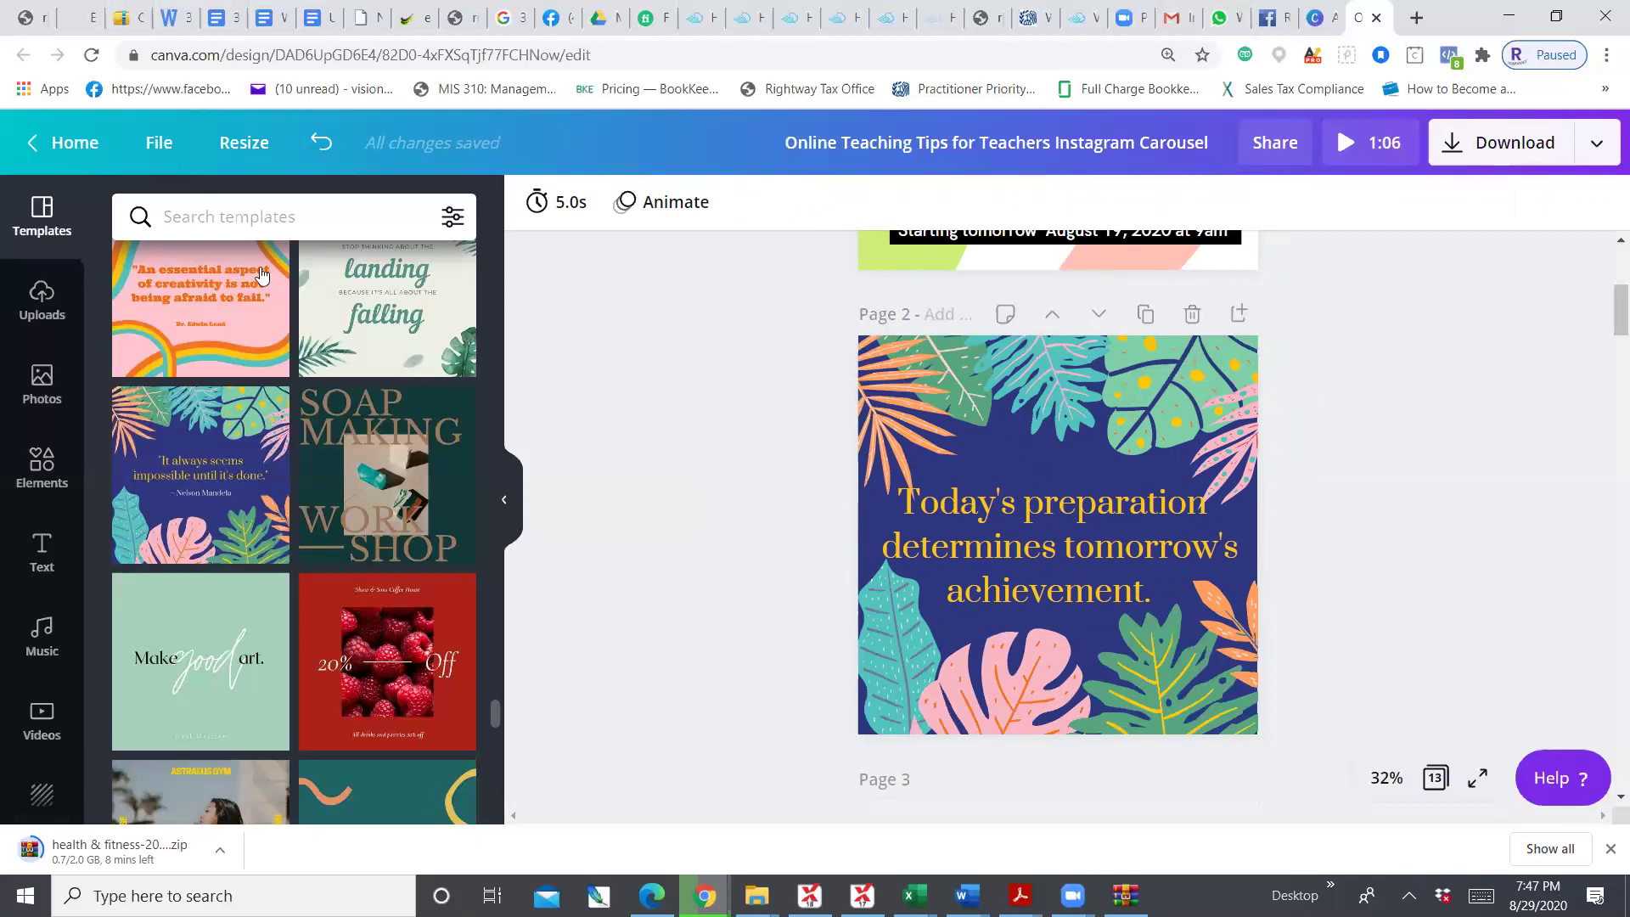
Try the pink rainbow quote template on page 2, reapply the tropical leaf template, and undo both template changes
click(172, 309)
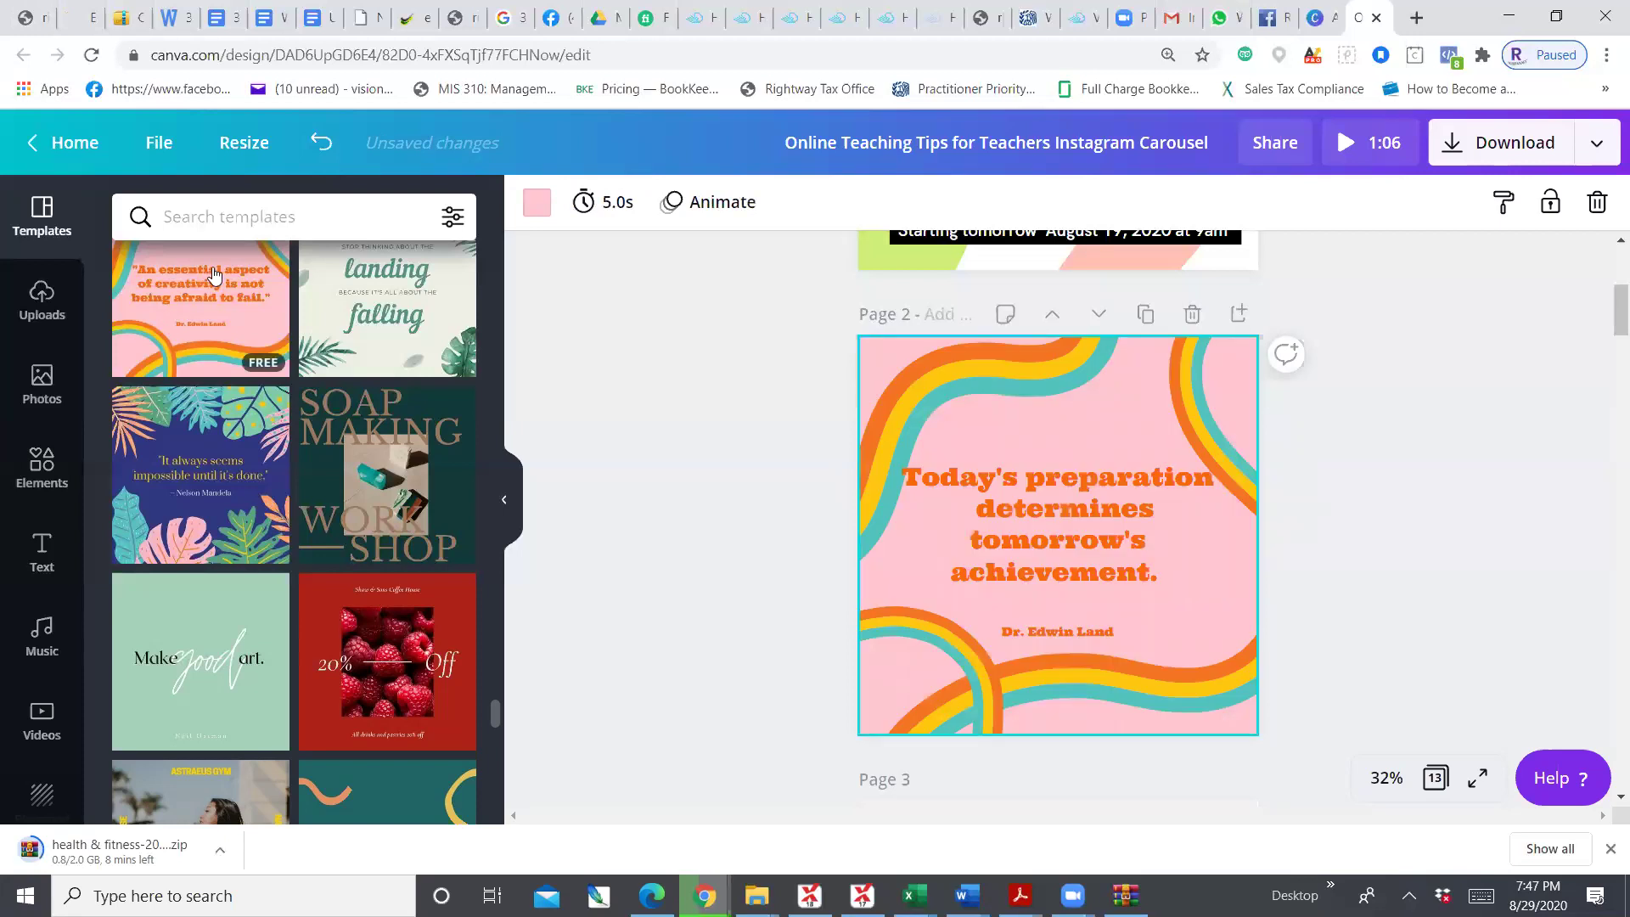
click(209, 473)
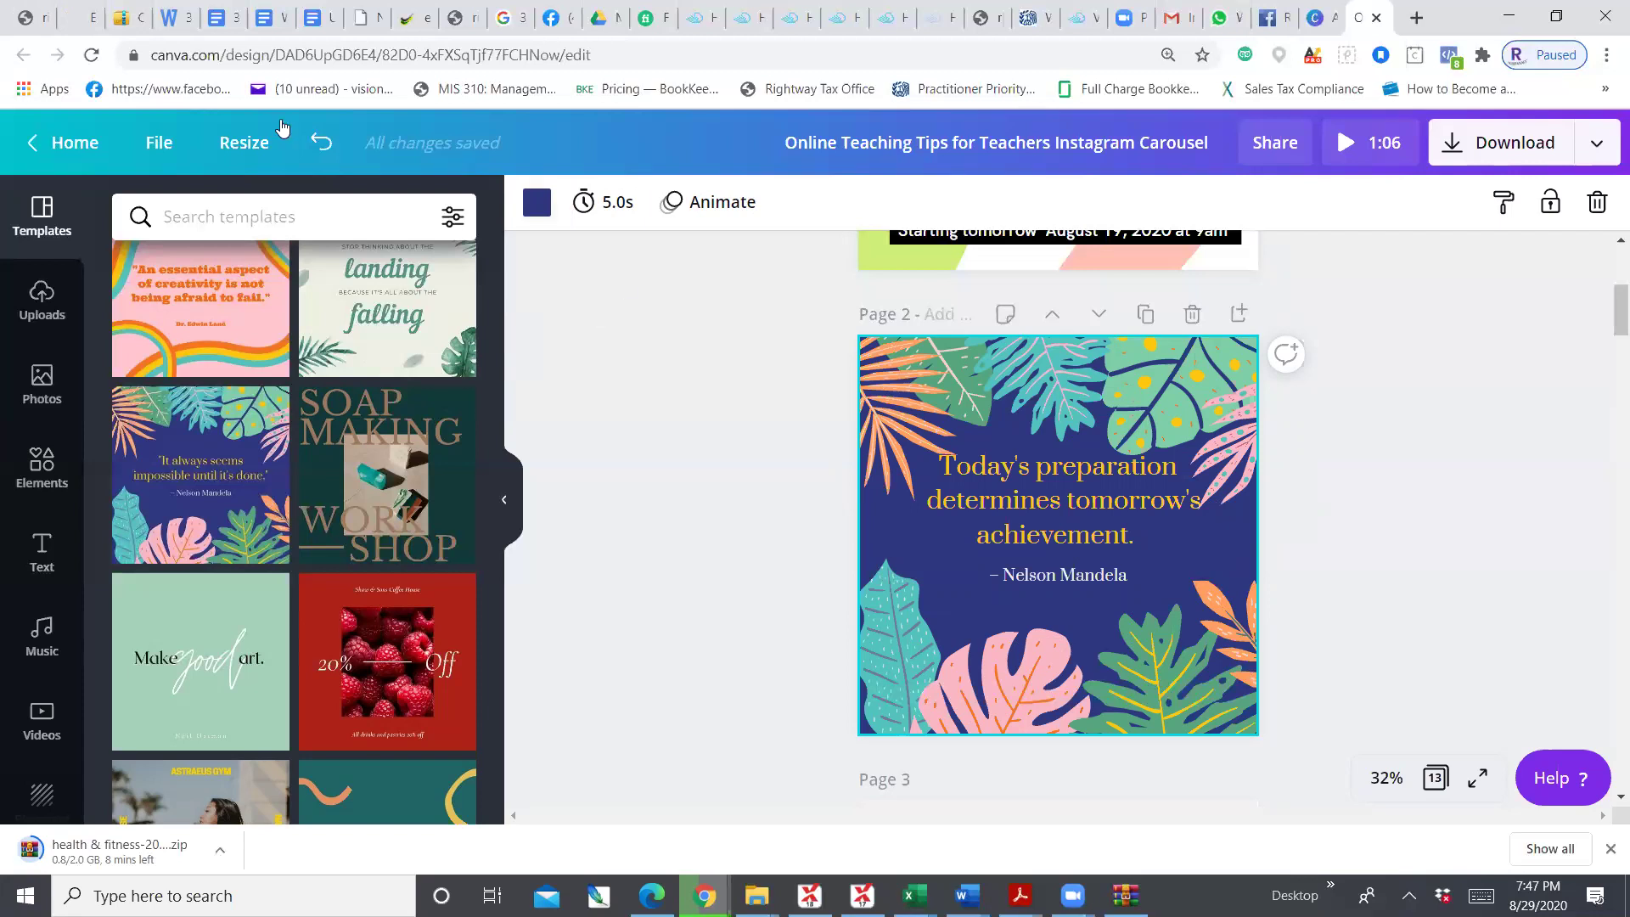
click(324, 141)
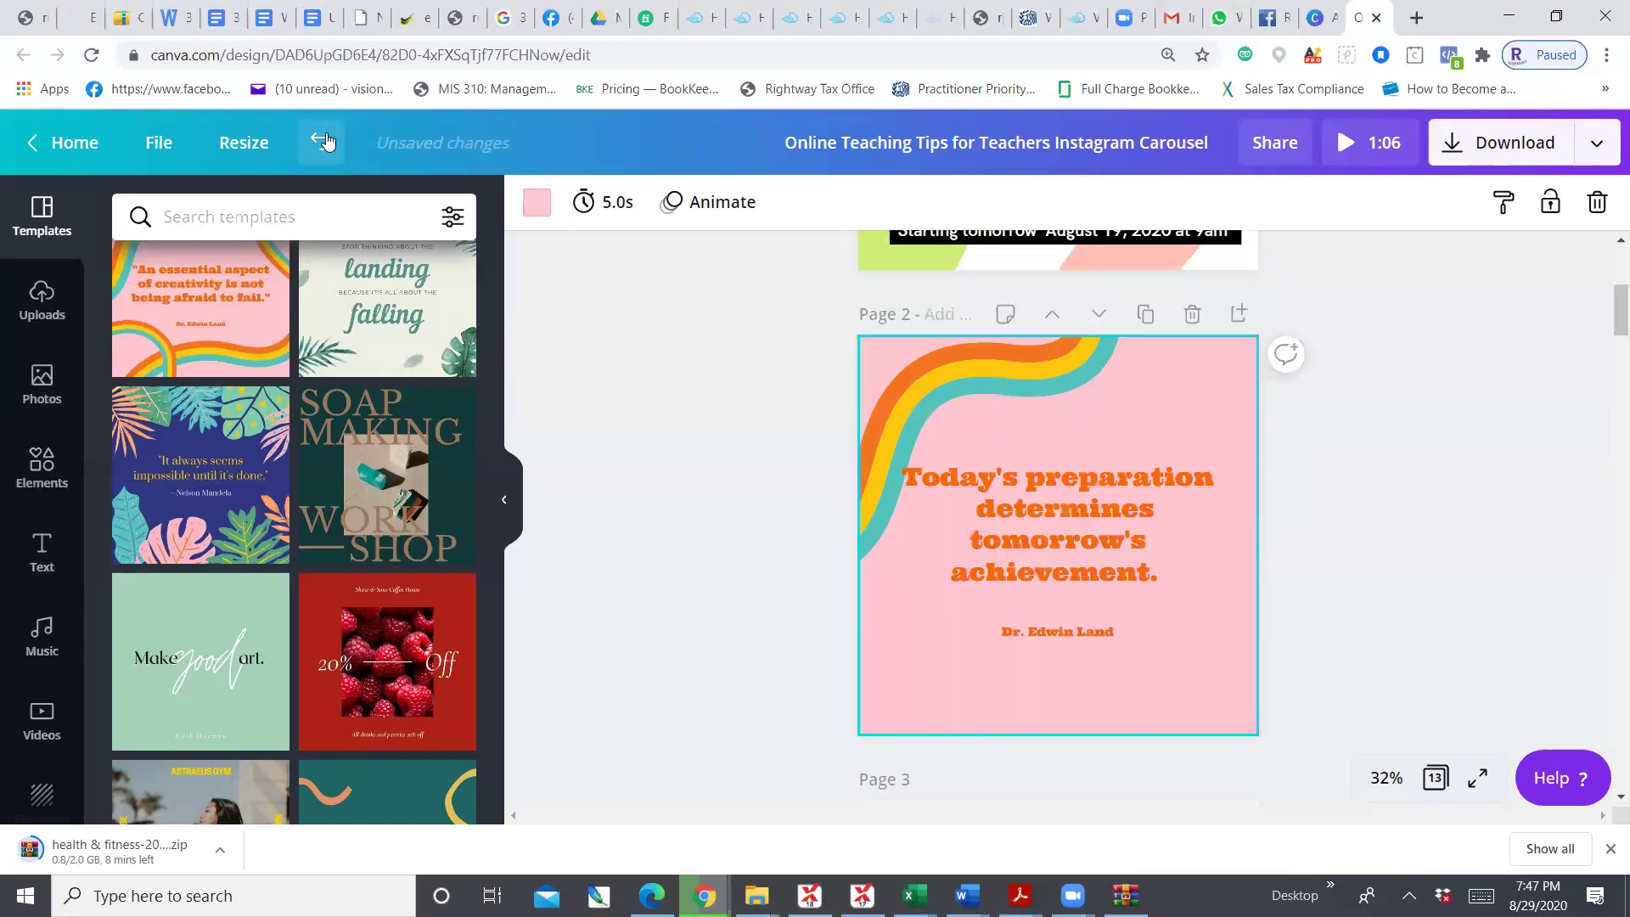
click(322, 140)
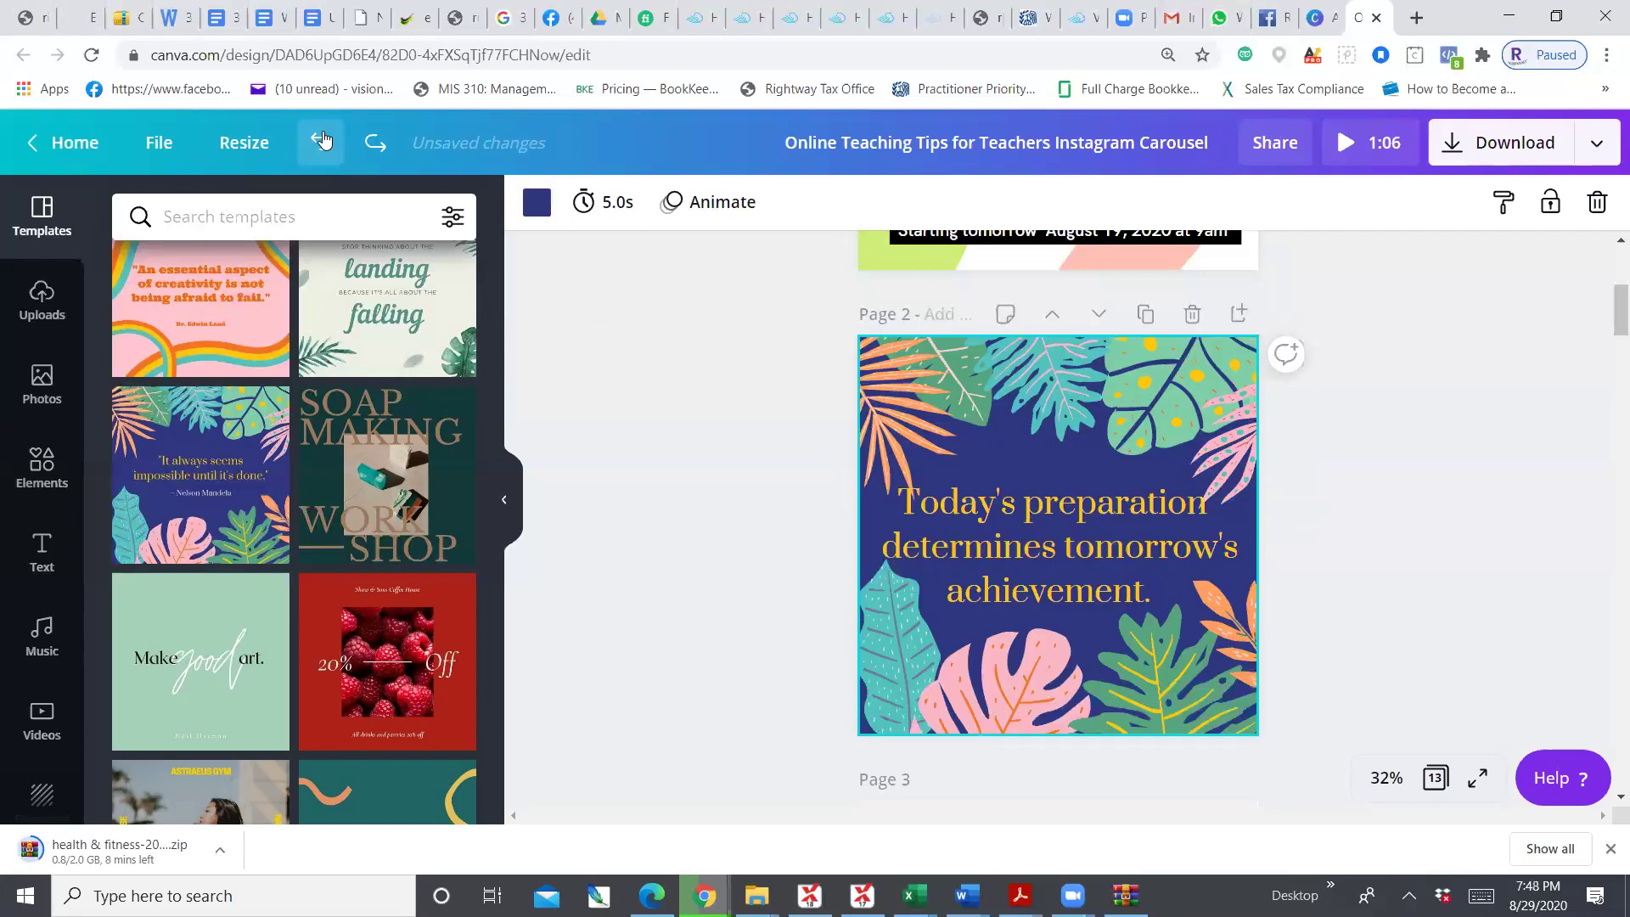
click(1374, 430)
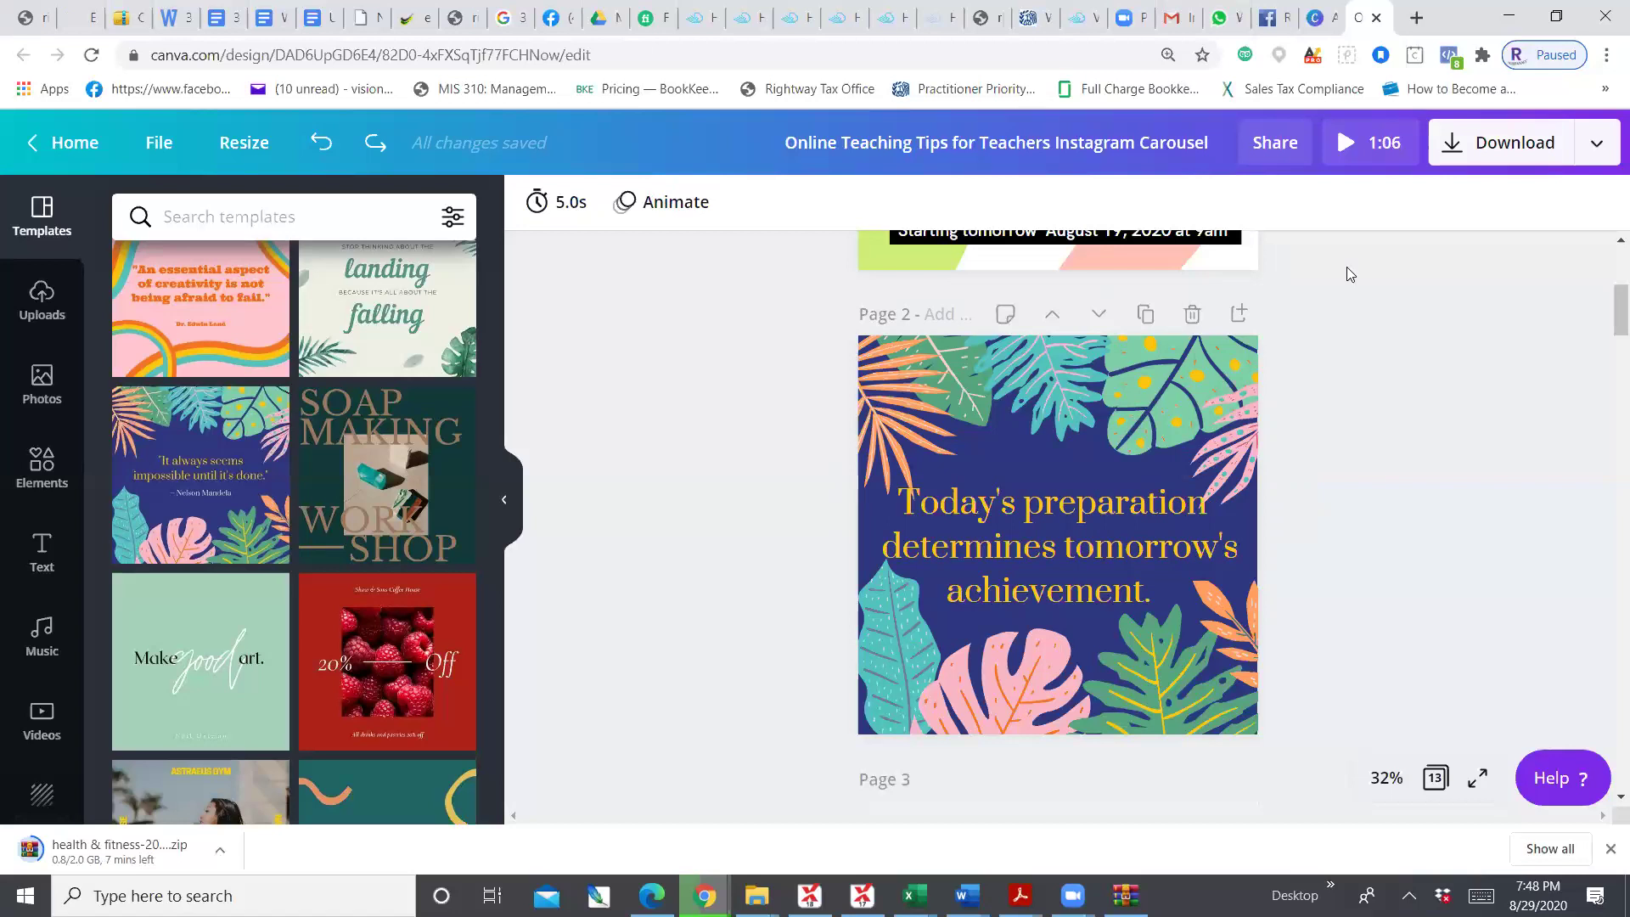
Download only page 2 of the design as an MP4 video and close the video player showing it
click(1449, 148)
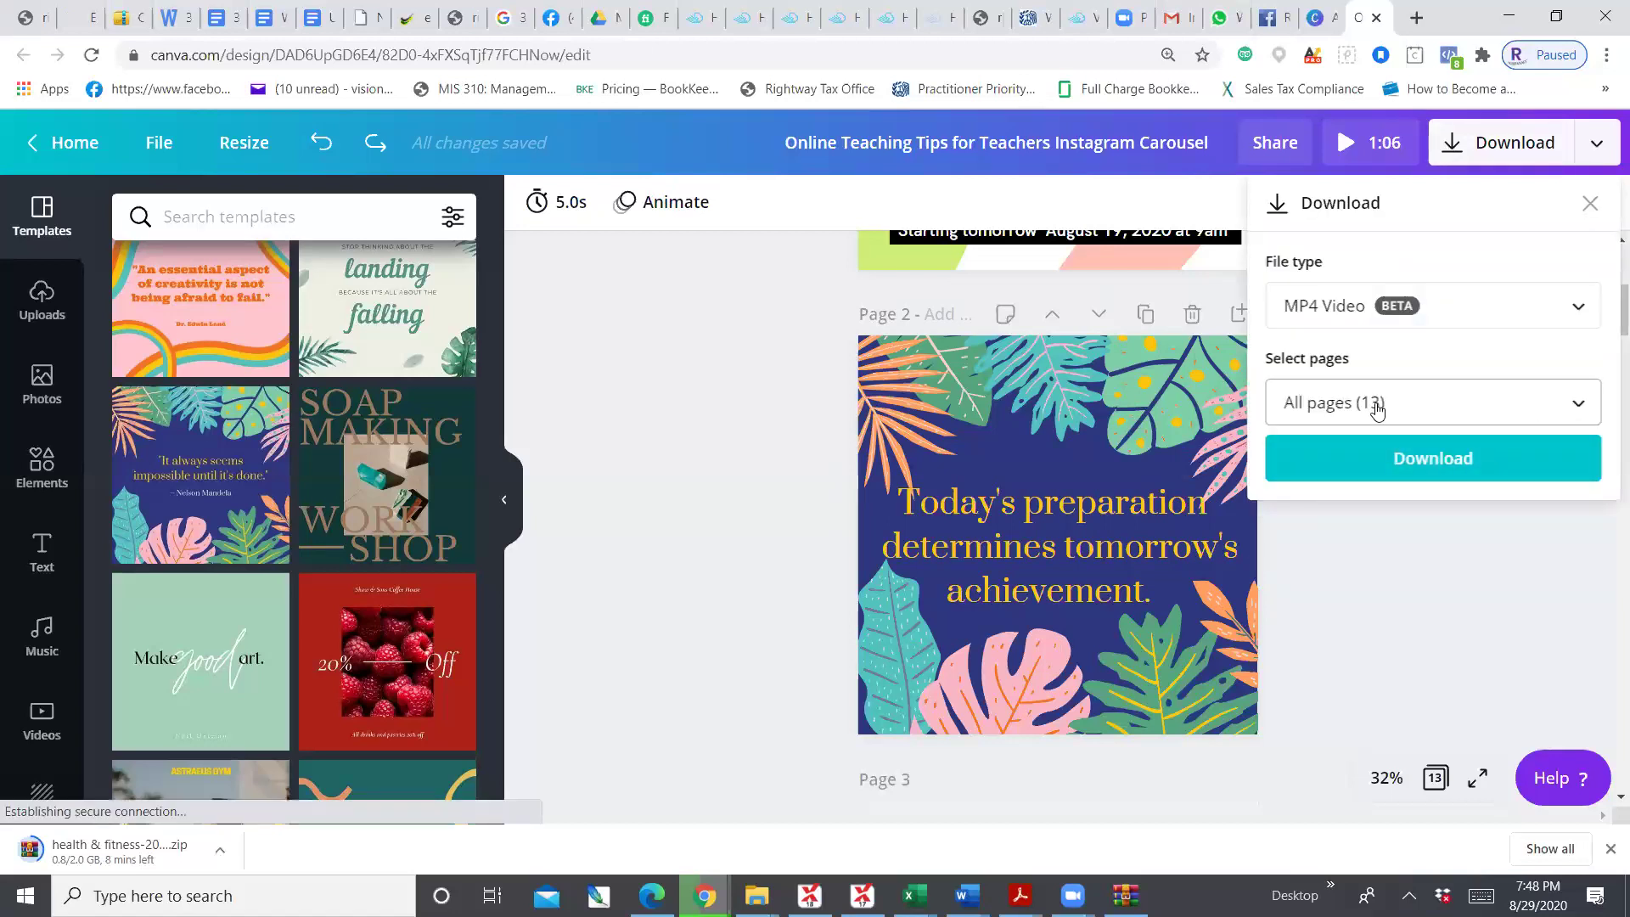
click(1567, 404)
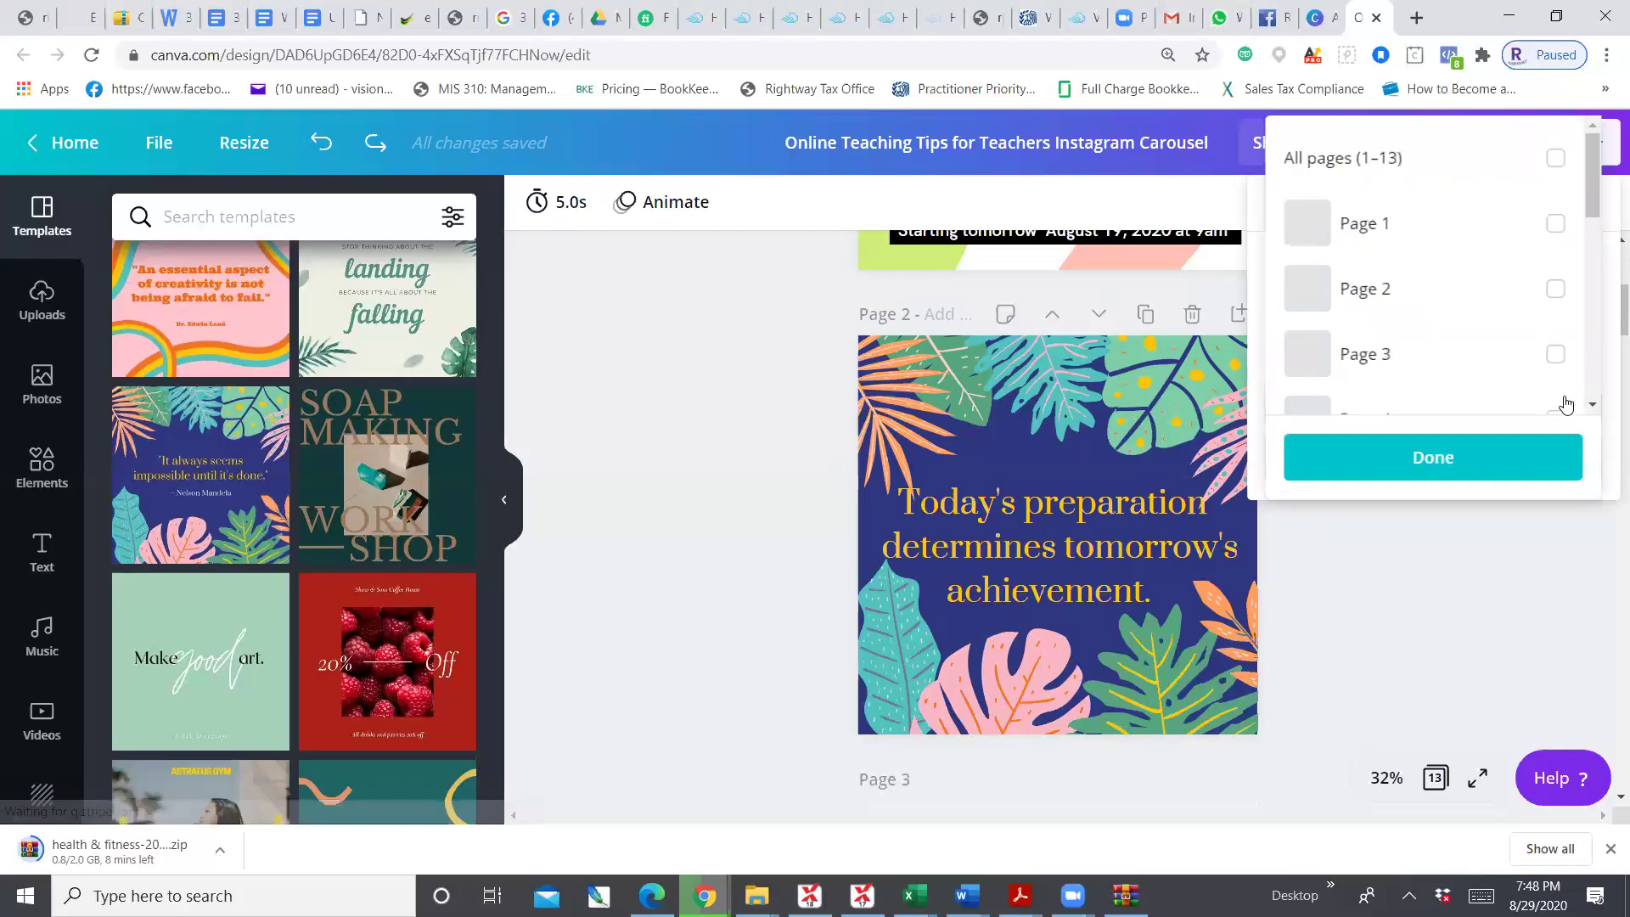
click(1556, 289)
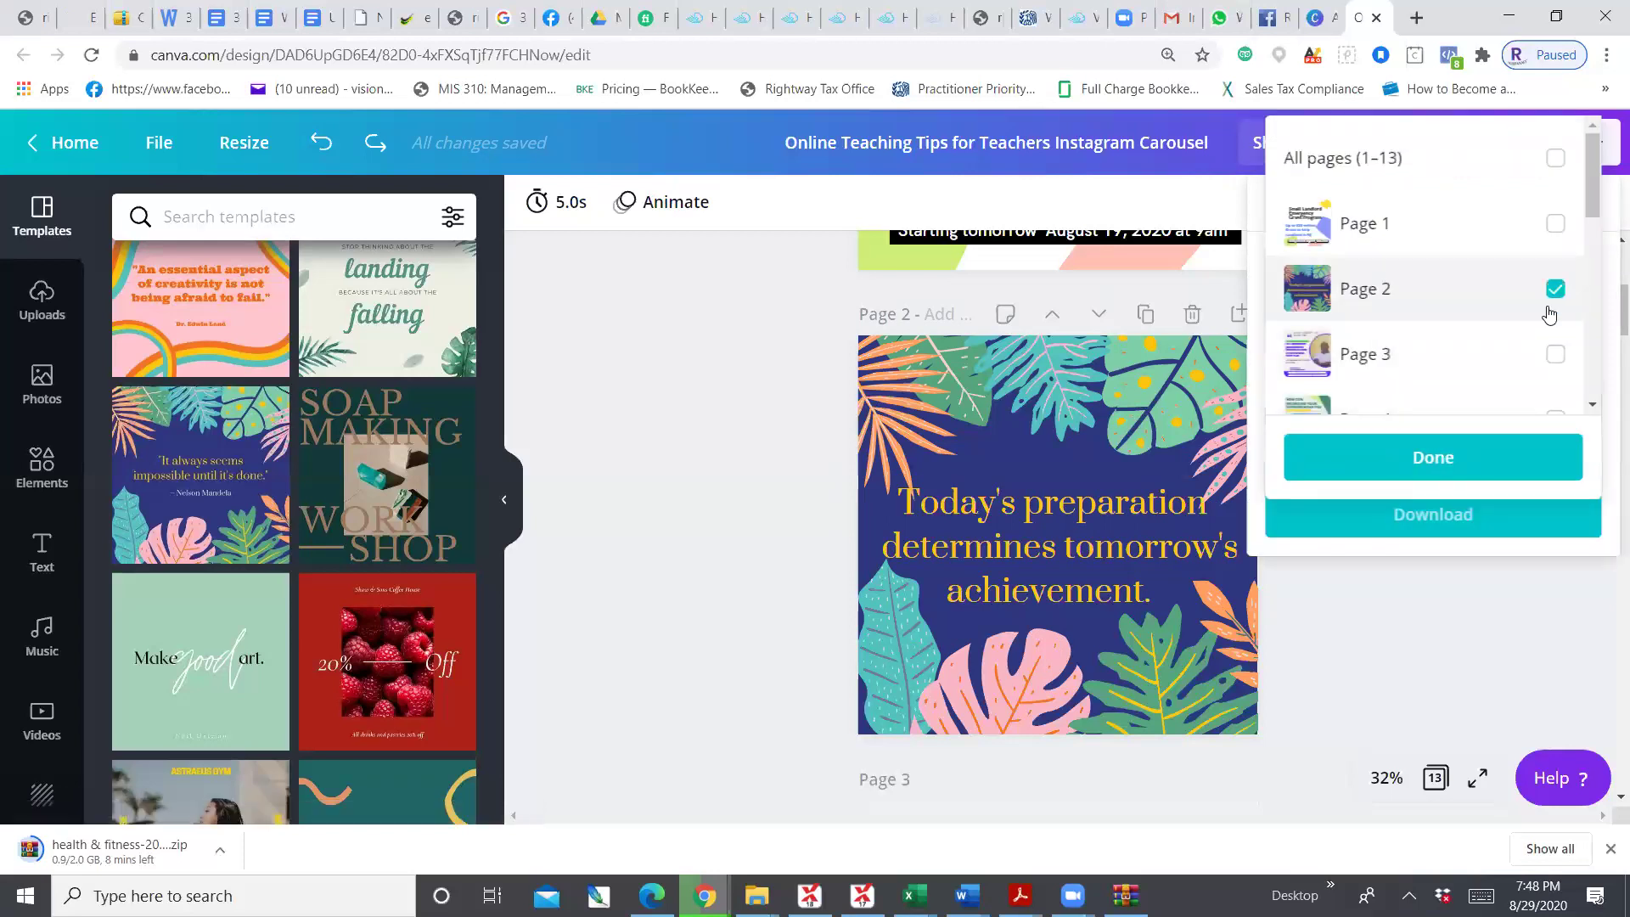
click(1432, 469)
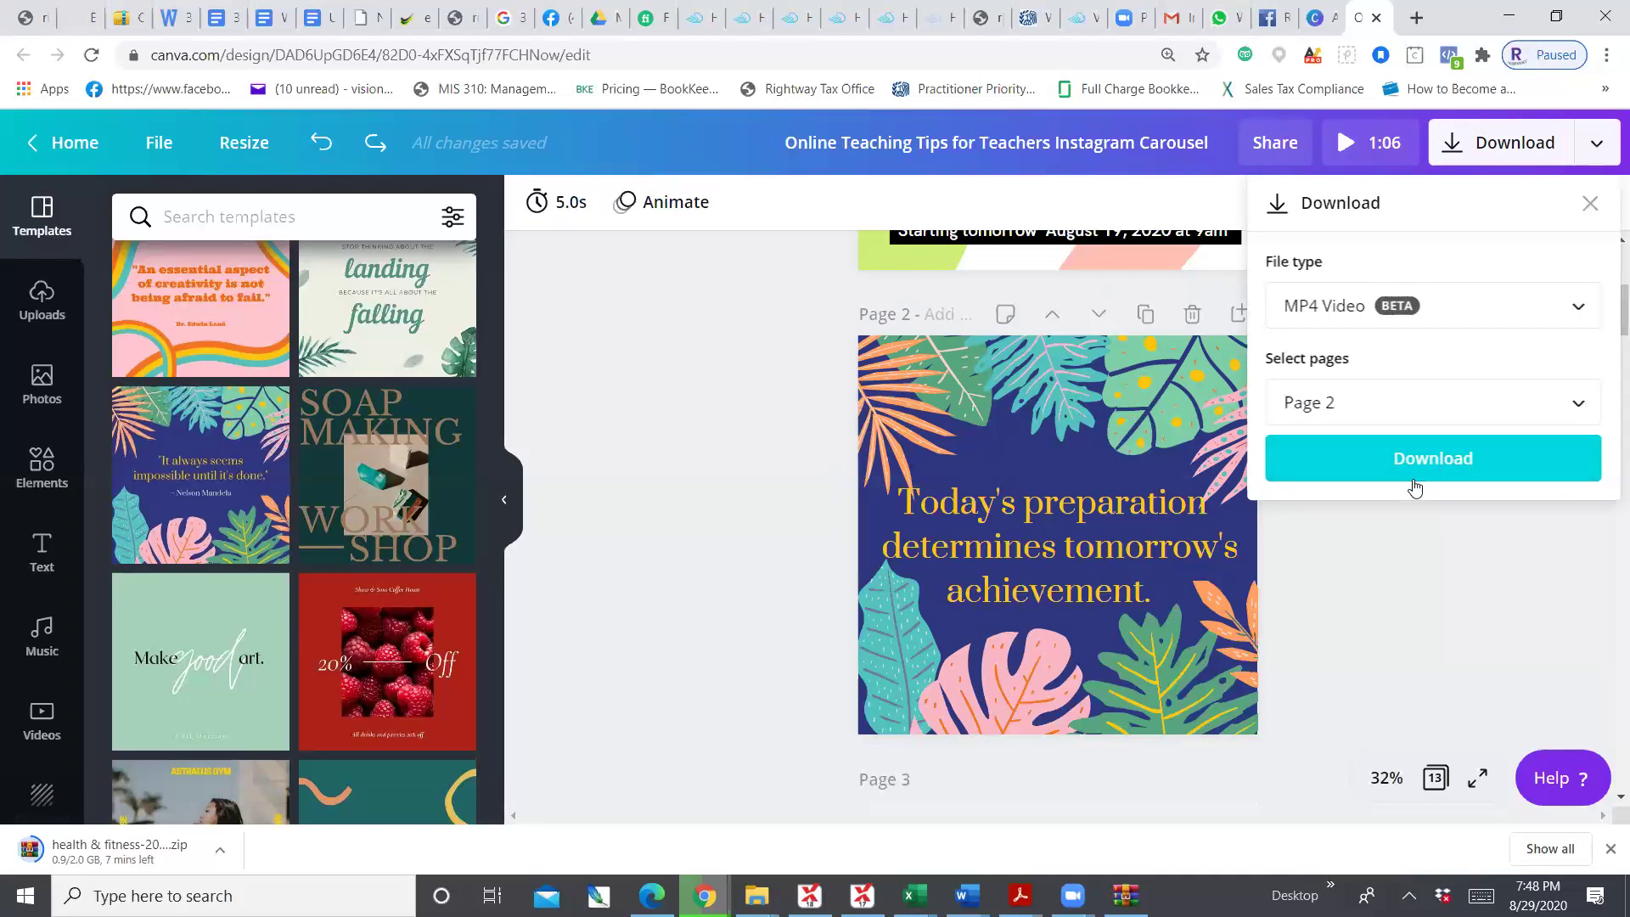
click(1423, 453)
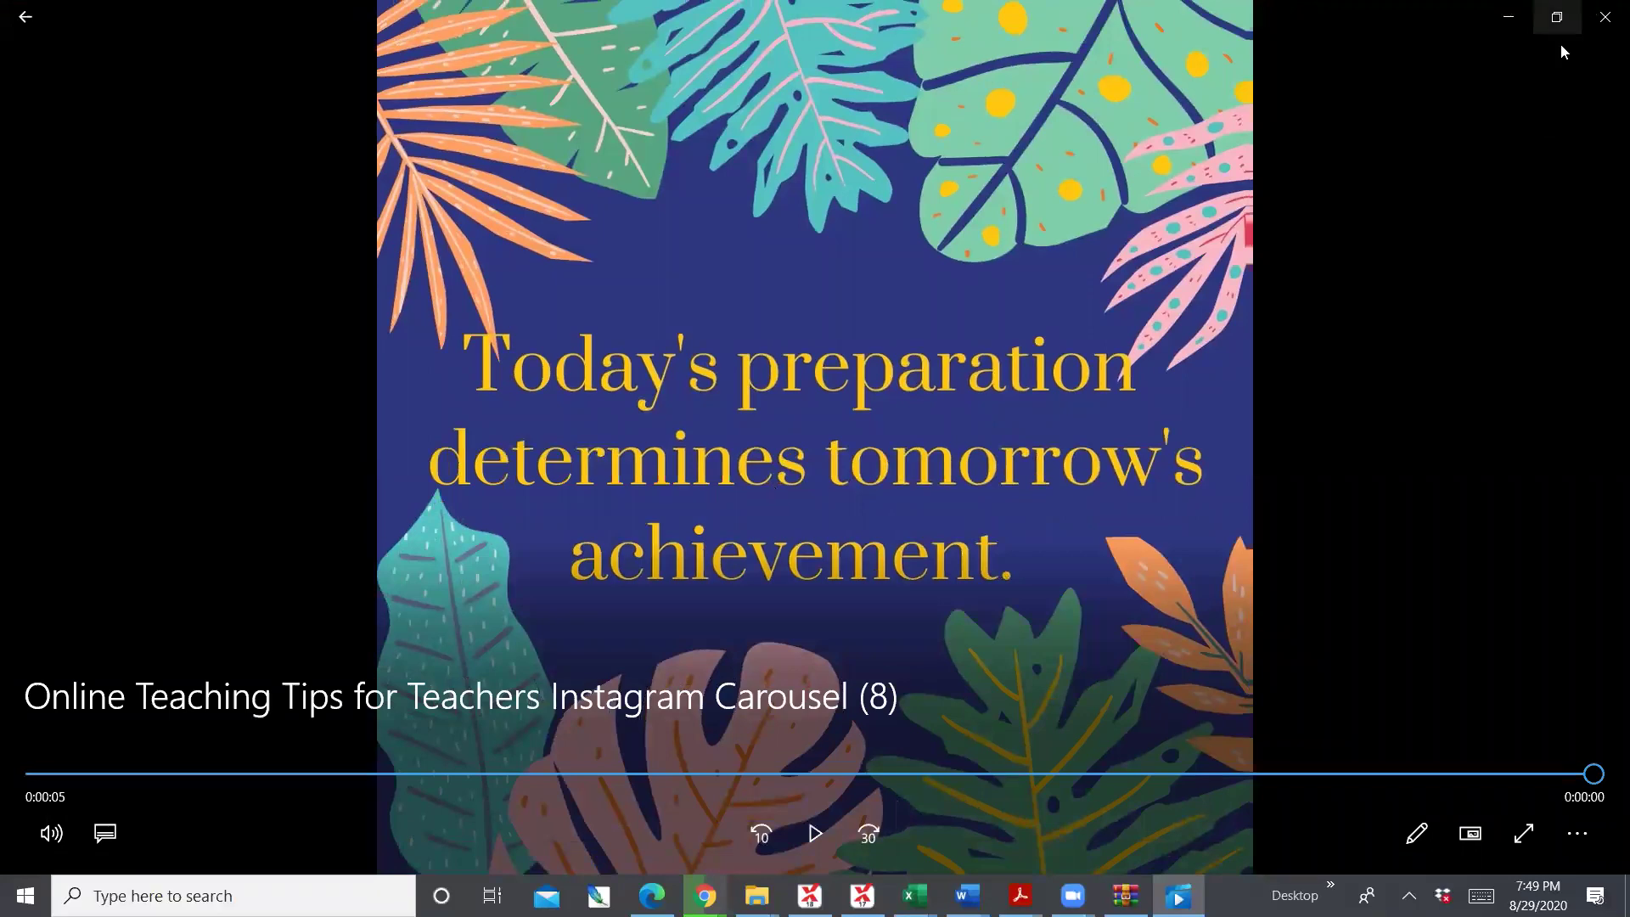
click(1596, 13)
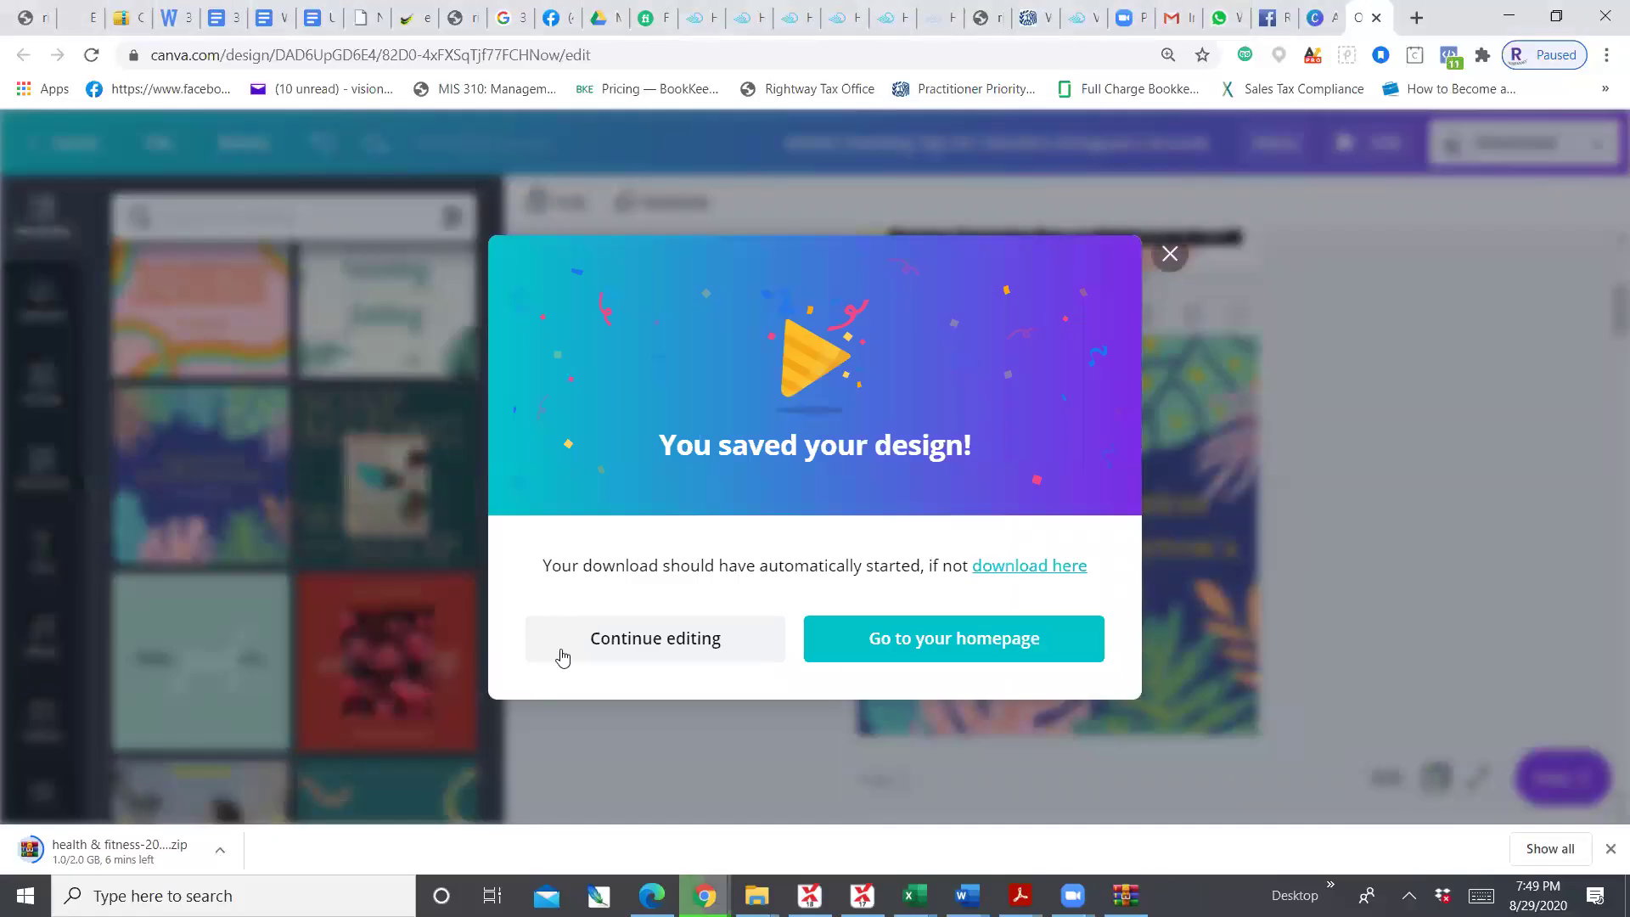
Switch to the Downloads folder in File Explorer and copy the new Online Teaching Tips for Teachers Instagram Carousel MP4 file
mouse_move(758, 892)
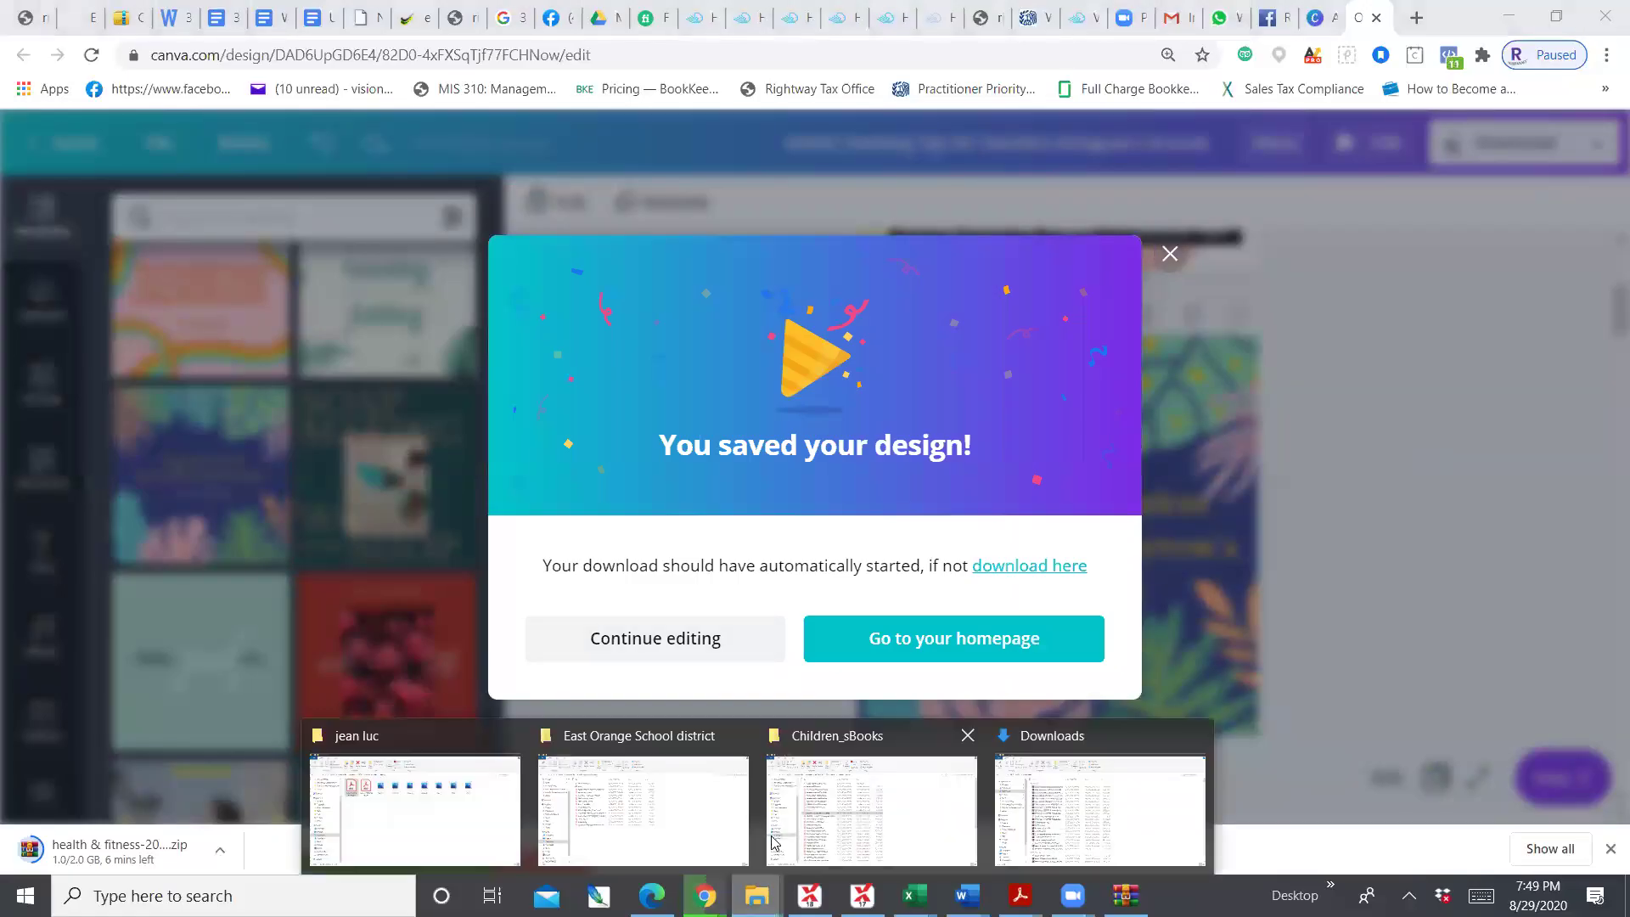
click(1089, 802)
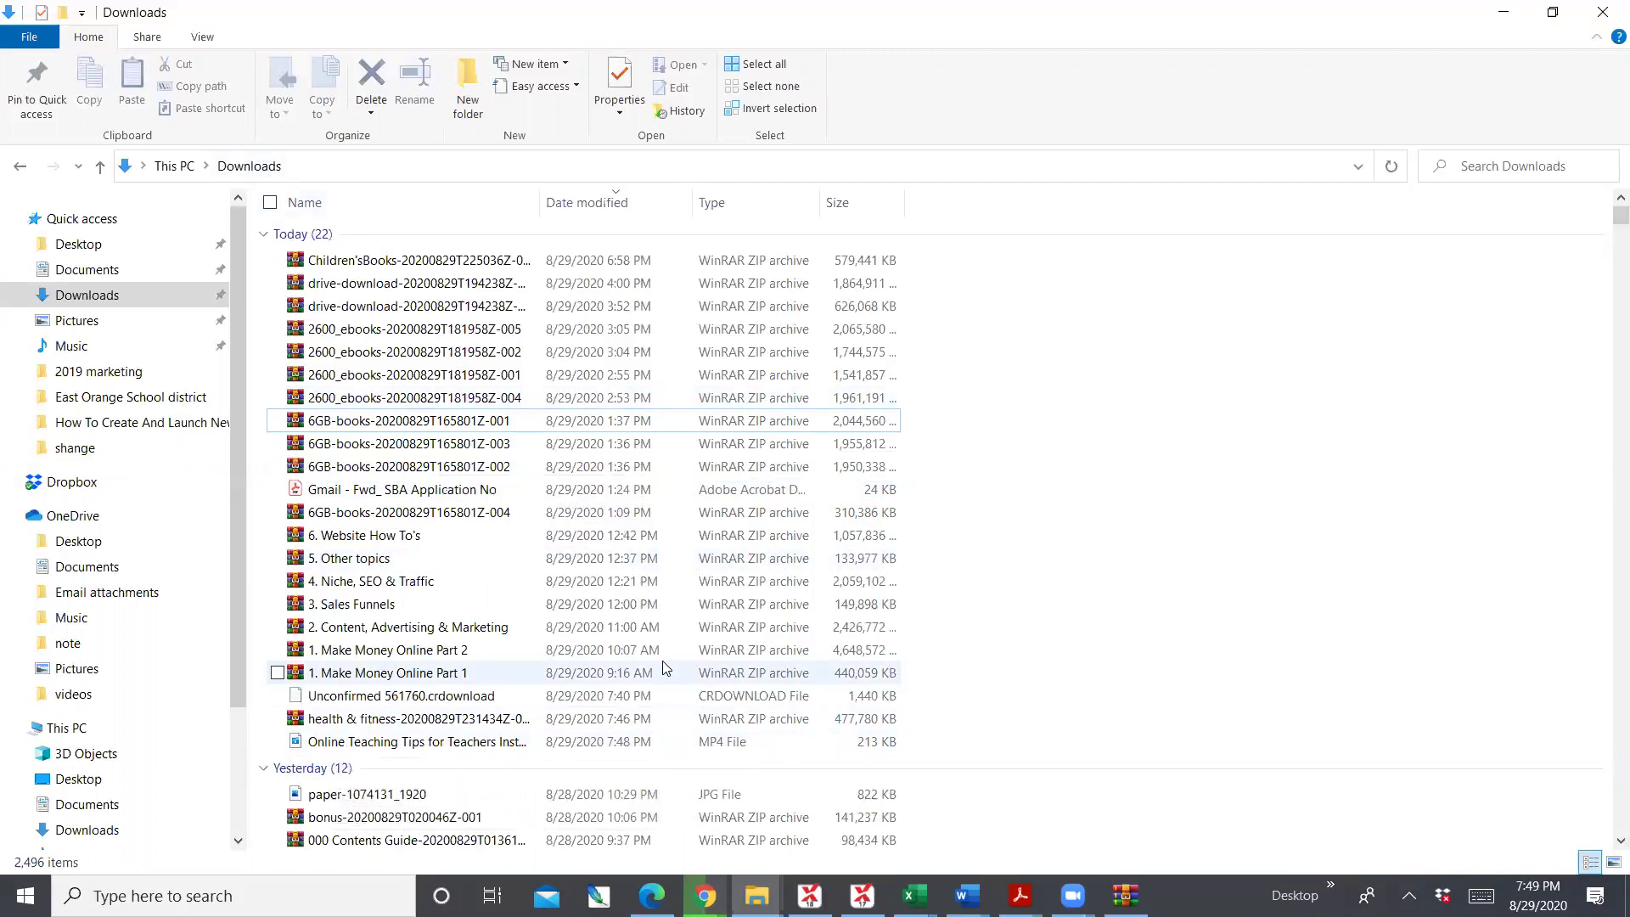
key(alt+Tab)
key(alt+Tab)
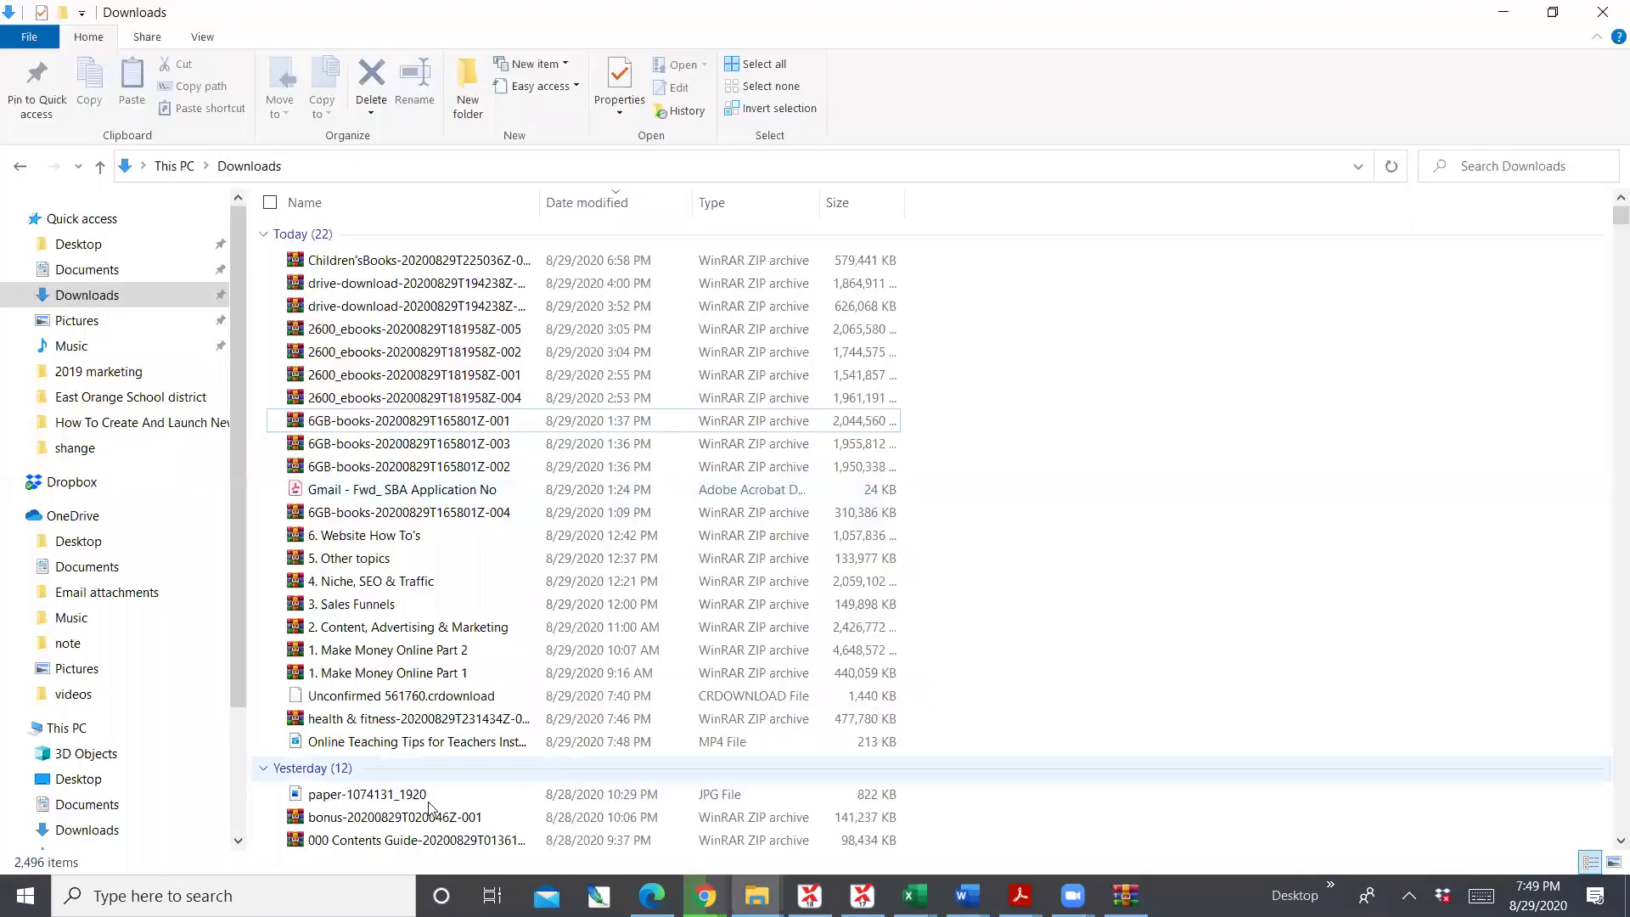
click(428, 747)
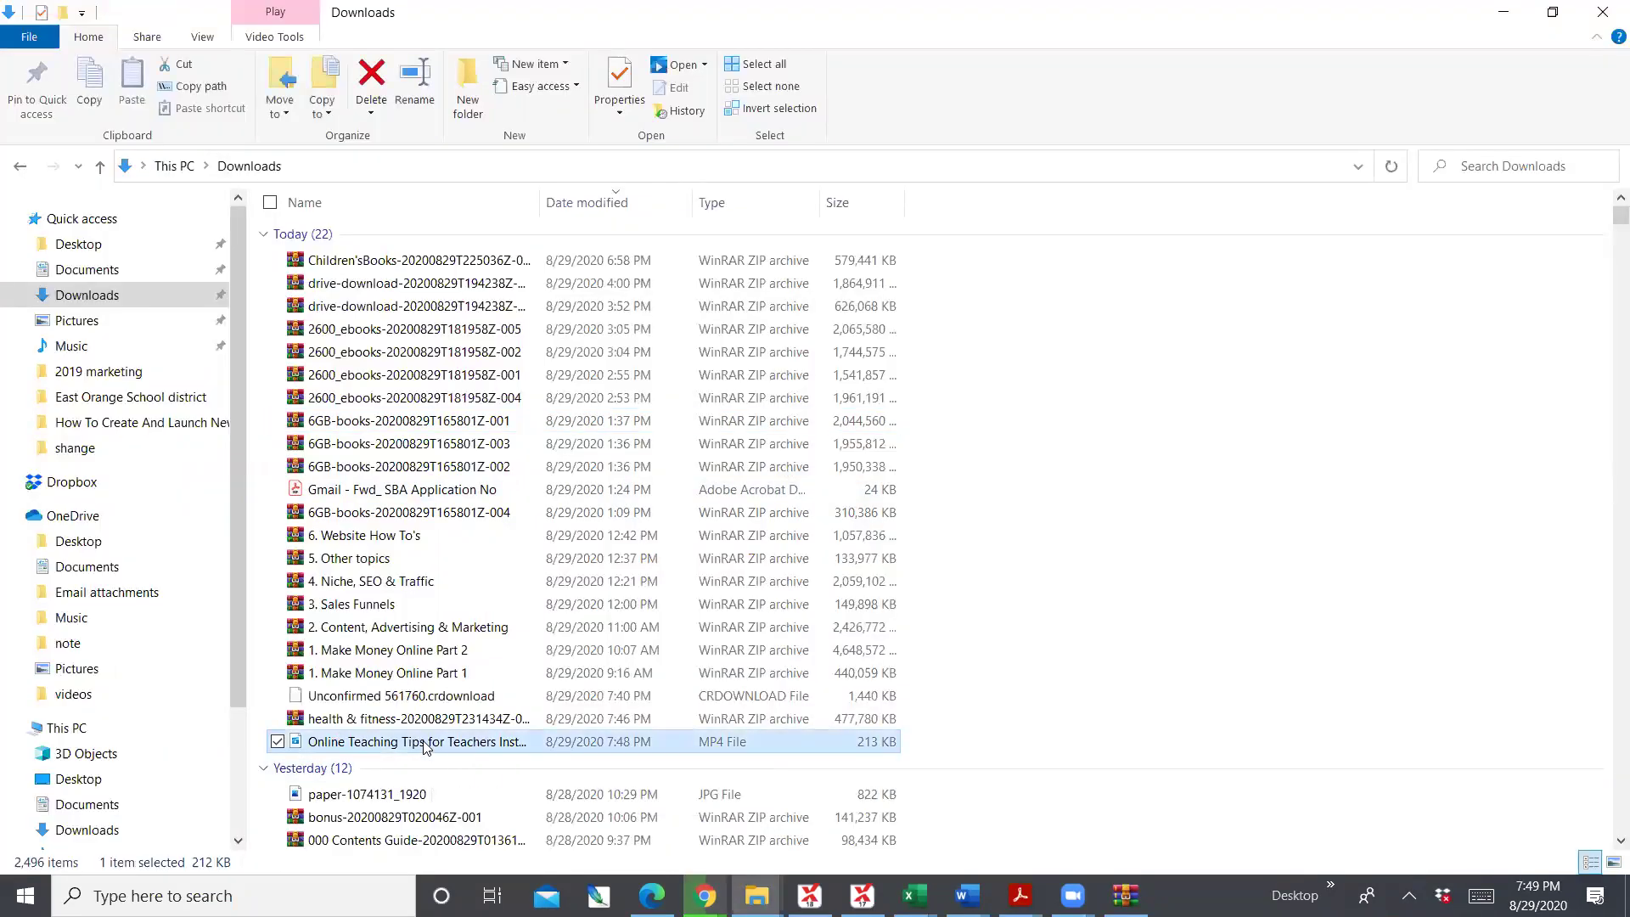
key(ctrl+c)
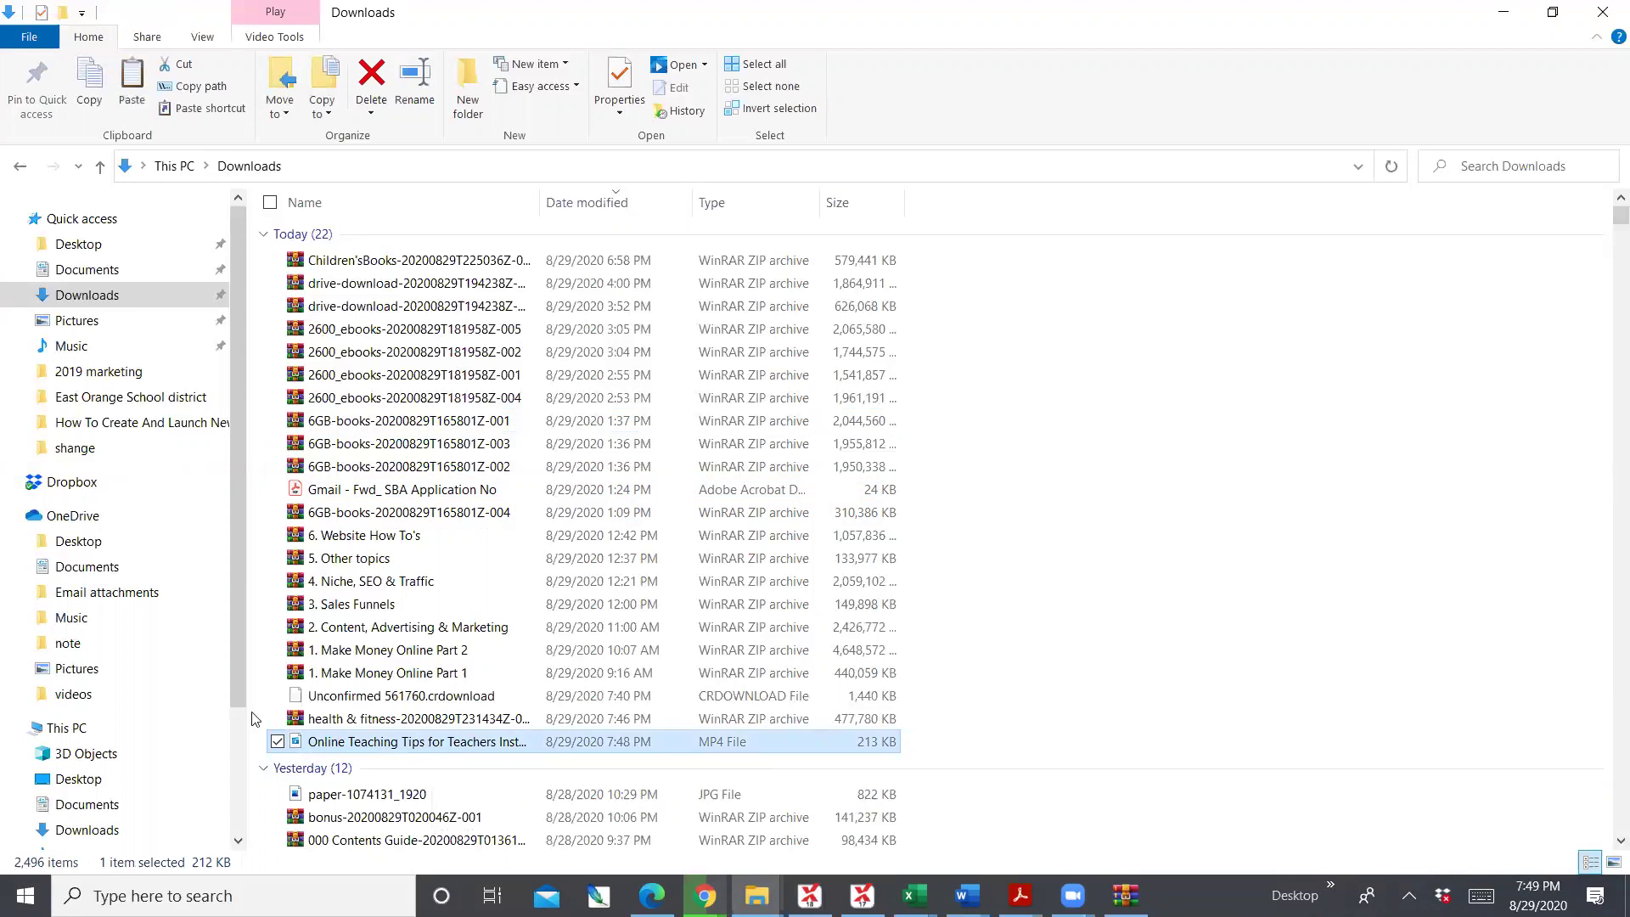
Paste the copied MP4 video into the 2019 marketing folder and clear the file selection
click(61, 270)
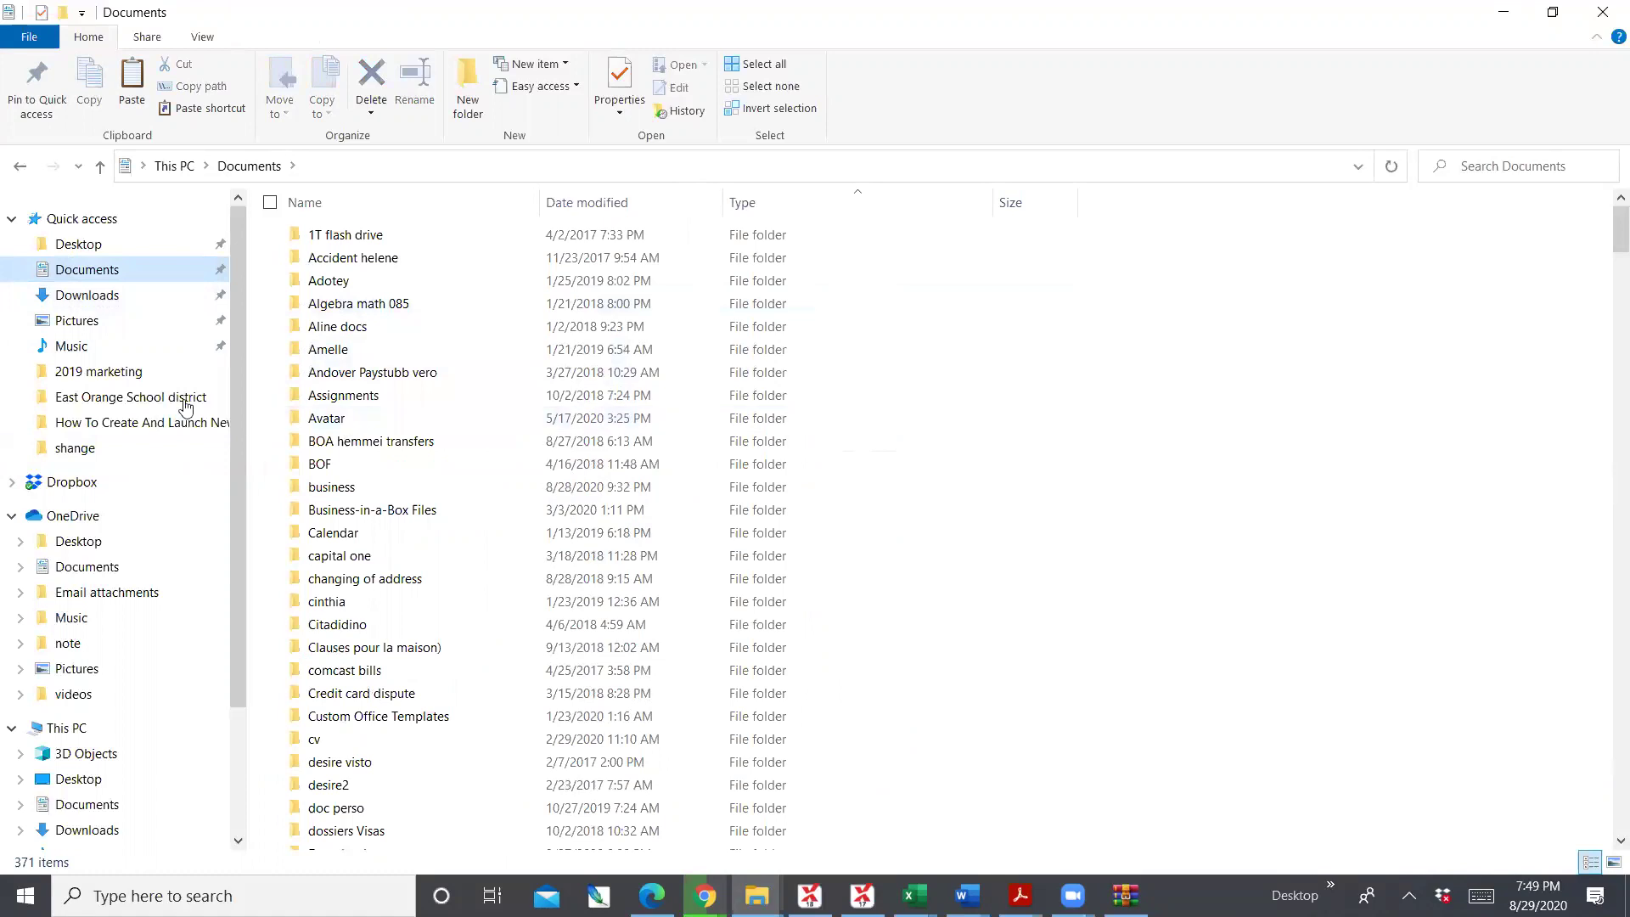
click(113, 378)
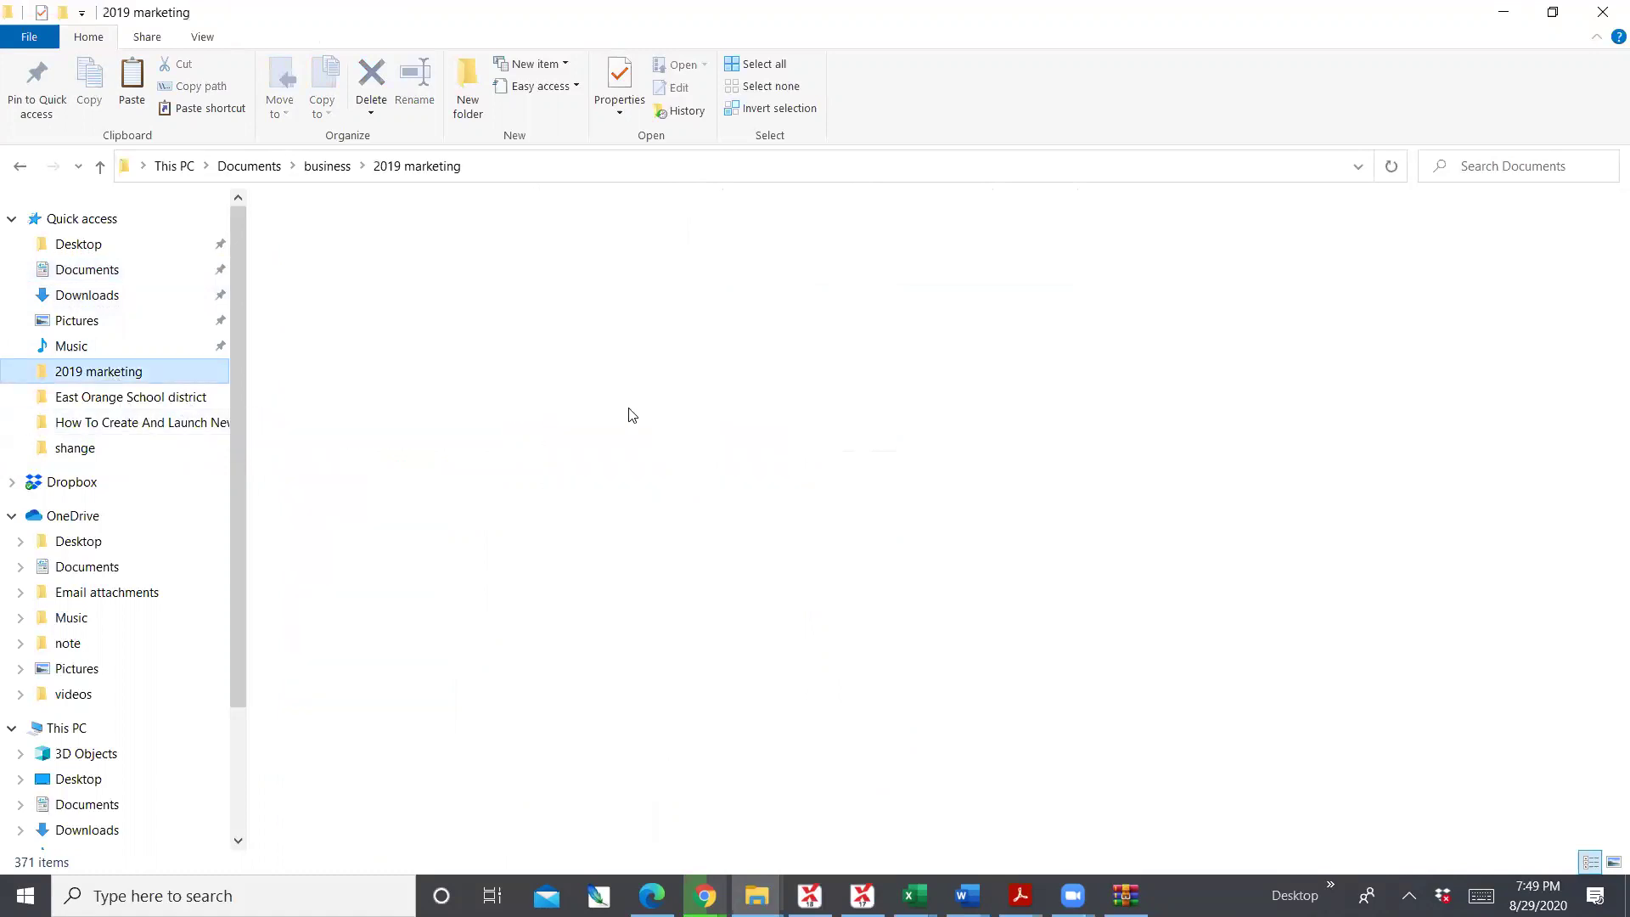
scroll(1125, 513, down, 5)
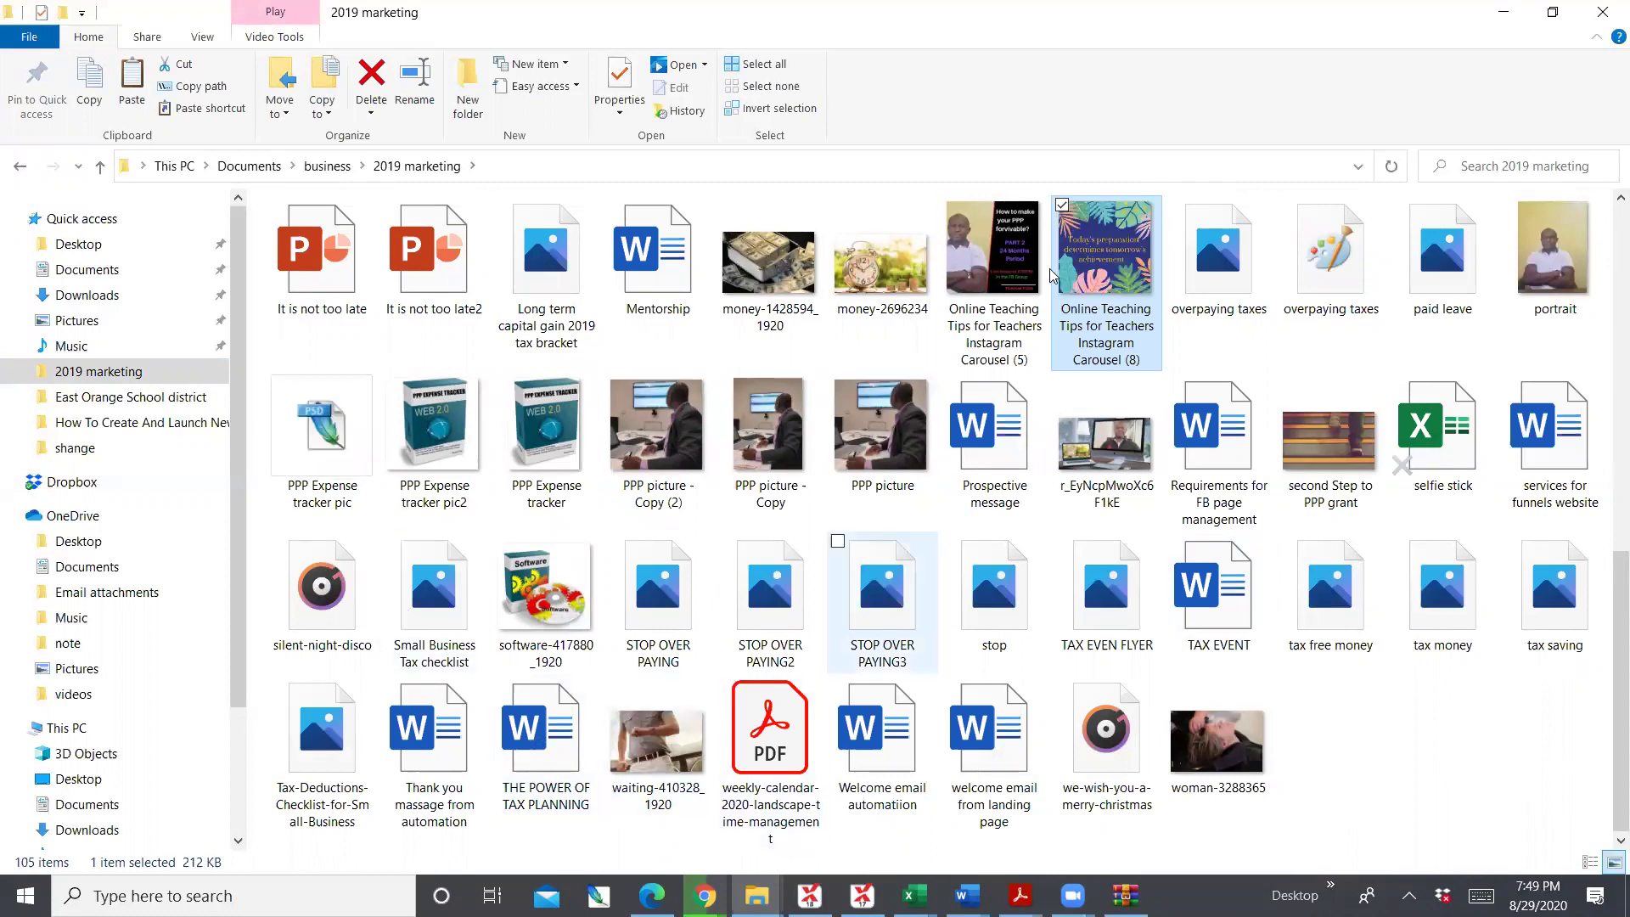
click(1387, 736)
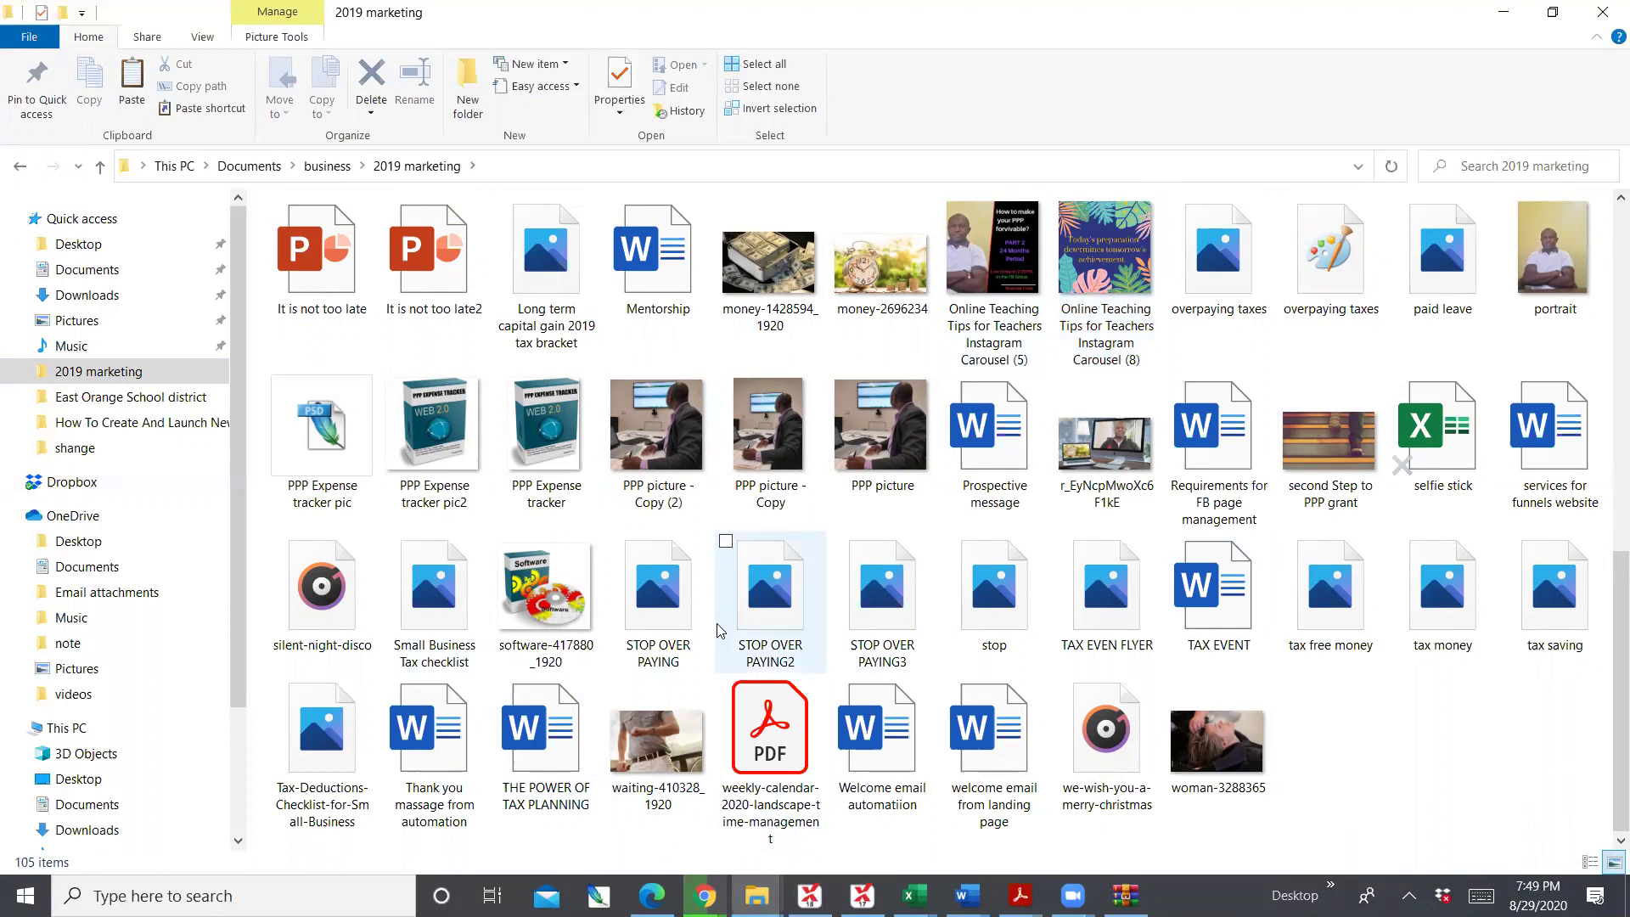
Return to the Canva design in Chrome and dismiss the saved-design dialog
key(alt+Tab)
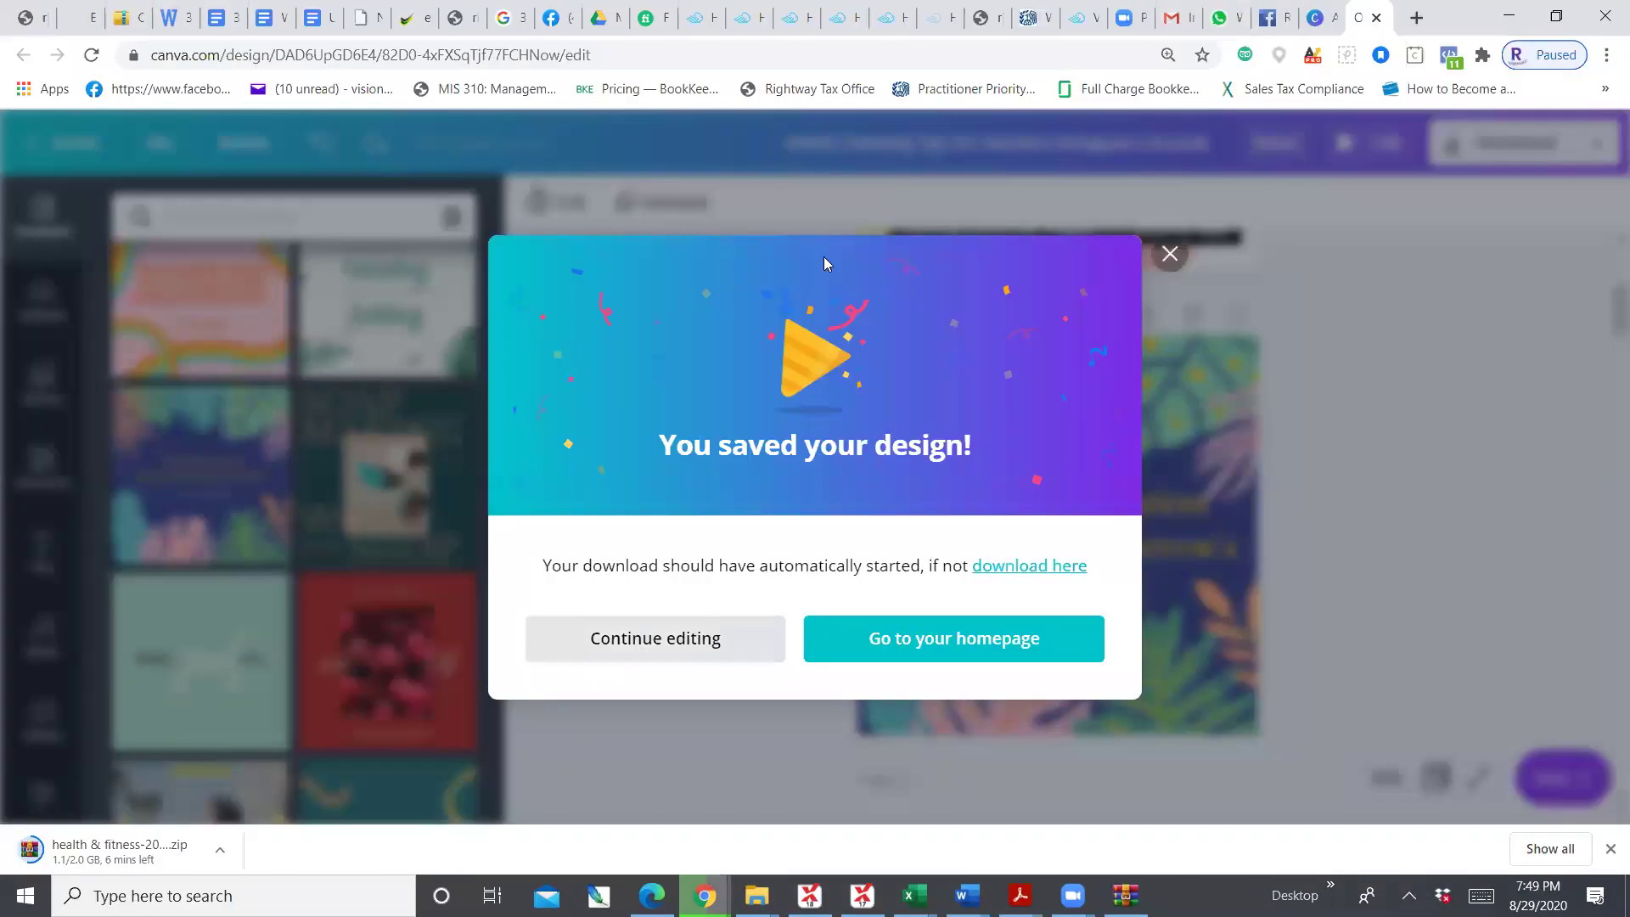
click(1170, 255)
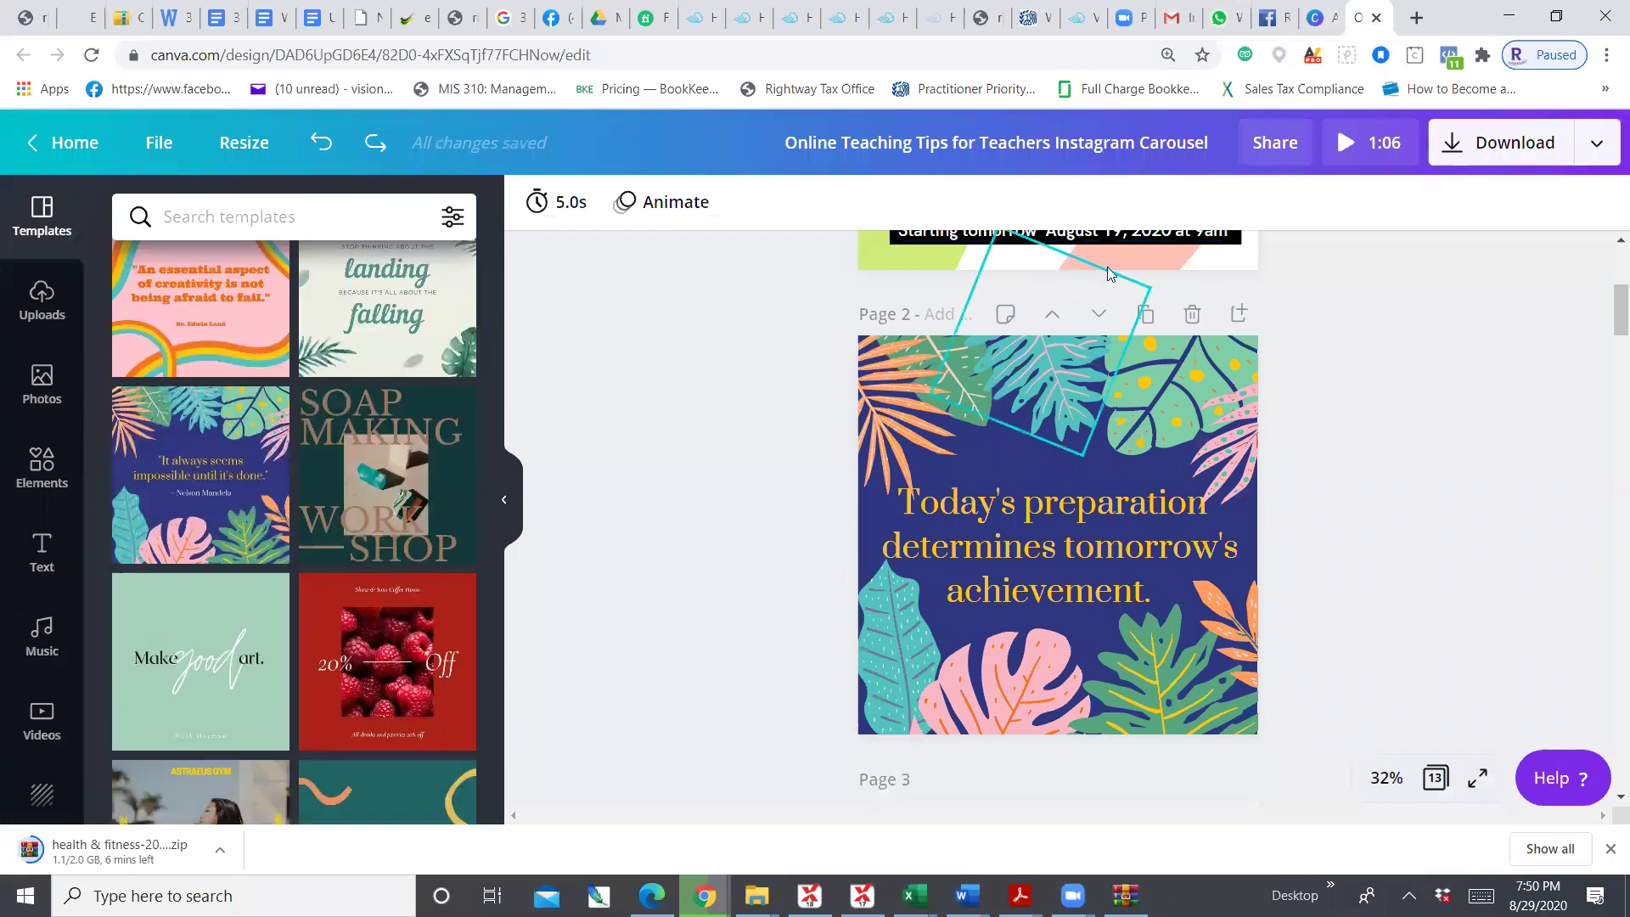
key(alt+Tab)
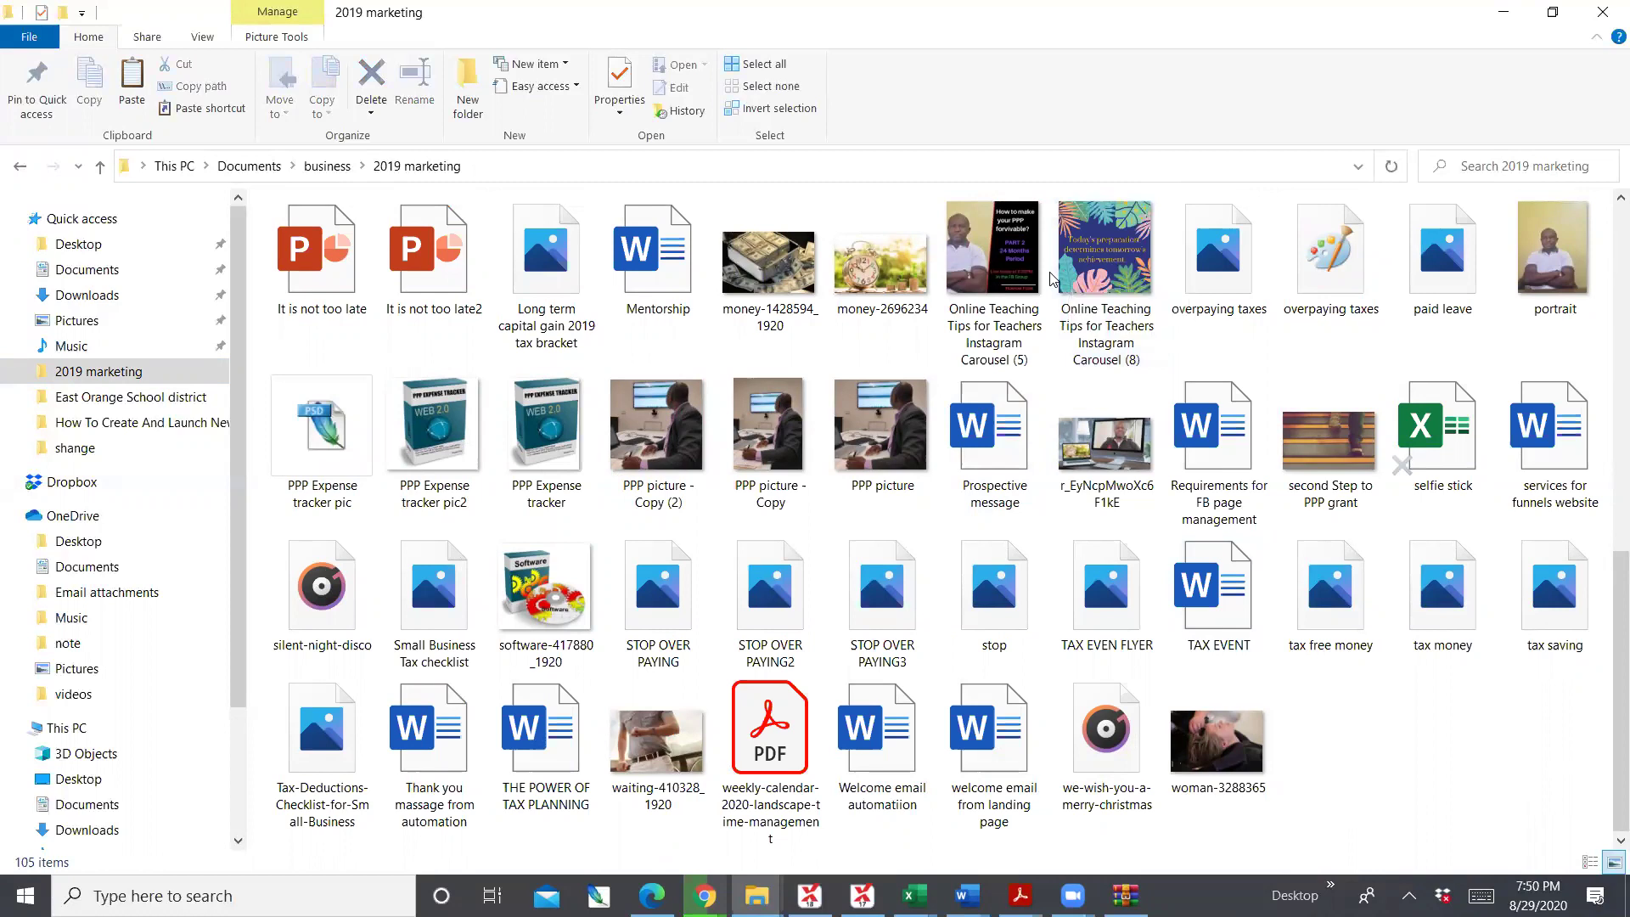
key(alt+Tab)
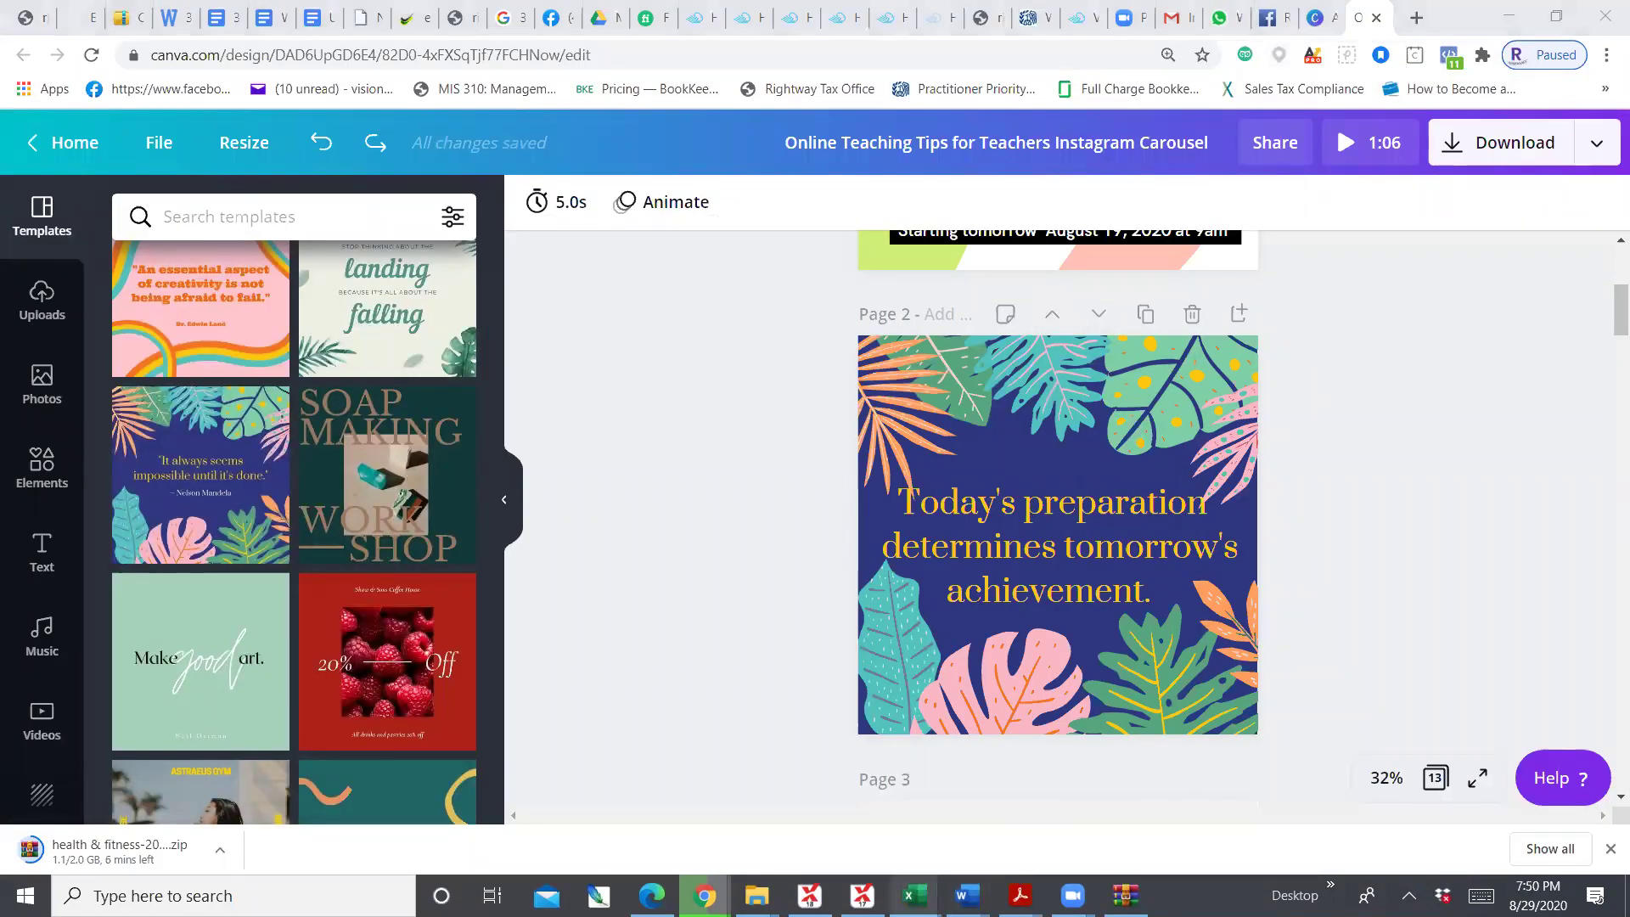
Switch to the inspirational workbook in Excel and shade the whole of row 245, containing the used quote, with a gray fill
mouse_move(914, 896)
click(955, 807)
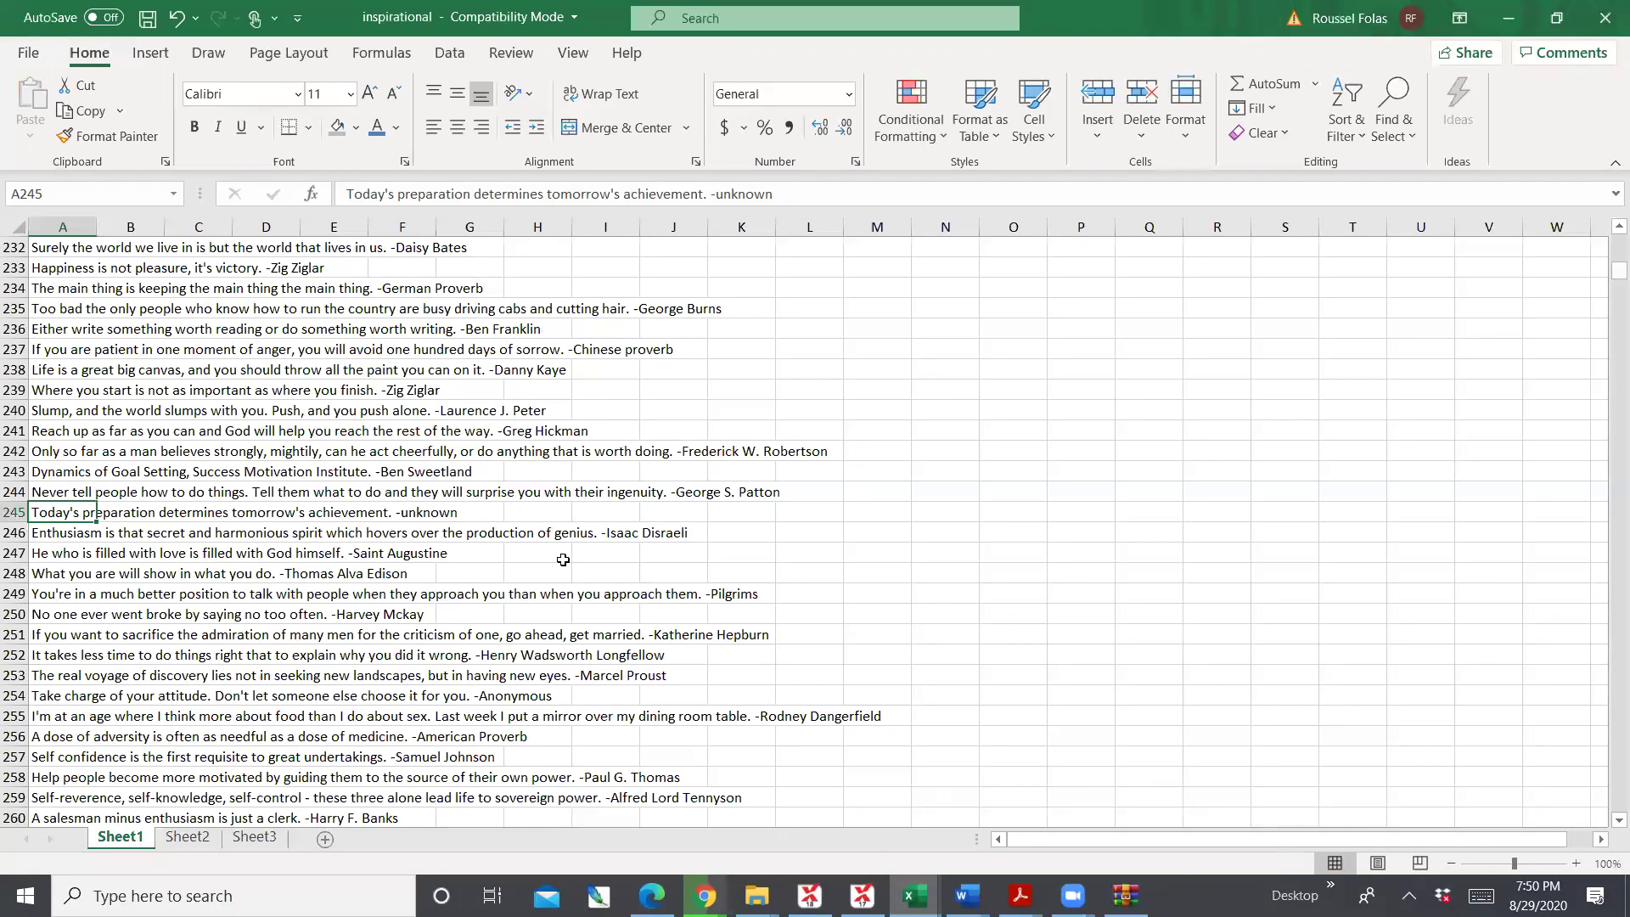
click(190, 517)
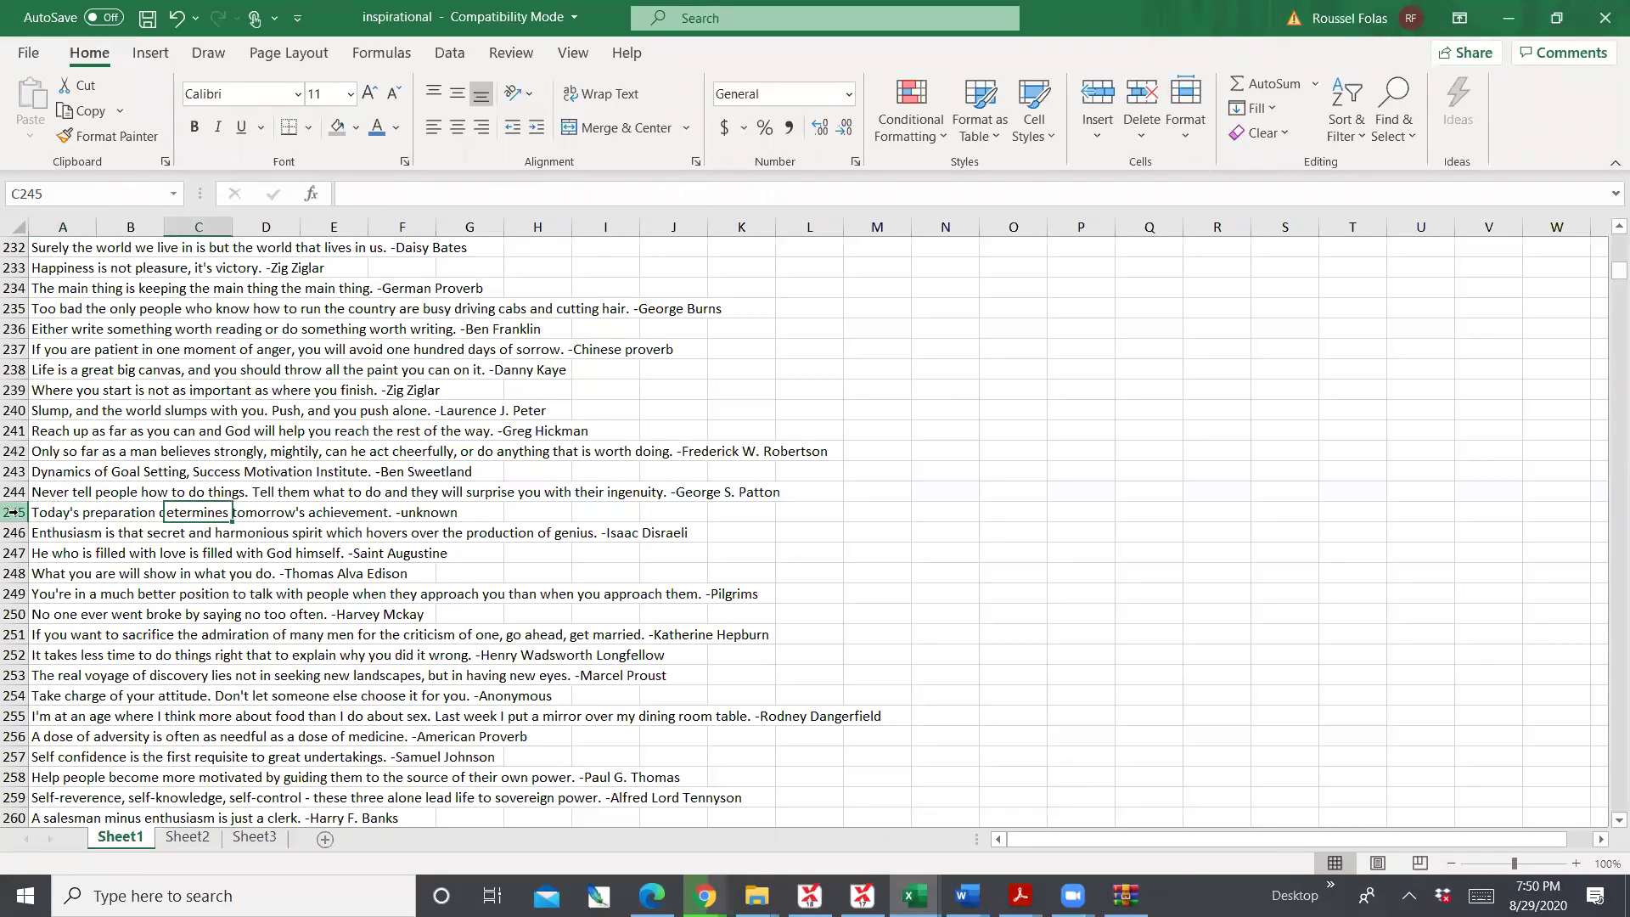
click(15, 512)
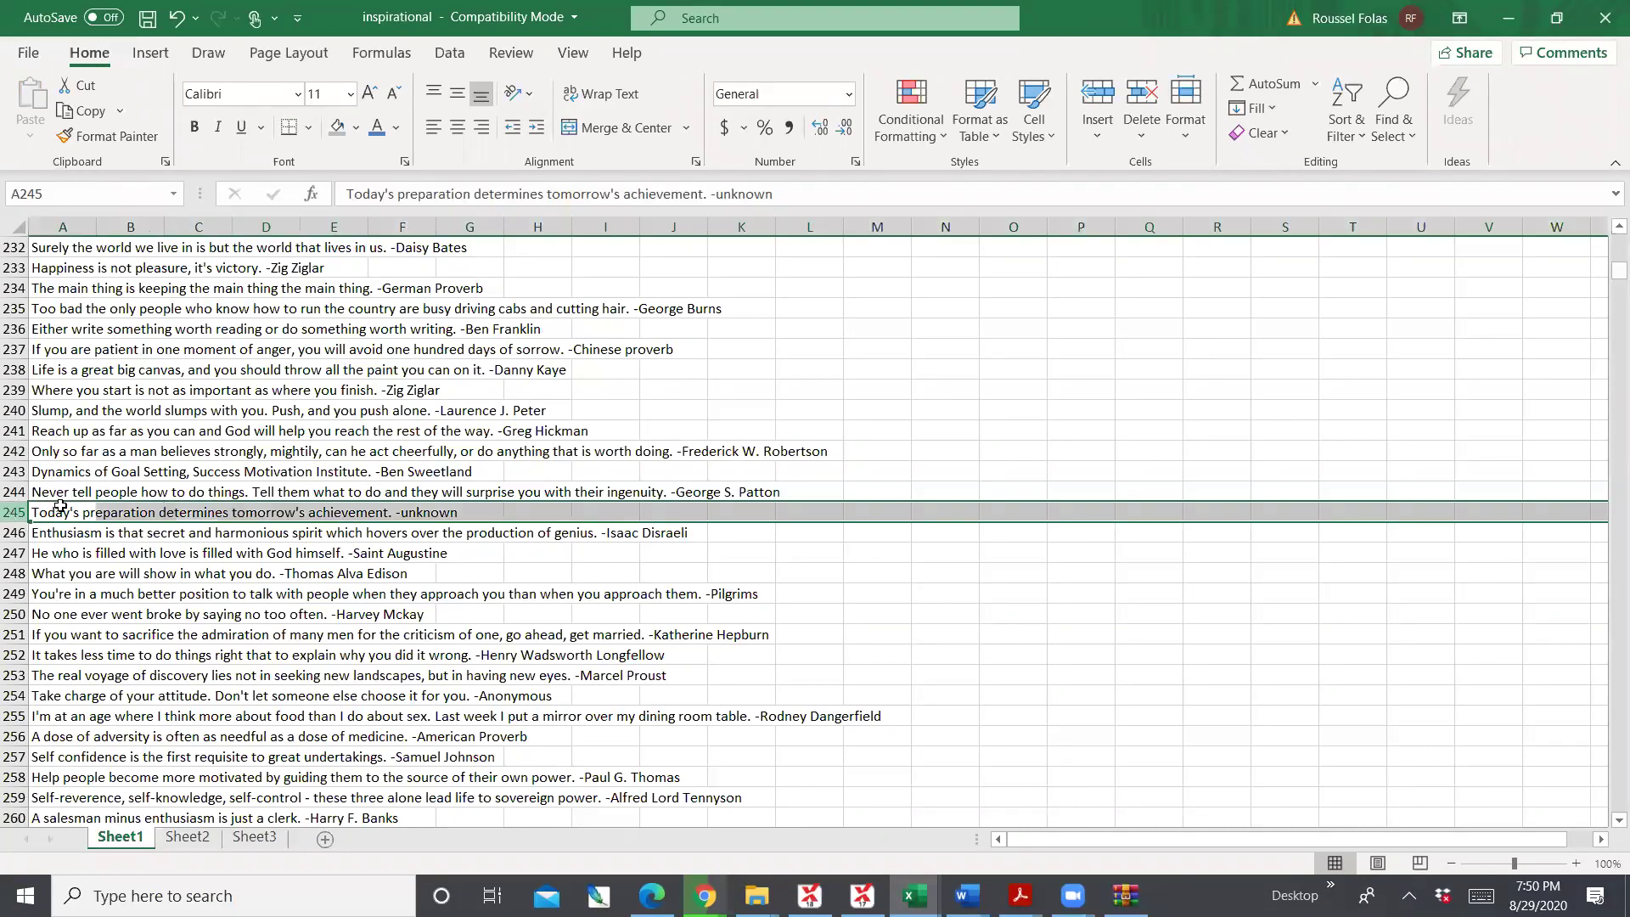
click(136, 570)
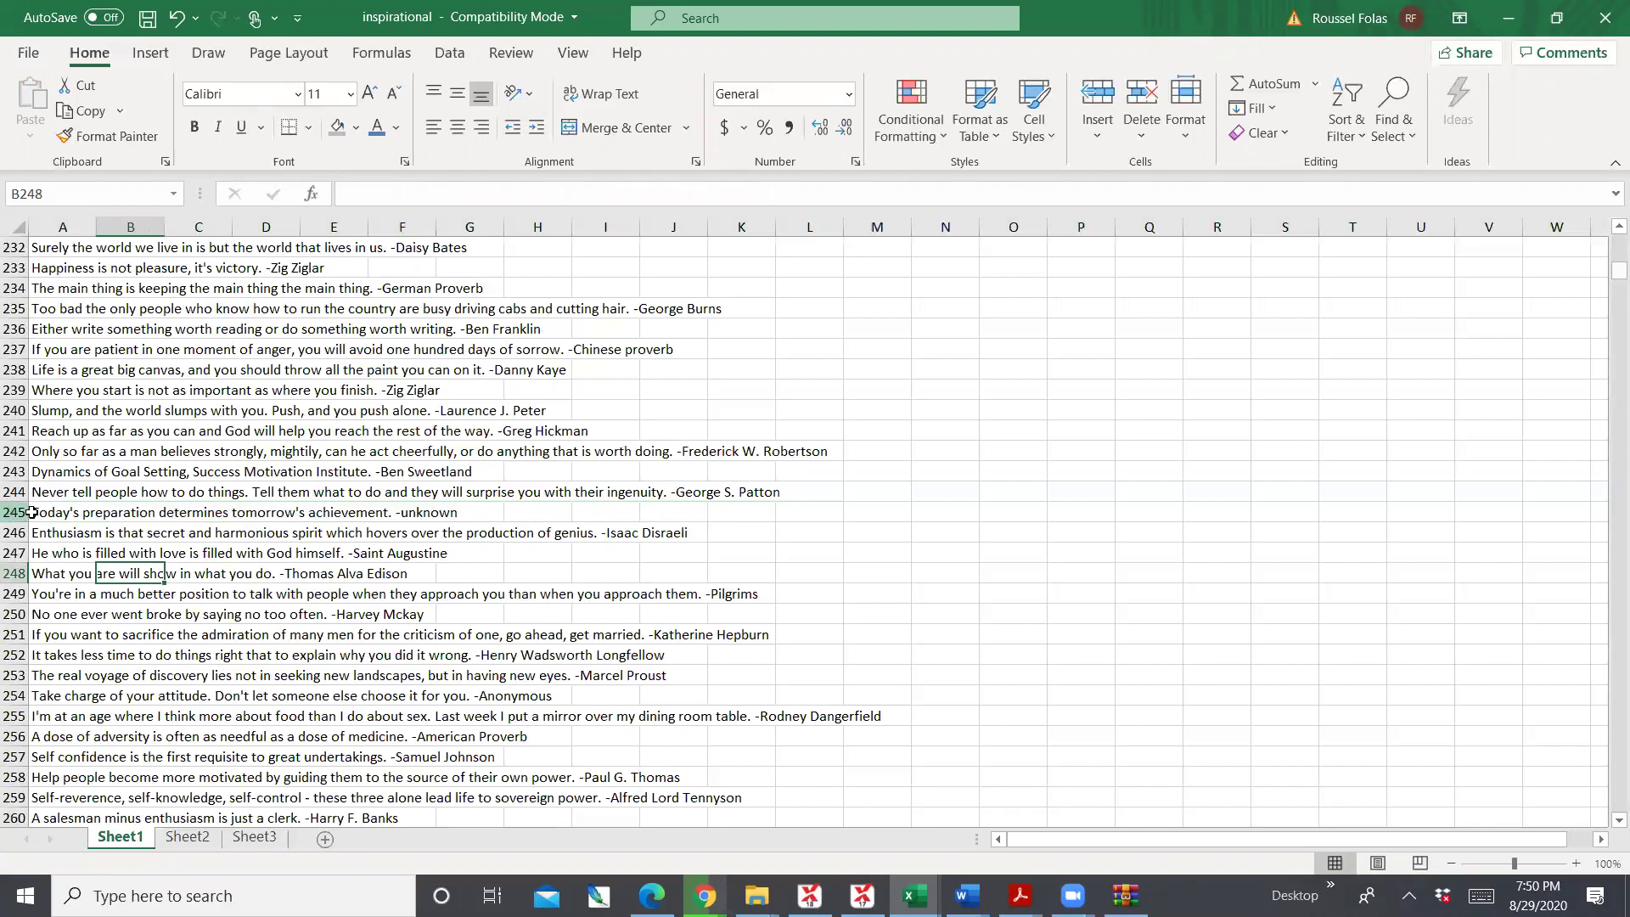
drag(42, 511, 627, 504)
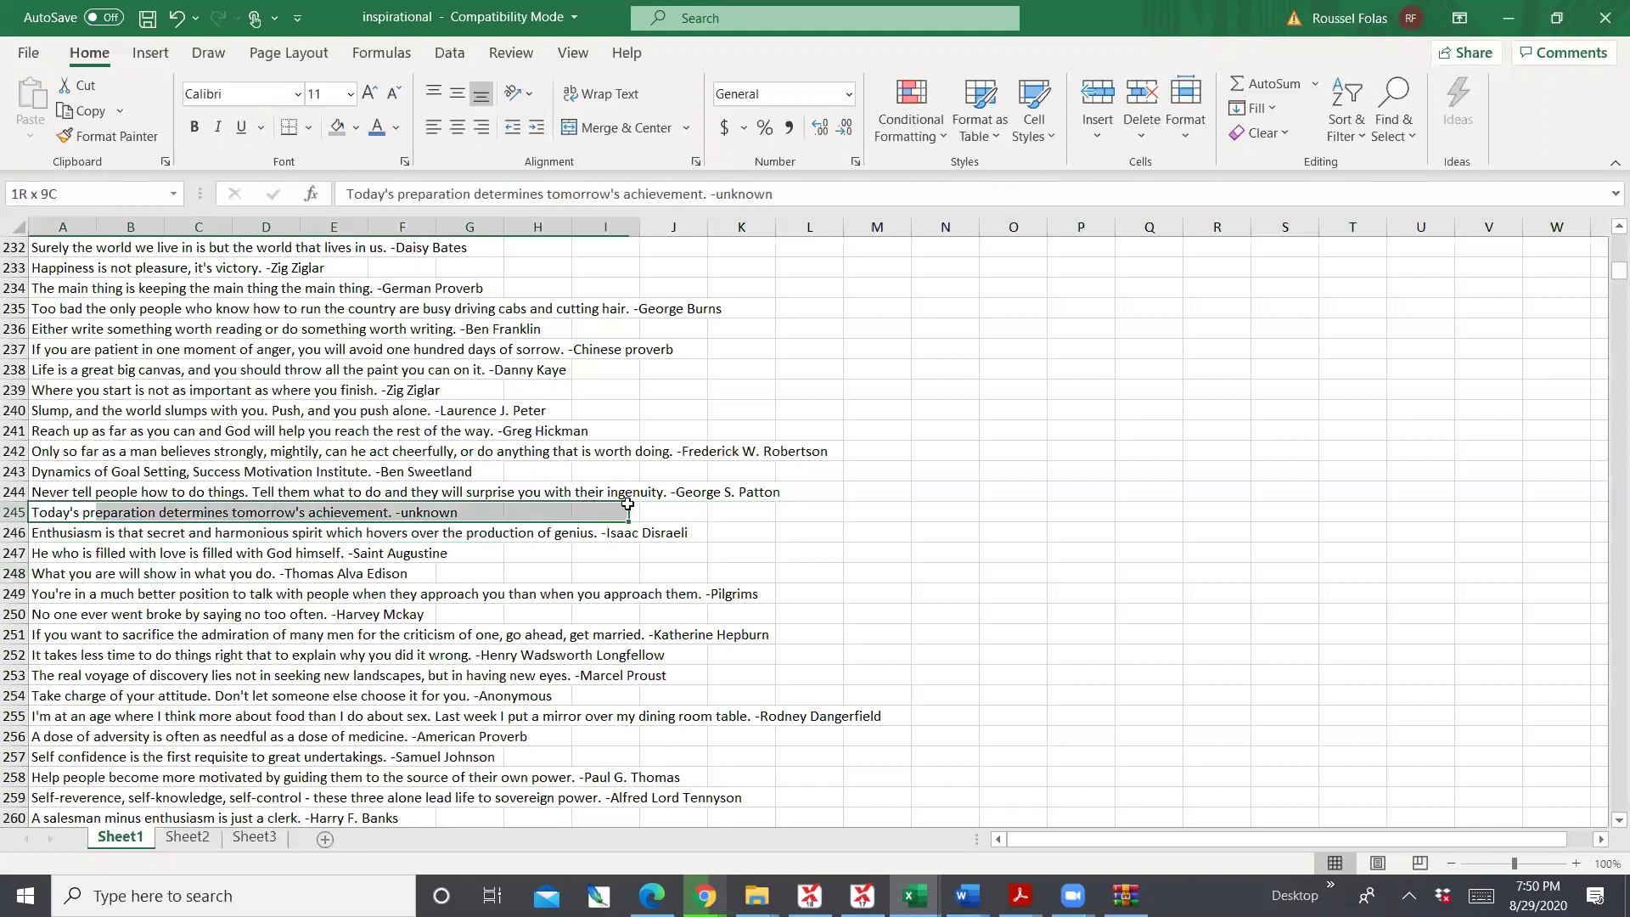
click(337, 552)
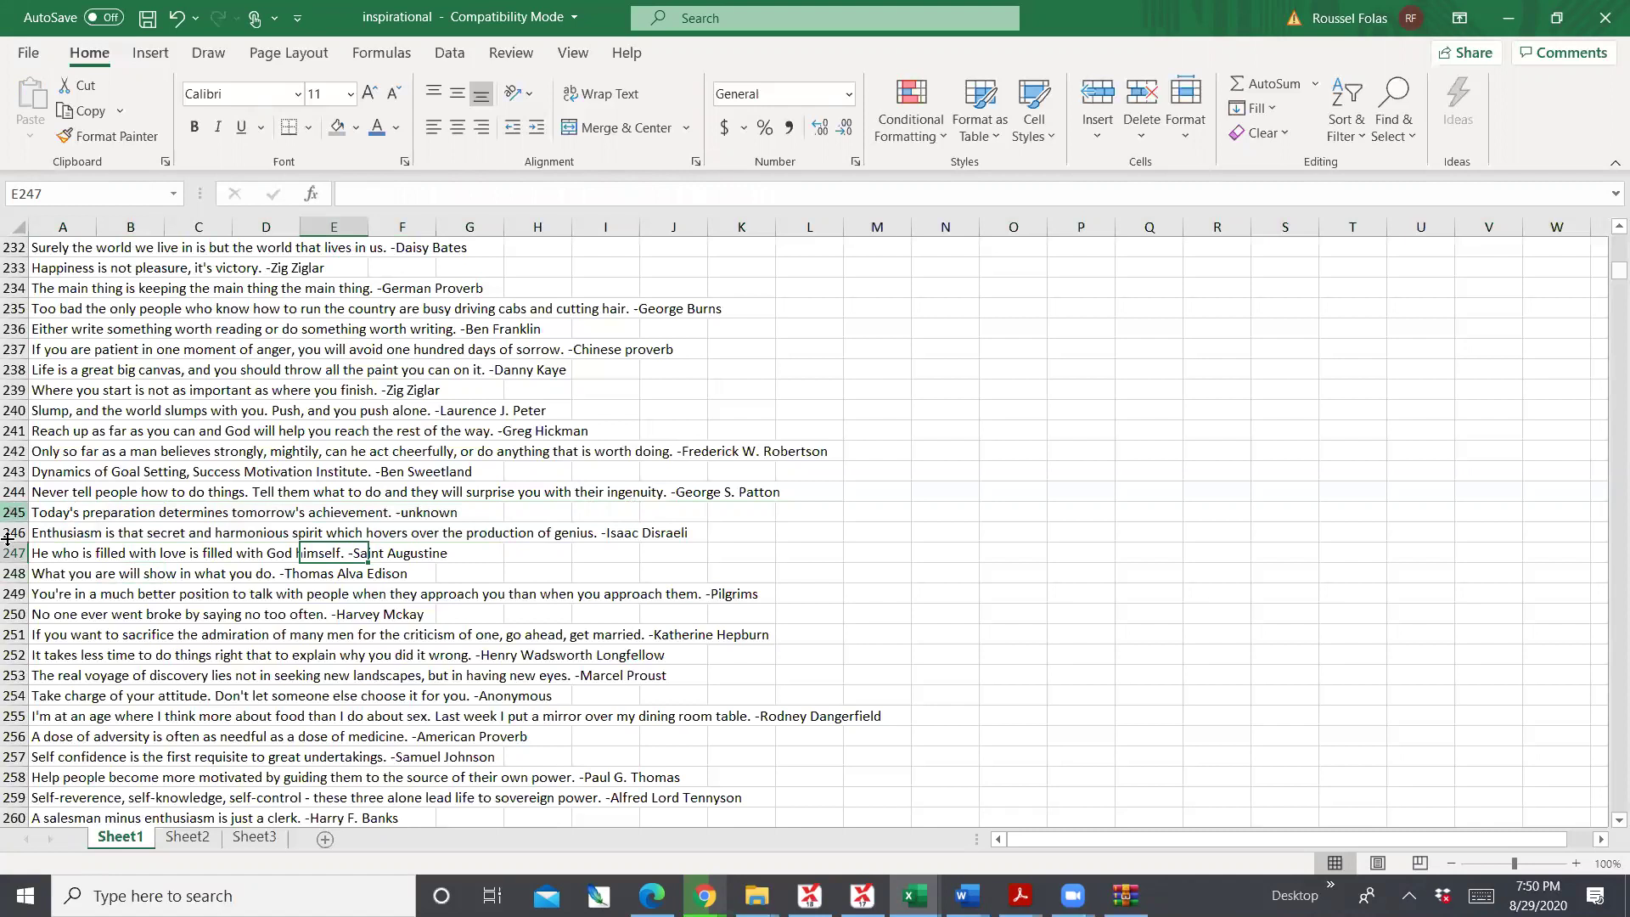
click(13, 511)
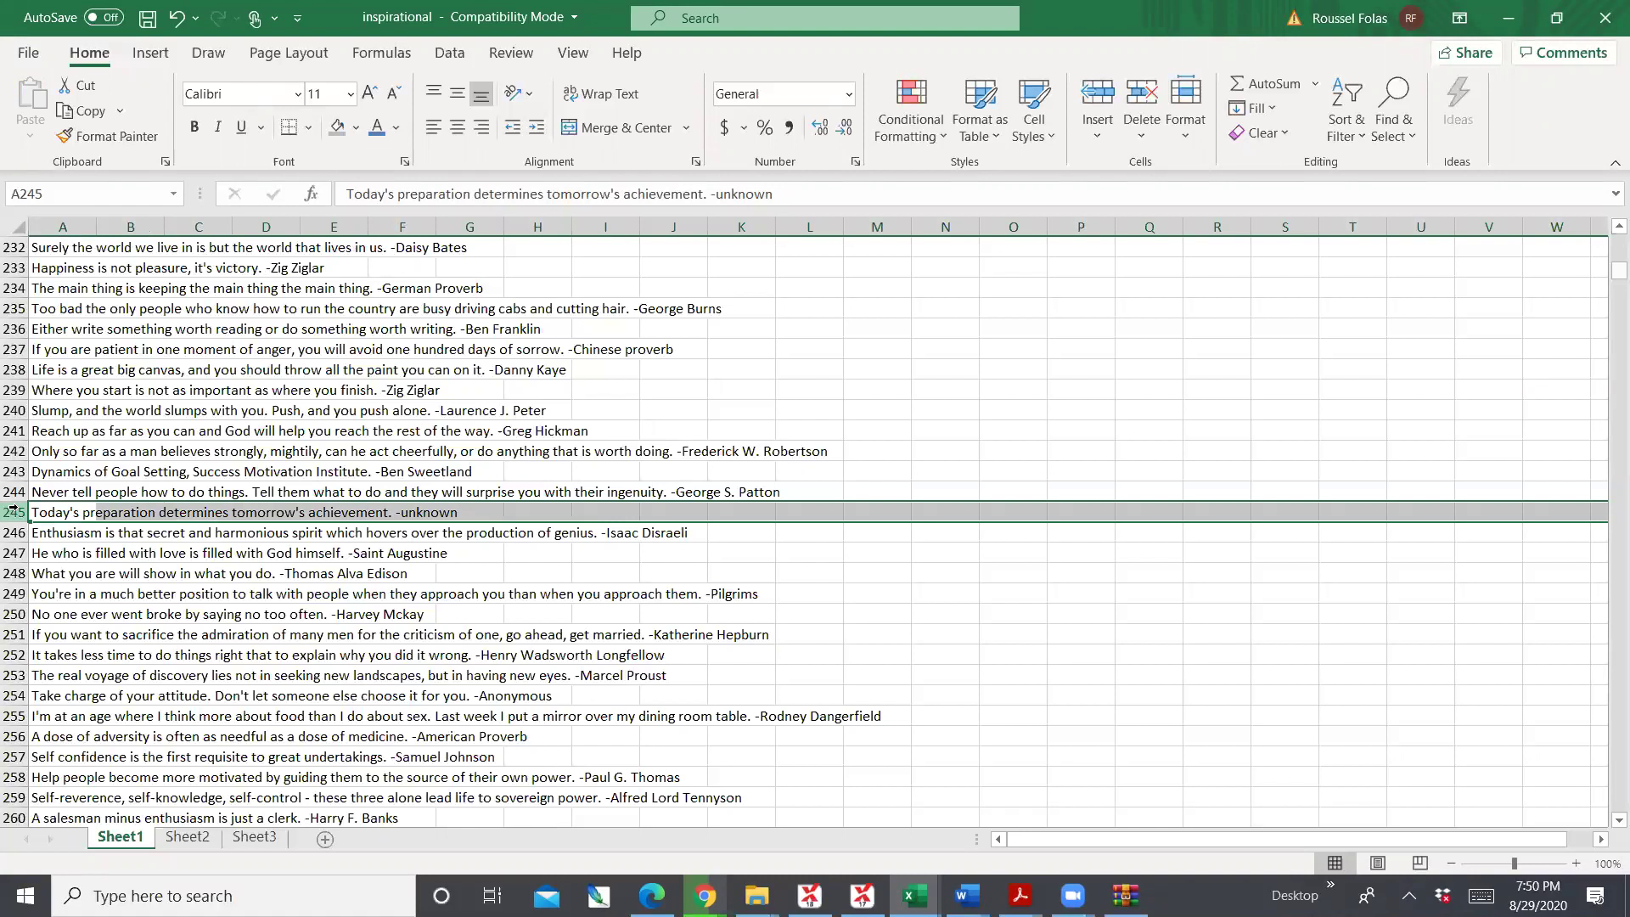
click(289, 633)
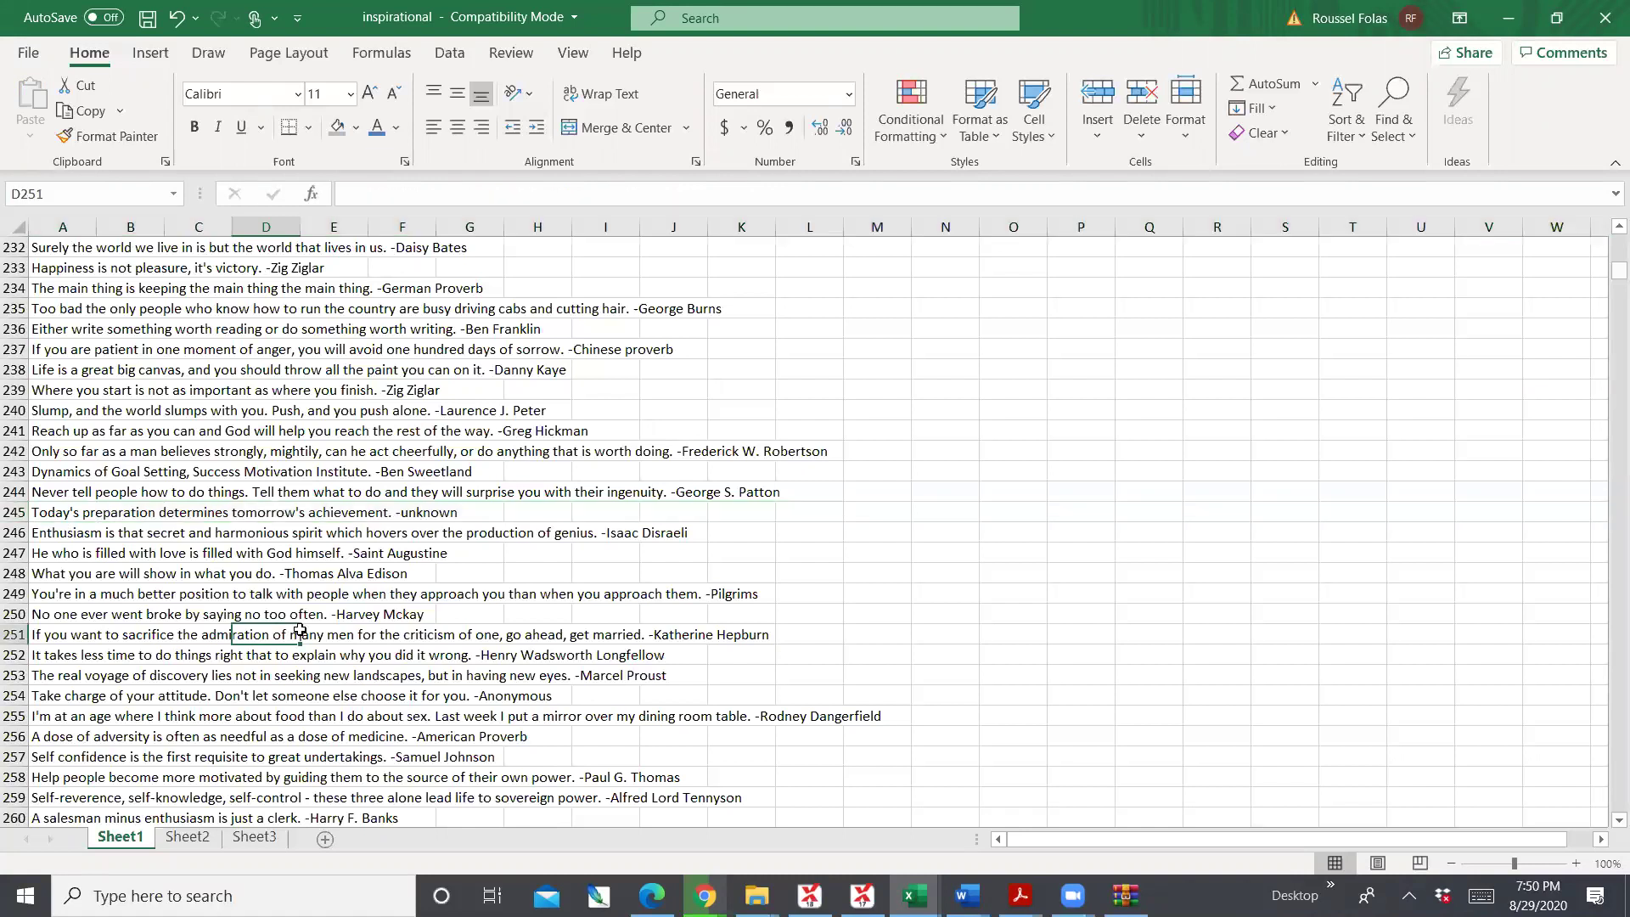
click(13, 511)
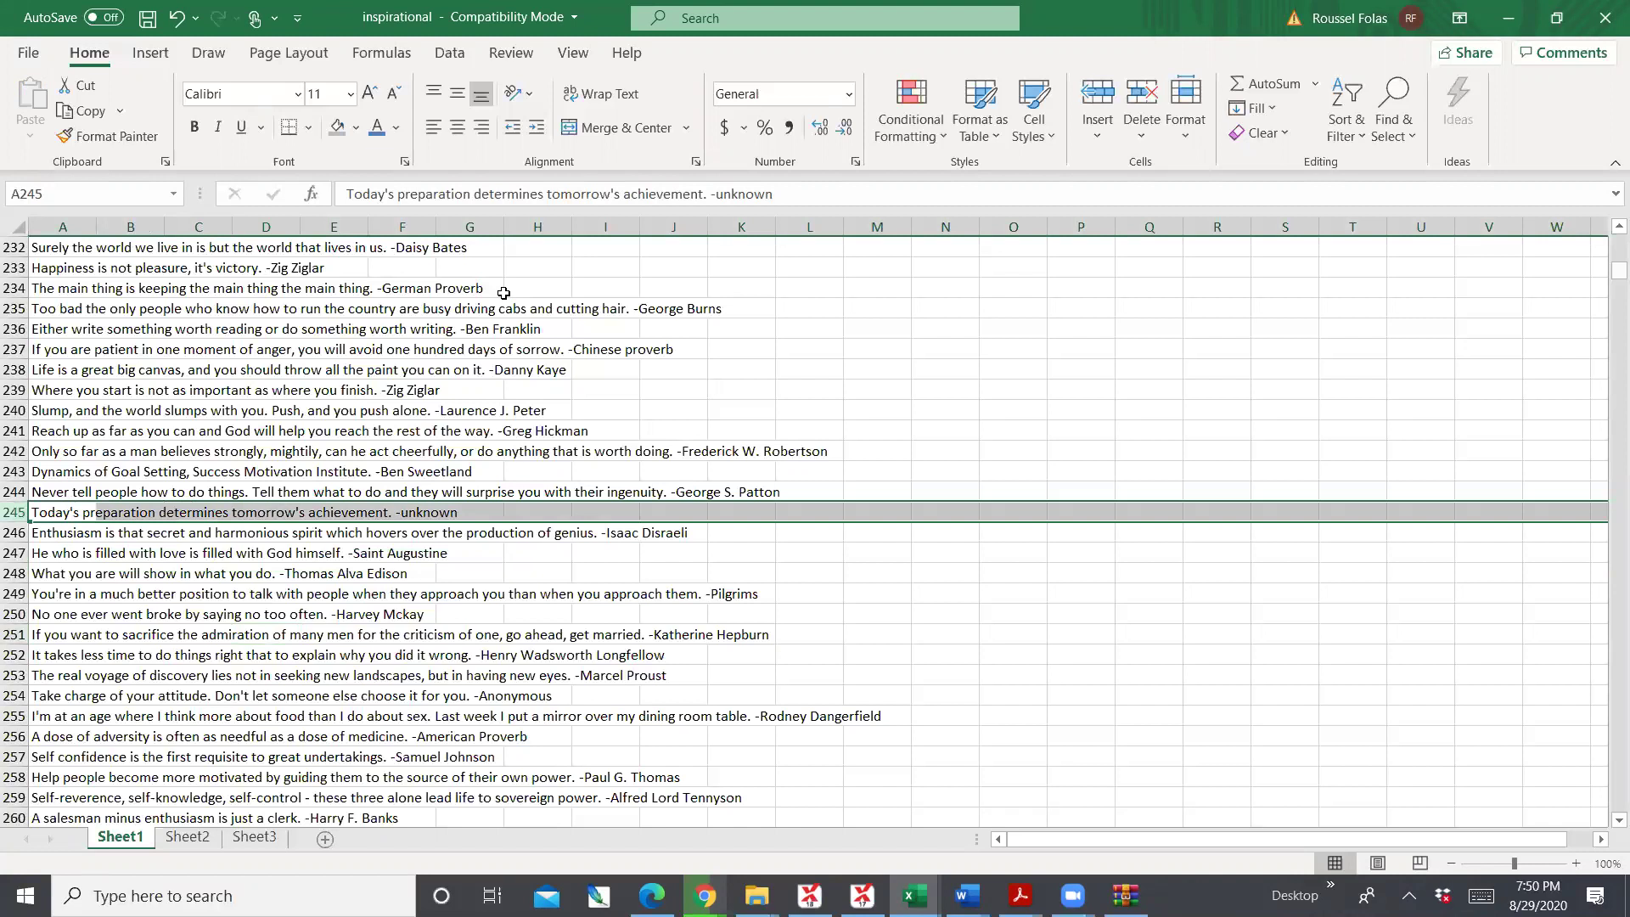
click(356, 128)
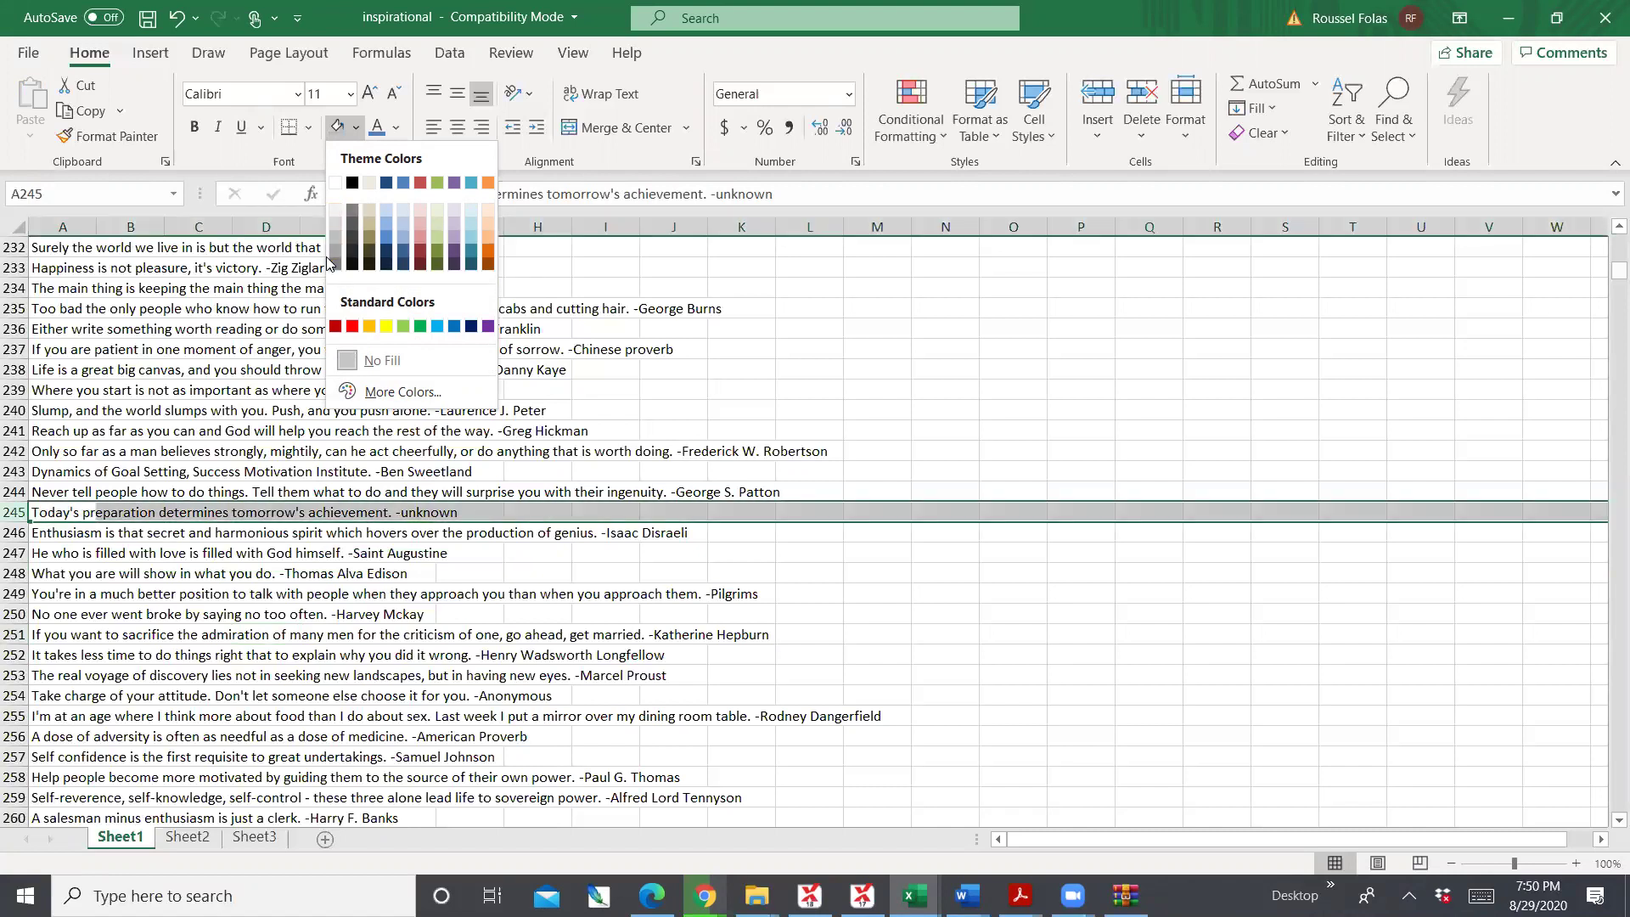
click(336, 241)
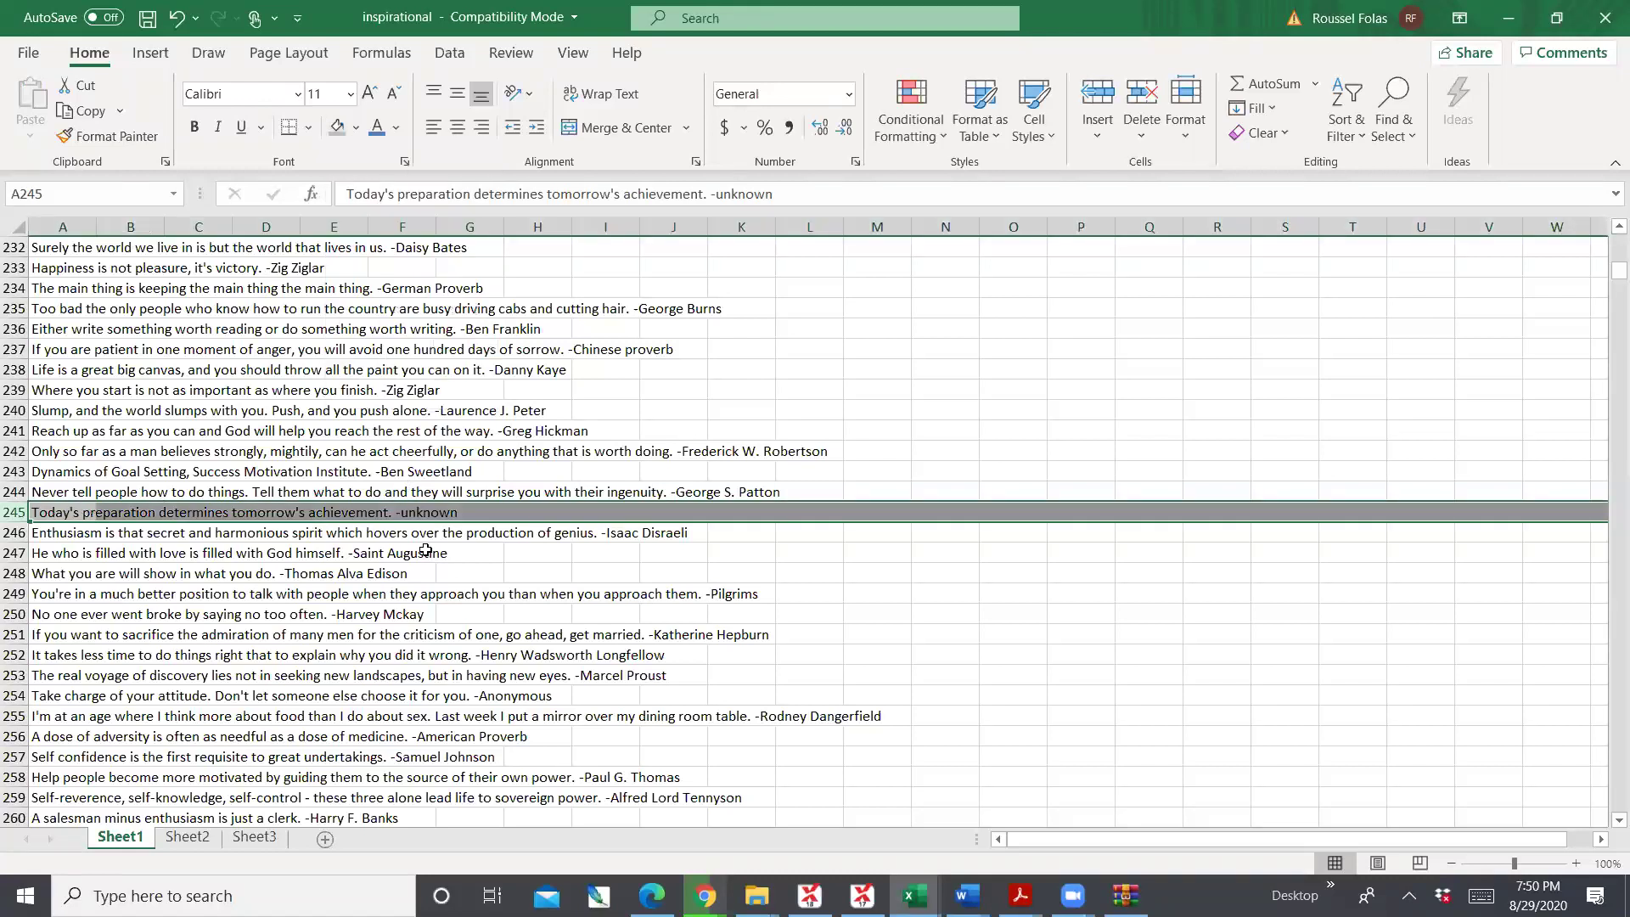
Deselect row 245 in the inspirational workbook and look through the quotes above and below the shaded row
click(420, 553)
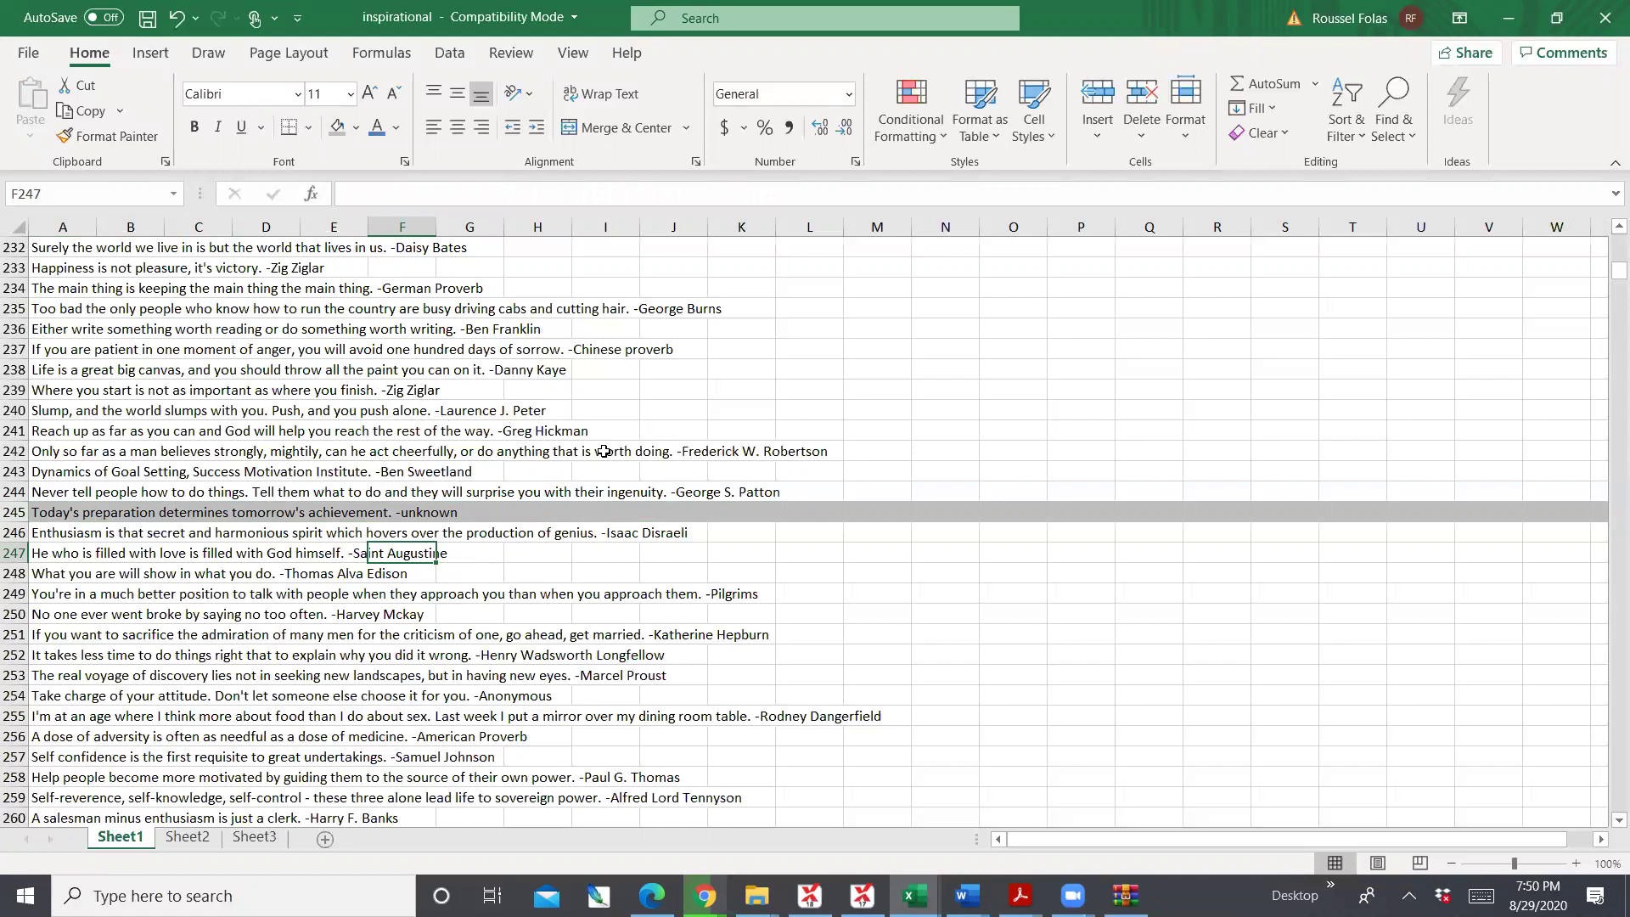
scroll(320, 424, up, 11)
scroll(320, 424, up, 20)
scroll(348, 388, up, 15)
scroll(382, 540, down, 17)
scroll(305, 493, down, 20)
scroll(295, 493, down, 13)
scroll(322, 481, up, 4)
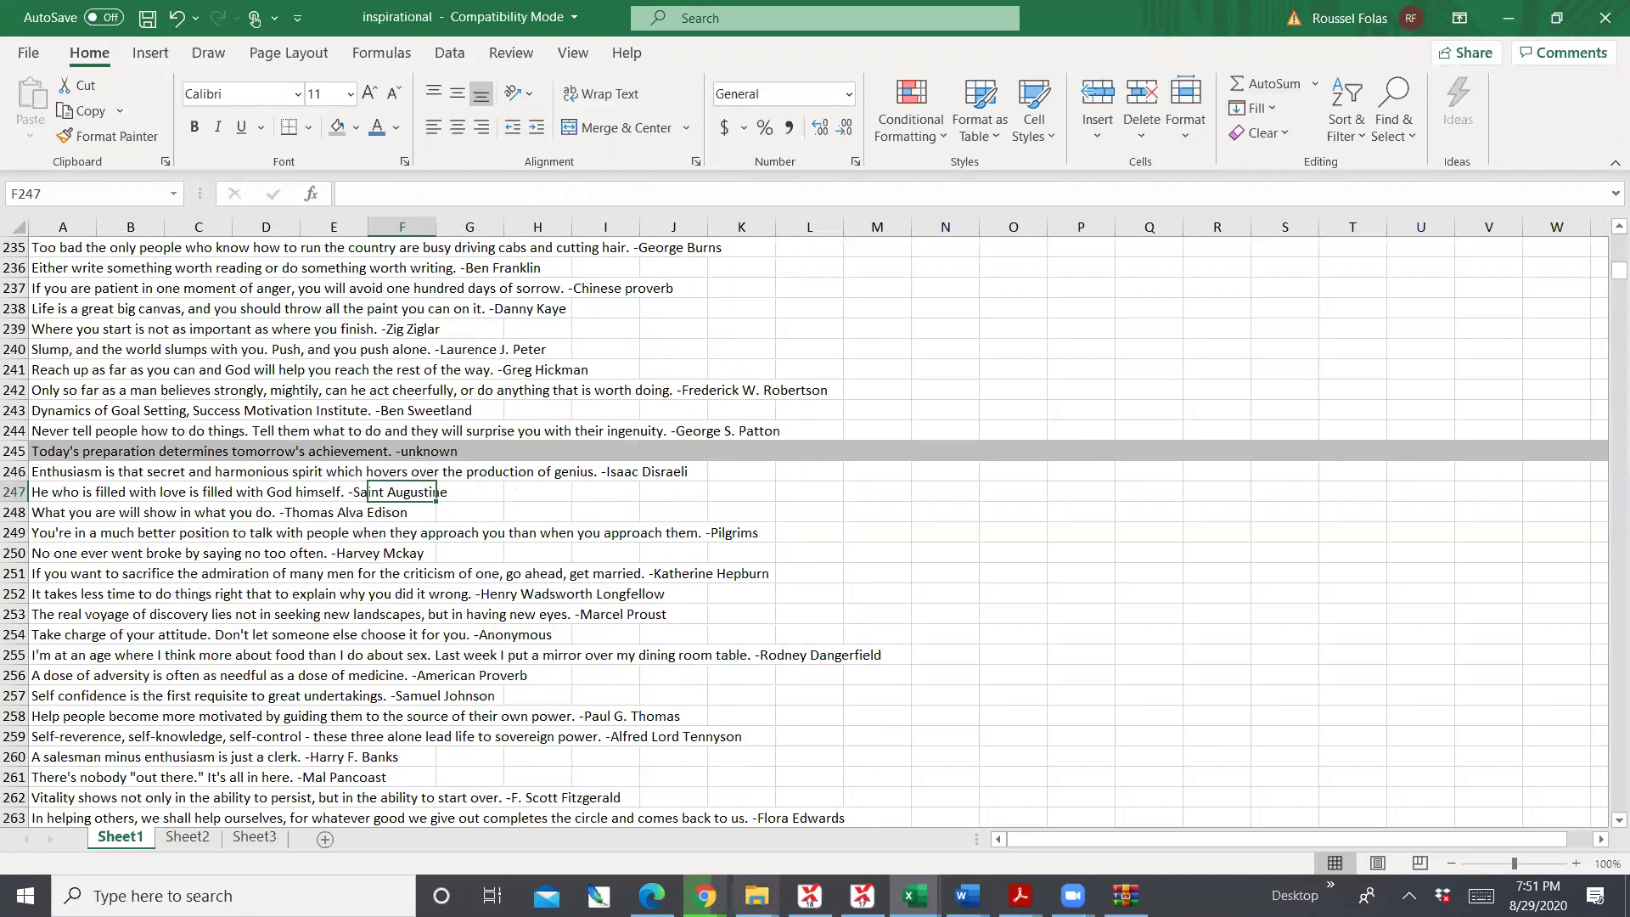
Switch to the one-liners workbook in Excel and remove the fill color from the whole of row 2
mouse_move(914, 896)
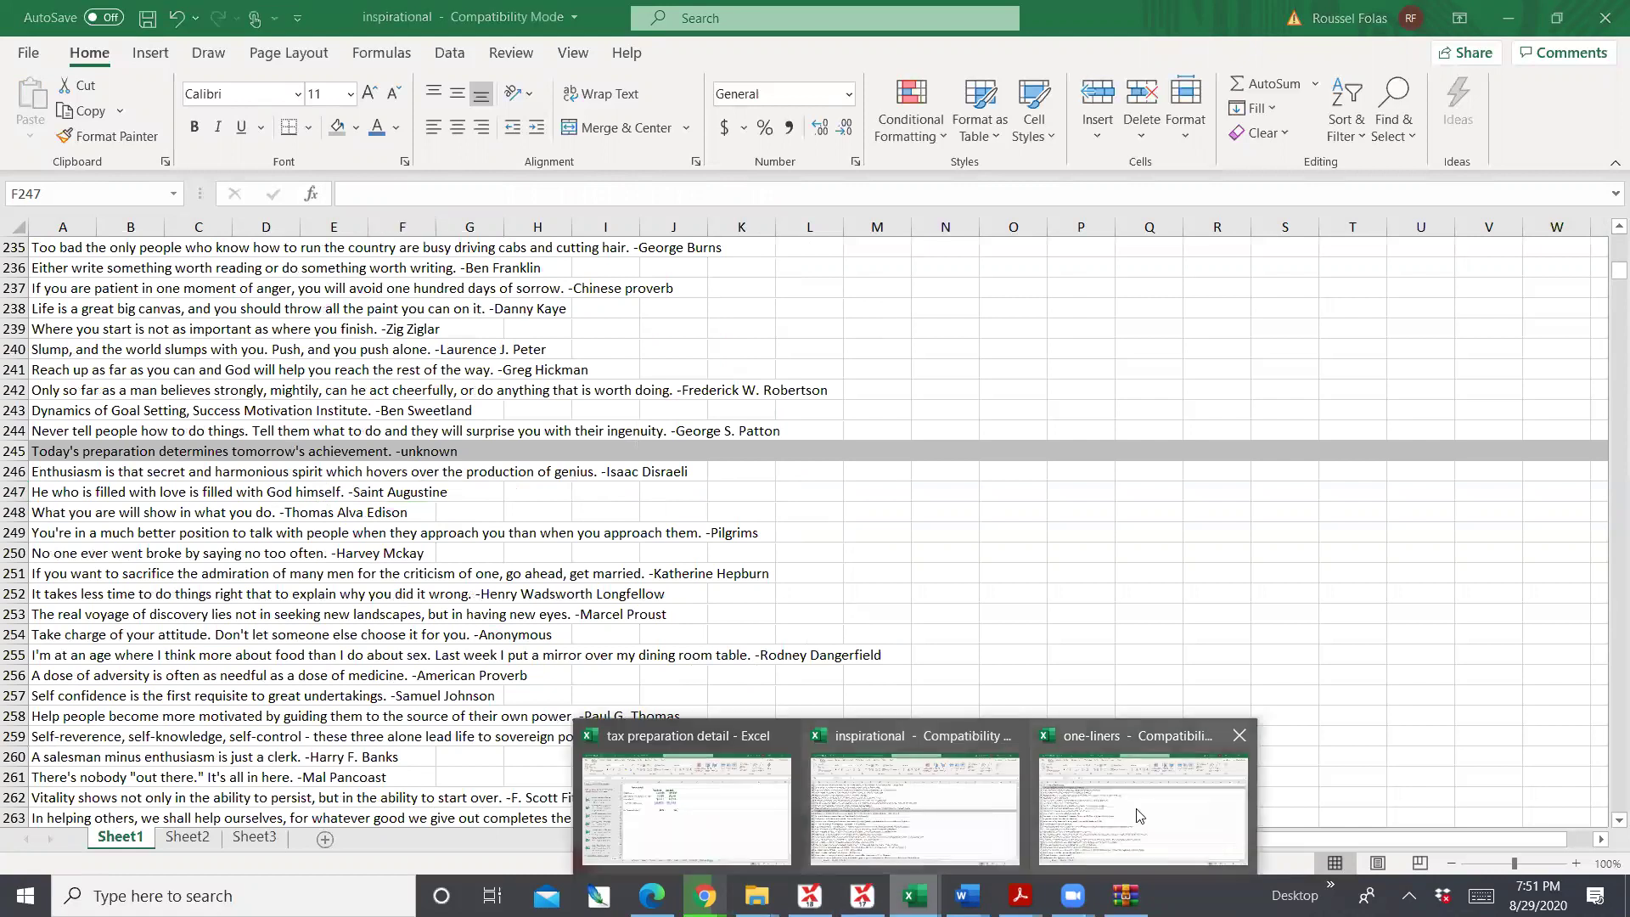
click(1138, 815)
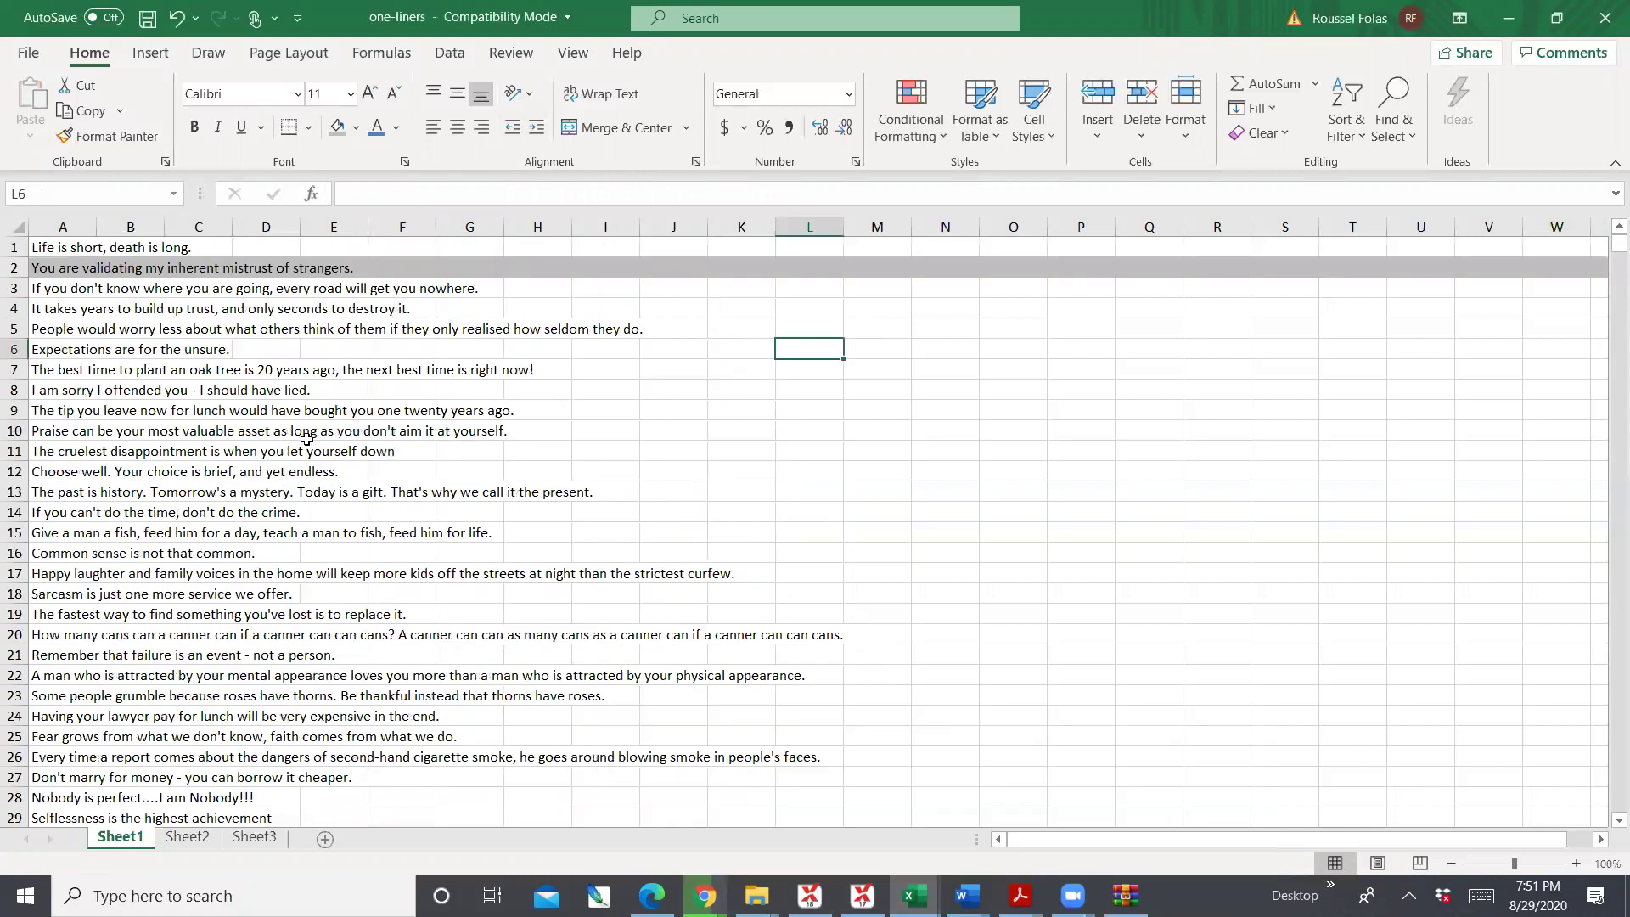
click(219, 377)
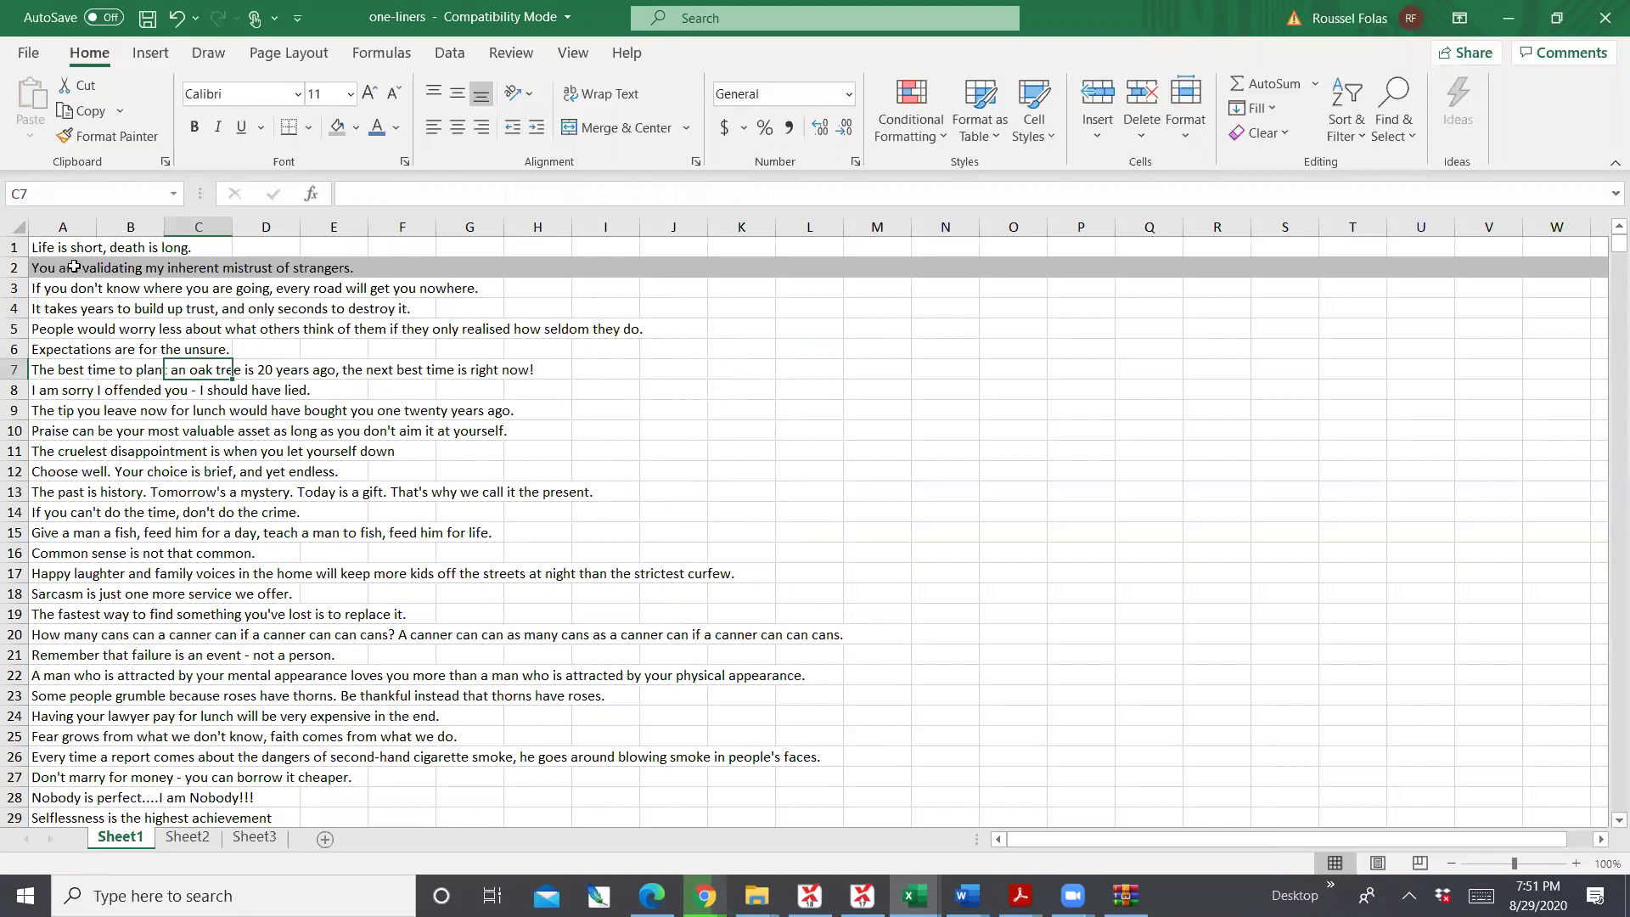
click(13, 268)
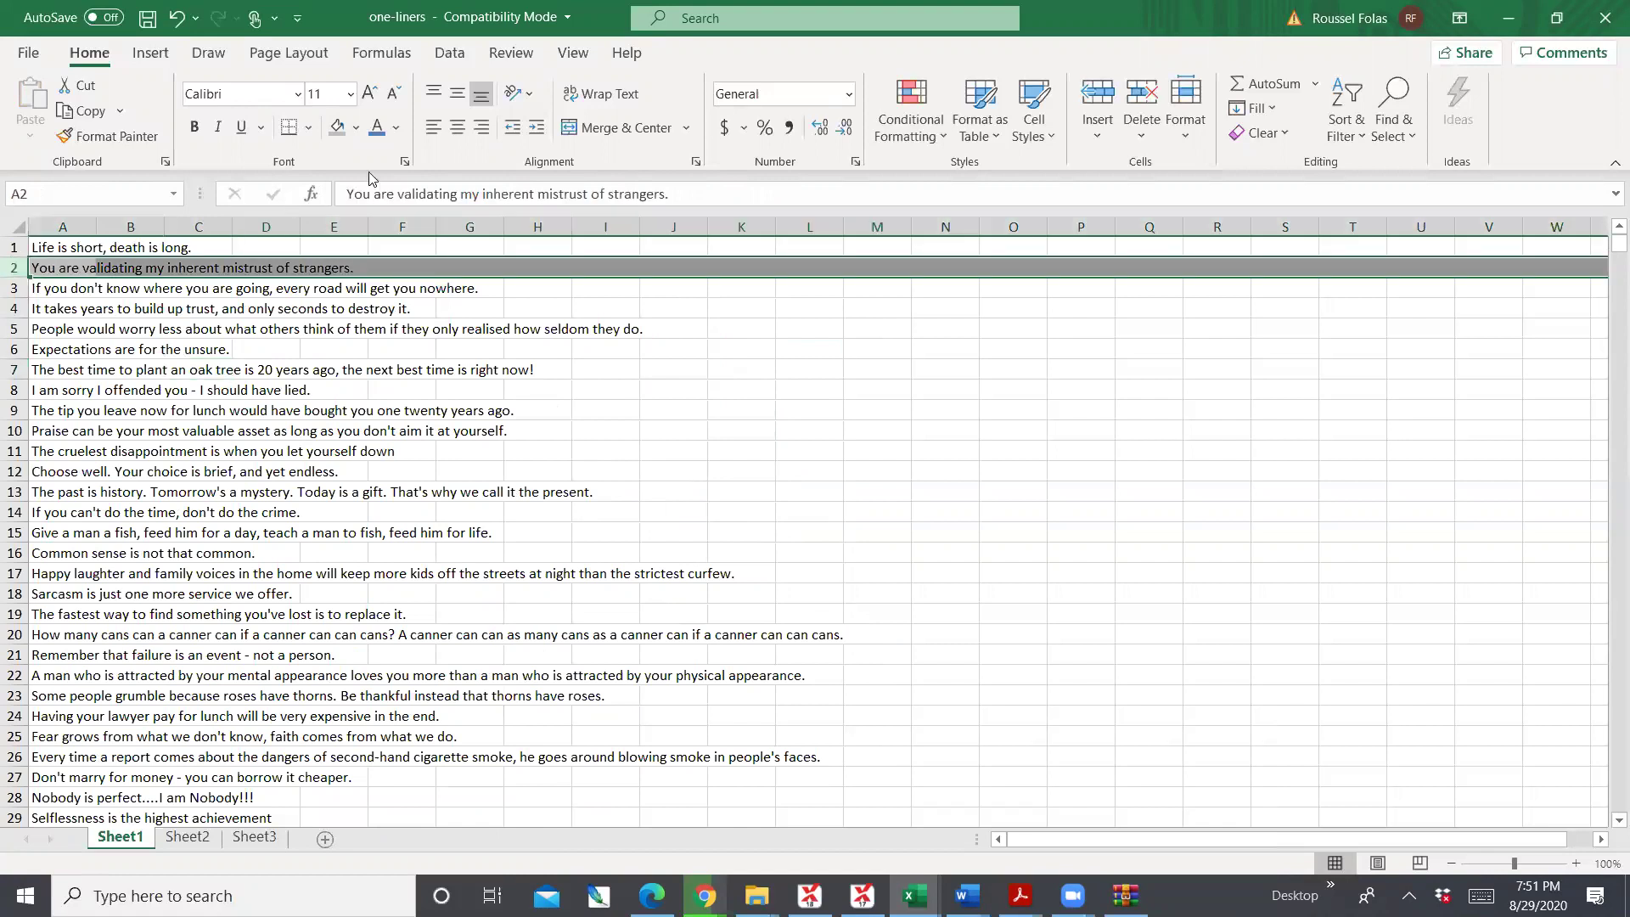
click(356, 127)
click(214, 361)
click(208, 366)
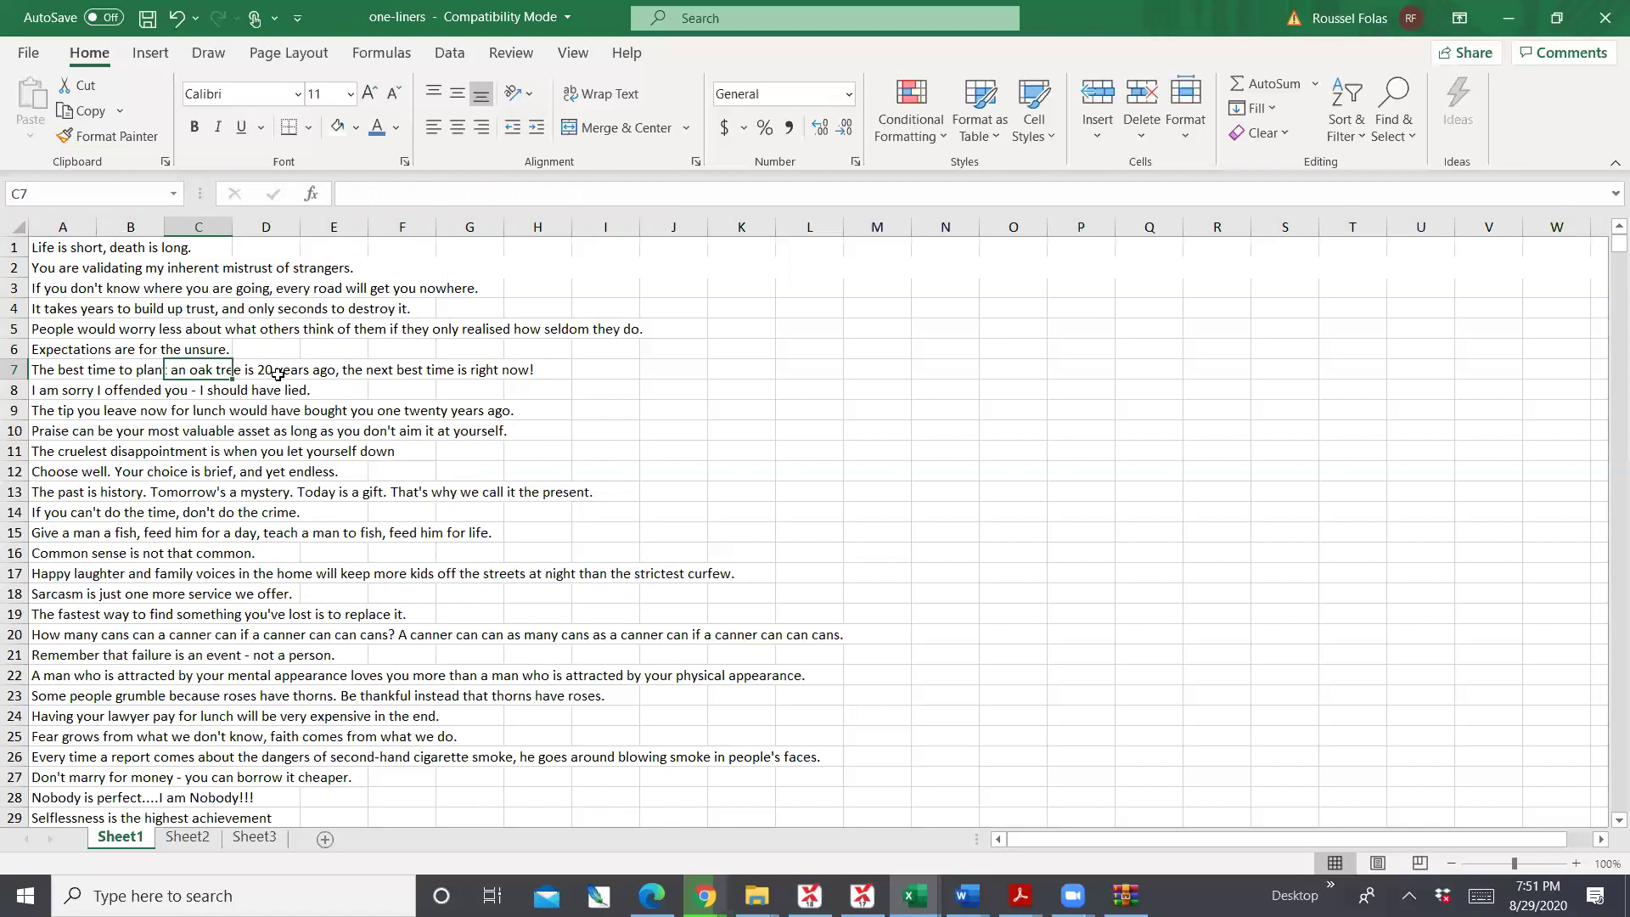
Shade the whole of row 7, containing the oak tree one-liner, with a gray fill
scroll(147, 415, down, 1)
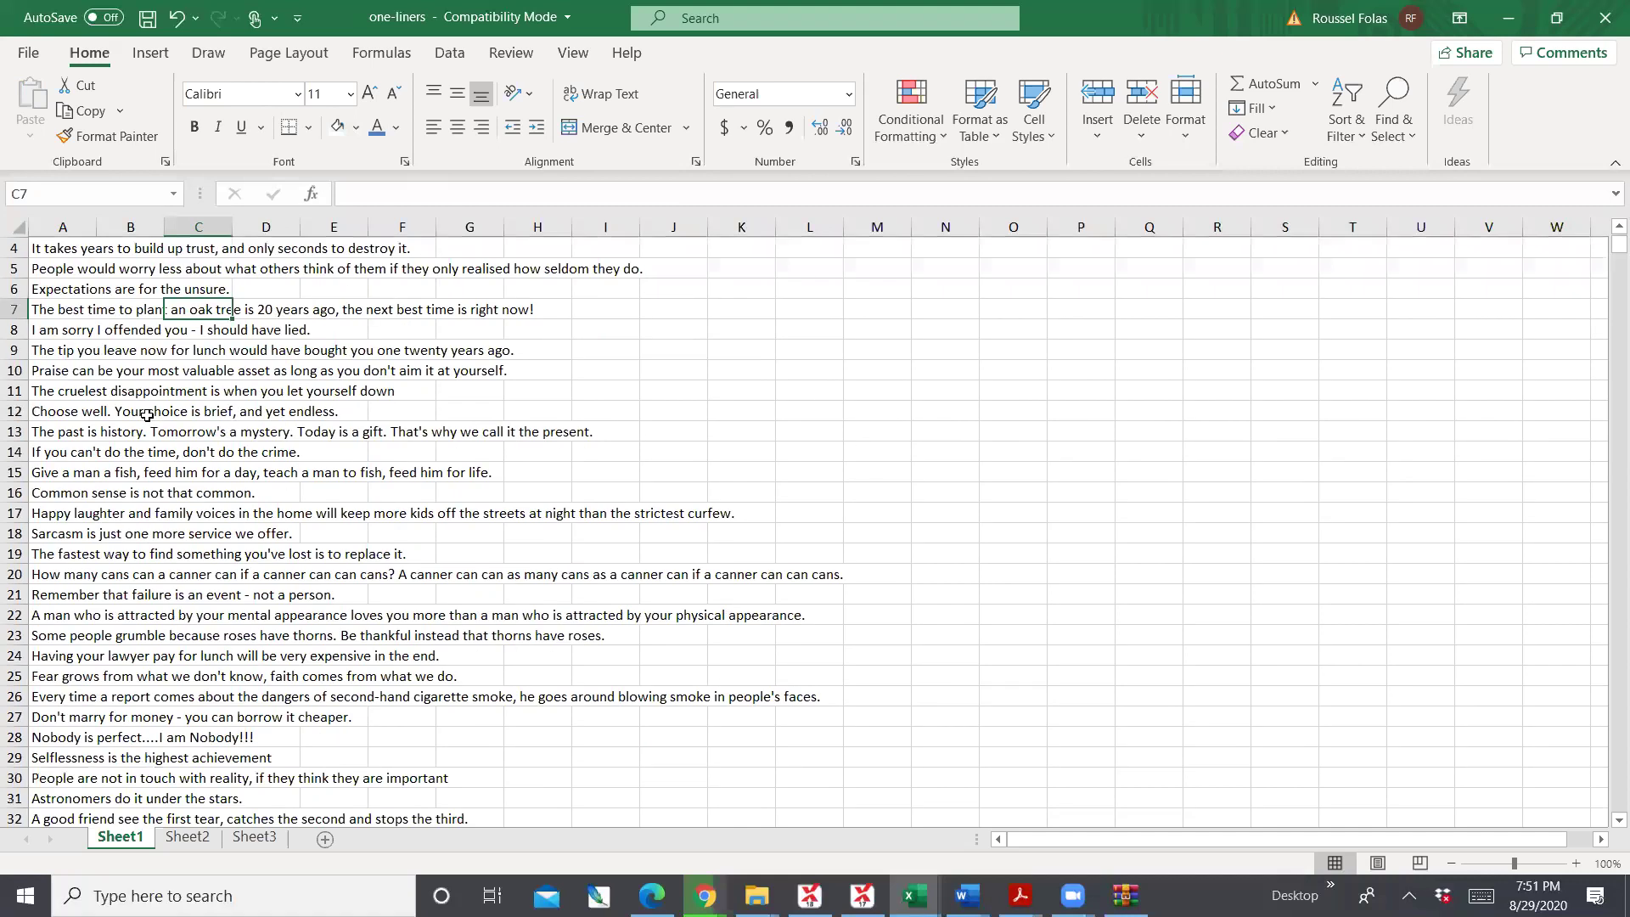
click(147, 414)
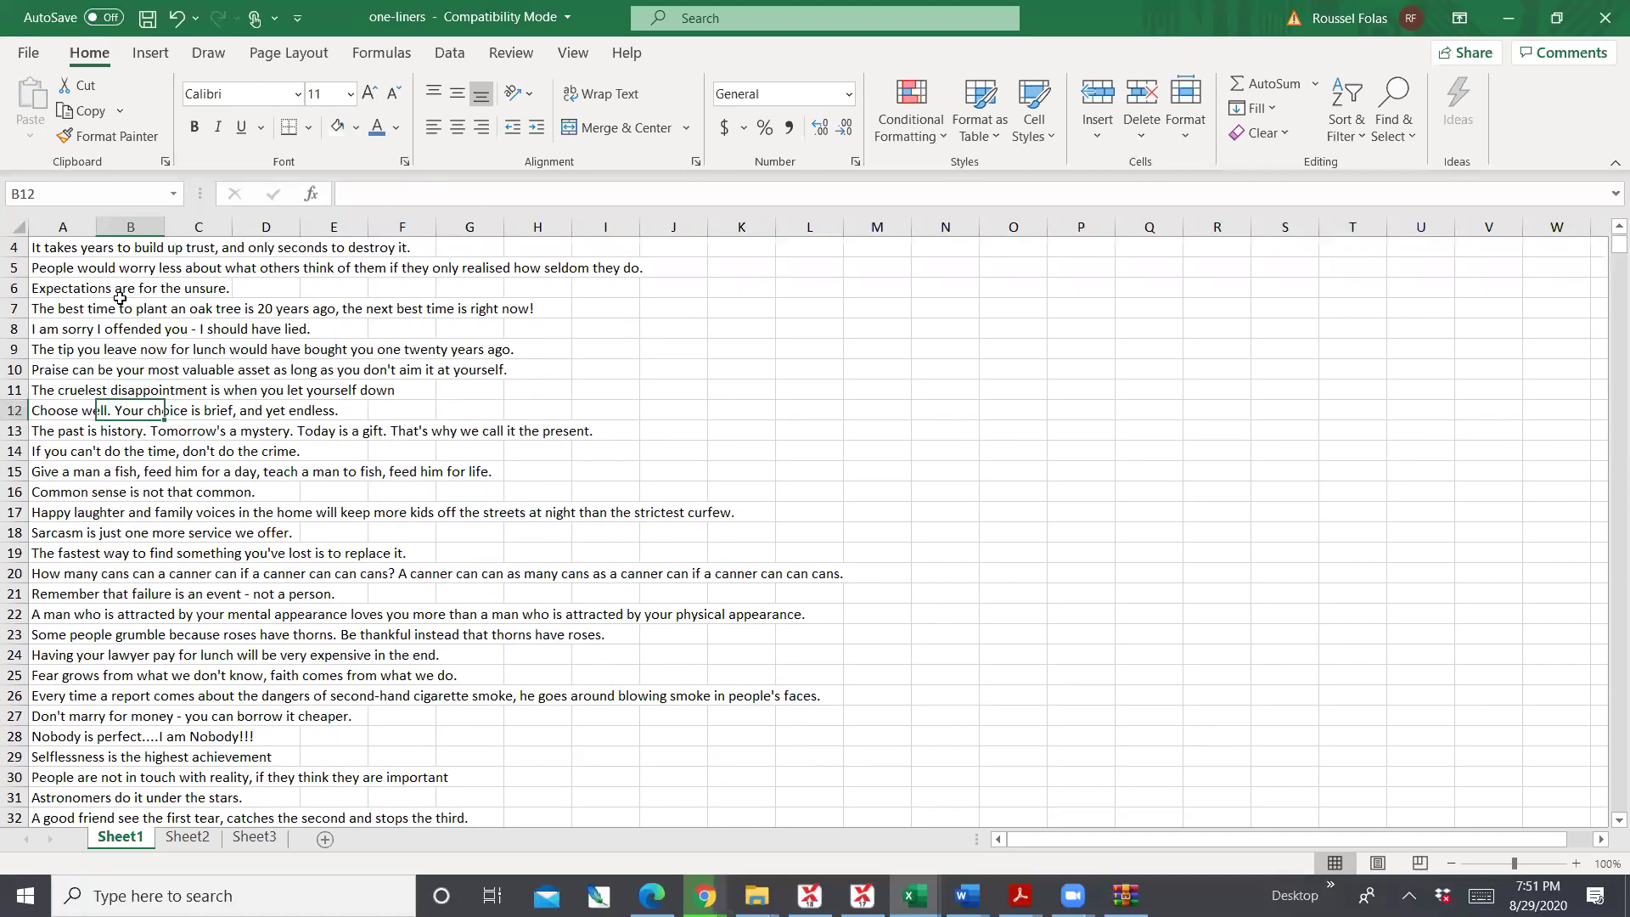
click(14, 308)
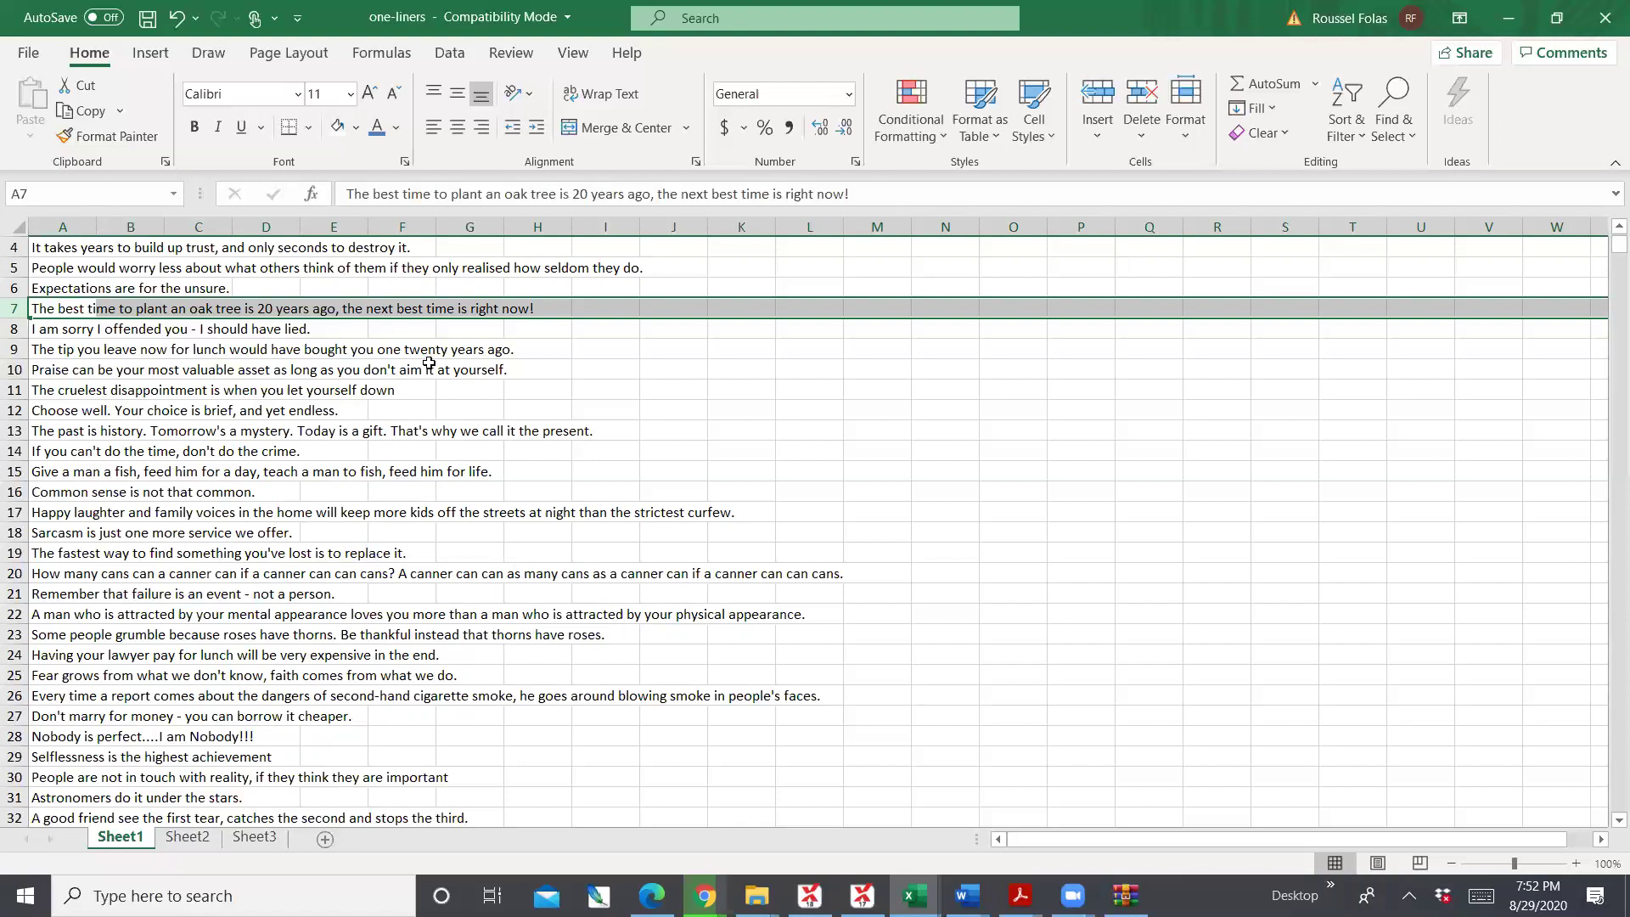
click(356, 138)
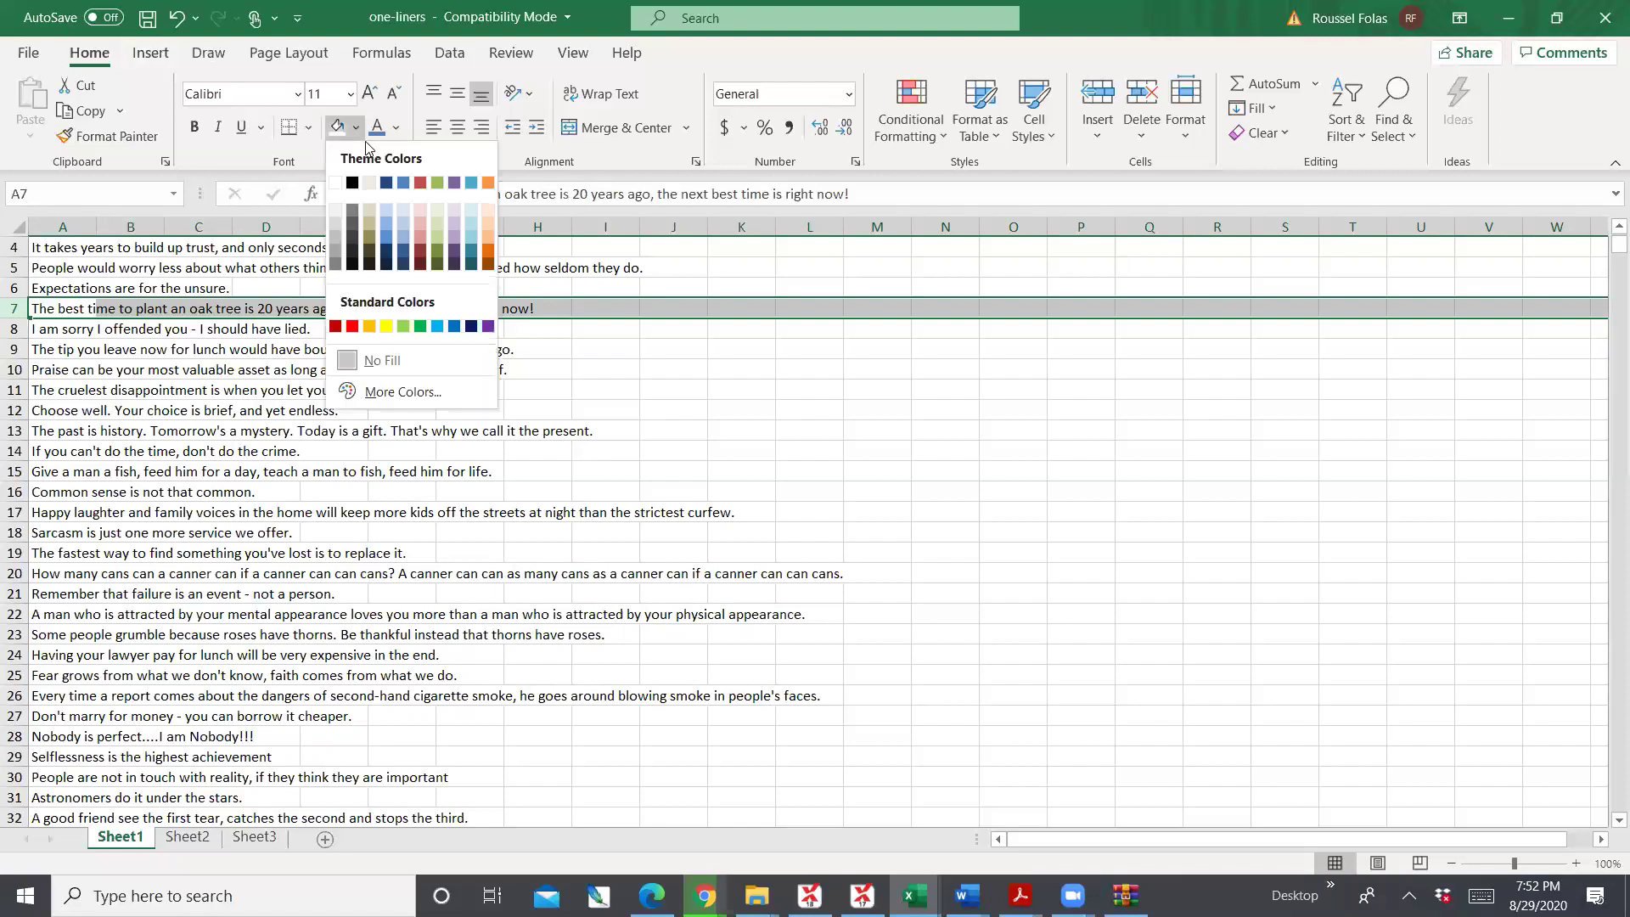
click(336, 250)
click(175, 382)
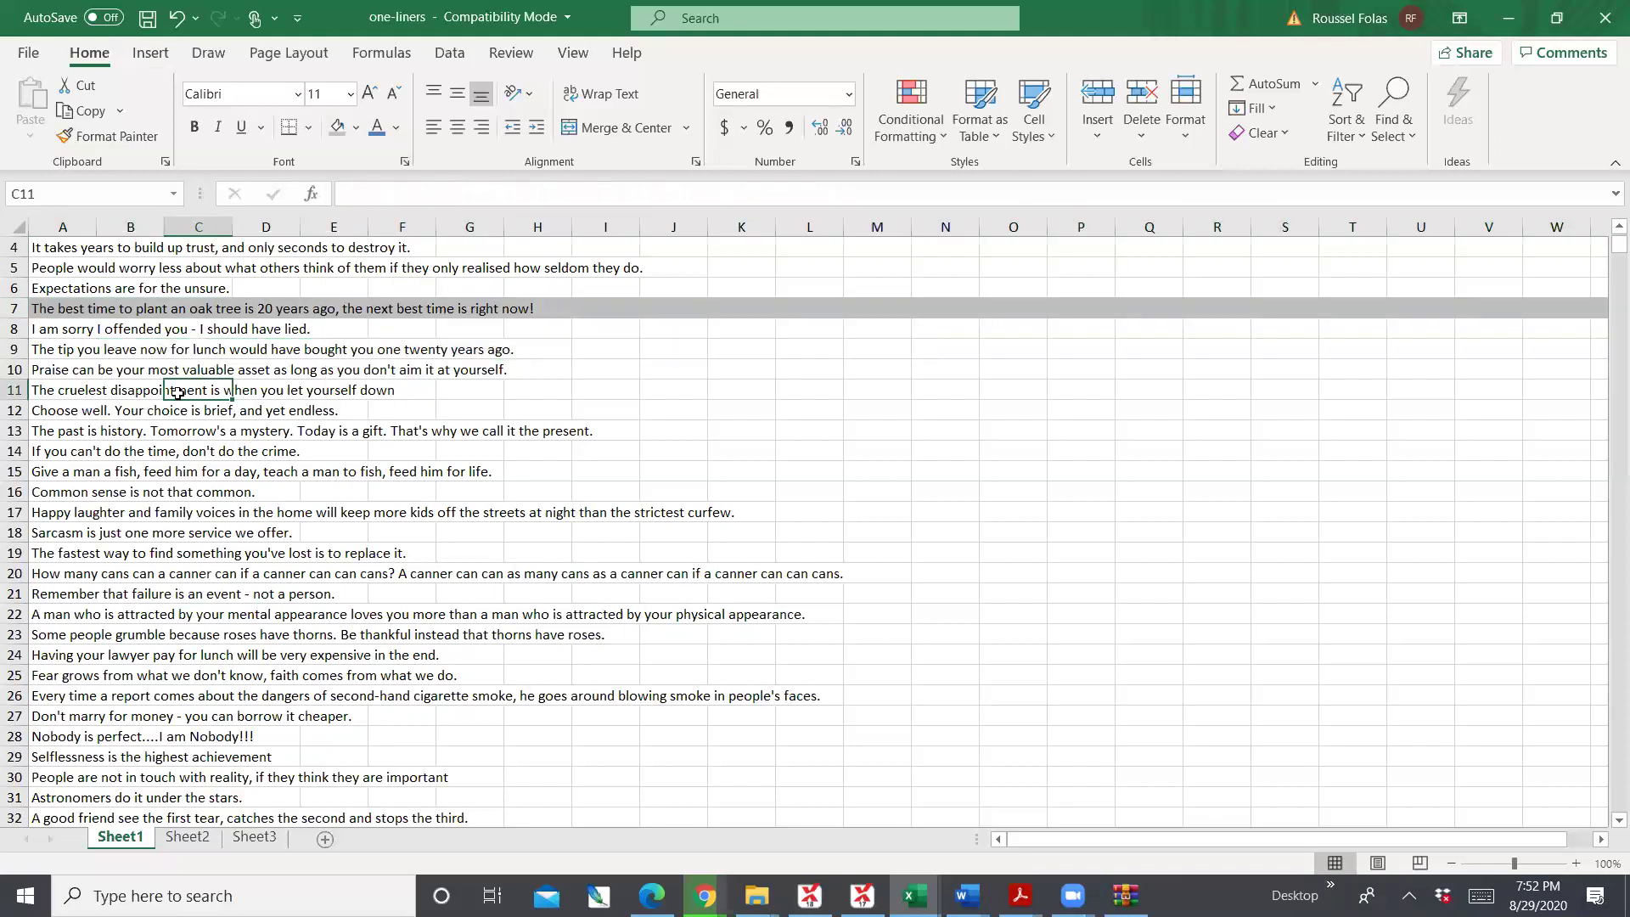
Shade the whole of row 20, containing the canner one-liner, with the same gray fill
scroll(127, 394, down, 2)
scroll(141, 402, down, 1)
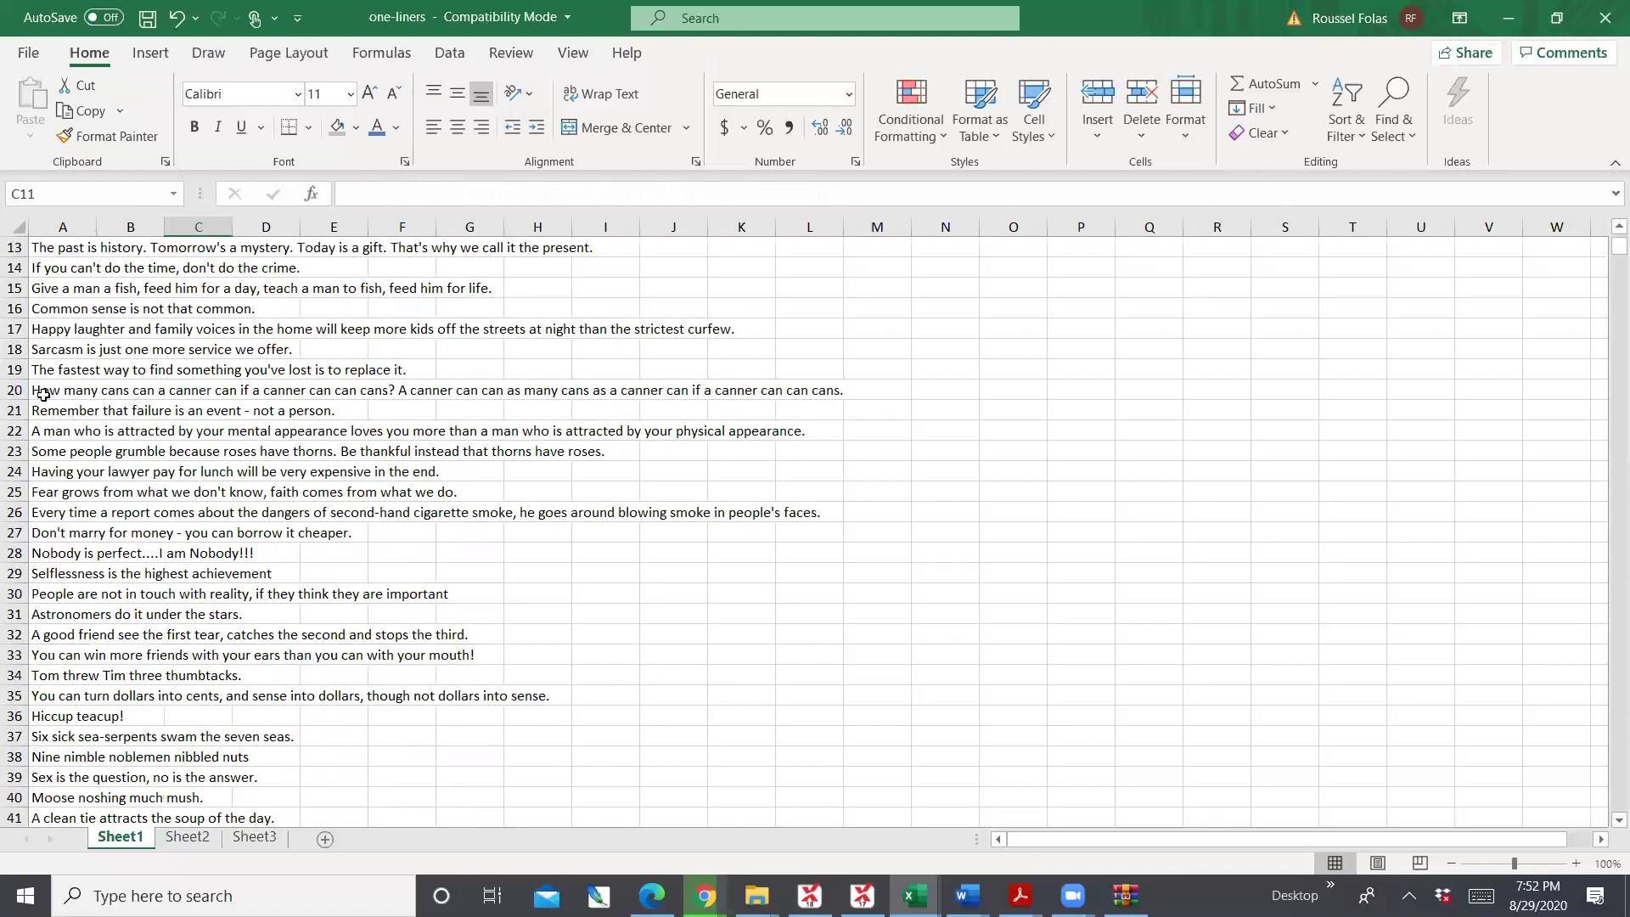
click(37, 391)
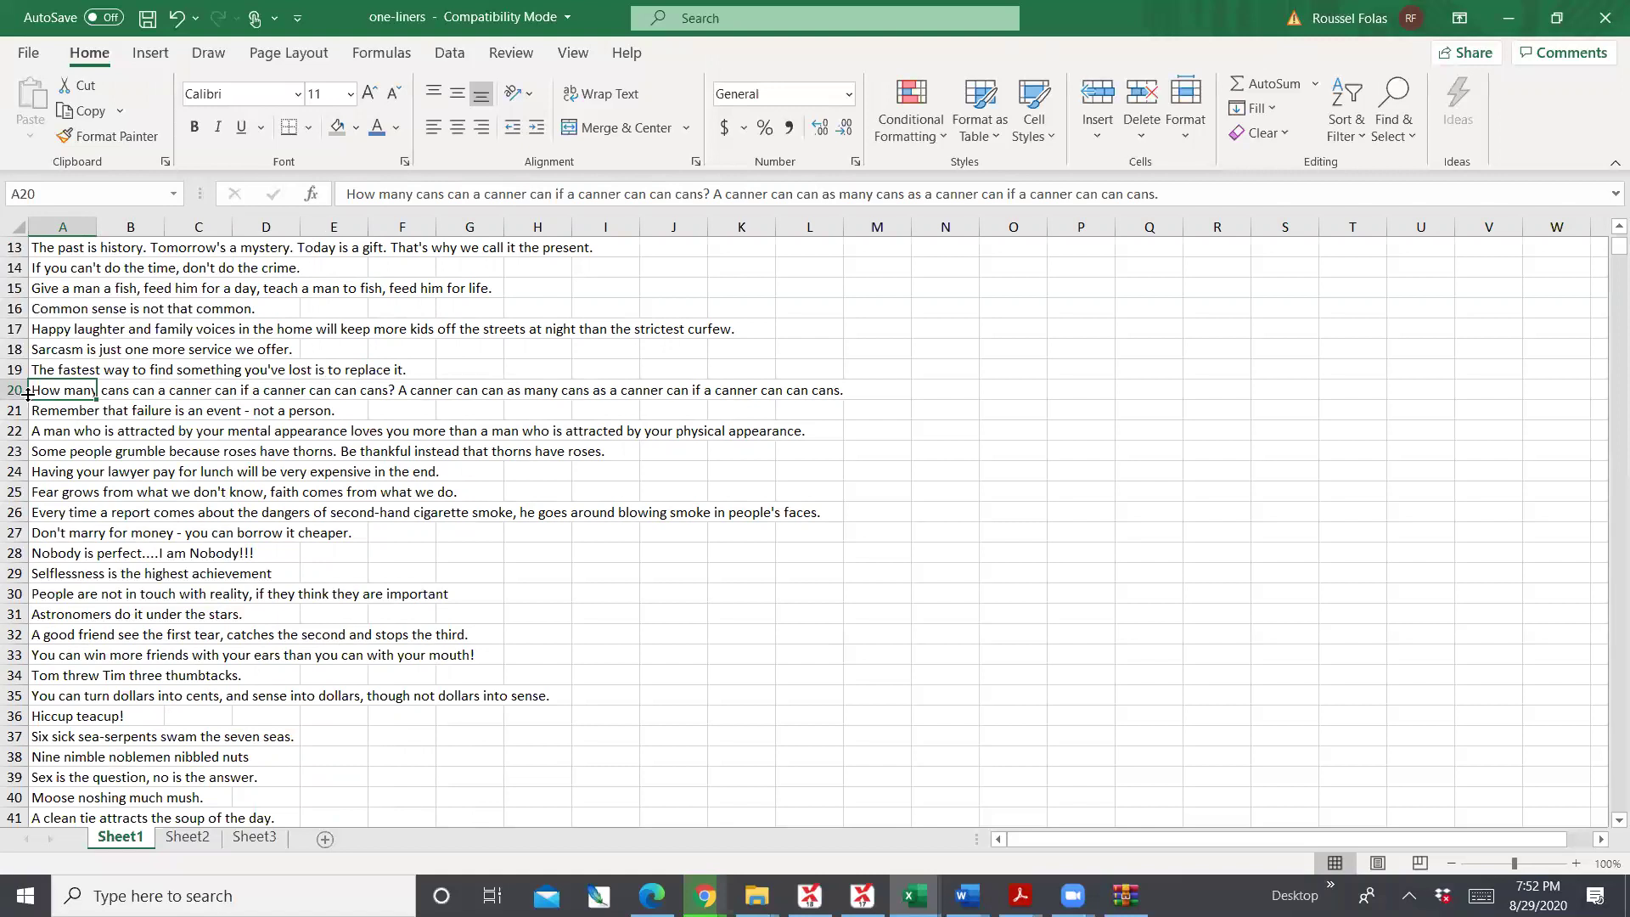
click(14, 389)
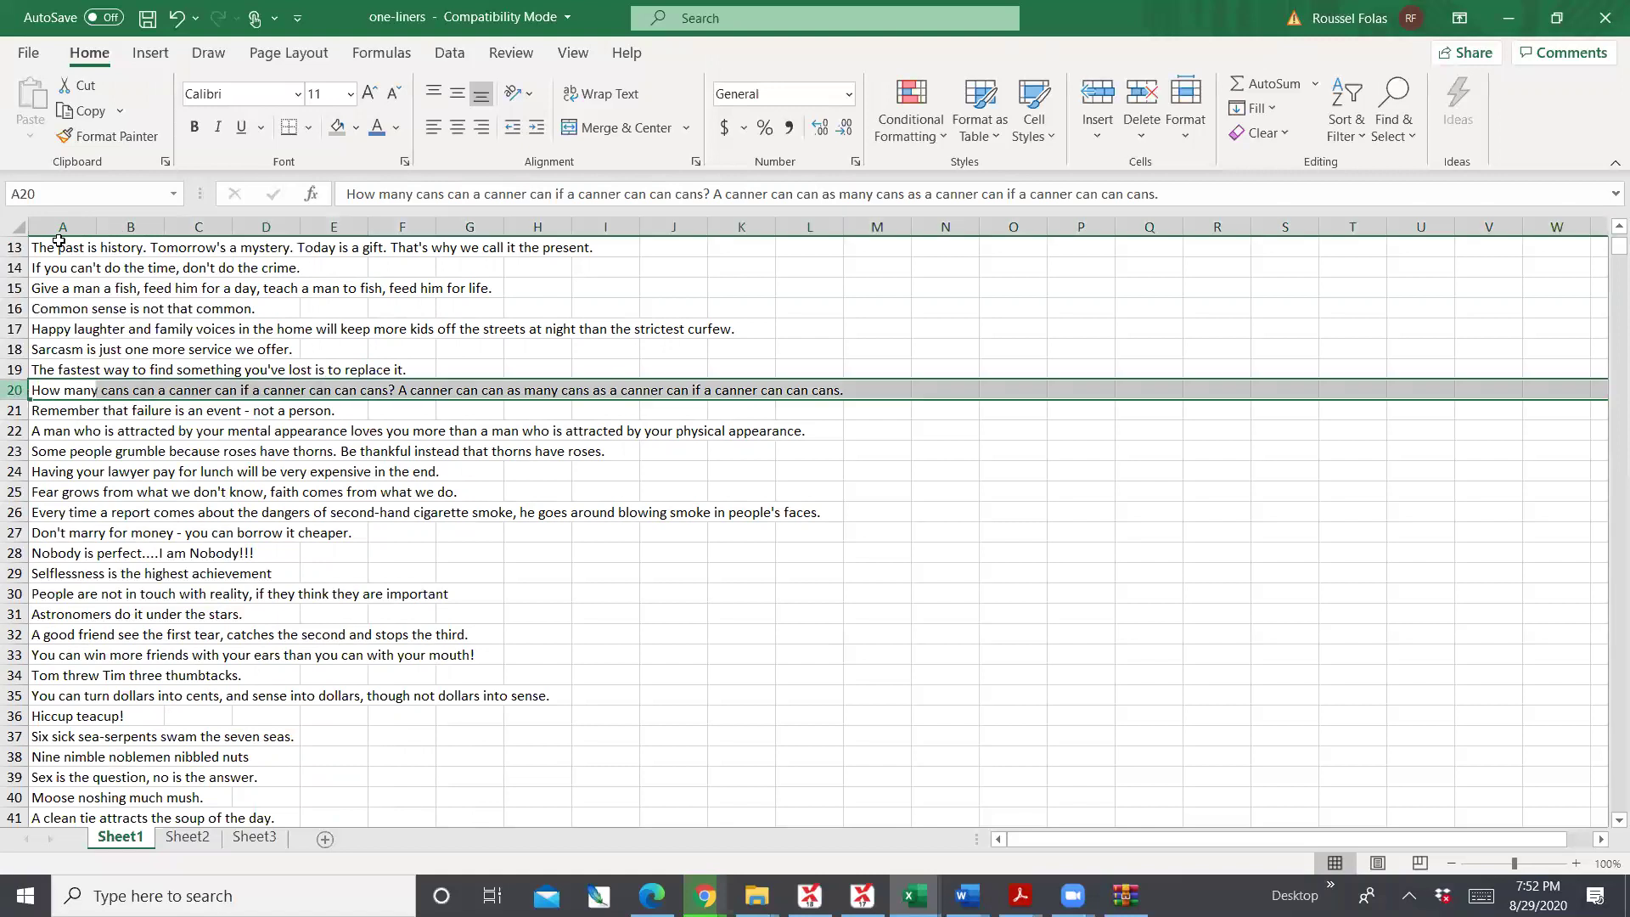
click(337, 126)
click(221, 435)
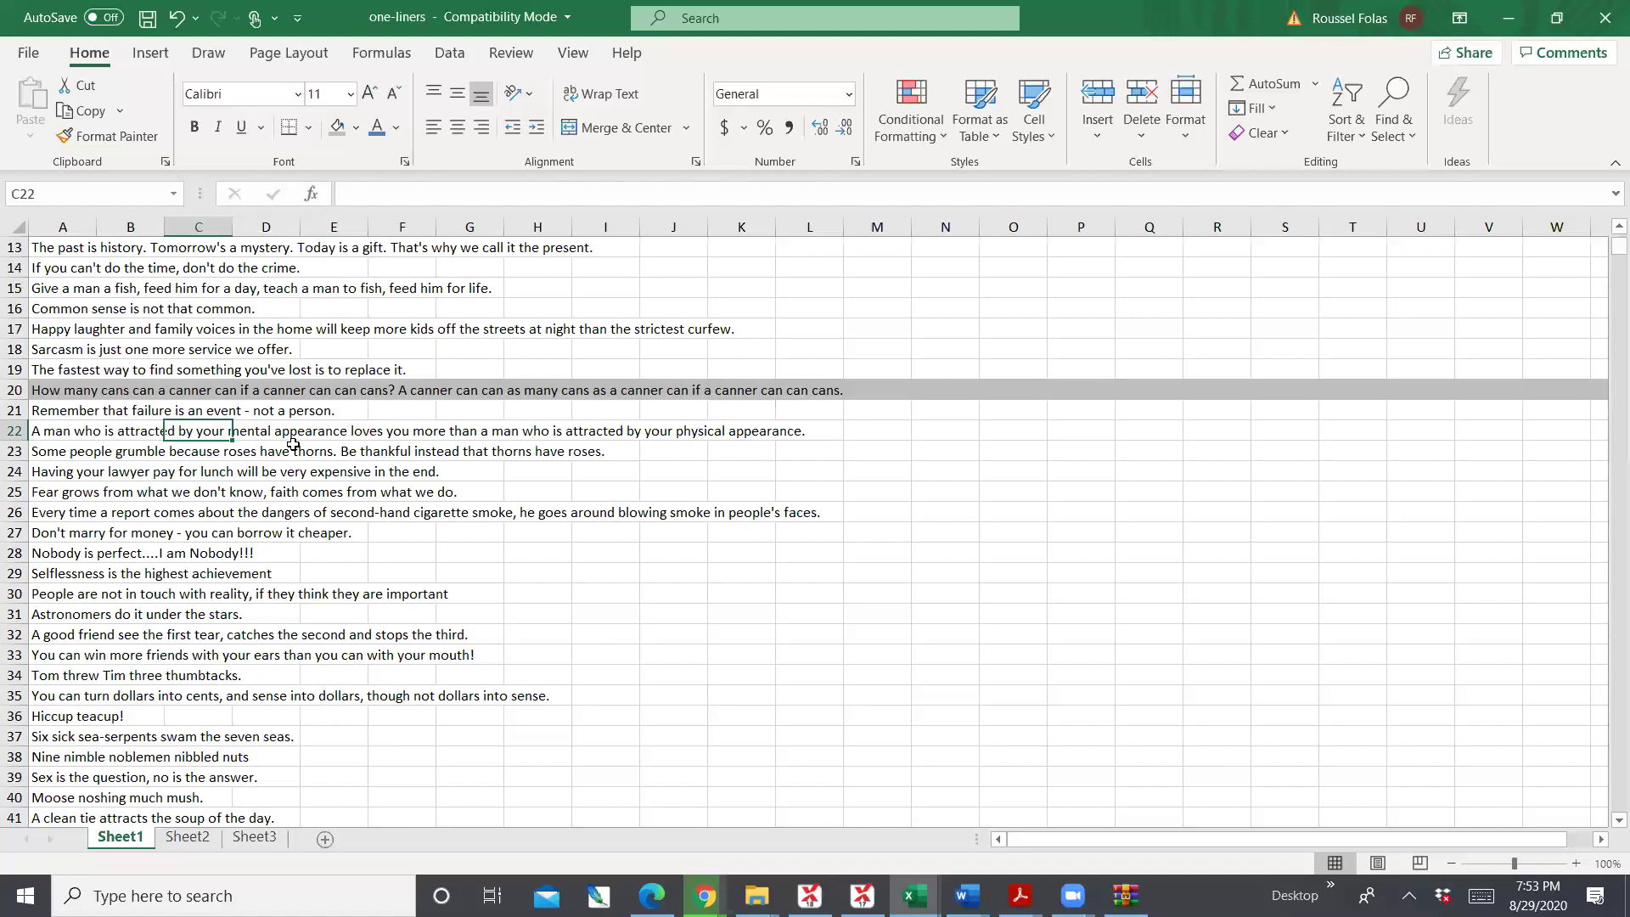
Review the shaded rows in the one-liners workbook and look through the remaining one-liners down the list
click(133, 430)
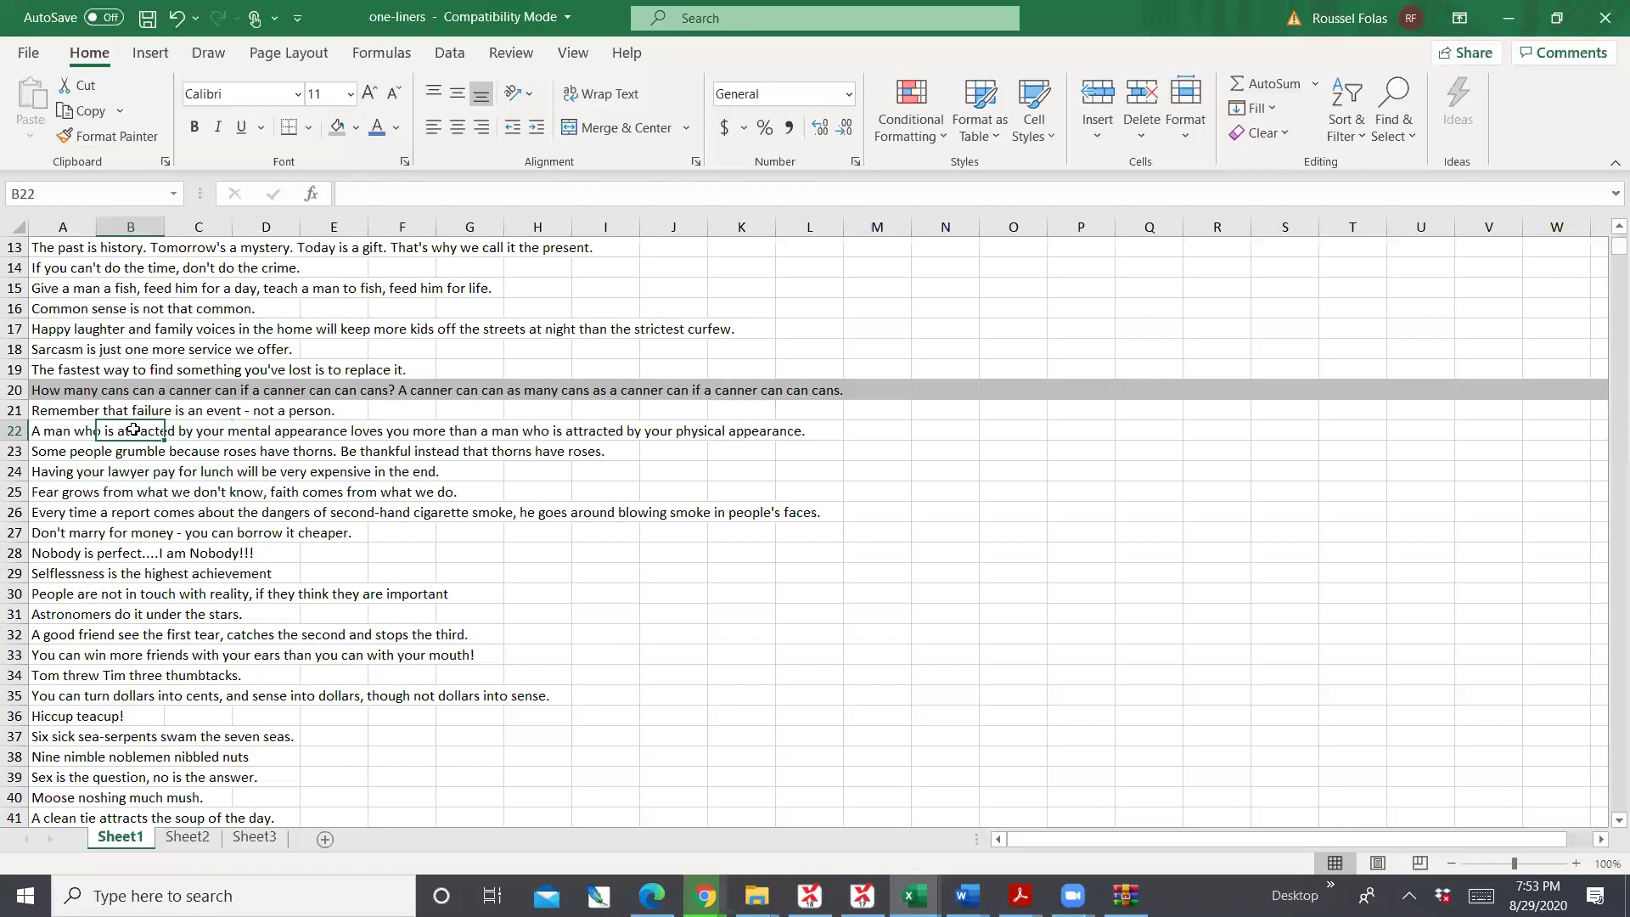
scroll(909, 604, up, 4)
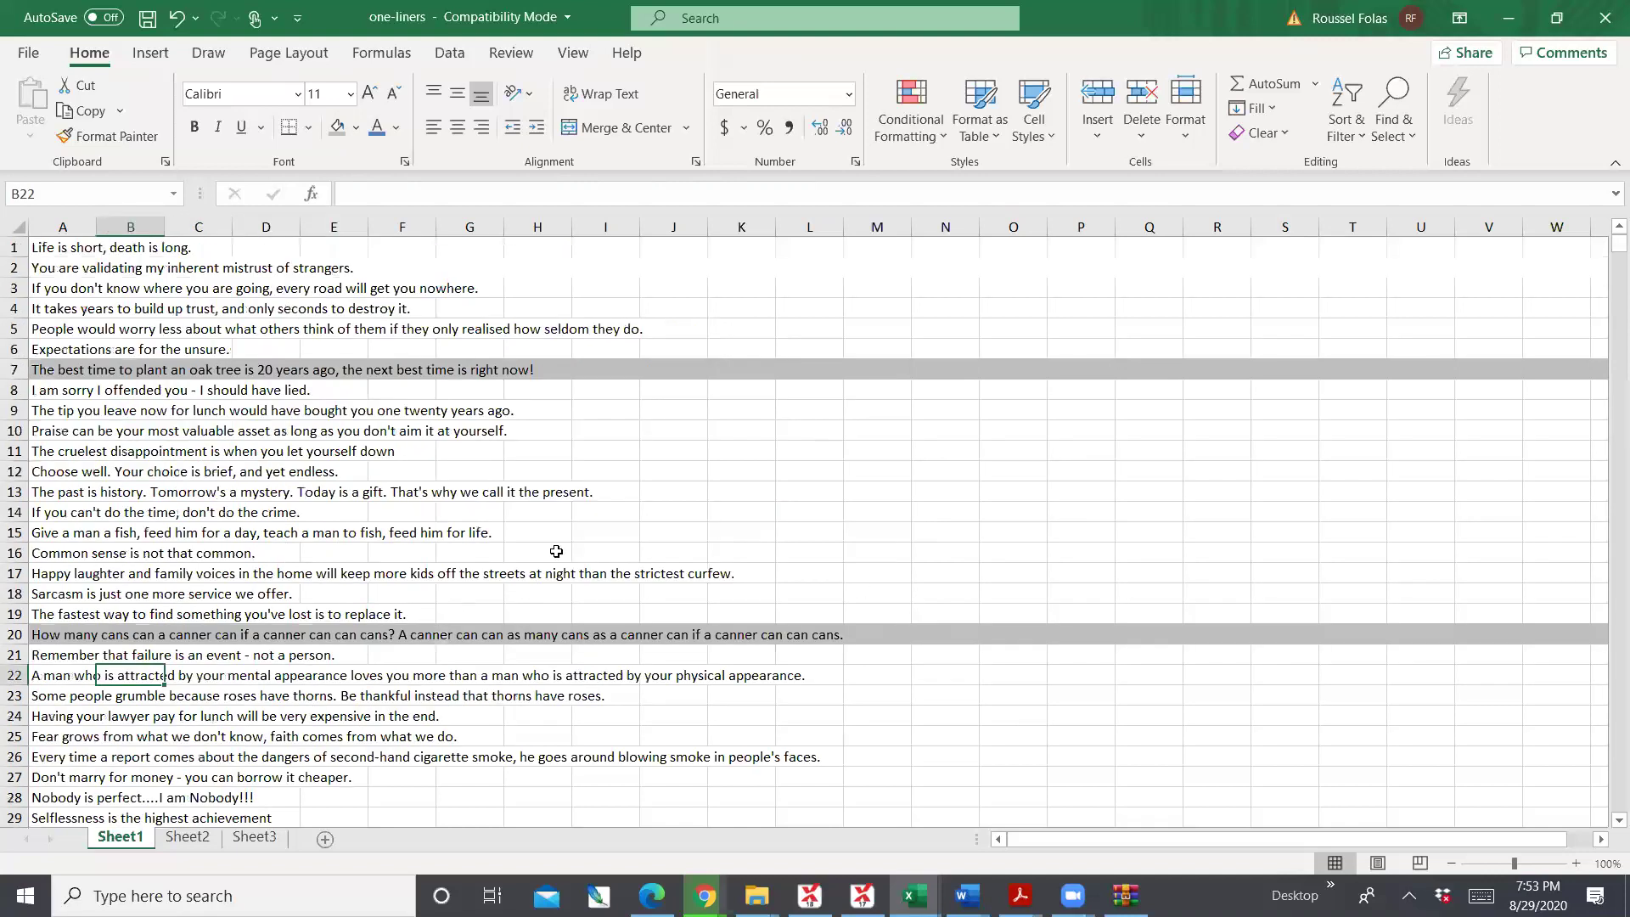
scroll(433, 484, down, 11)
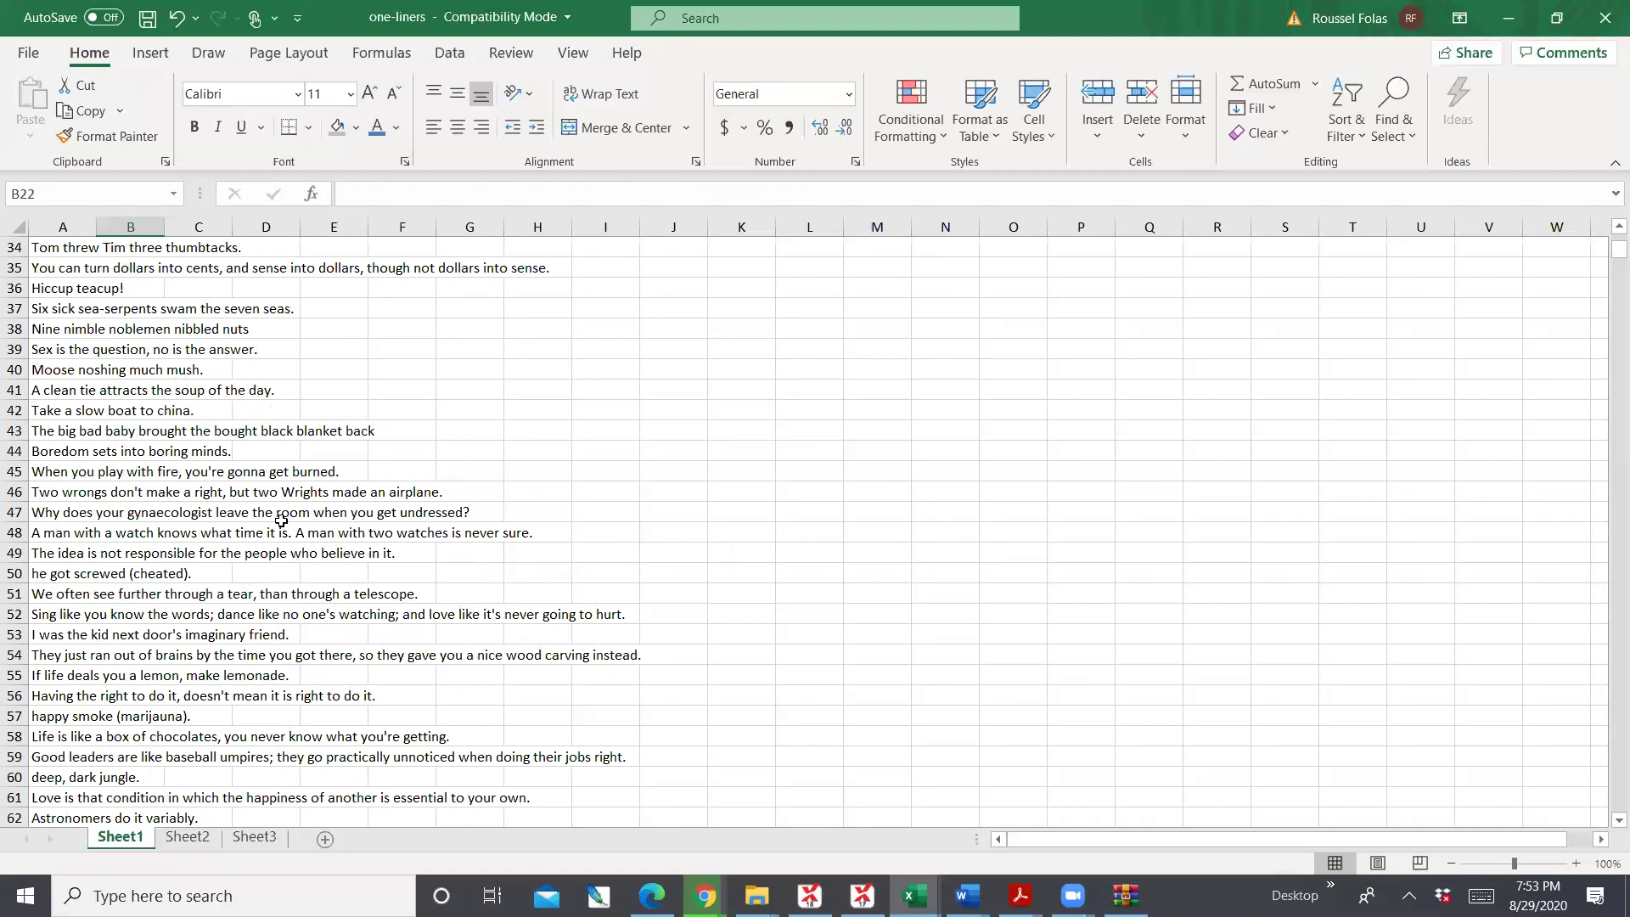
scroll(284, 500, down, 9)
scroll(295, 461, down, 20)
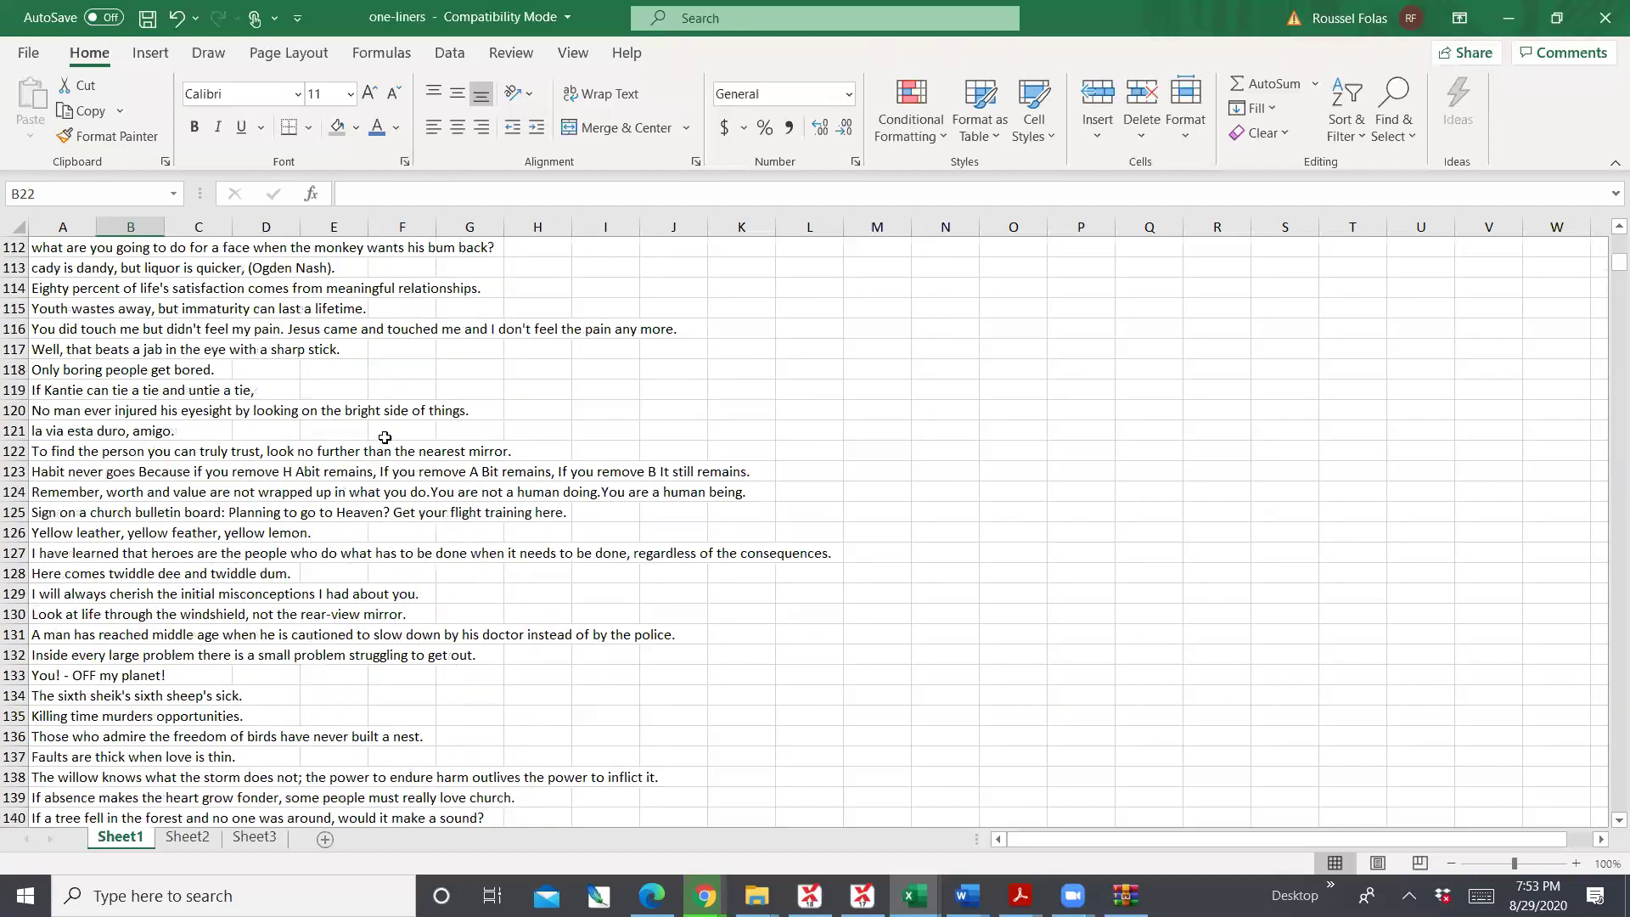
scroll(578, 475, down, 3)
scroll(593, 503, up, 20)
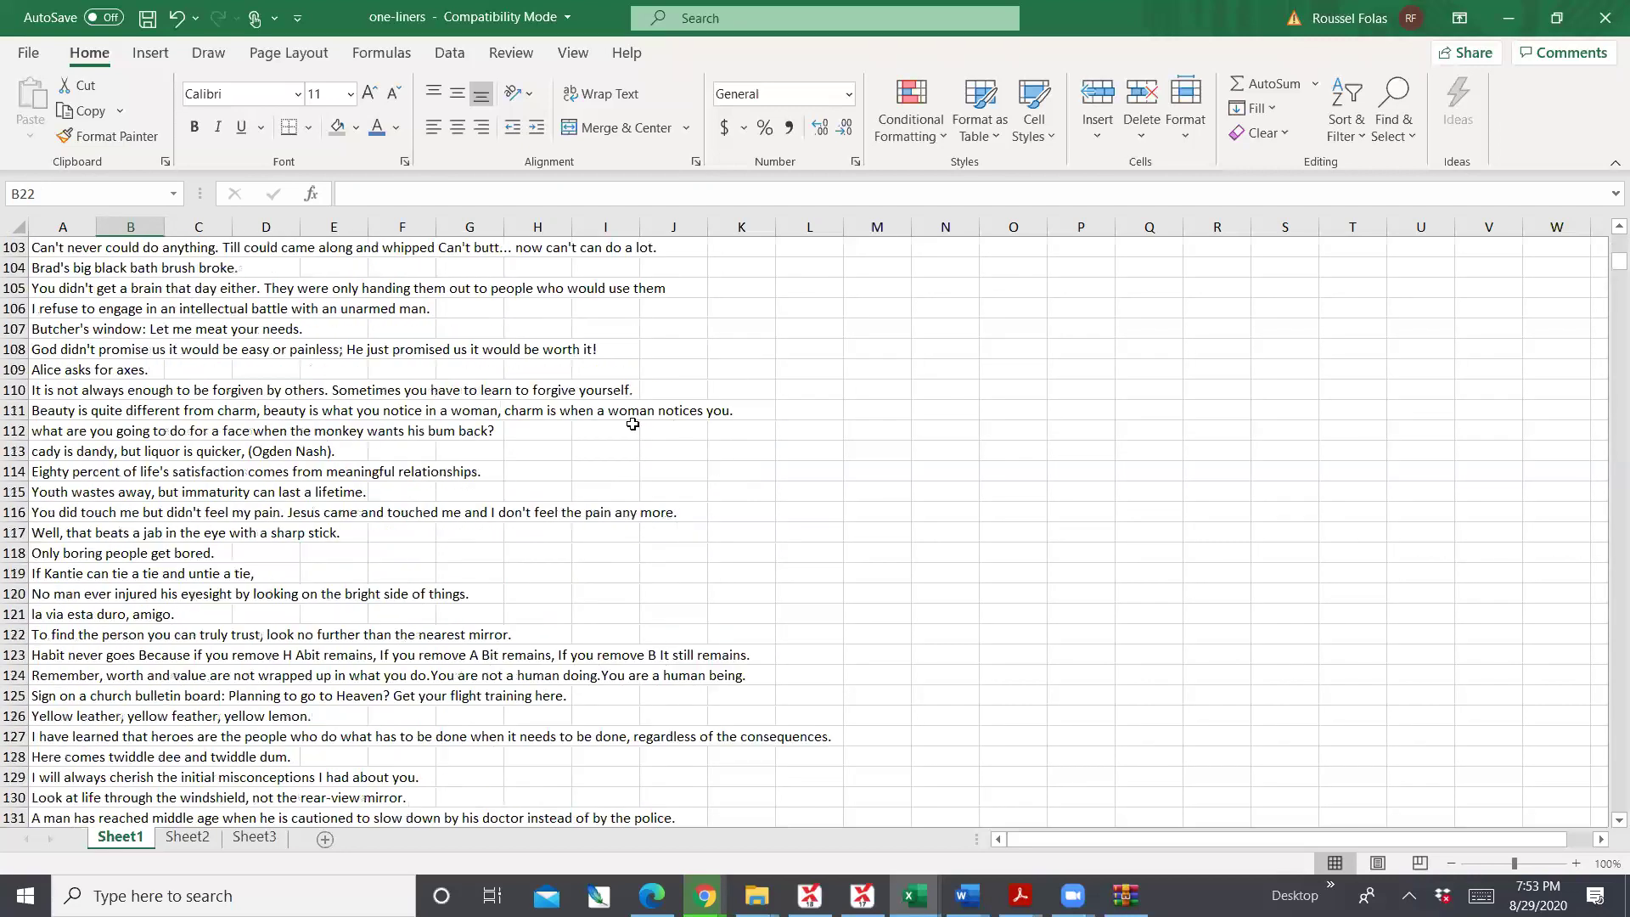
scroll(581, 369, down, 11)
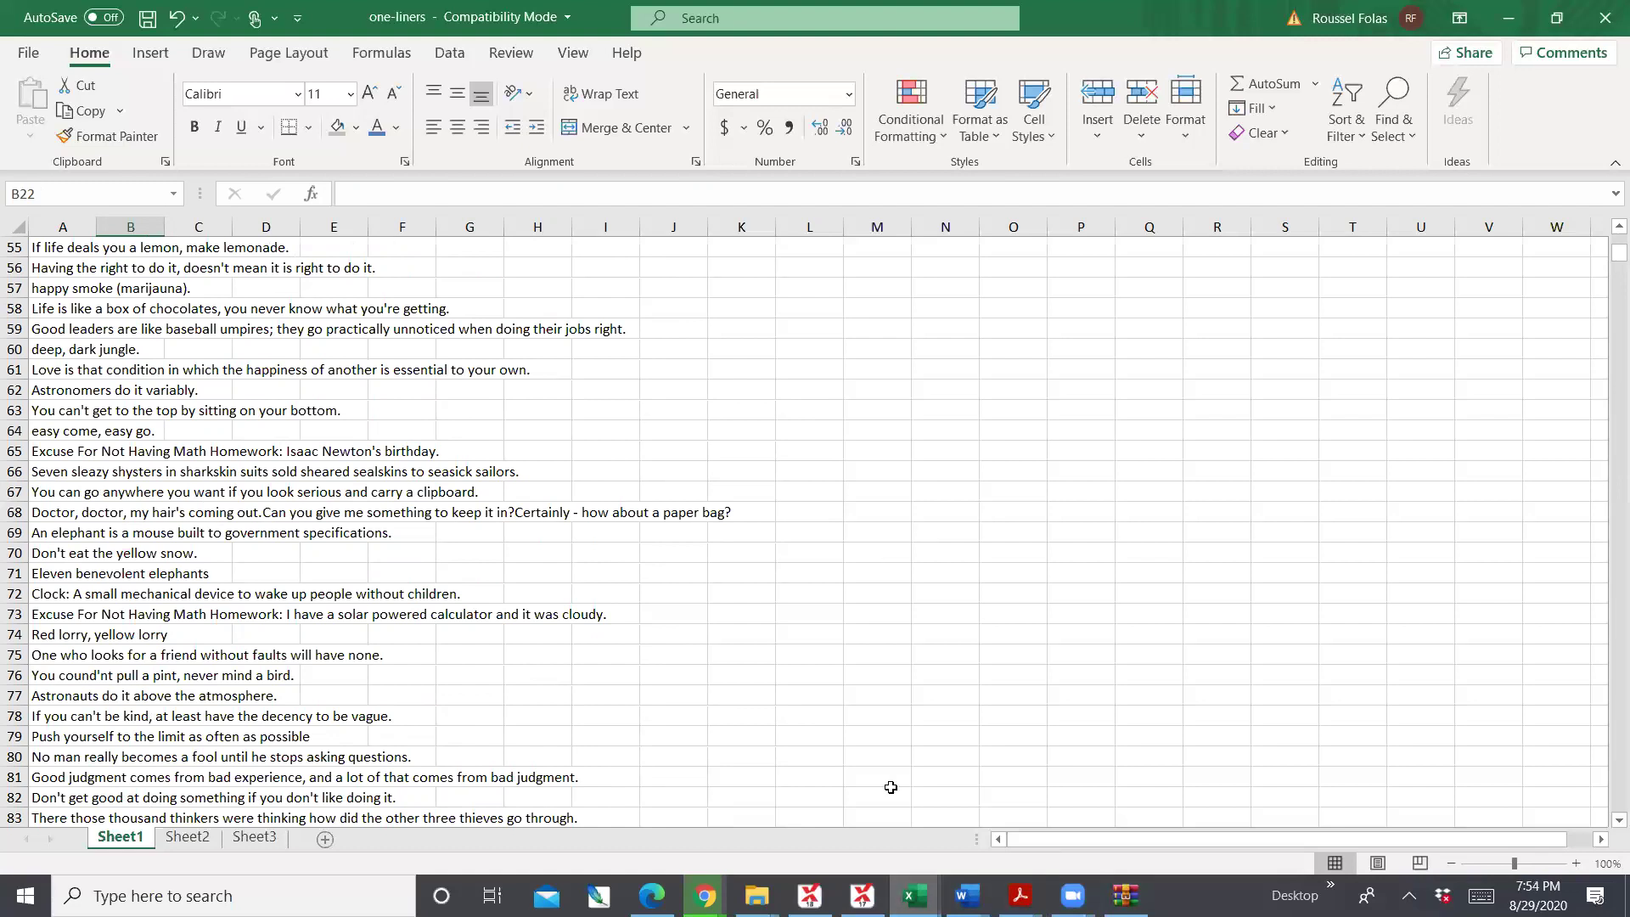
Switch to the Facebook profile in Chrome and review the oak tree quote post on the timeline
key(alt+Tab)
key(alt+Tab)
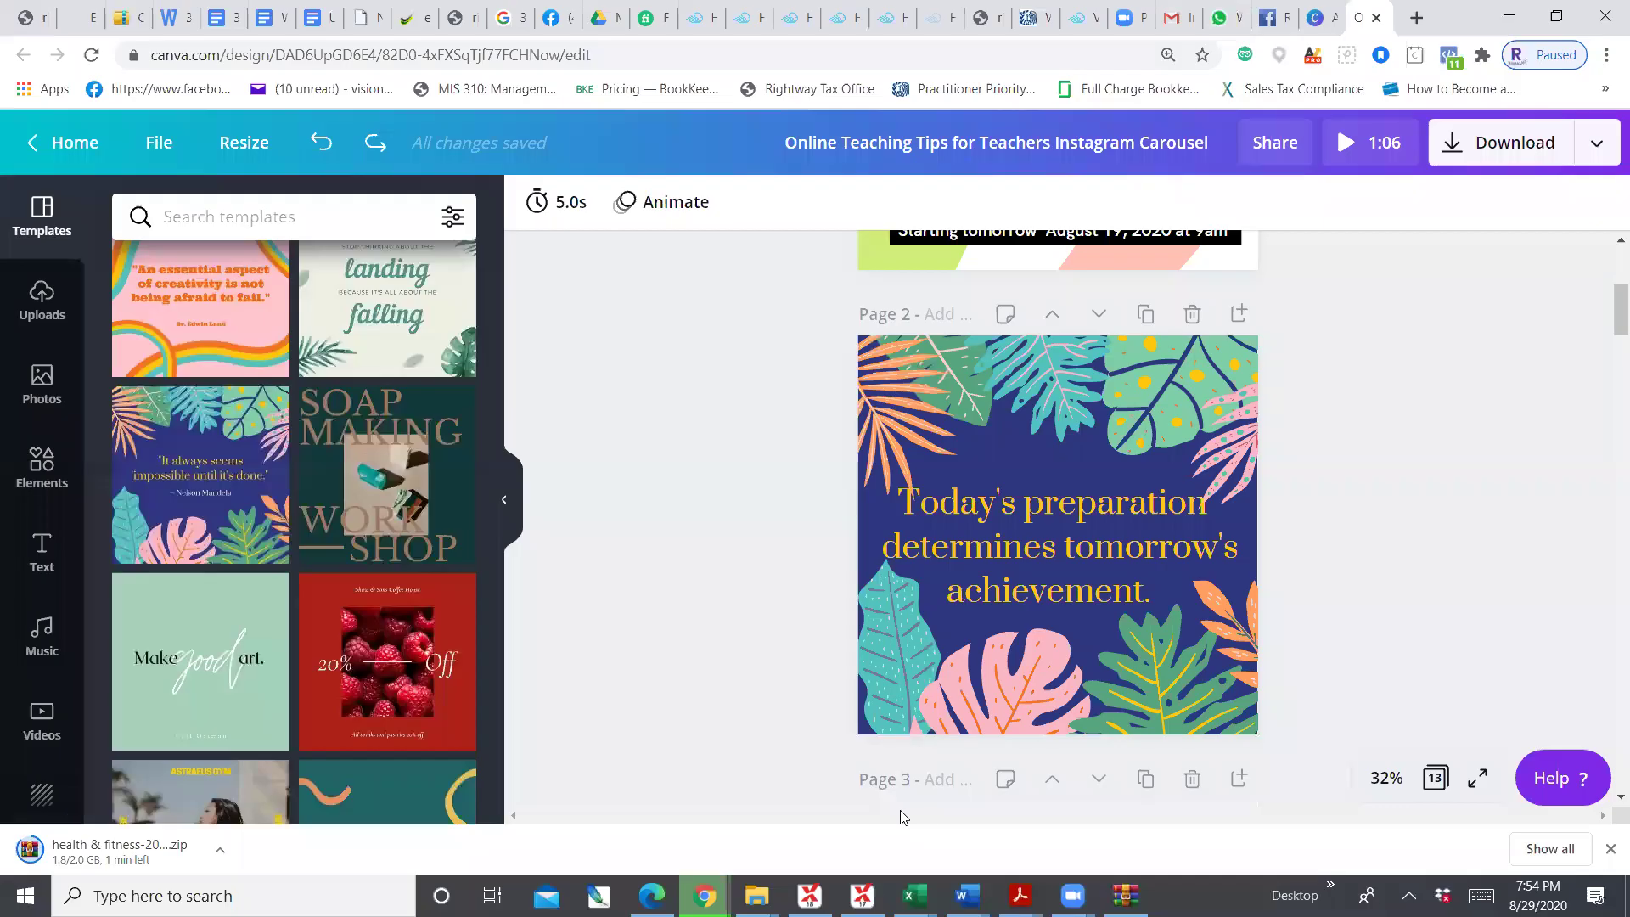
click(552, 18)
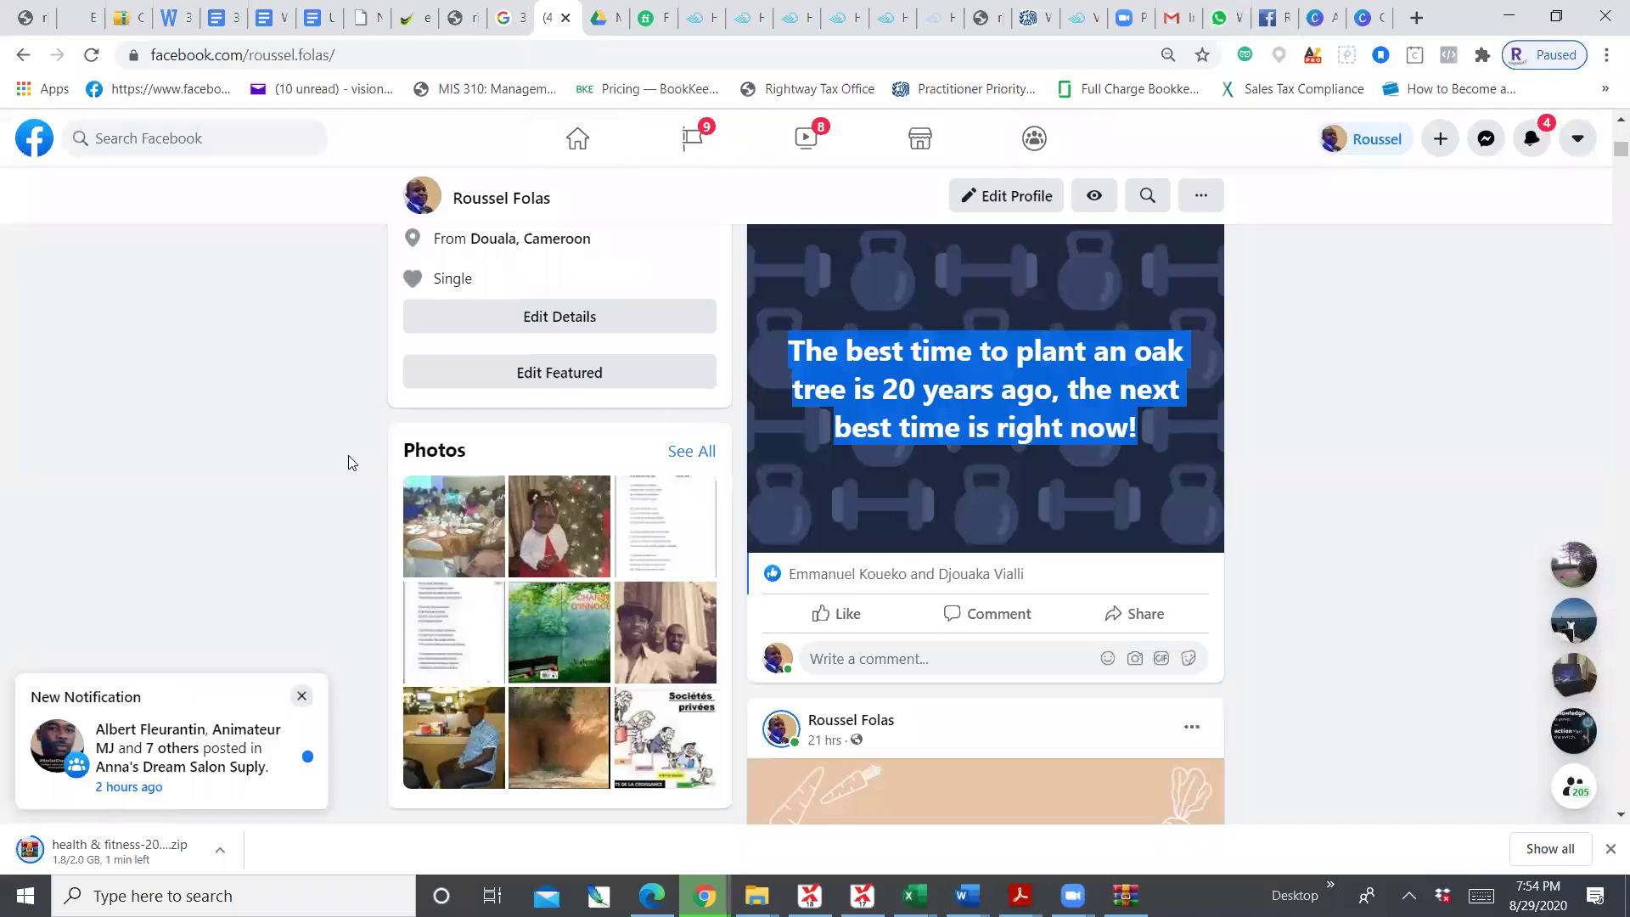
click(1348, 432)
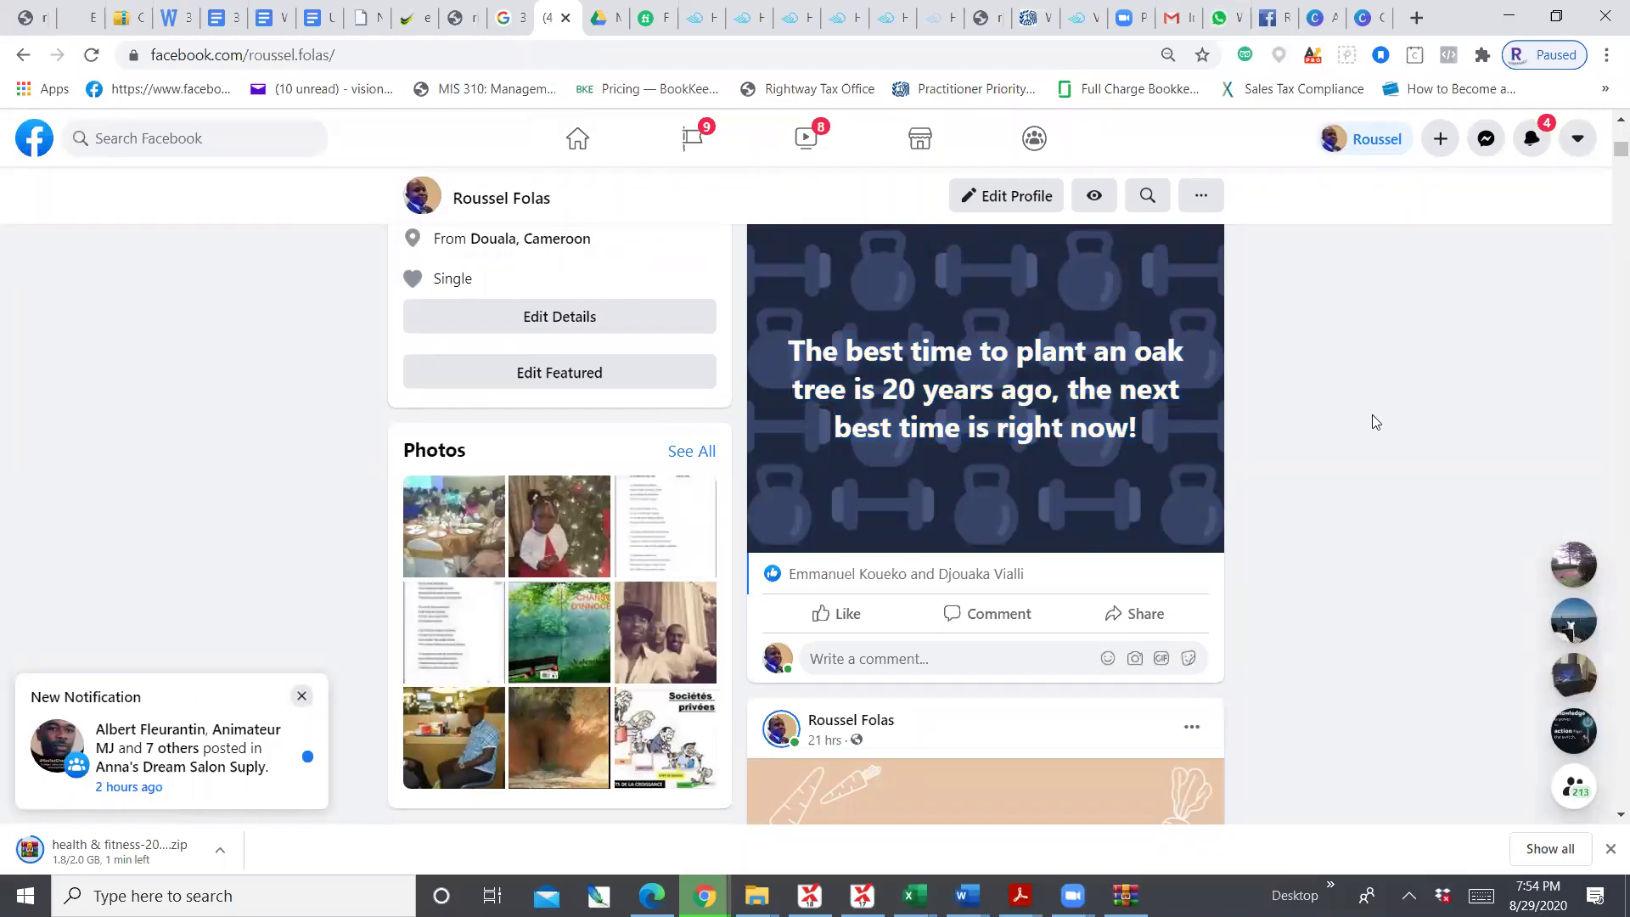
scroll(1359, 424, up, 8)
scroll(1324, 441, down, 6)
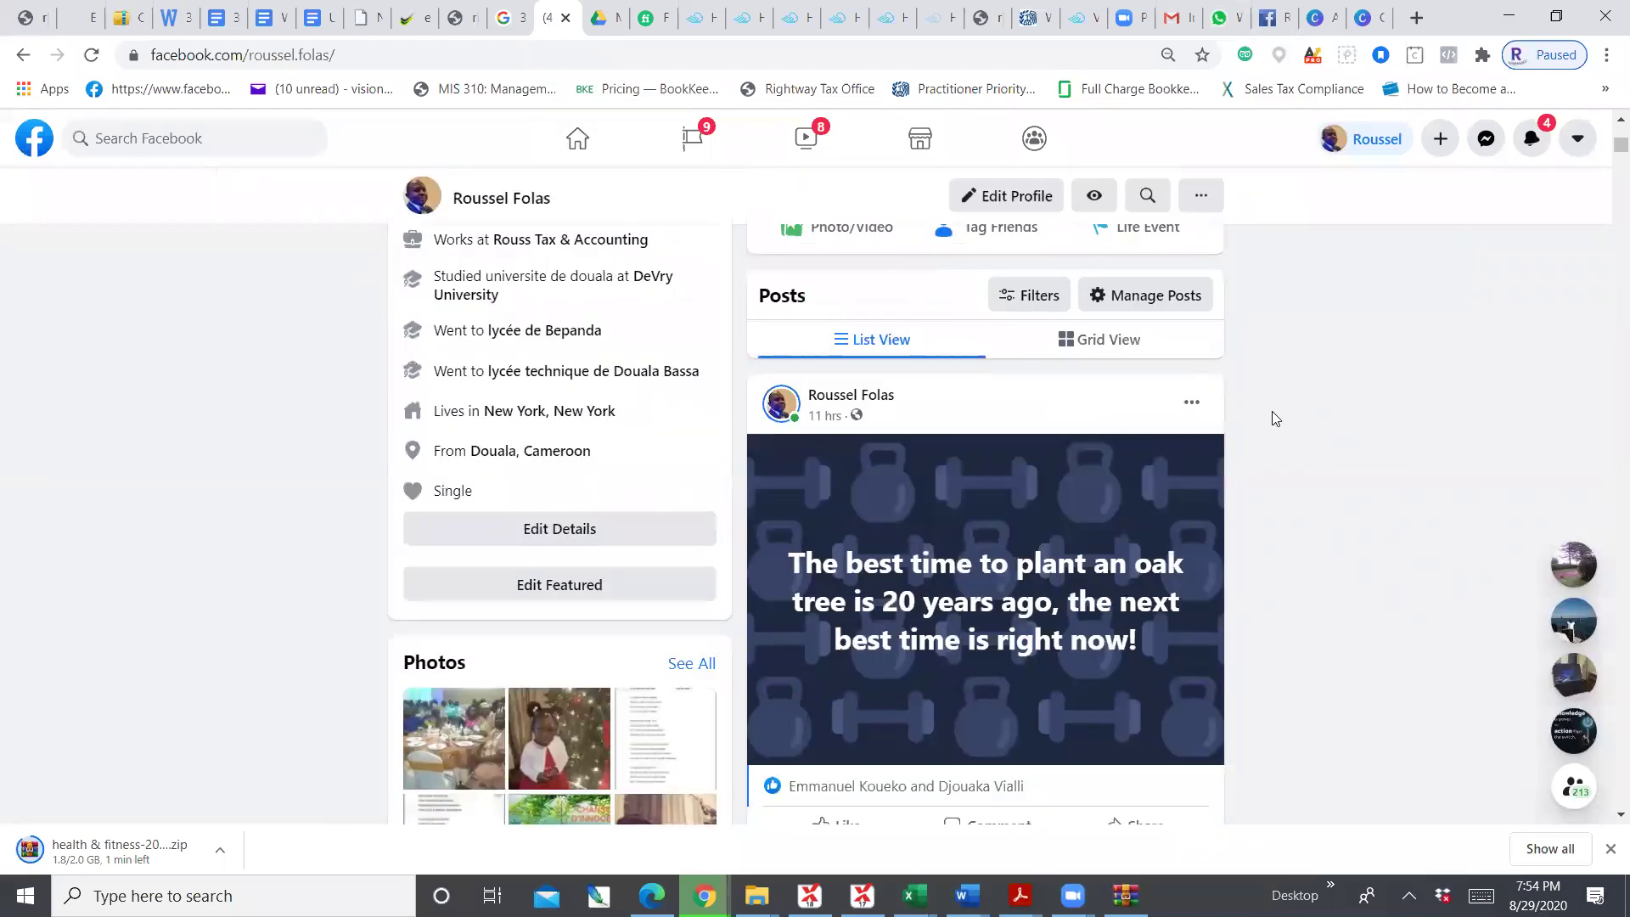
scroll(1274, 415, up, 4)
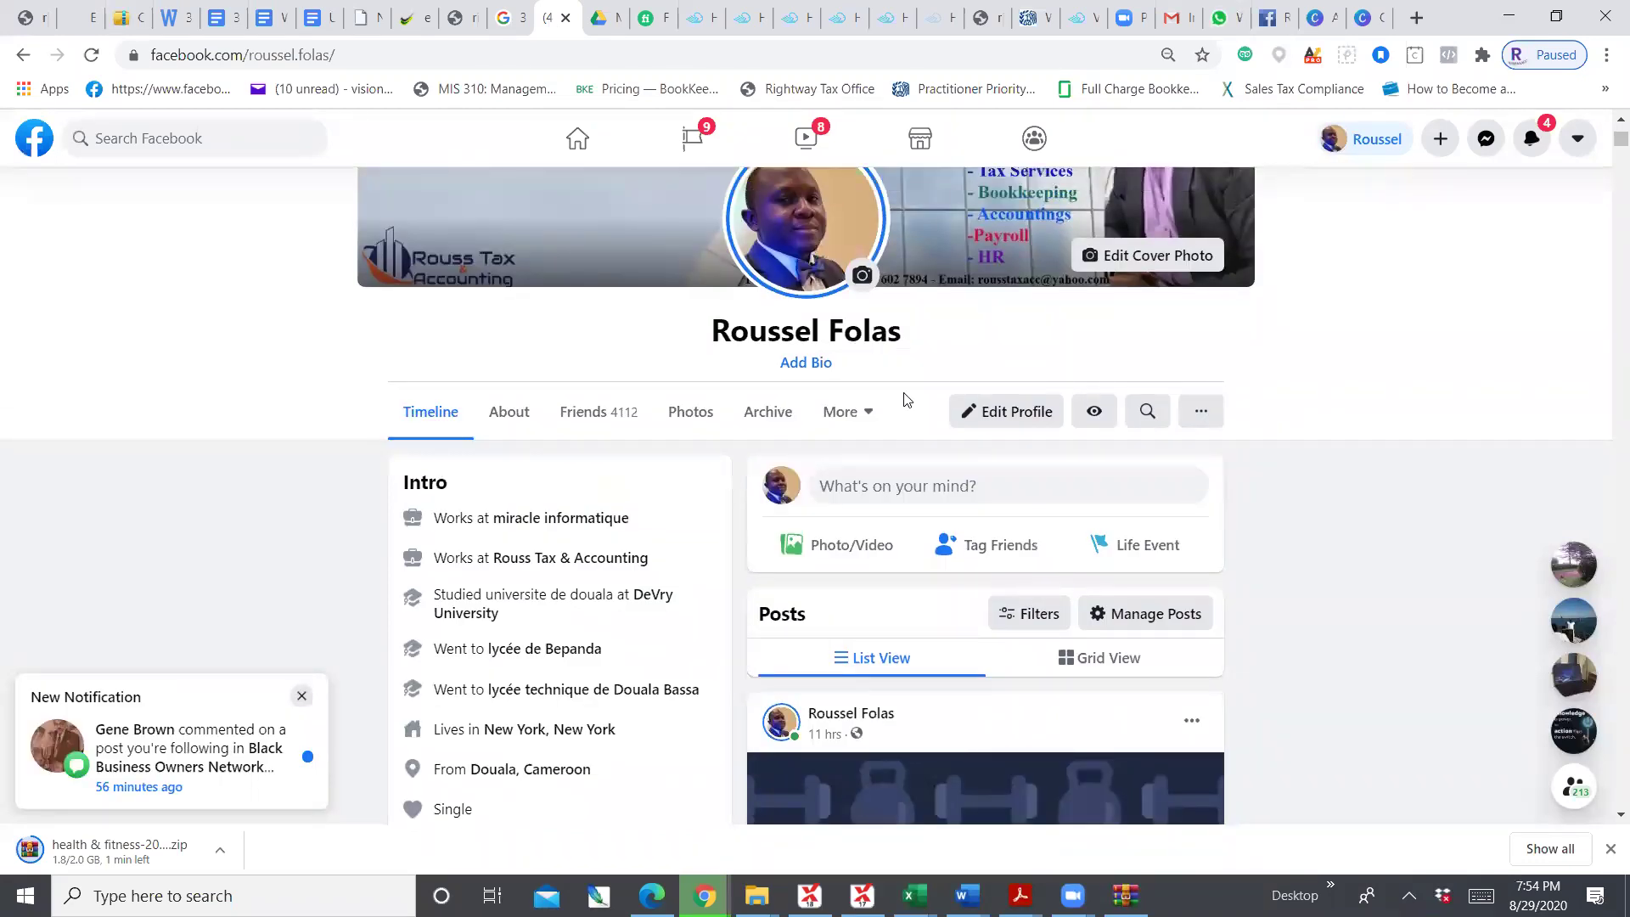
Start a new Facebook post and attach the Online Teaching Tips for Teachers Instagram Carousel (8) video from the 2019 marketing folder
click(978, 488)
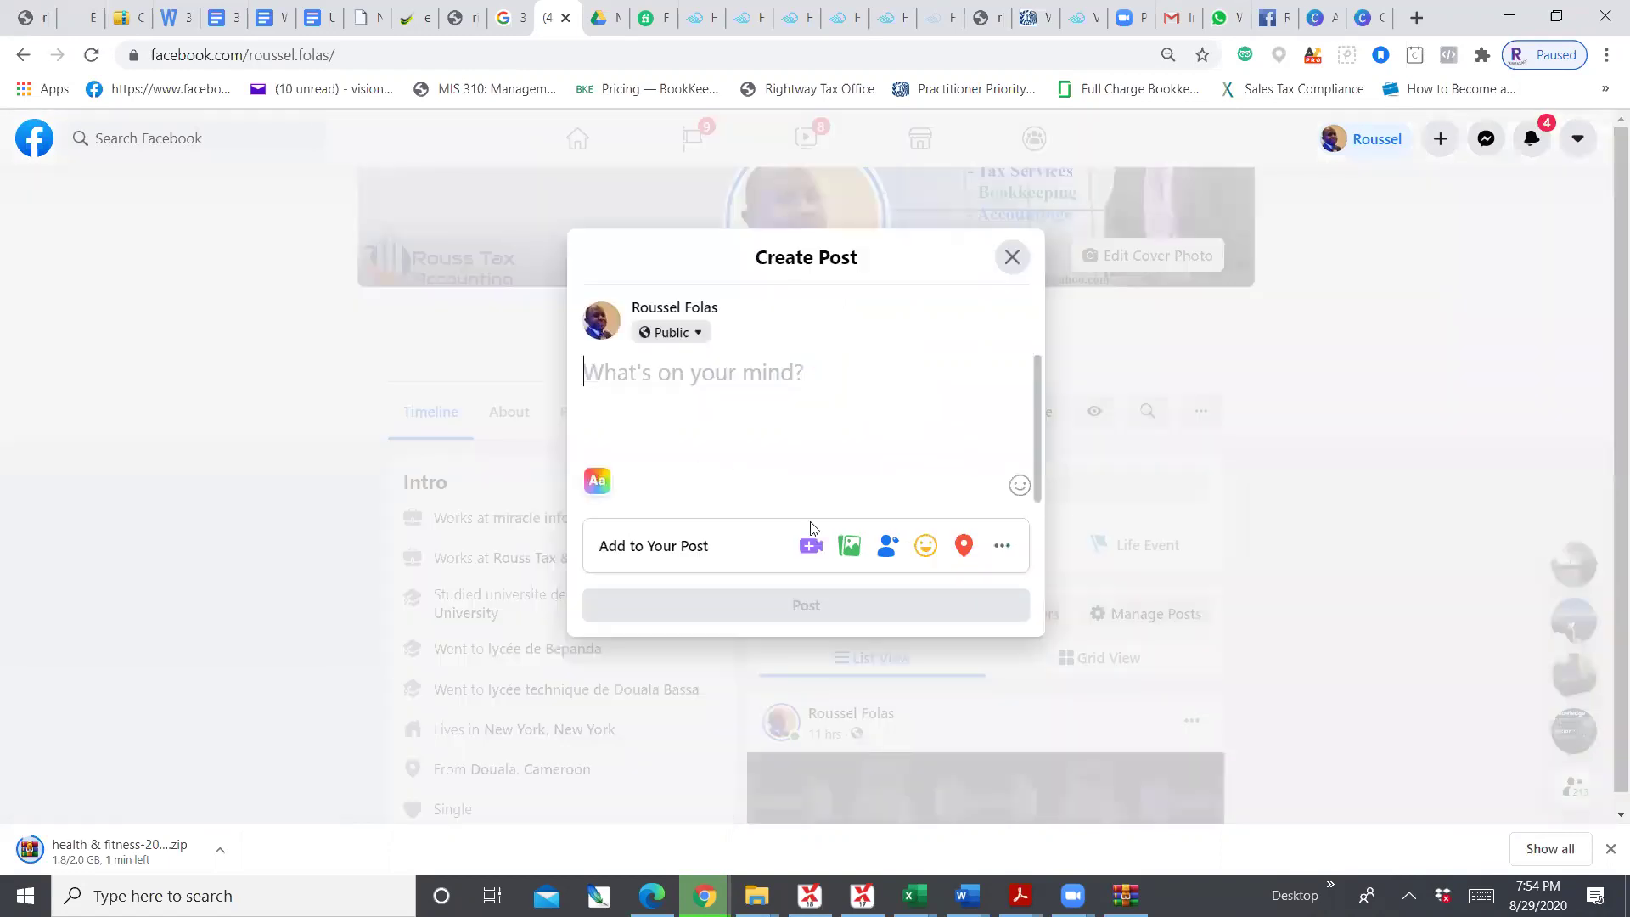
click(848, 548)
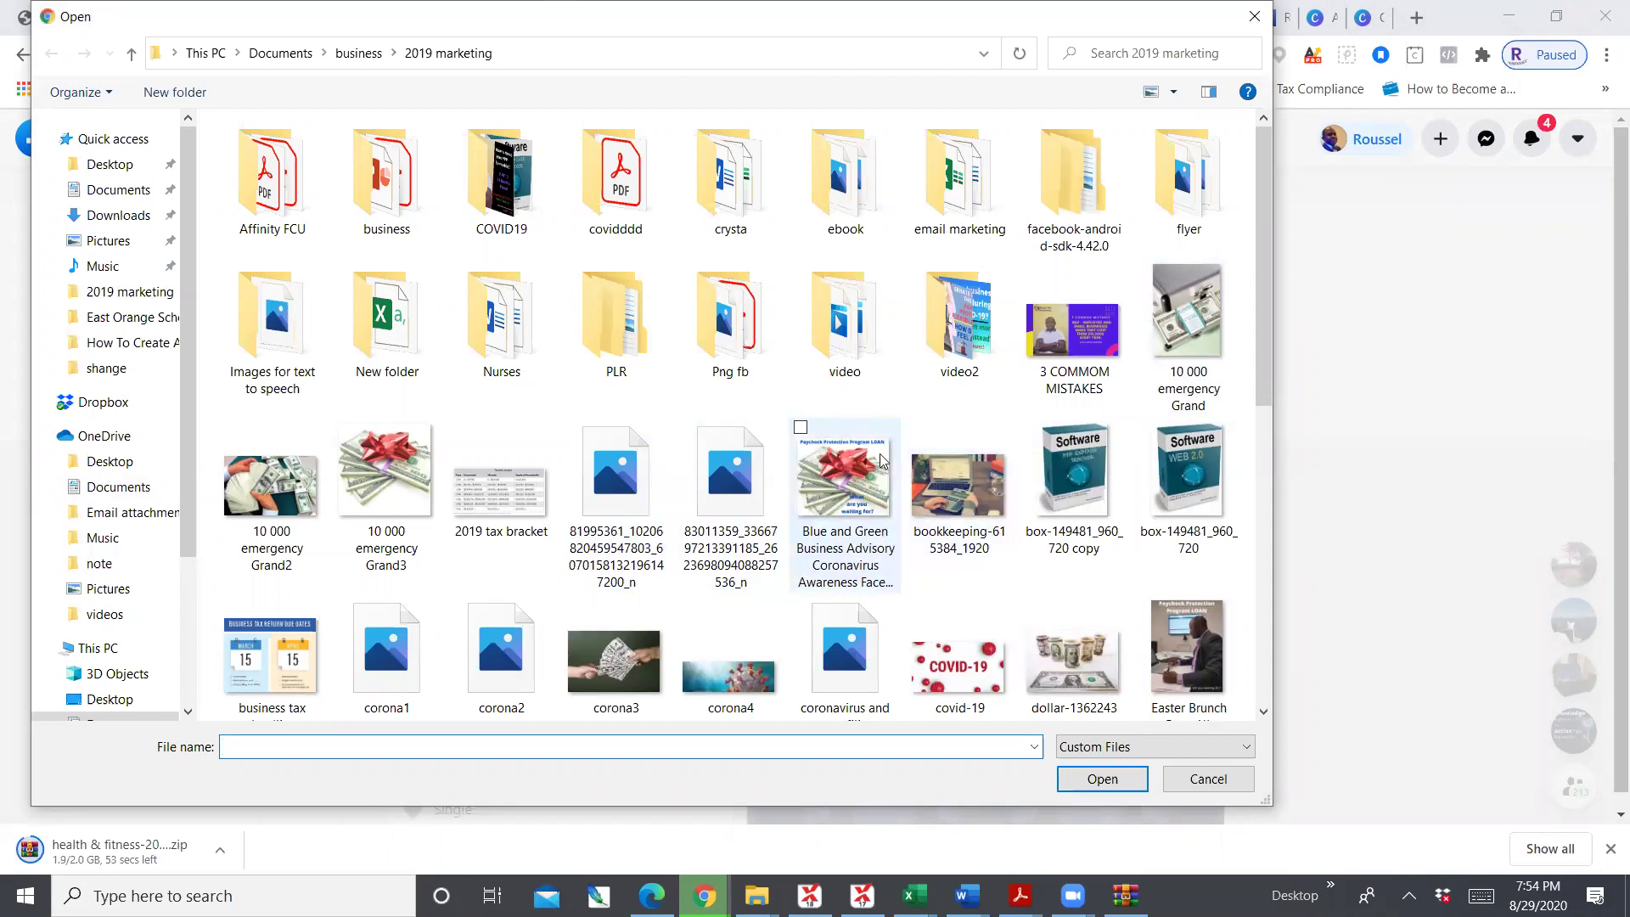
scroll(879, 441, down, 5)
click(1187, 318)
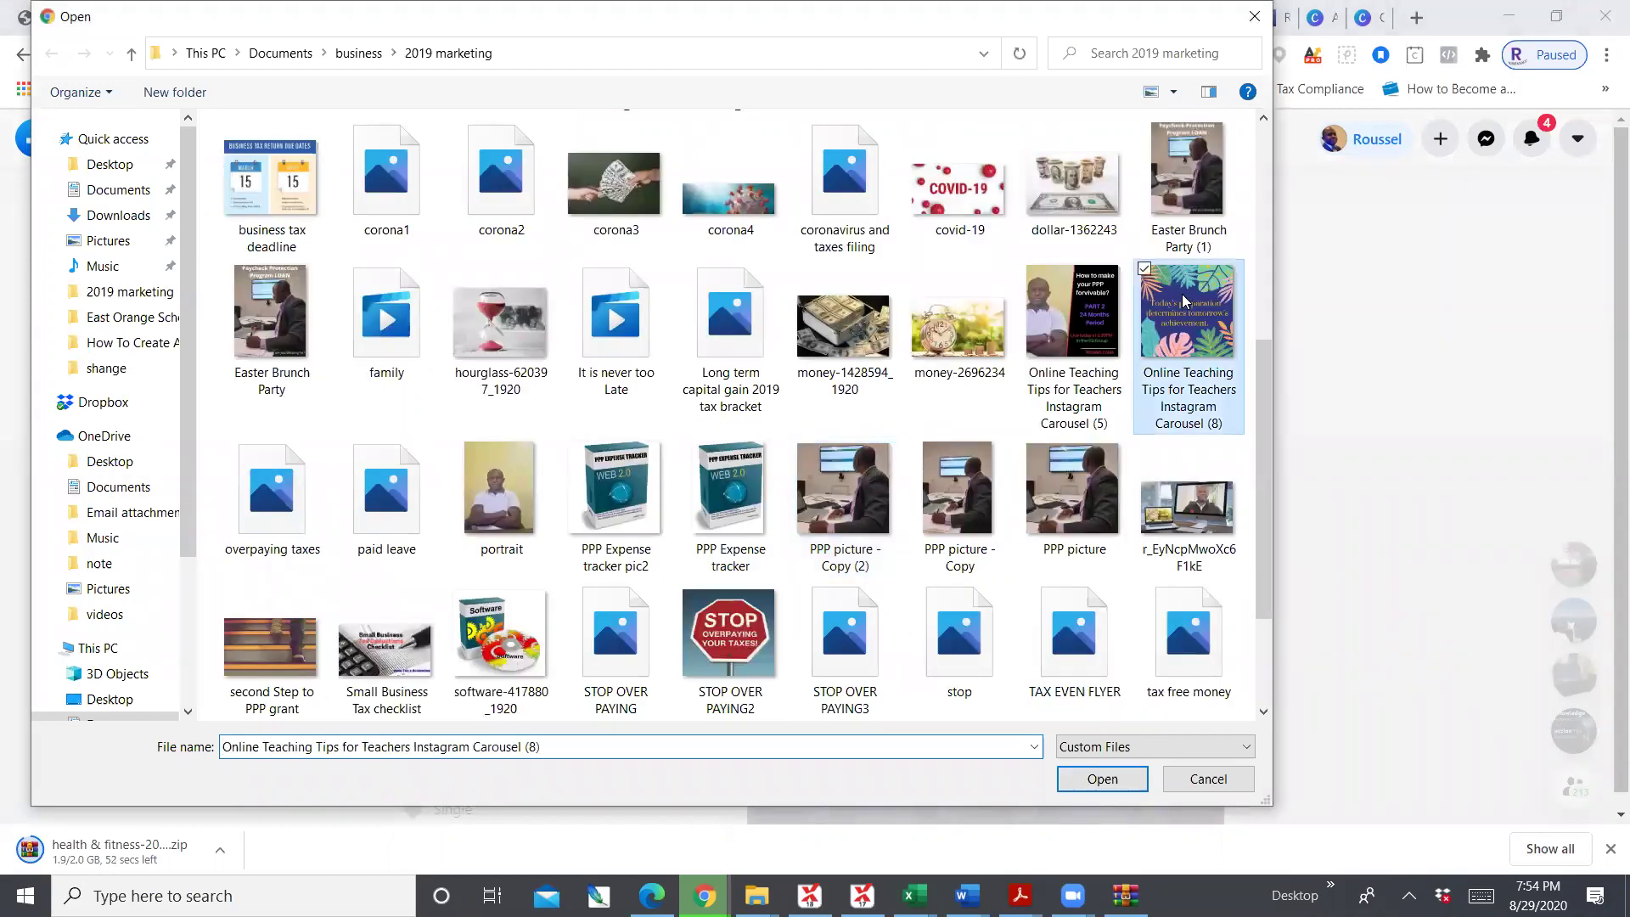
click(1106, 788)
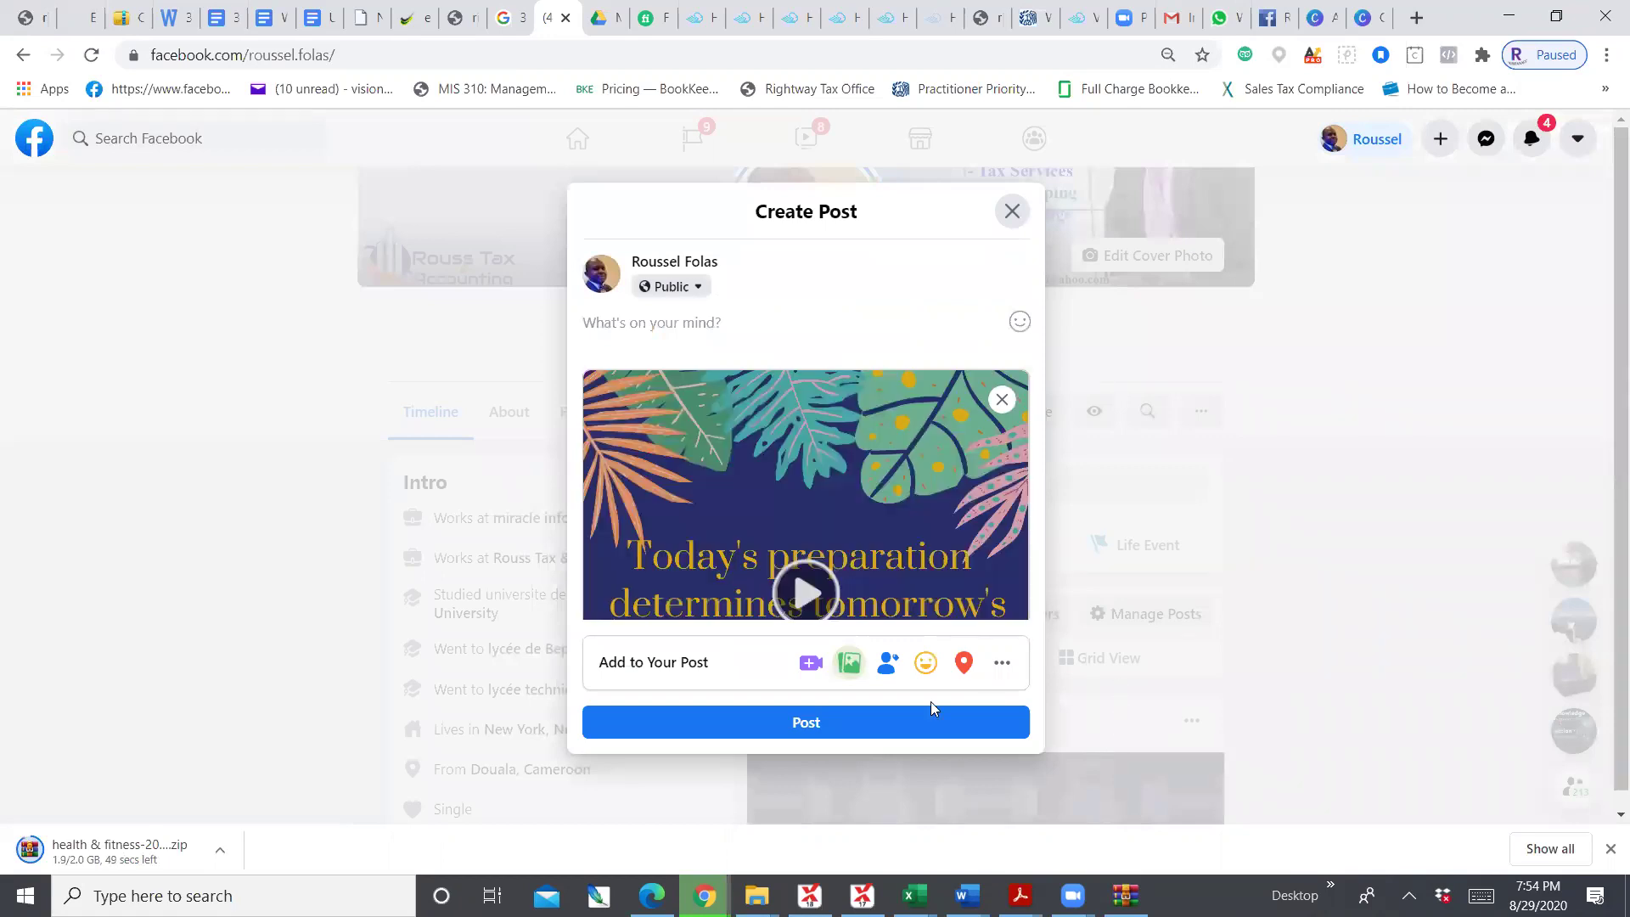
Publish the quote video post on Facebook and check the timeline for it
click(806, 721)
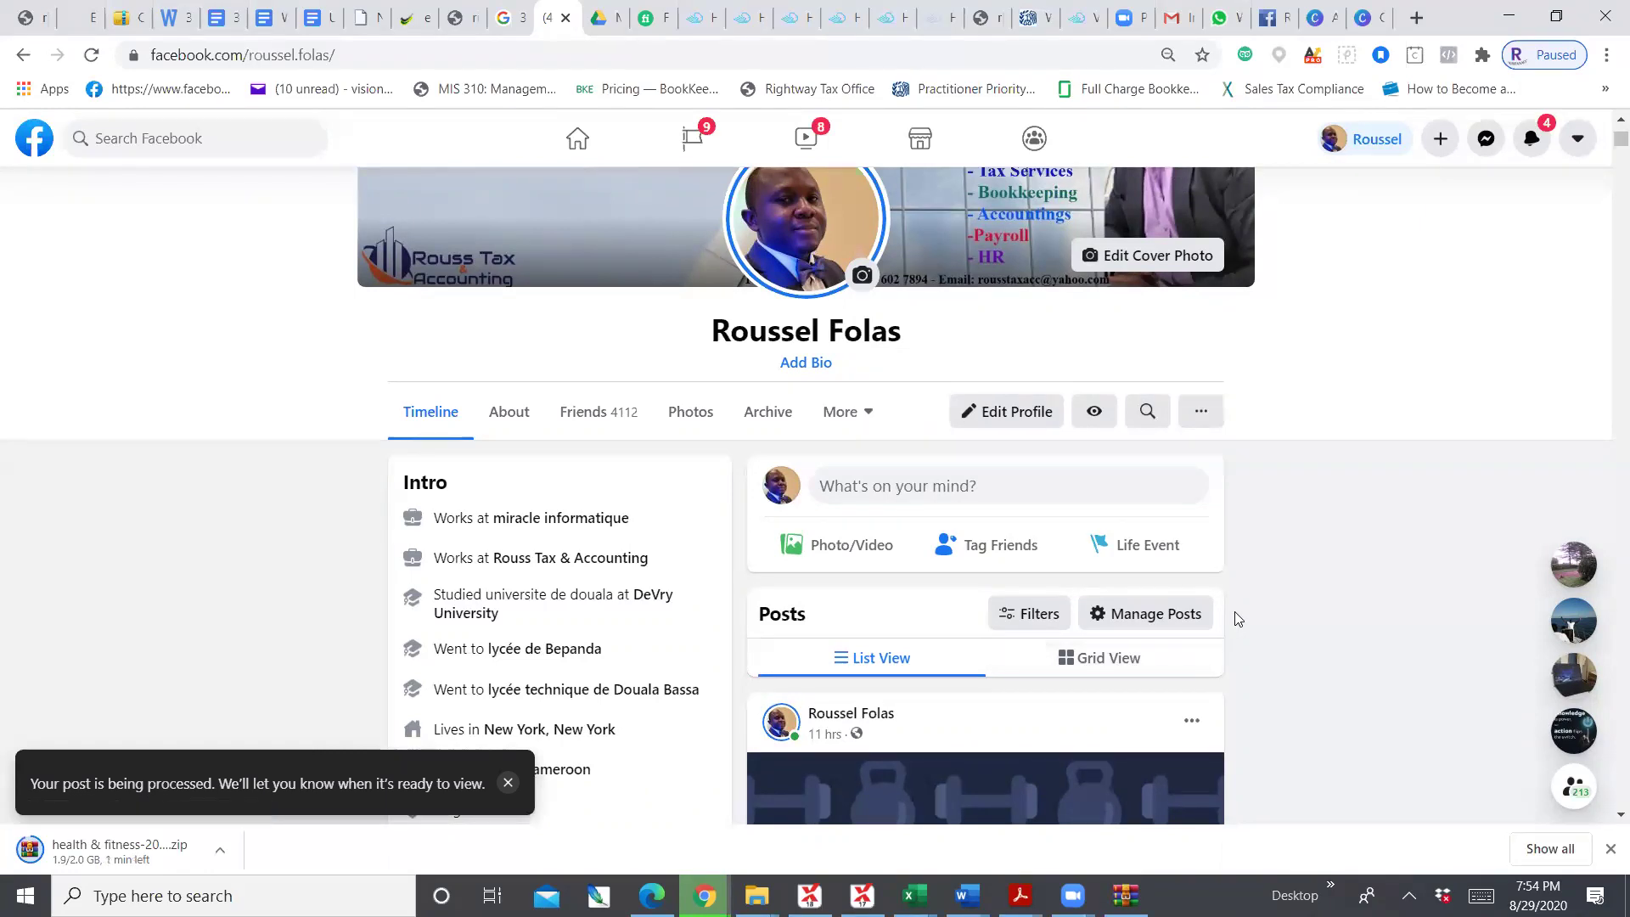
scroll(1237, 619, down, 2)
scroll(1237, 619, down, 2)
scroll(1236, 619, up, 4)
scroll(1234, 613, down, 4)
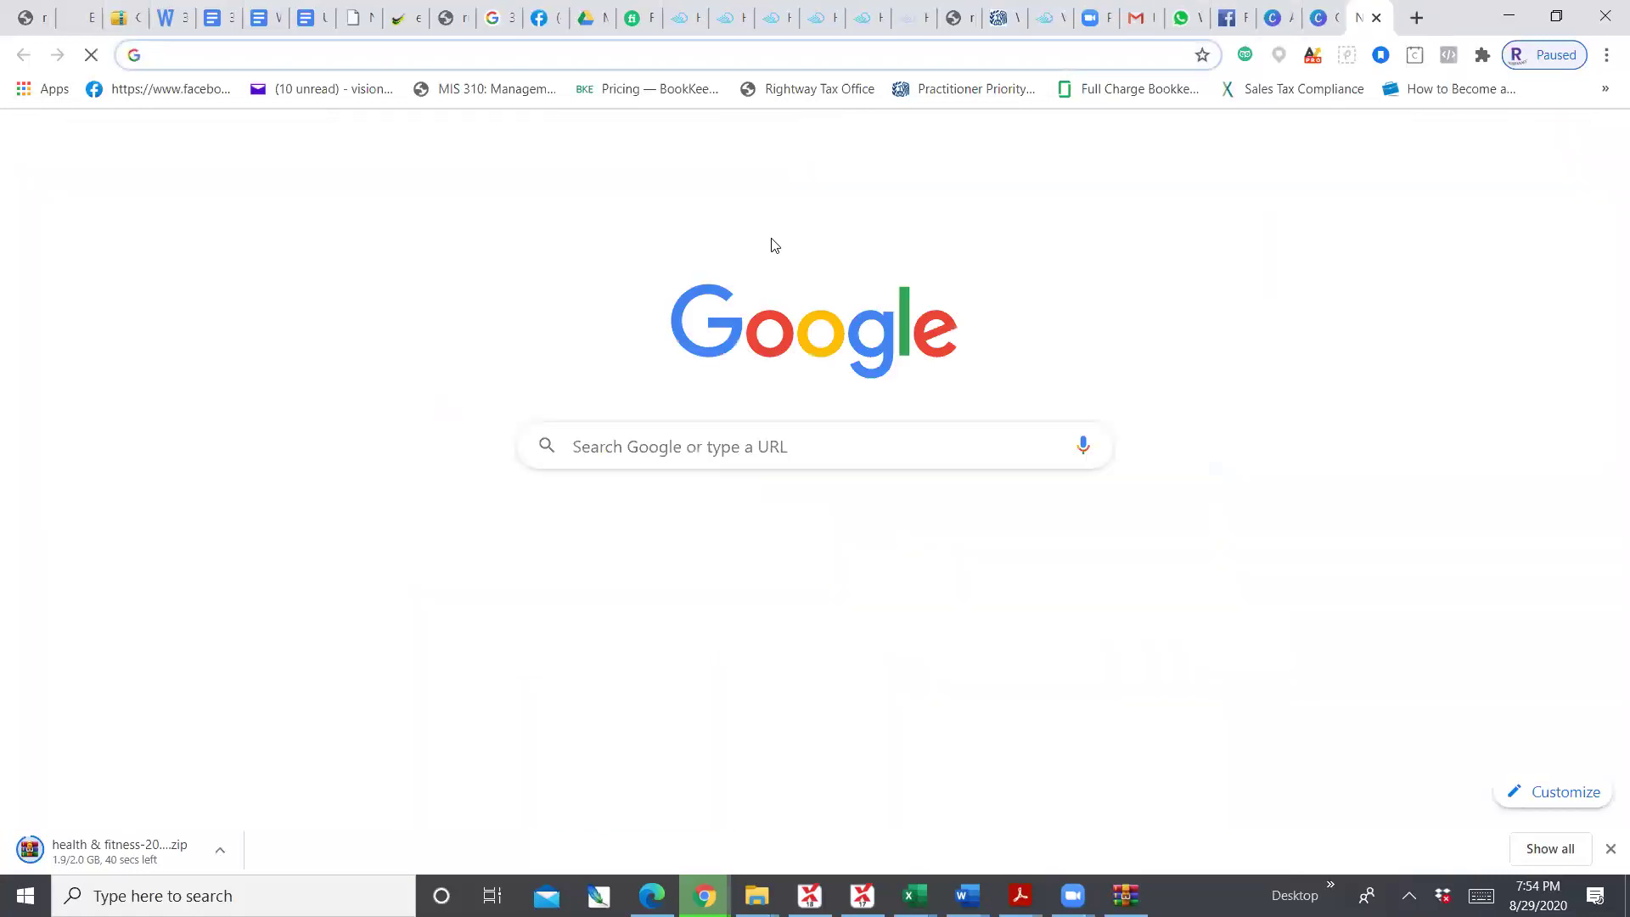
Search Google for linkedin and open the LinkedIn home feed
click(751, 442)
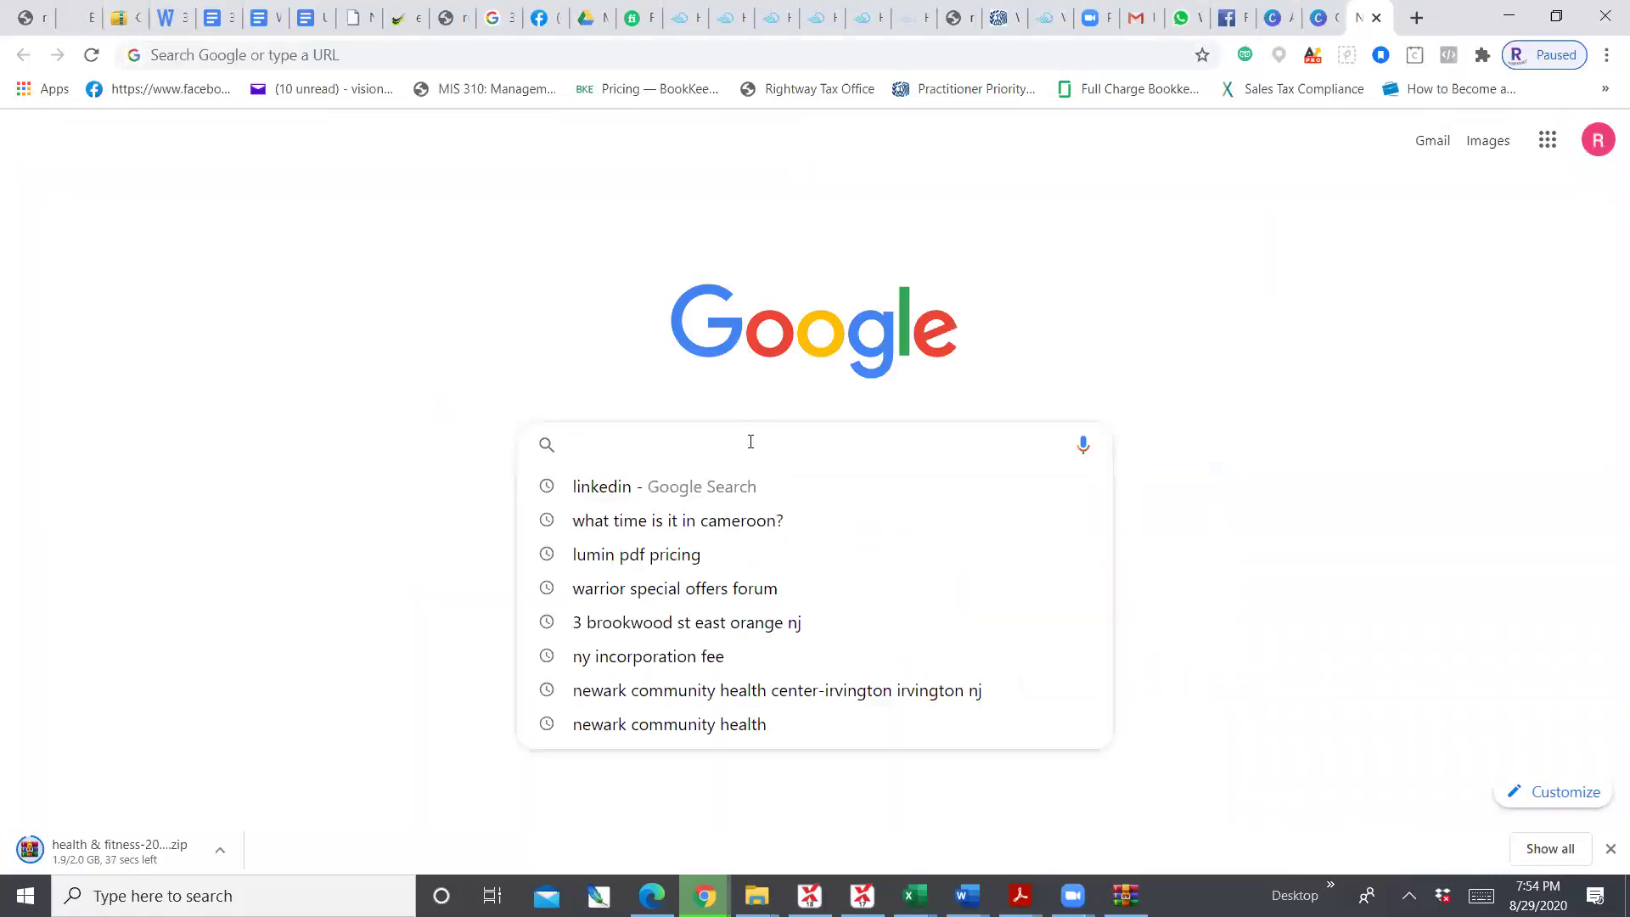
click(619, 486)
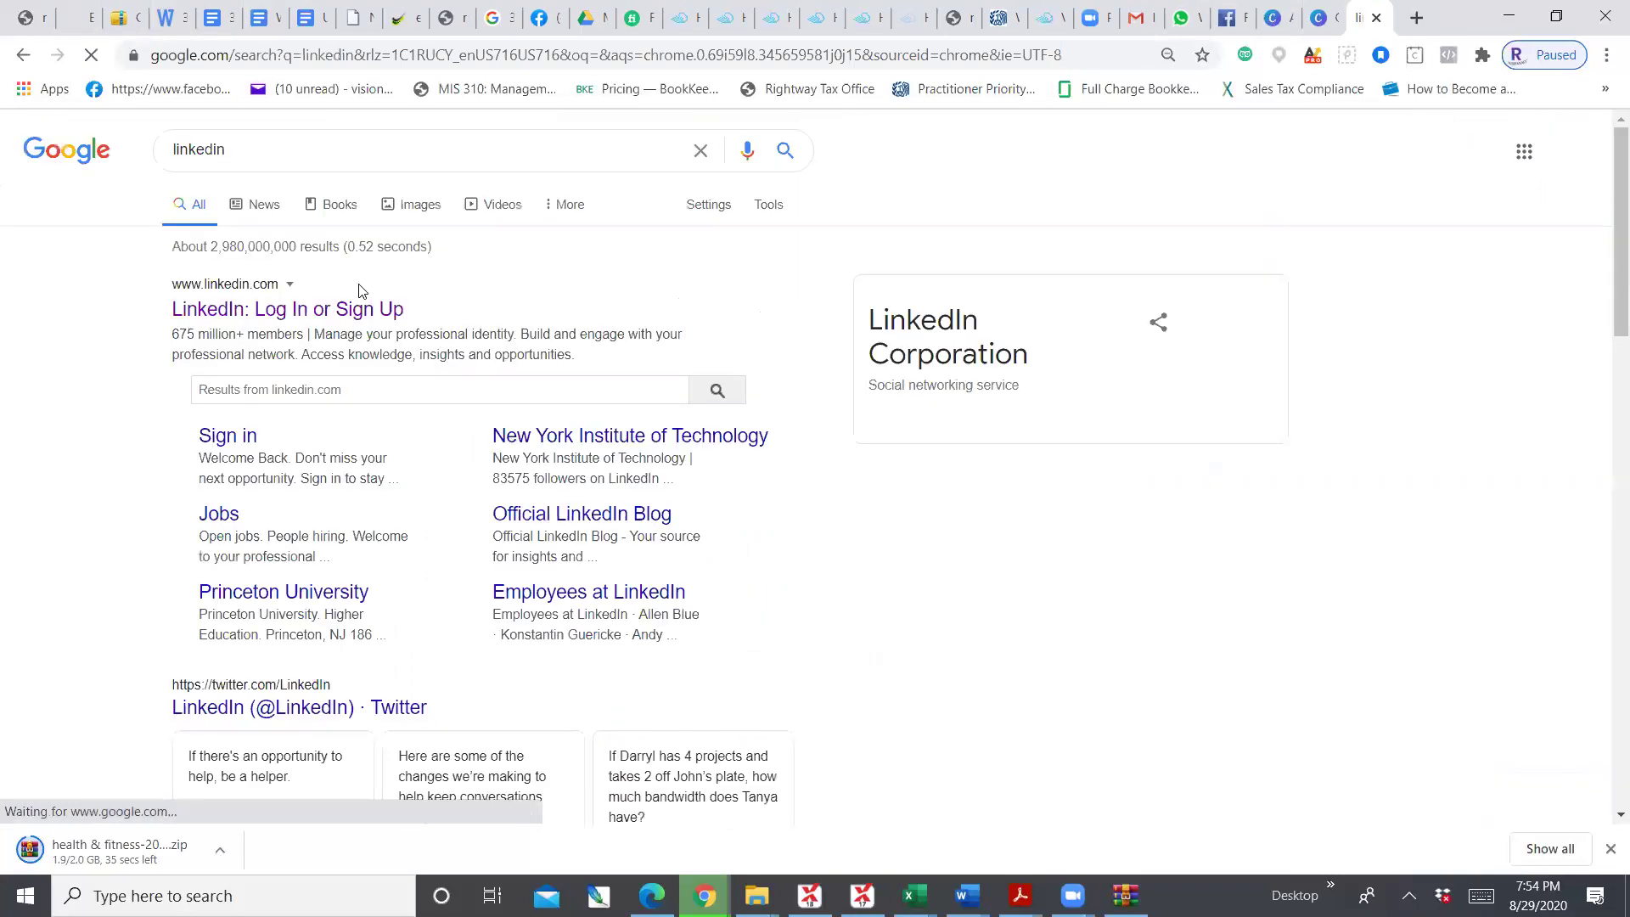
click(255, 314)
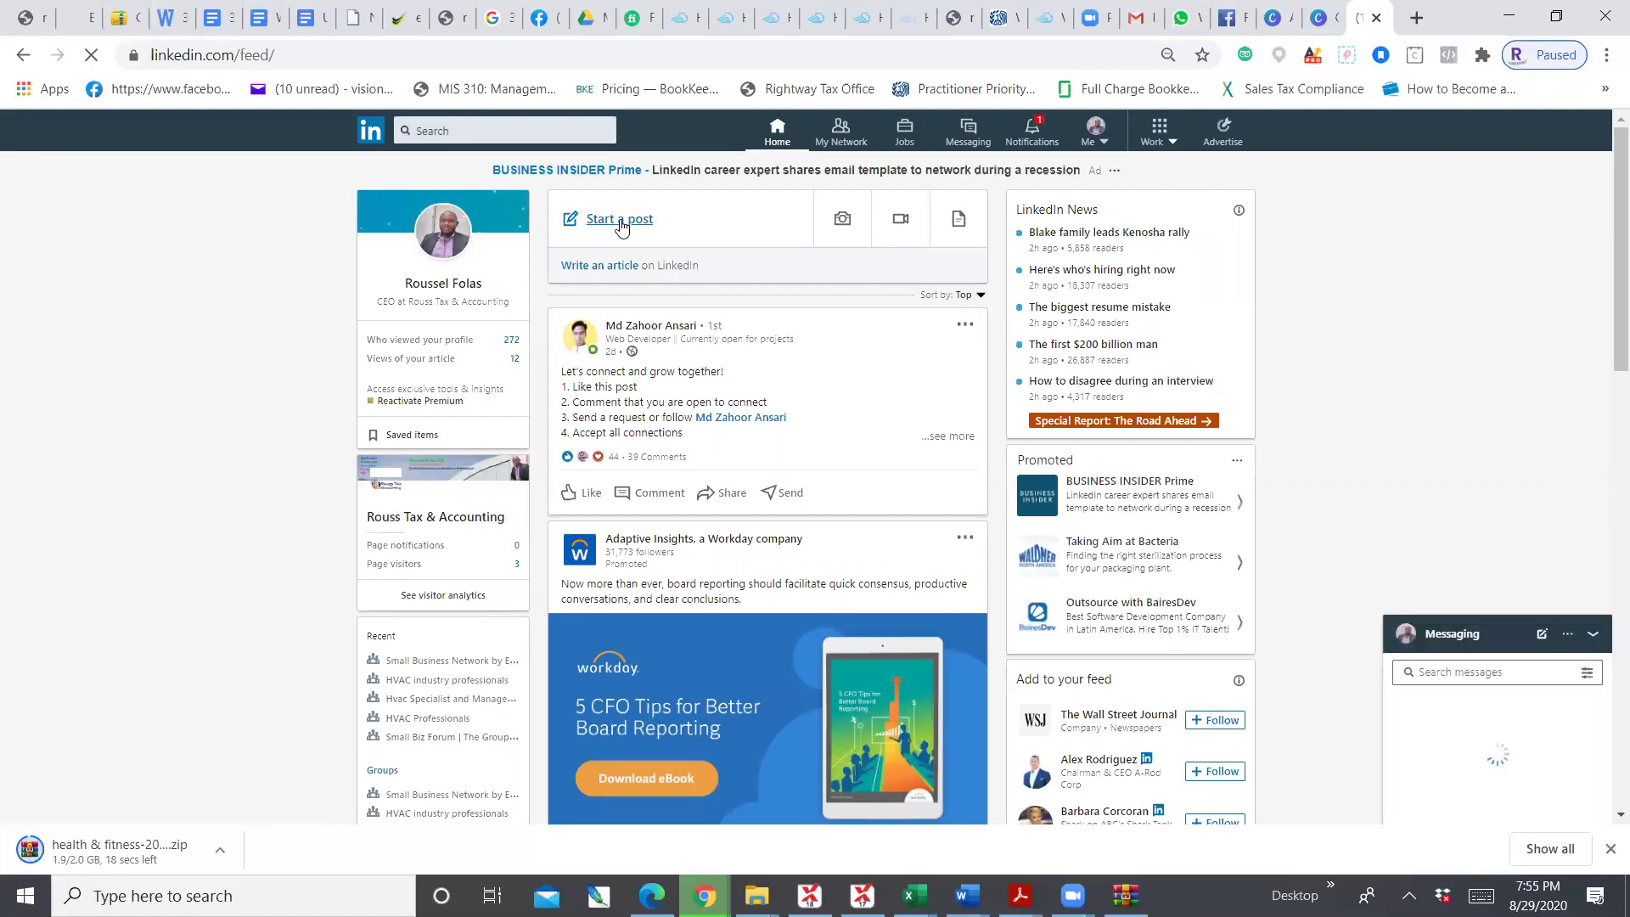
click(620, 223)
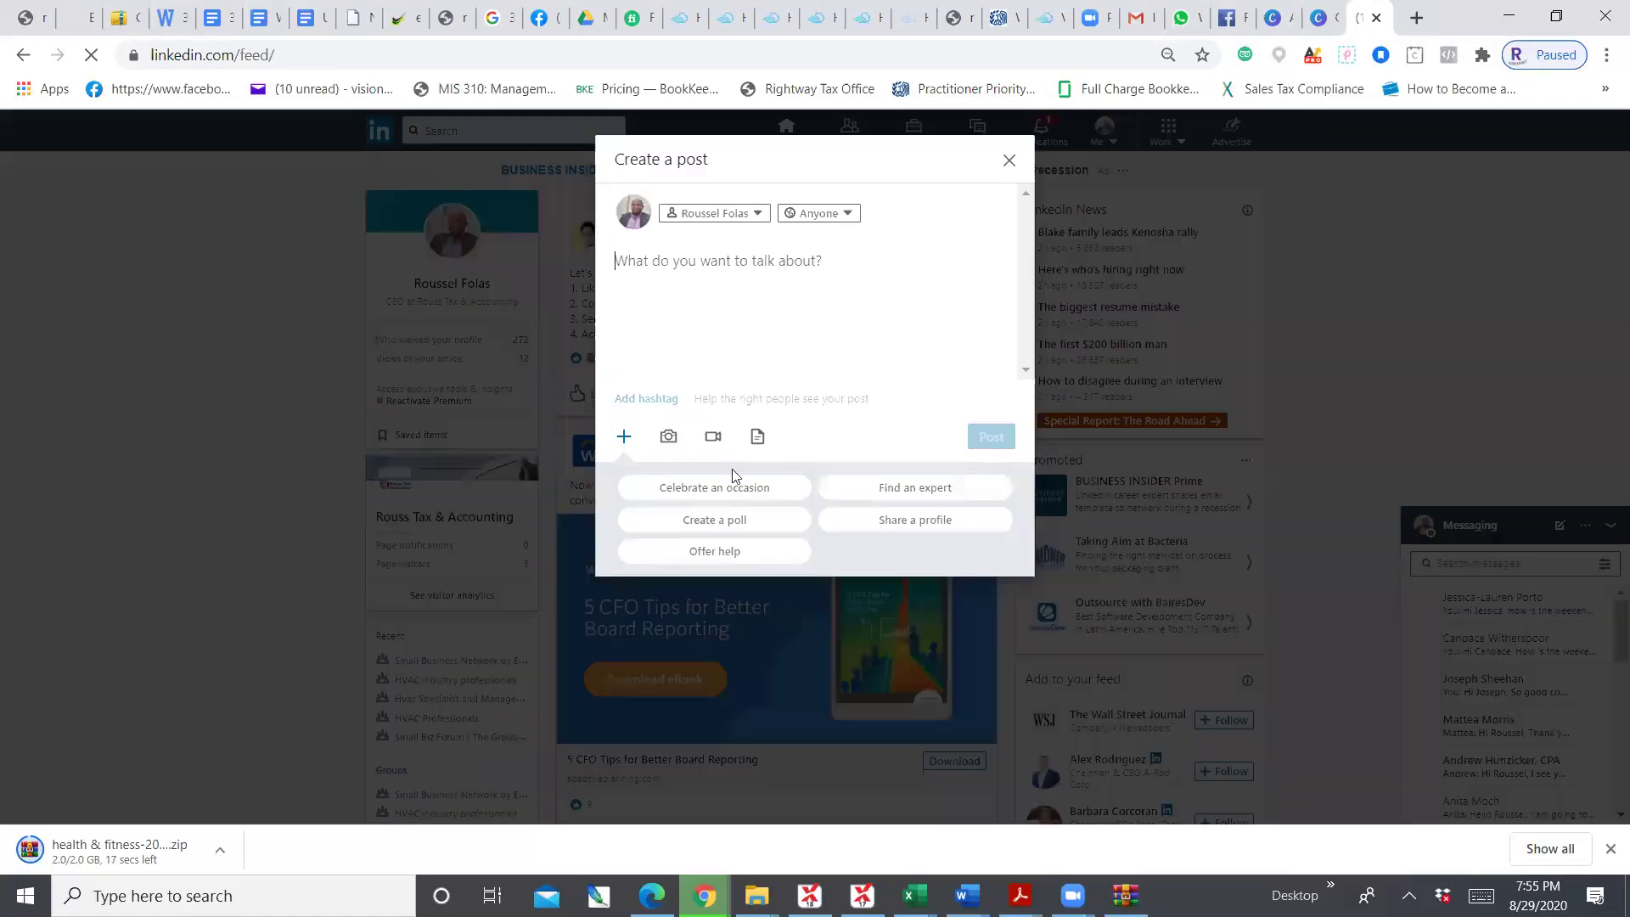
click(668, 438)
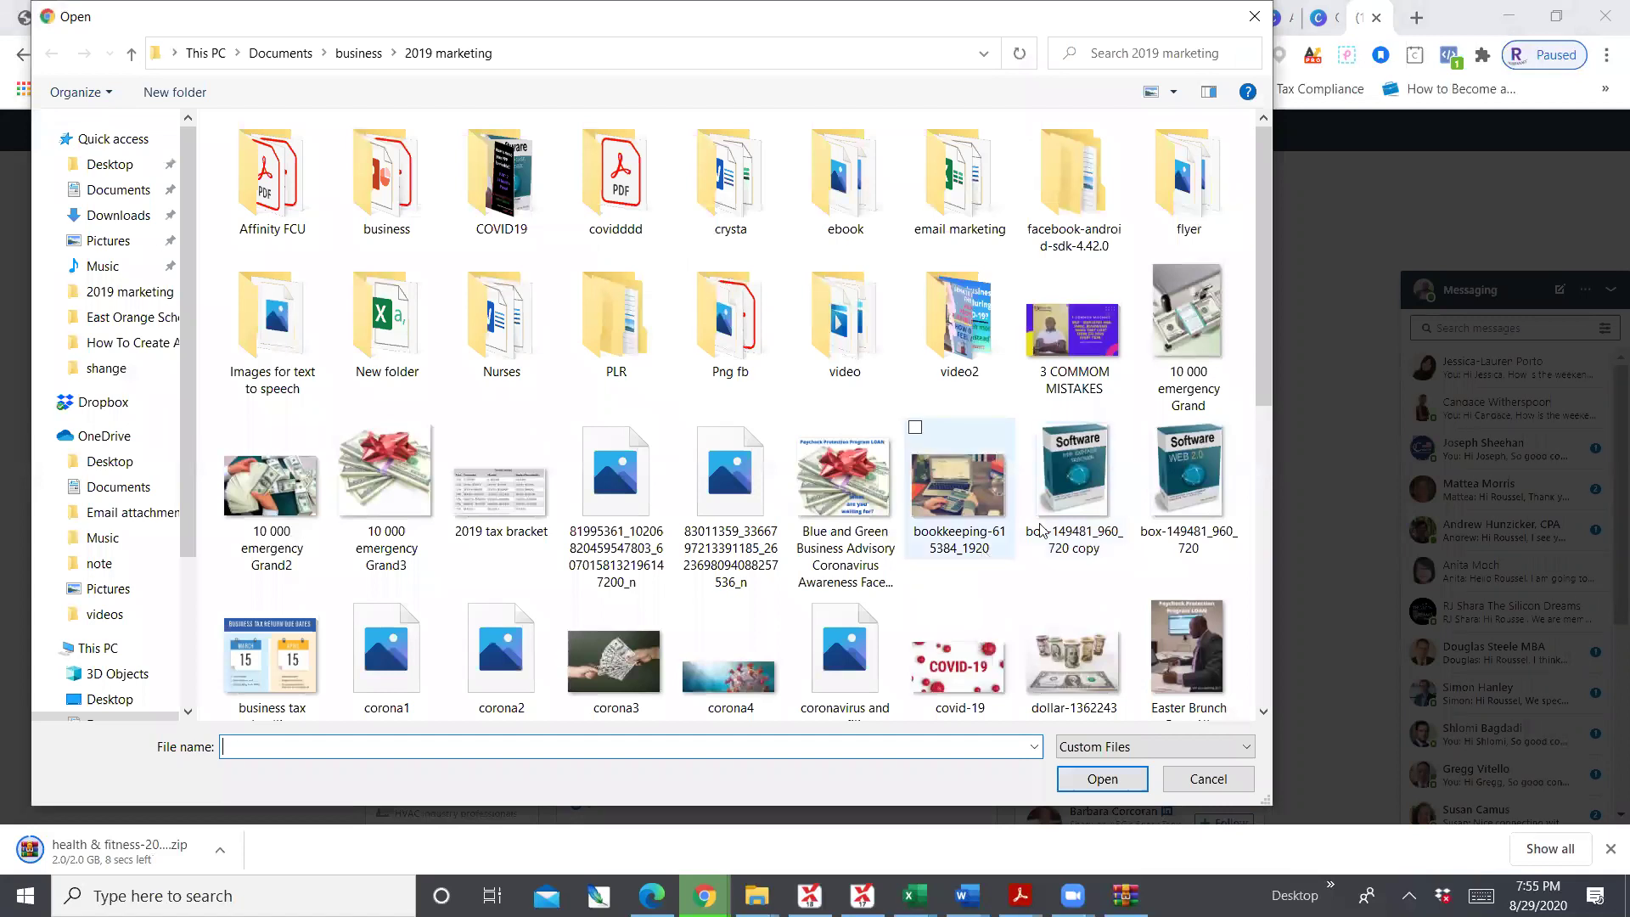
scroll(1043, 530, down, 5)
scroll(1042, 509, up, 5)
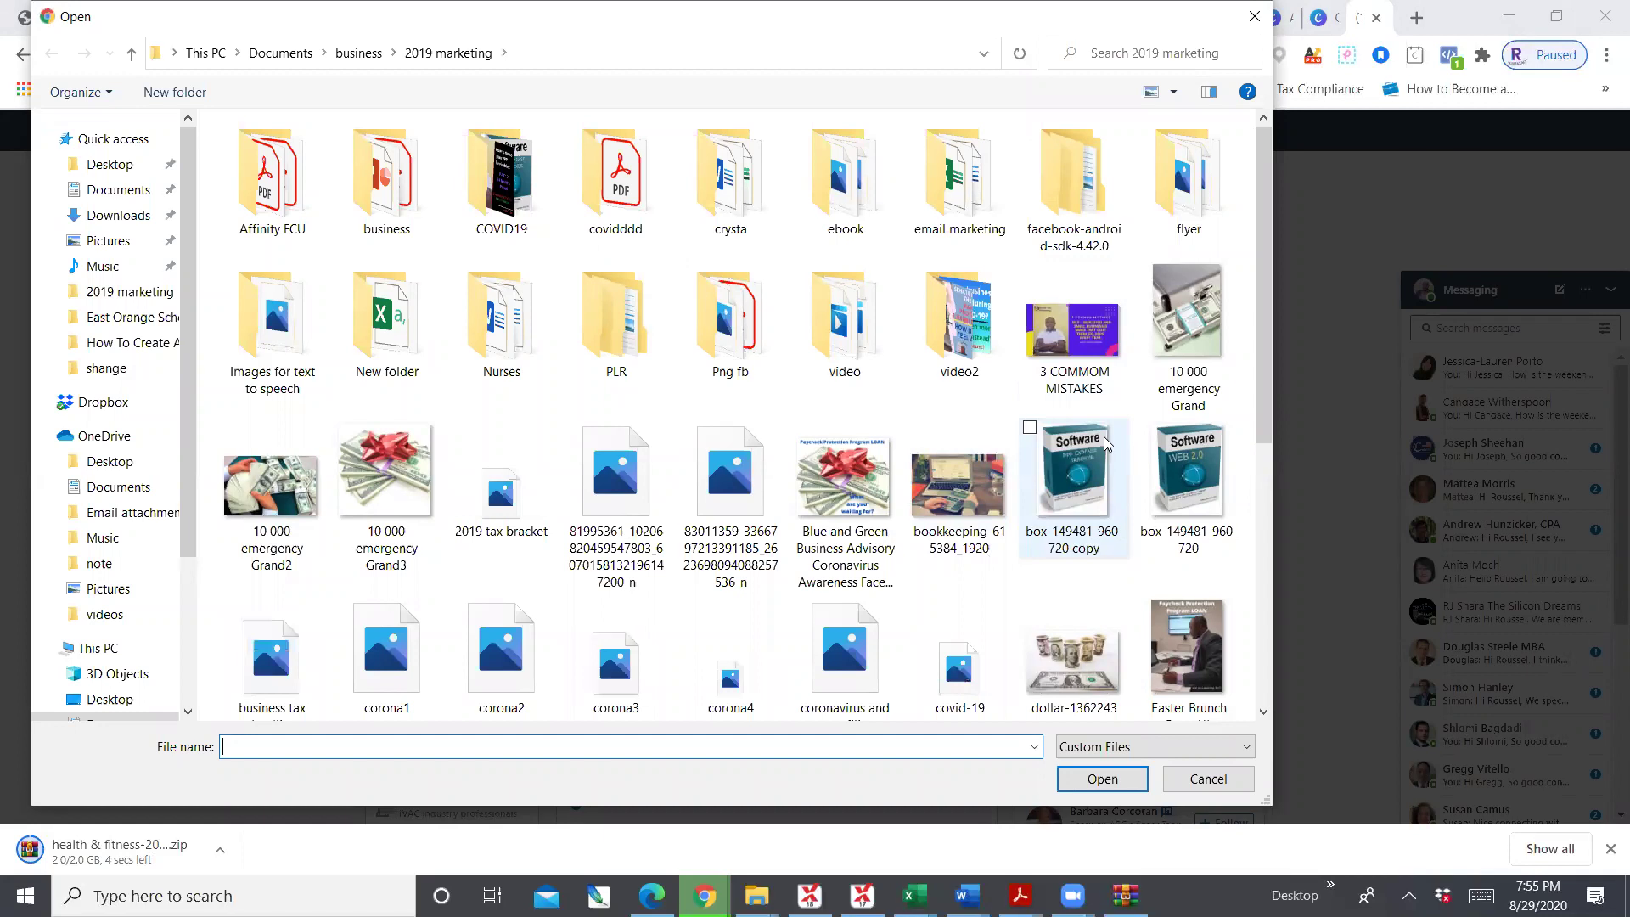
scroll(1105, 441, down, 2)
scroll(1106, 443, down, 5)
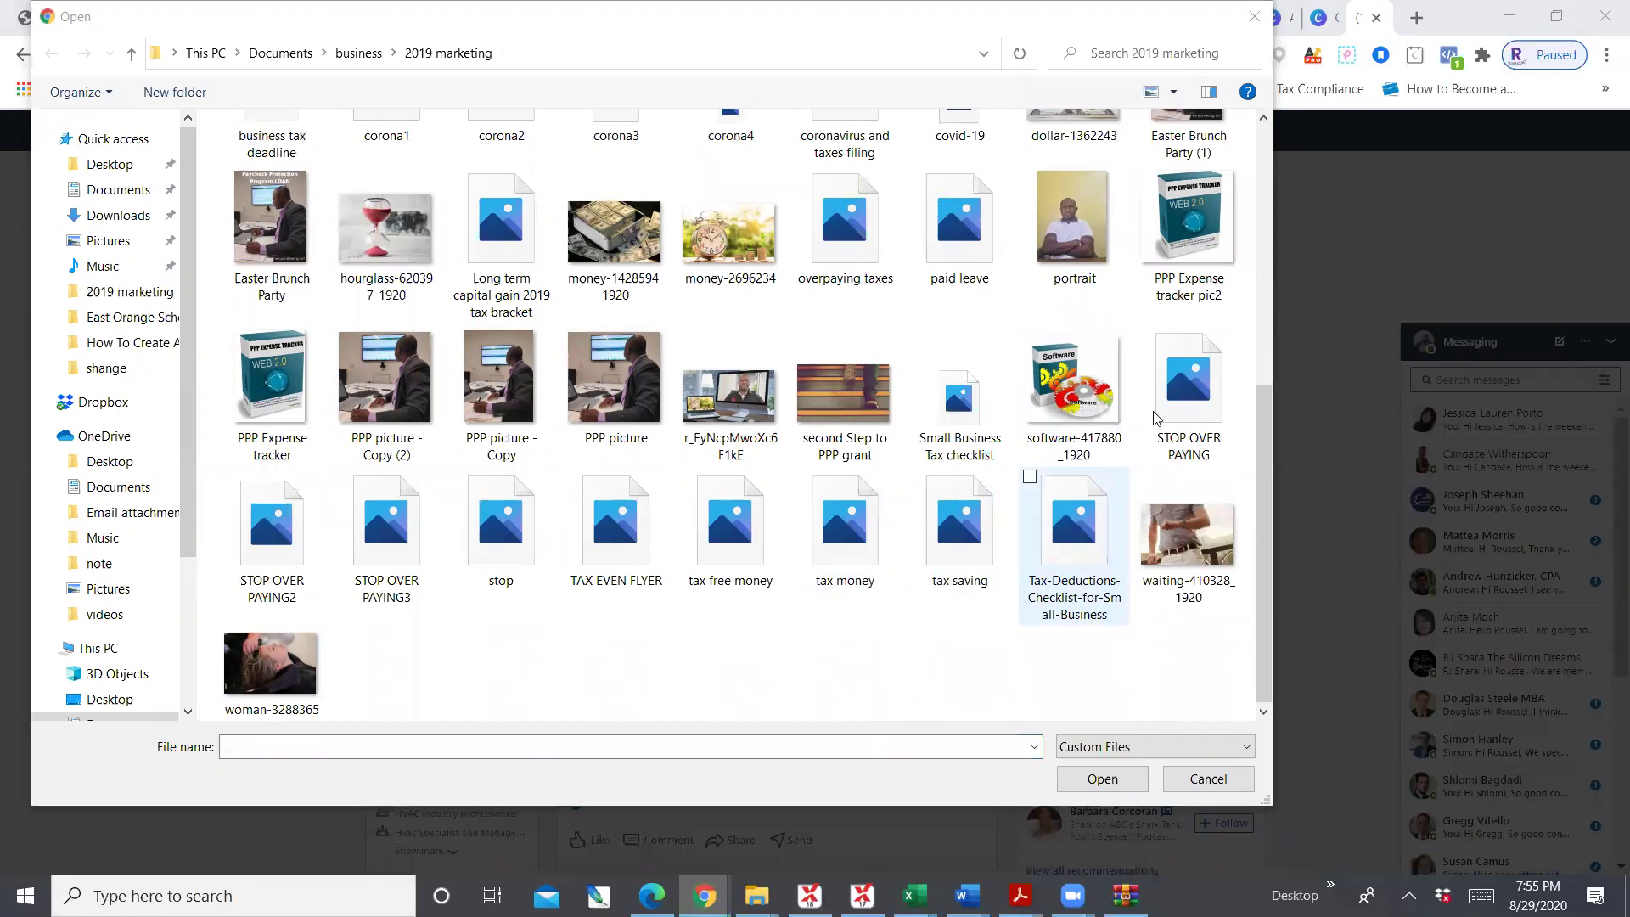
click(892, 27)
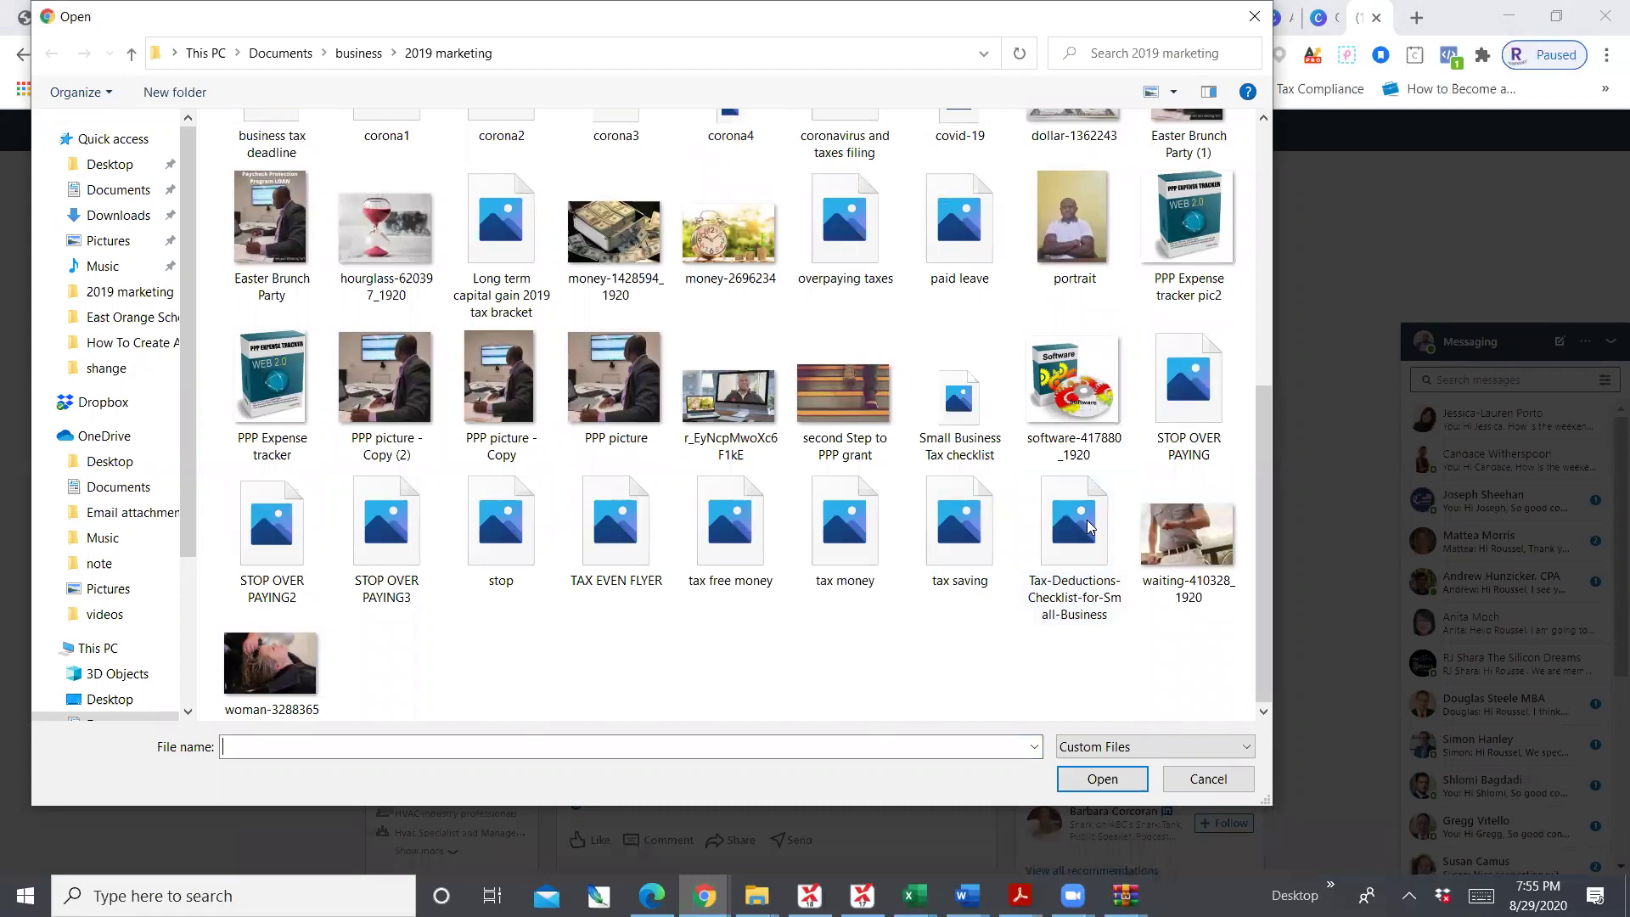
scroll(1103, 471, up, 5)
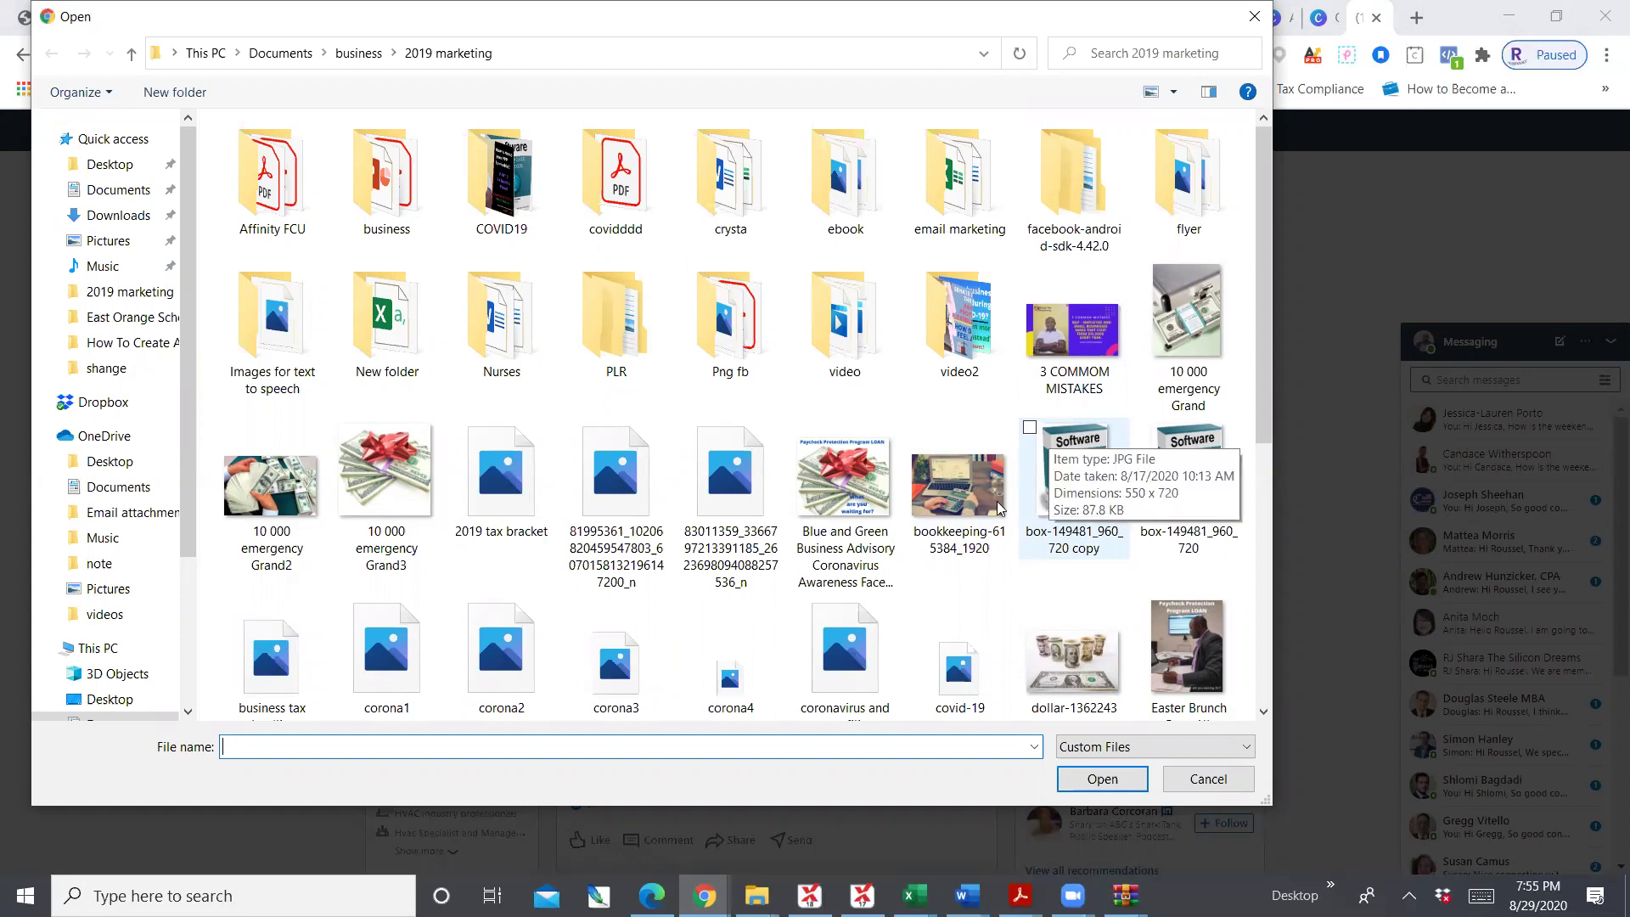
scroll(1175, 760, down, 5)
click(1175, 760)
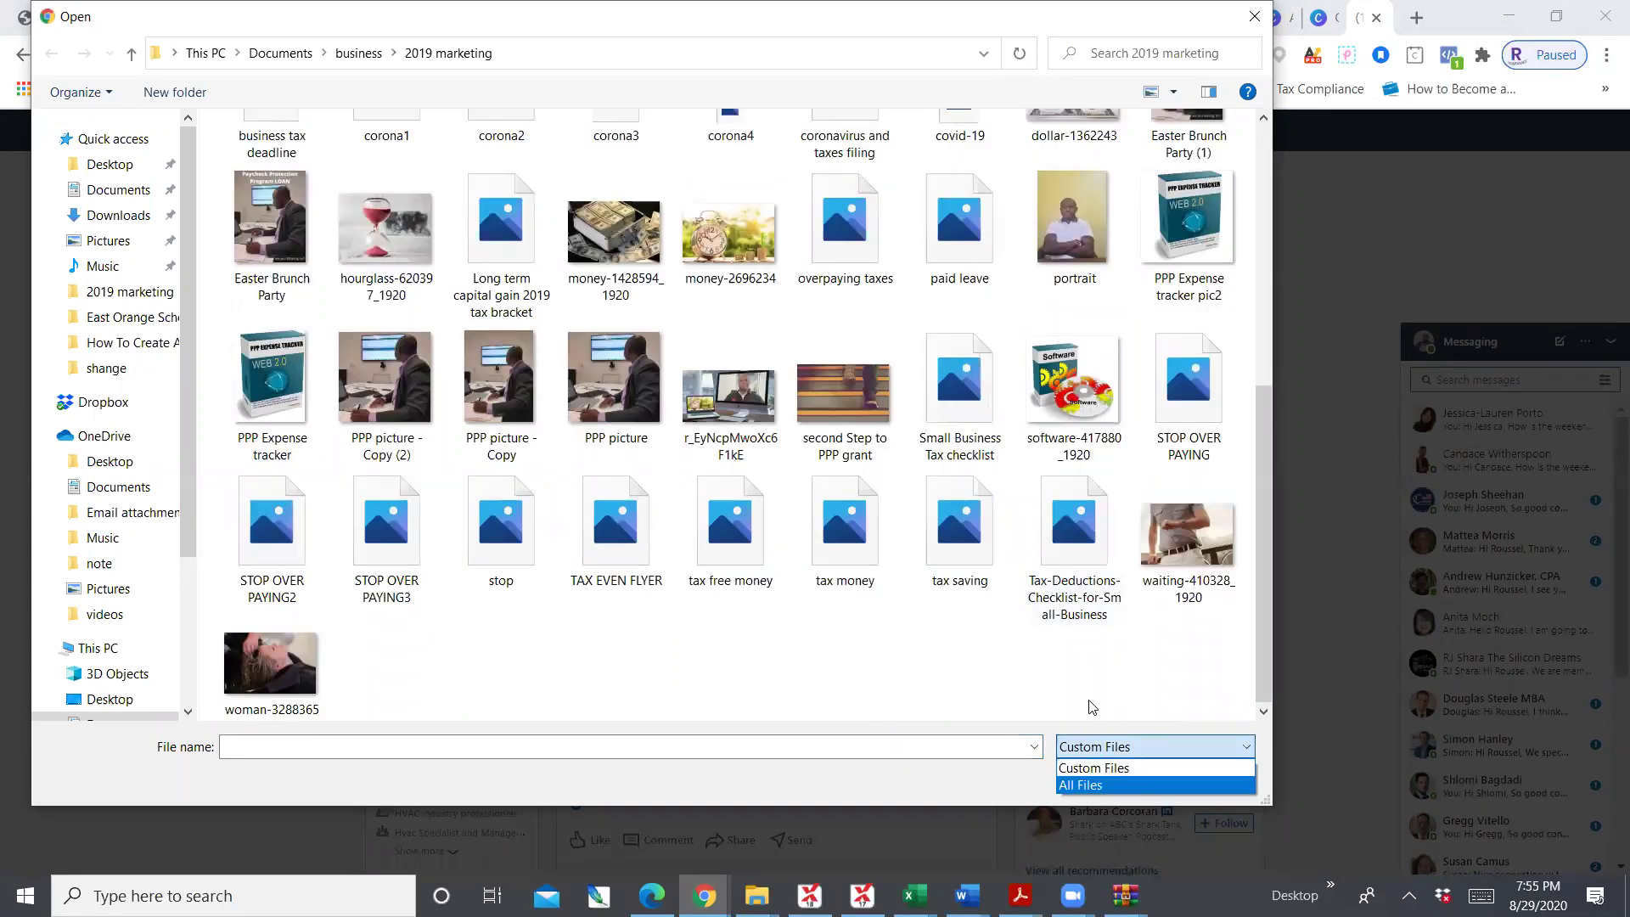
click(1095, 781)
scroll(1037, 450, down, 2)
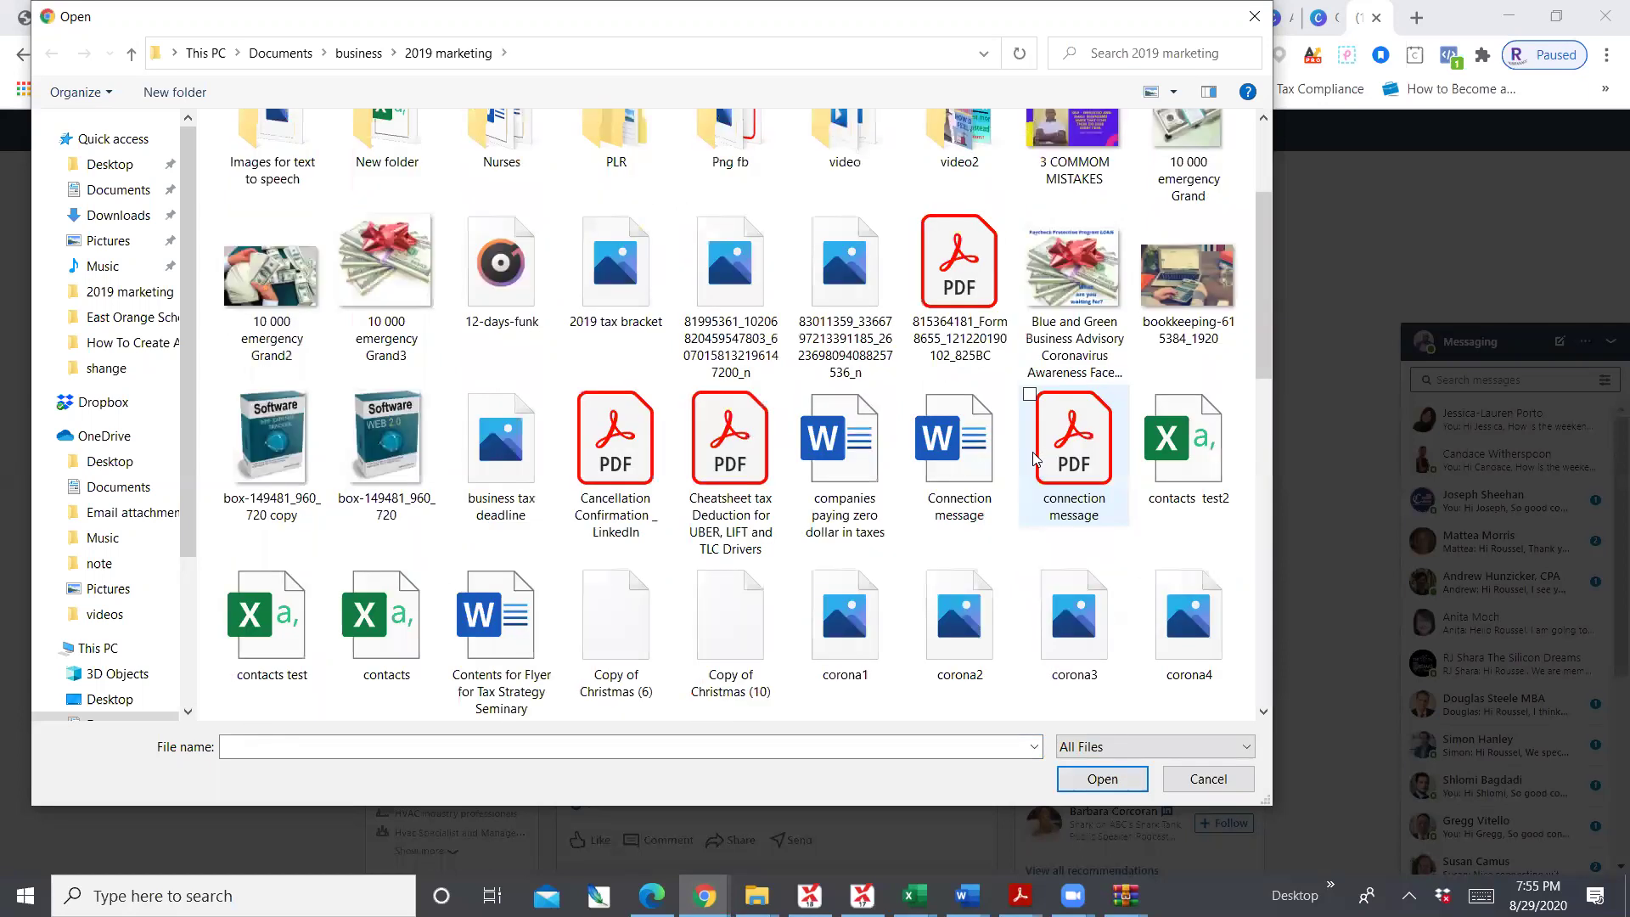
scroll(726, 452, down, 8)
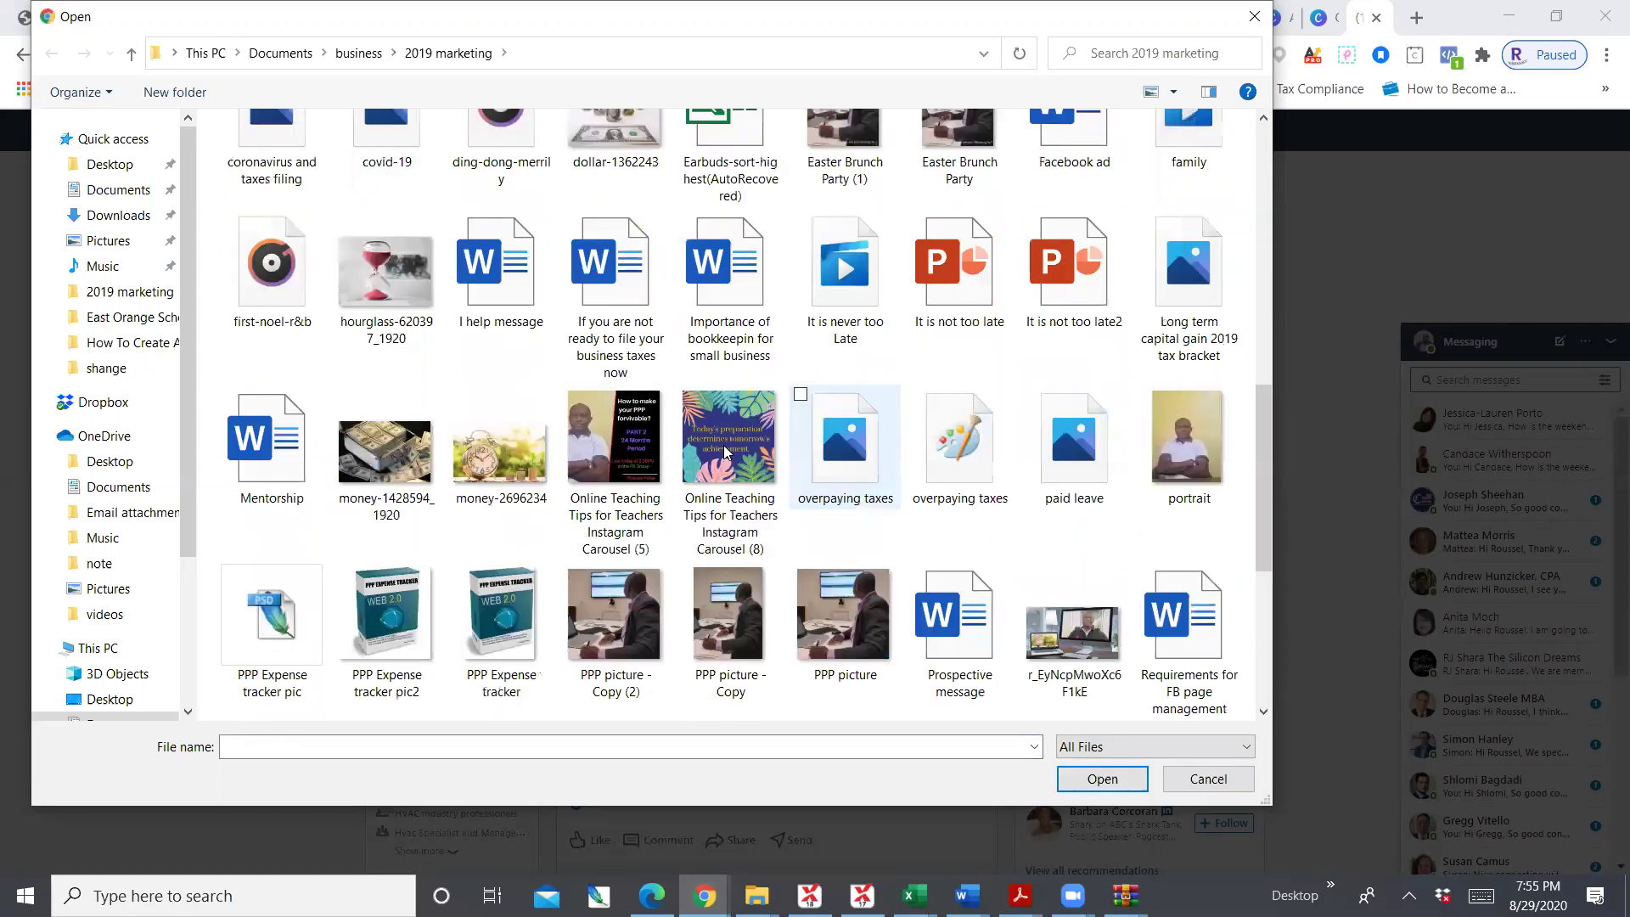
click(726, 452)
double_click(726, 452)
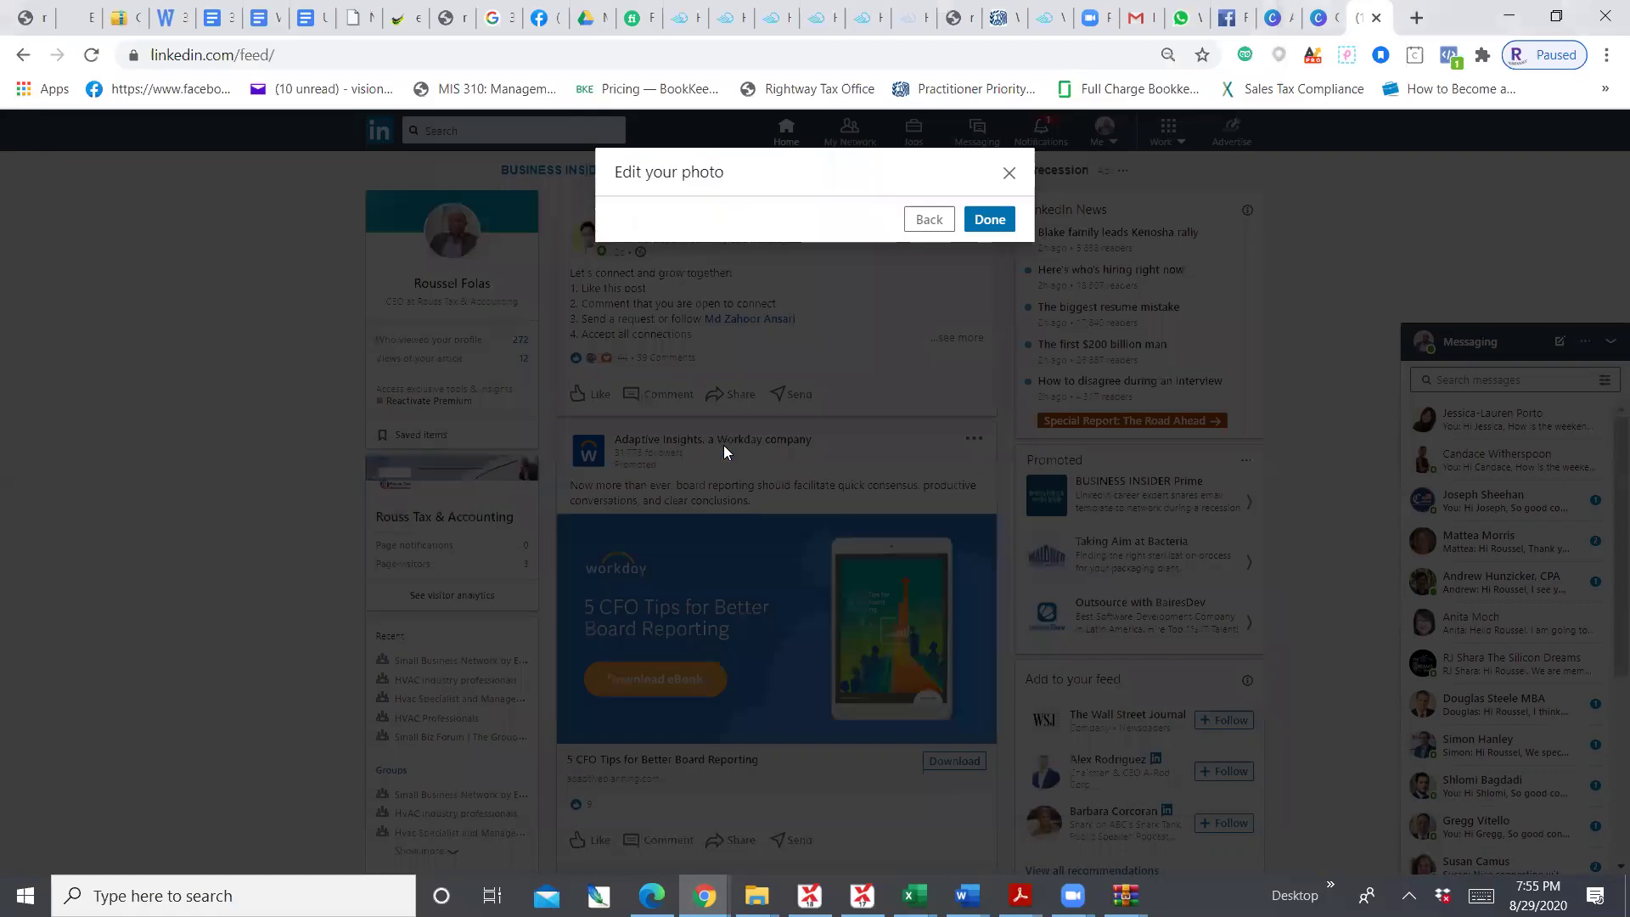
click(1000, 221)
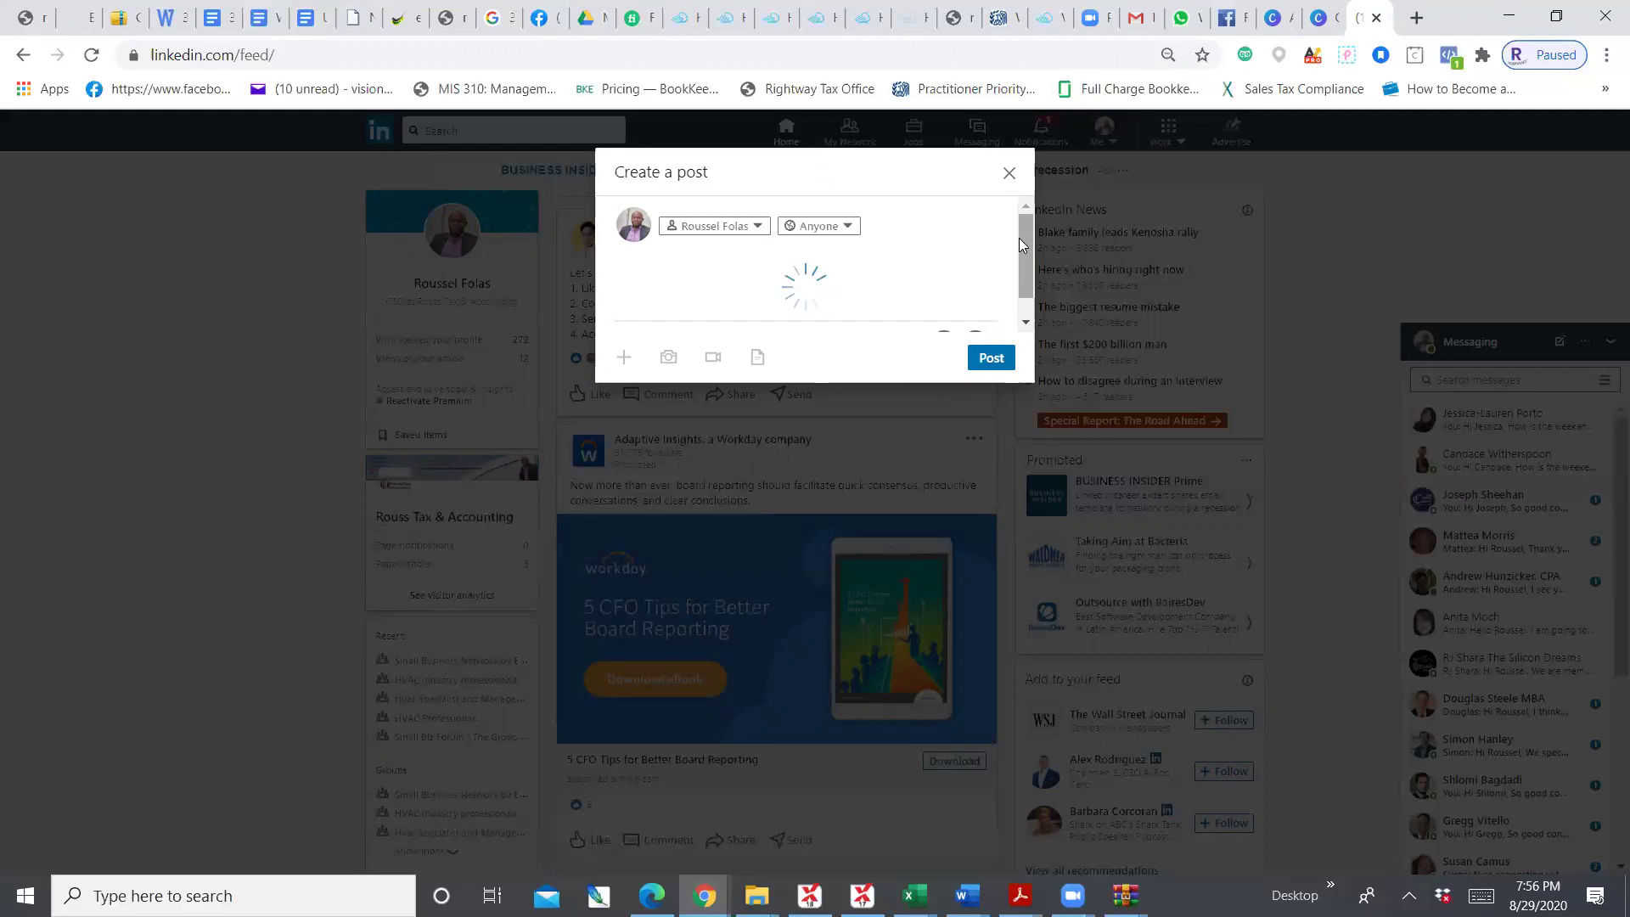
click(1012, 175)
click(905, 438)
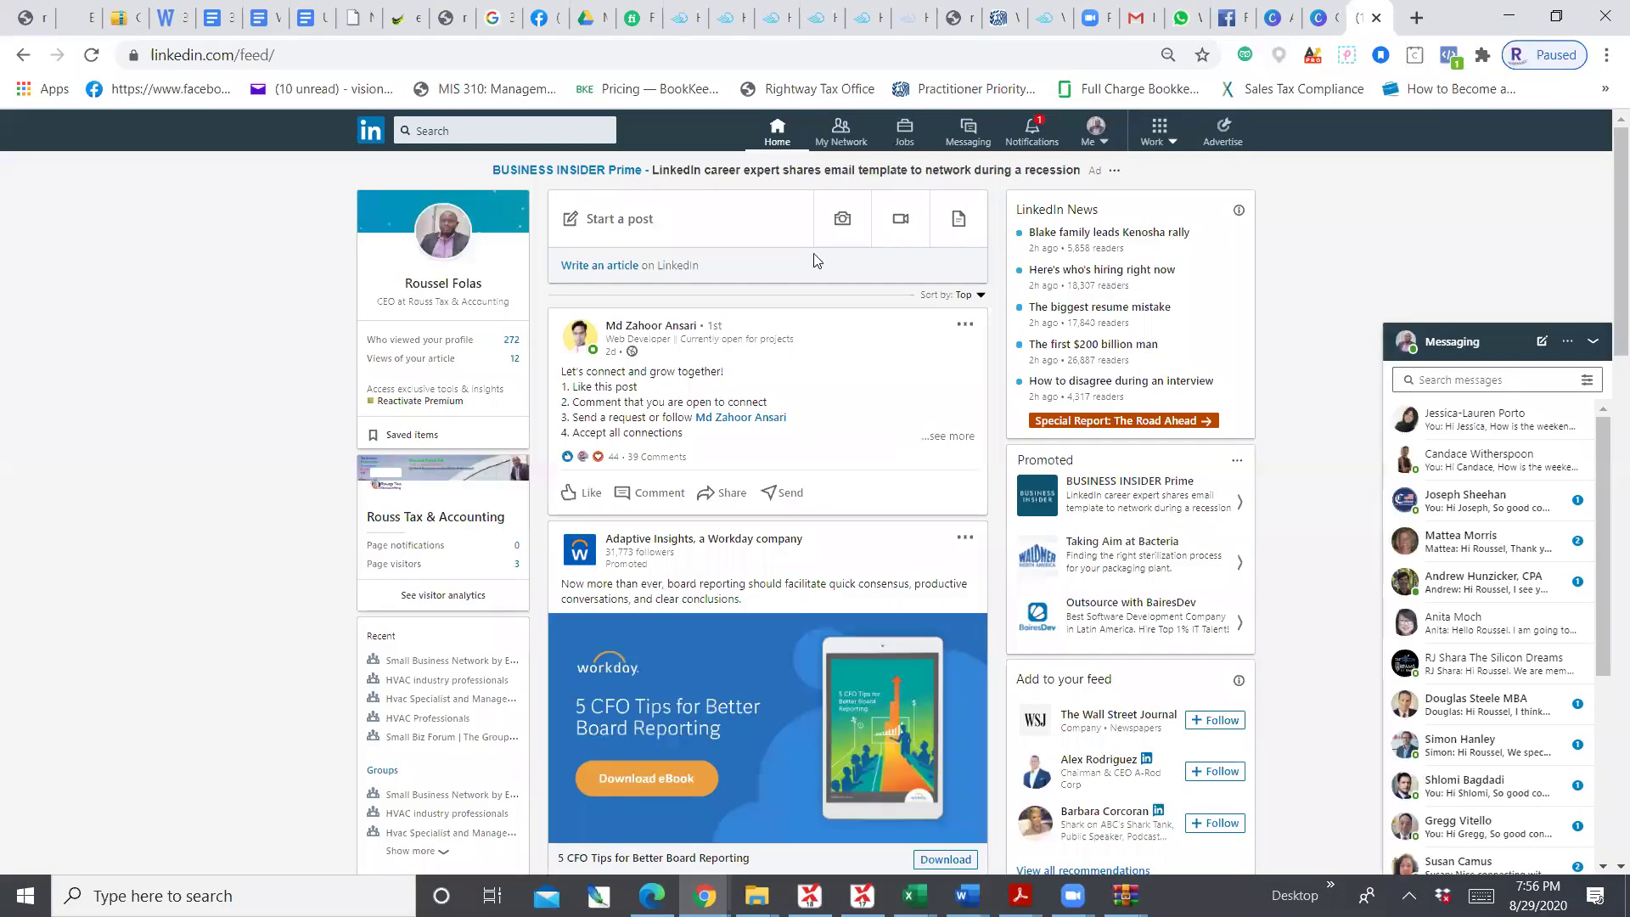
Publish a new LinkedIn post with the Online Teaching Tips for Teachers Instagram Carousel (8) video attached from the 2019 marketing folder
click(624, 220)
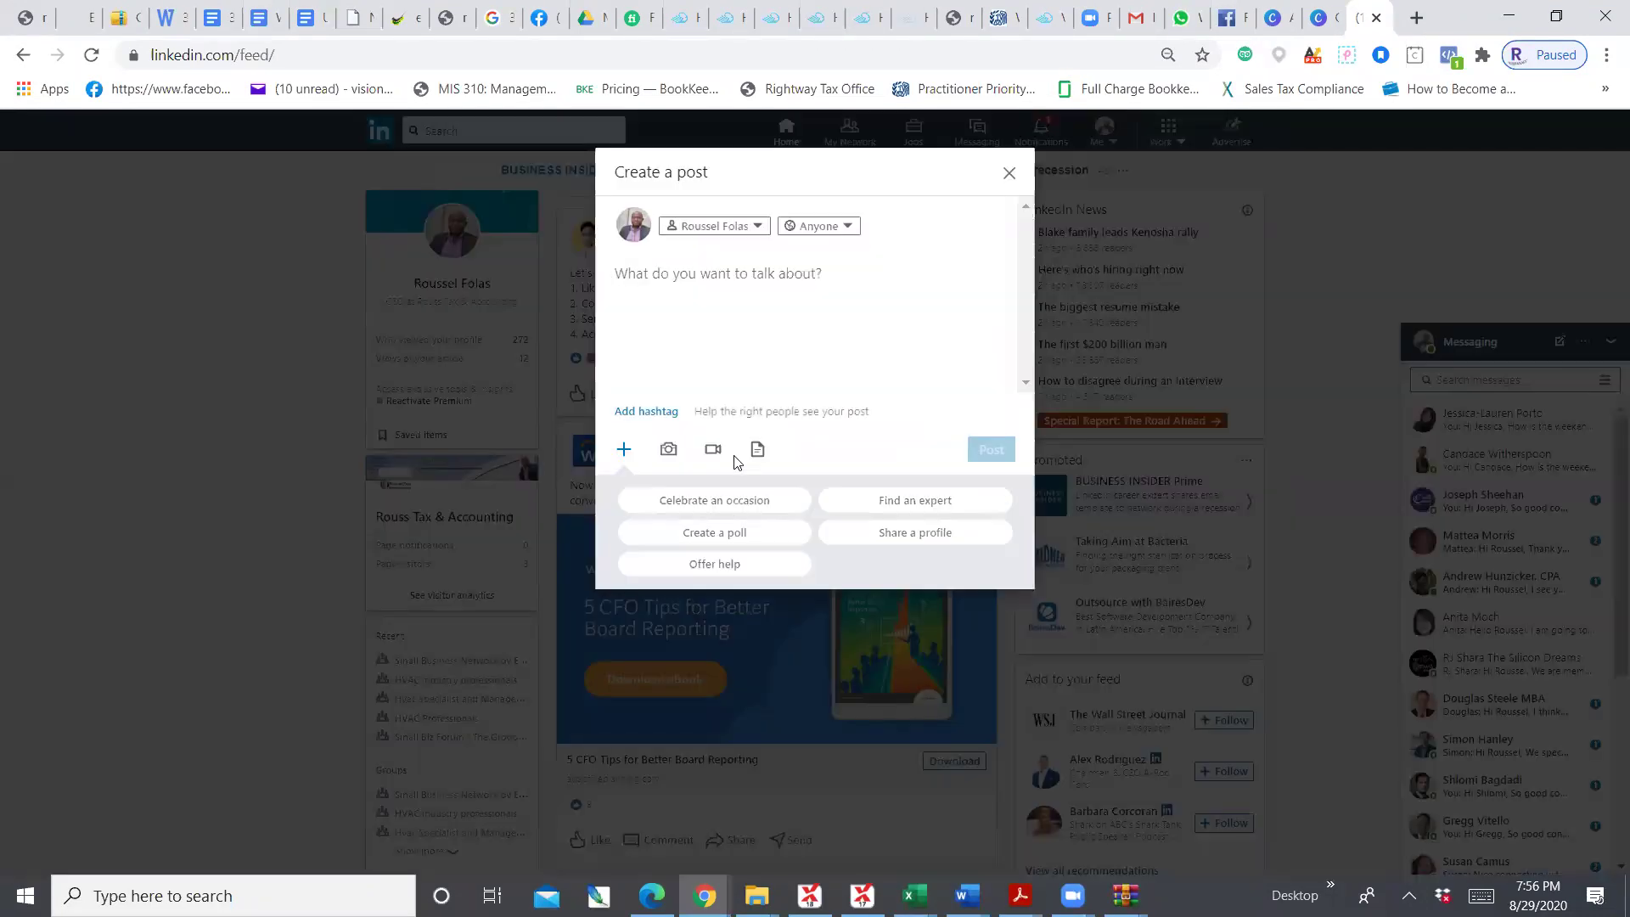
click(713, 451)
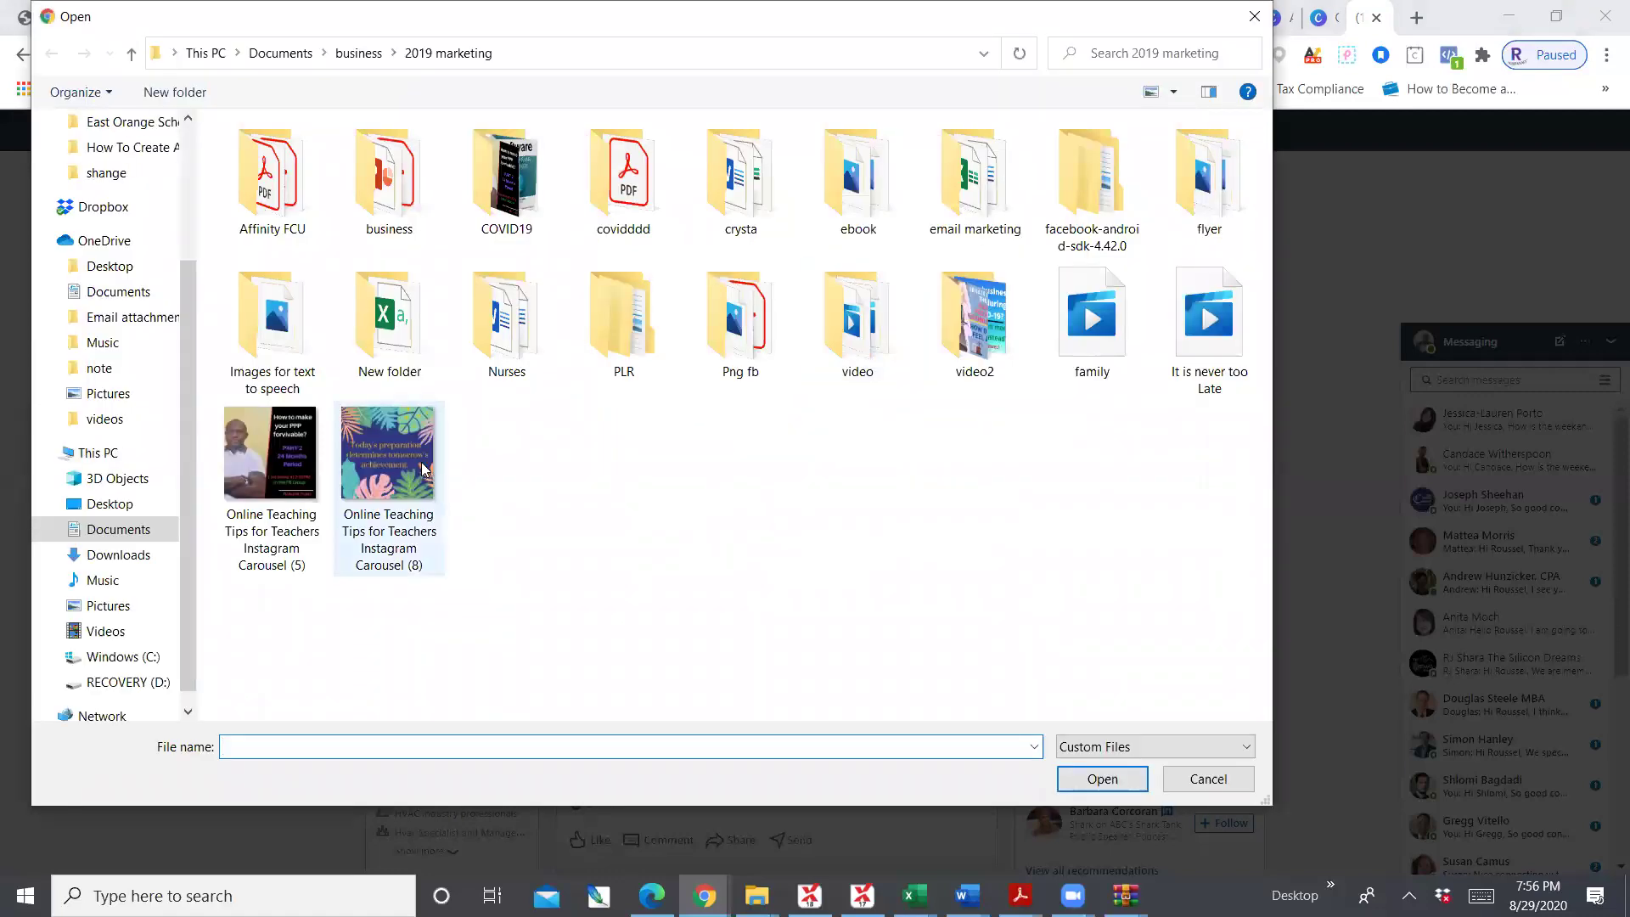
click(383, 485)
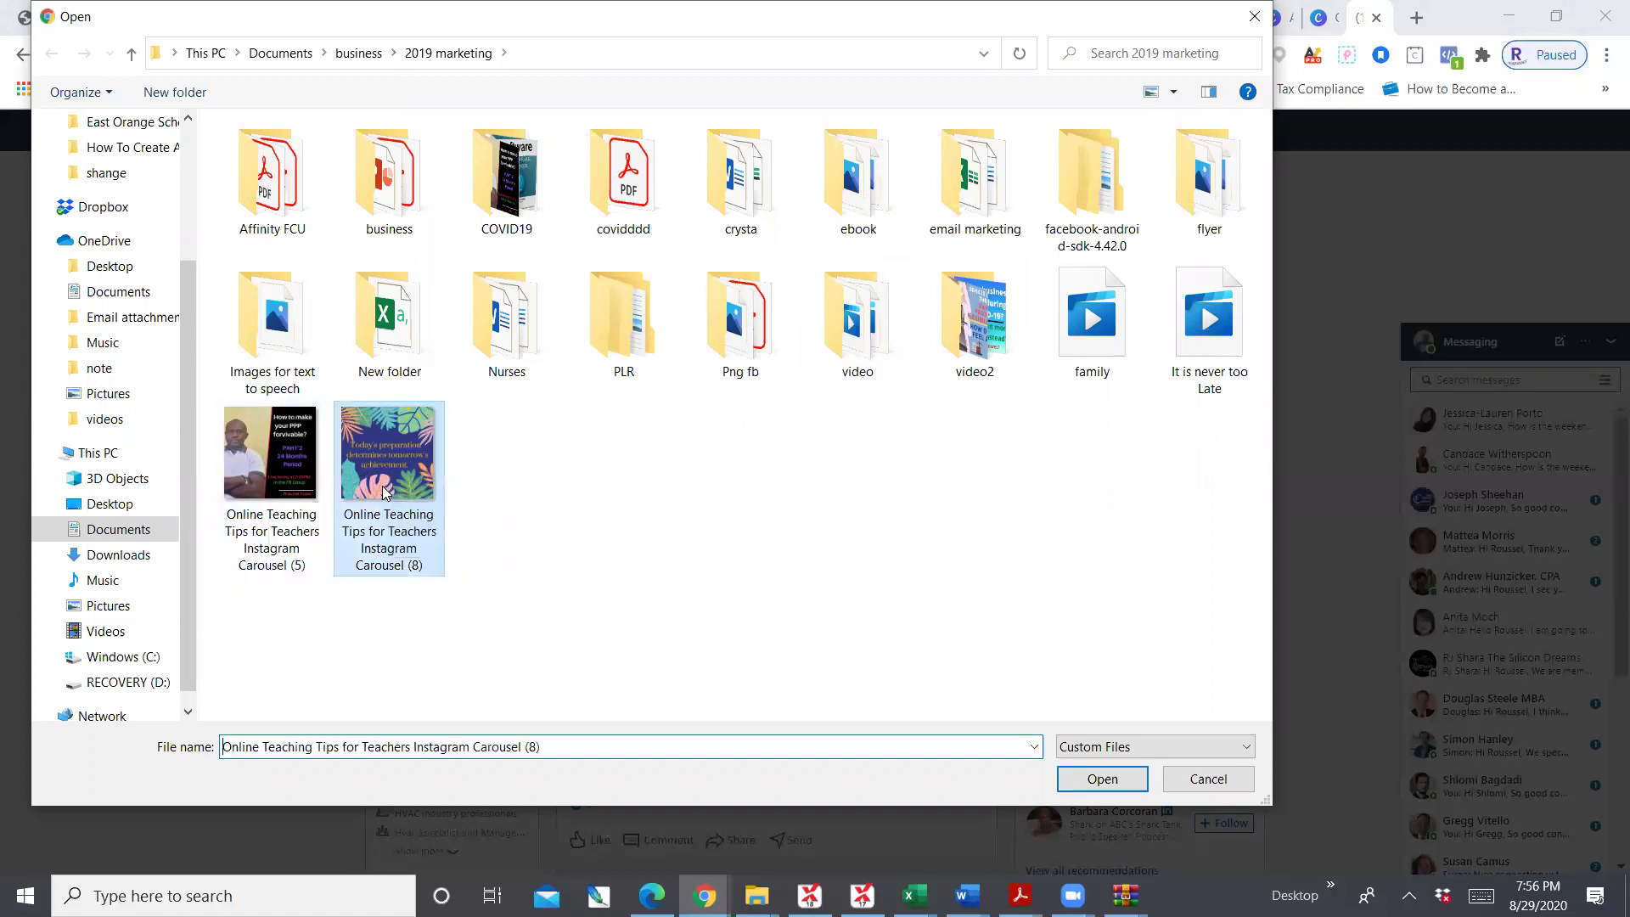
click(1101, 778)
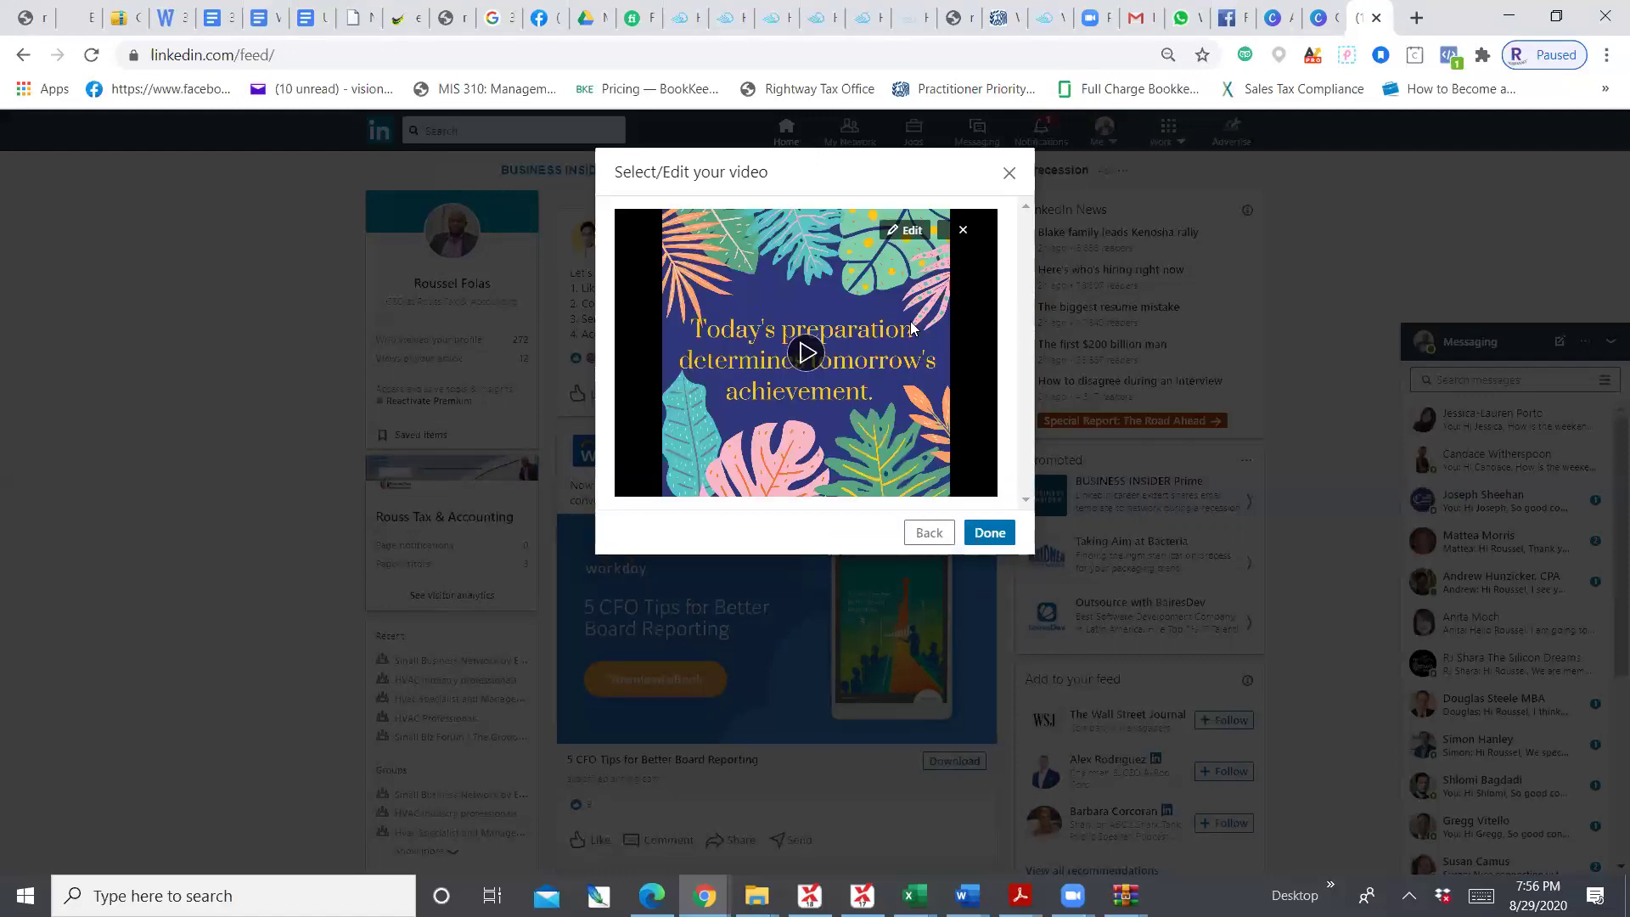
click(1000, 537)
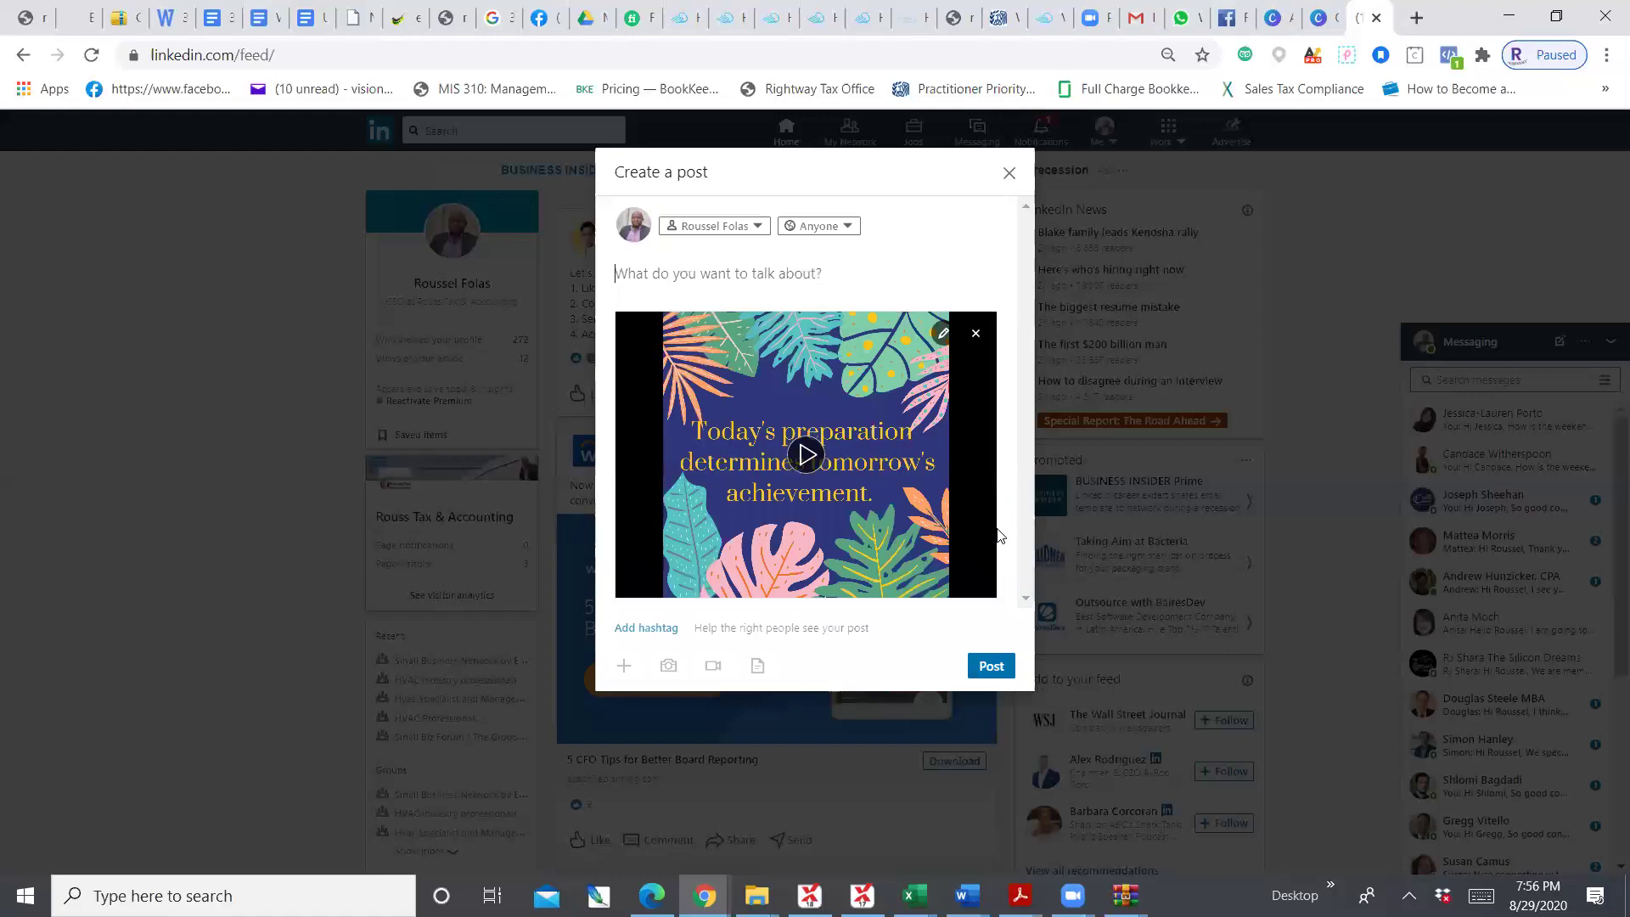
click(985, 668)
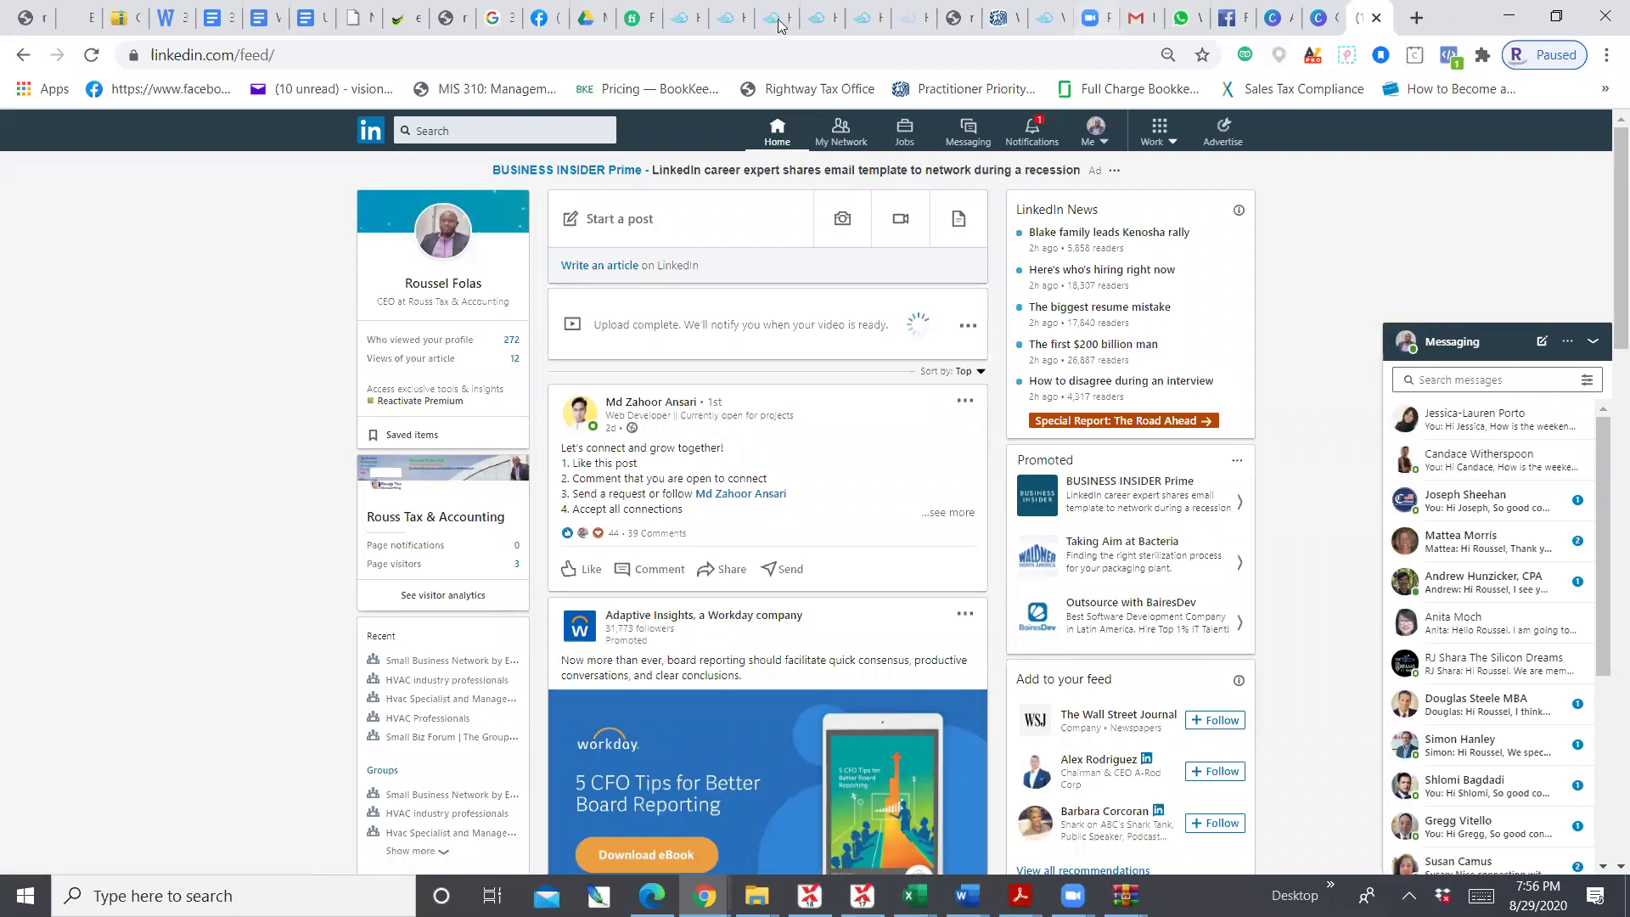
Switch to the Facebook profile, reload it and review the quote video post on the timeline
click(543, 18)
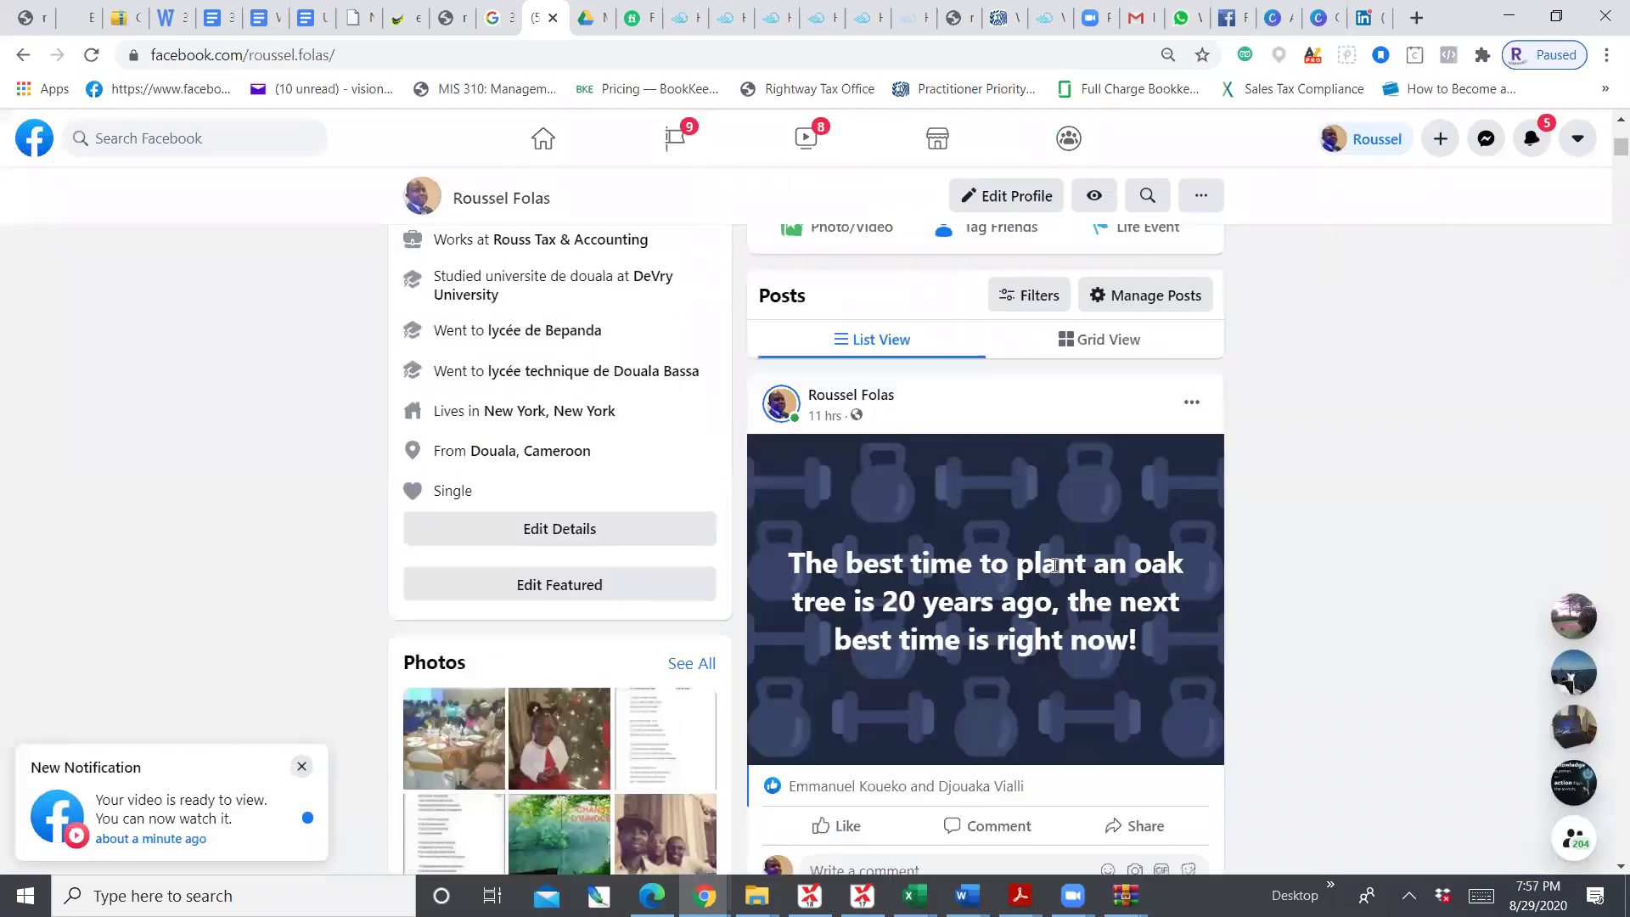
click(92, 56)
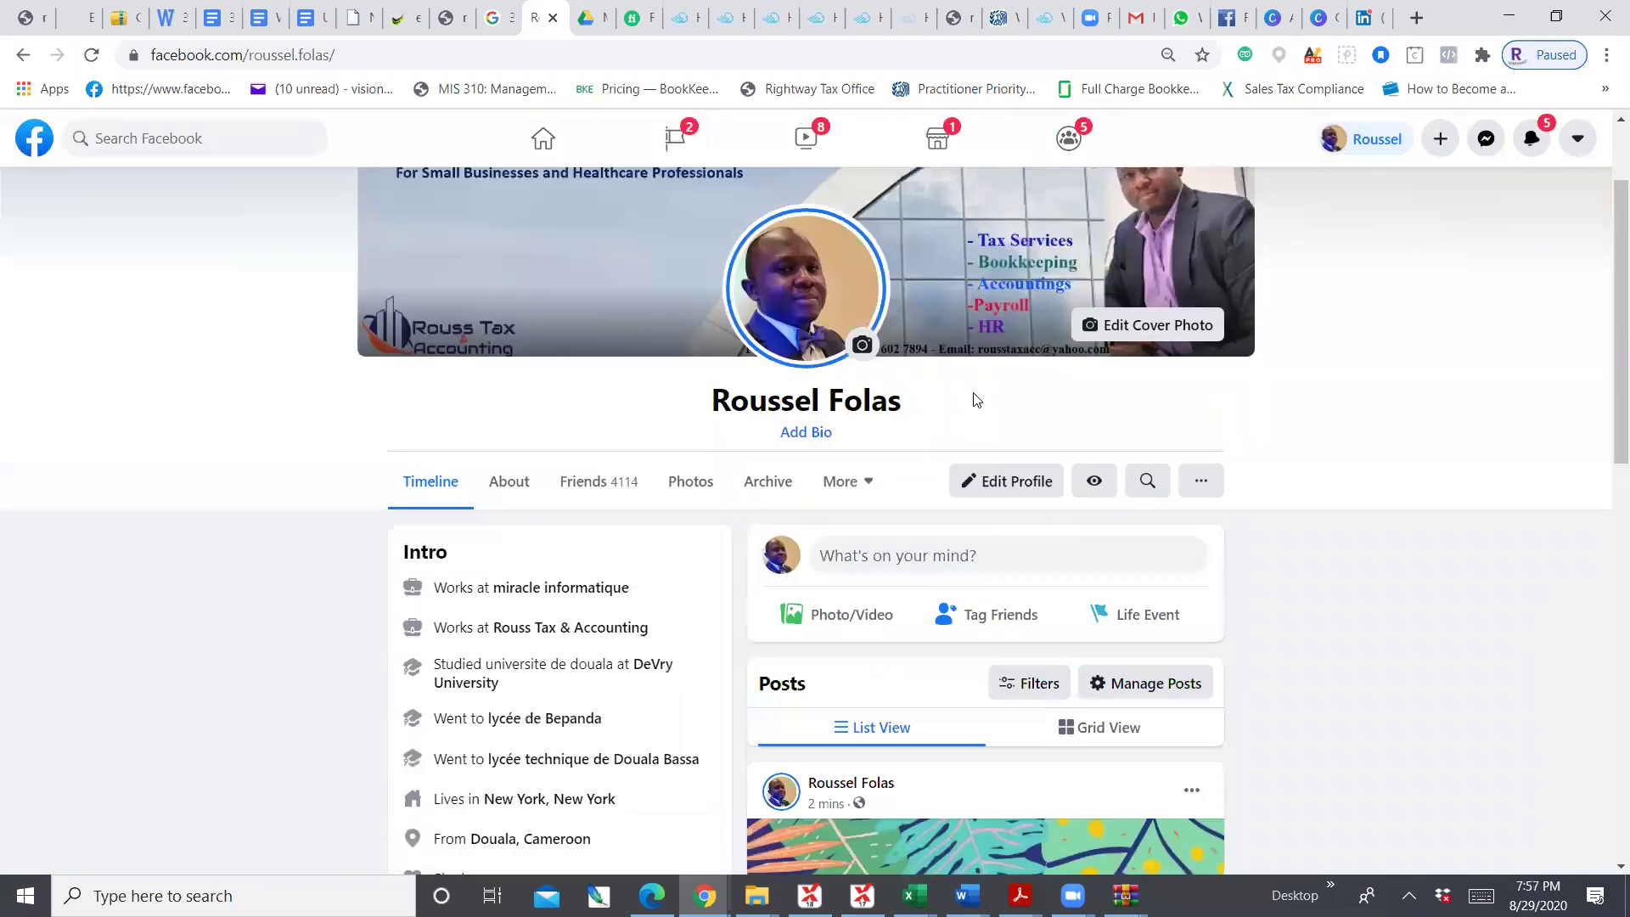
scroll(958, 553, down, 5)
scroll(951, 535, down, 3)
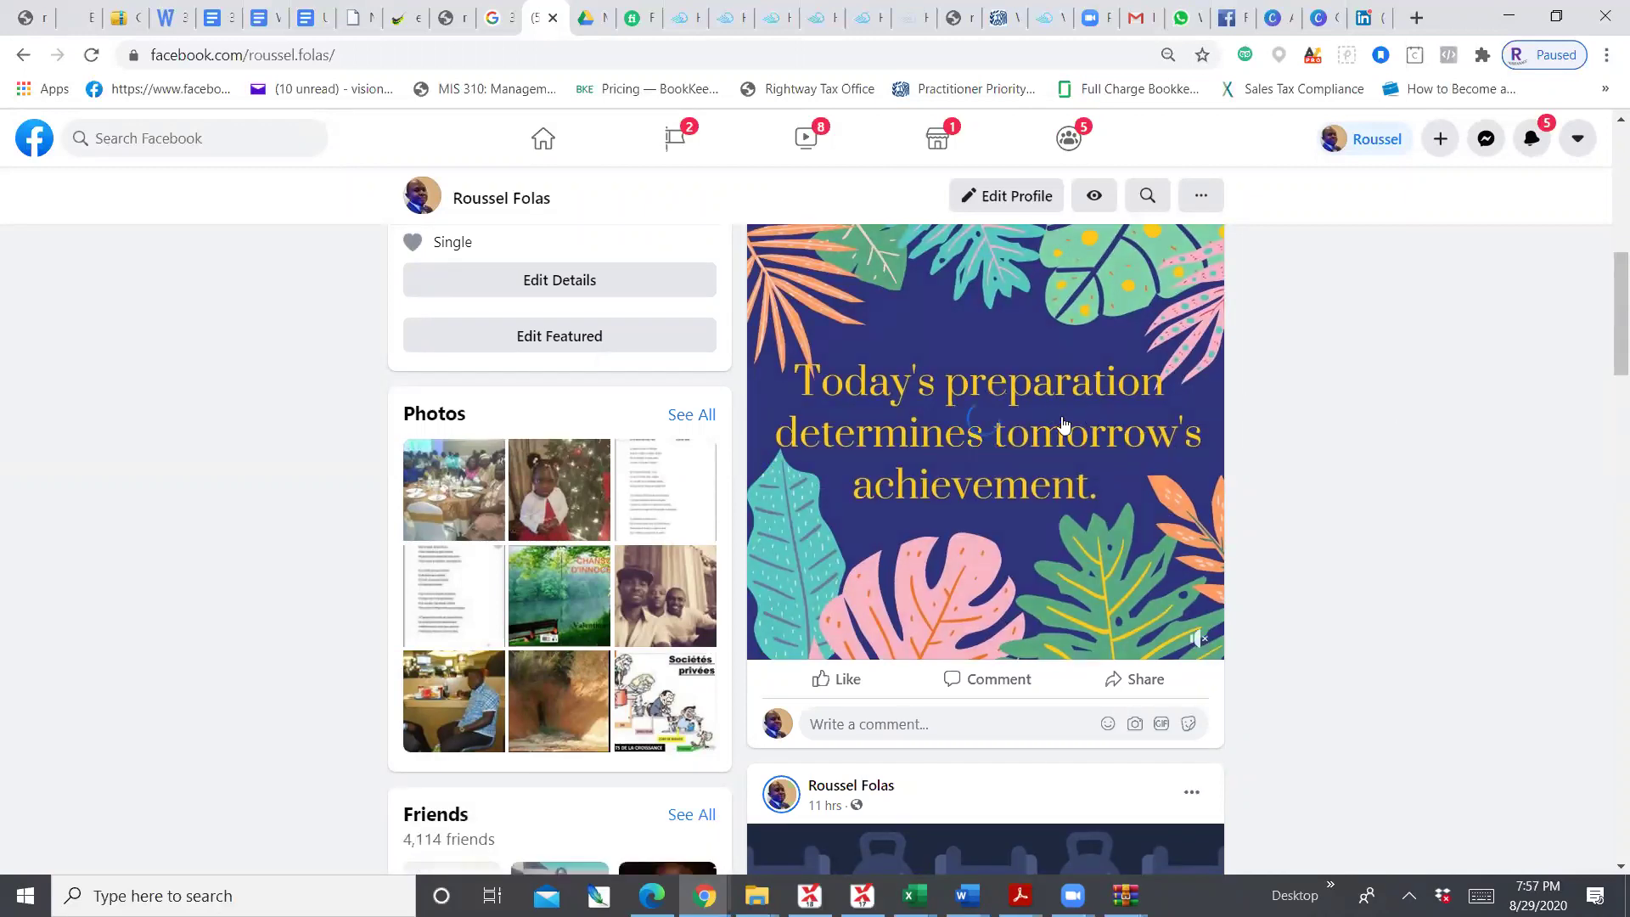
scroll(1051, 419, down, 5)
scroll(1051, 420, up, 5)
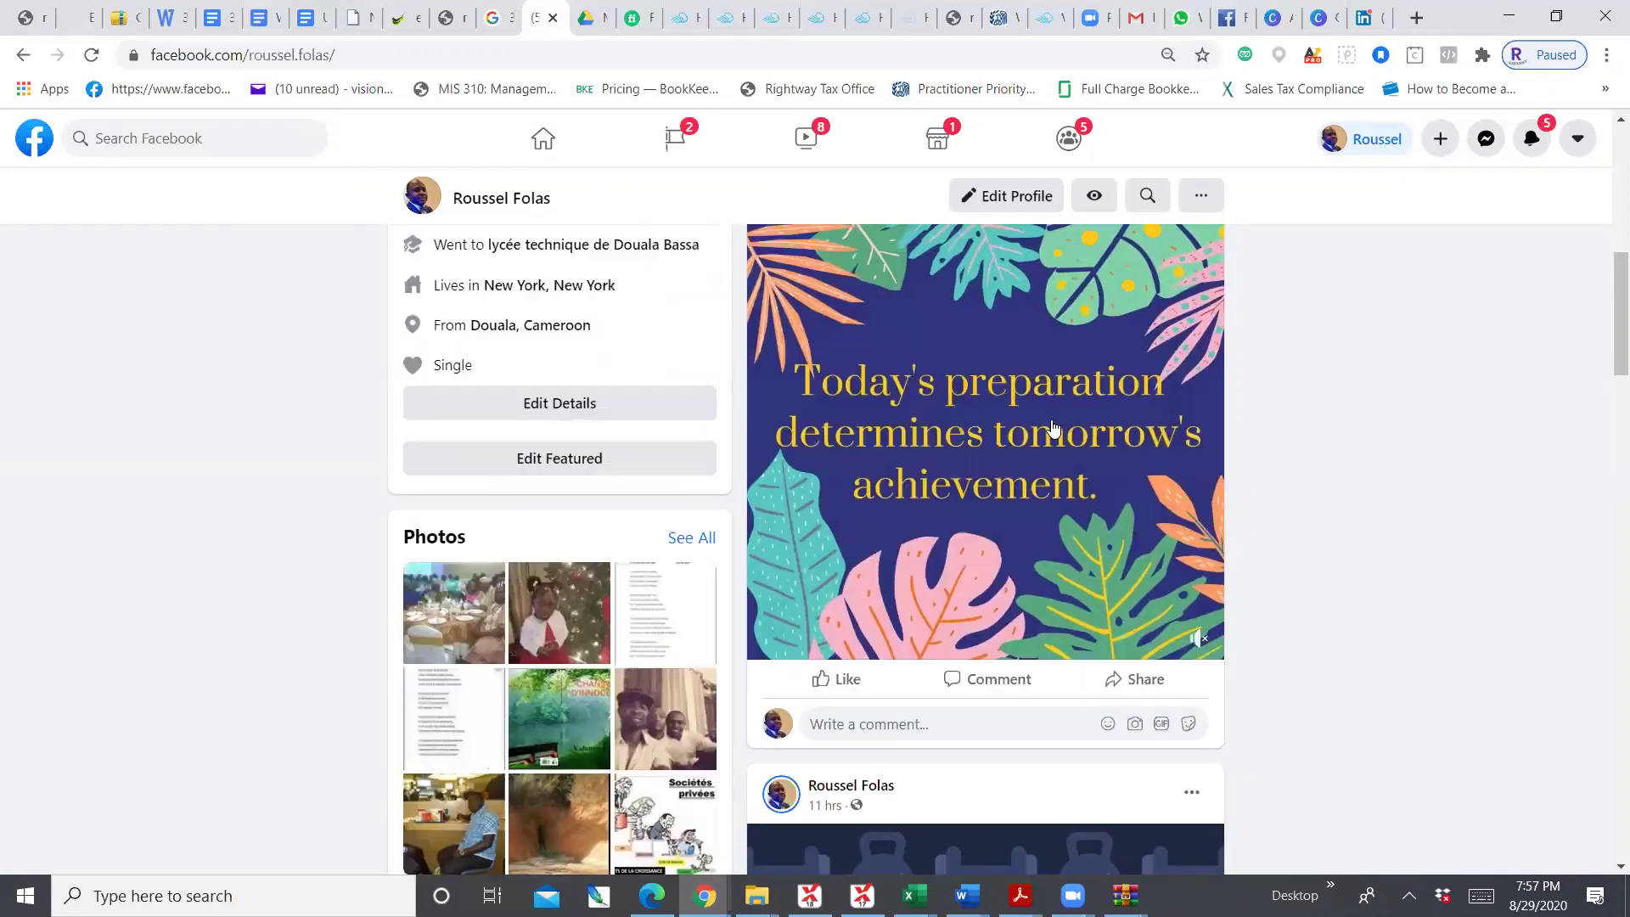
scroll(1051, 428, up, 3)
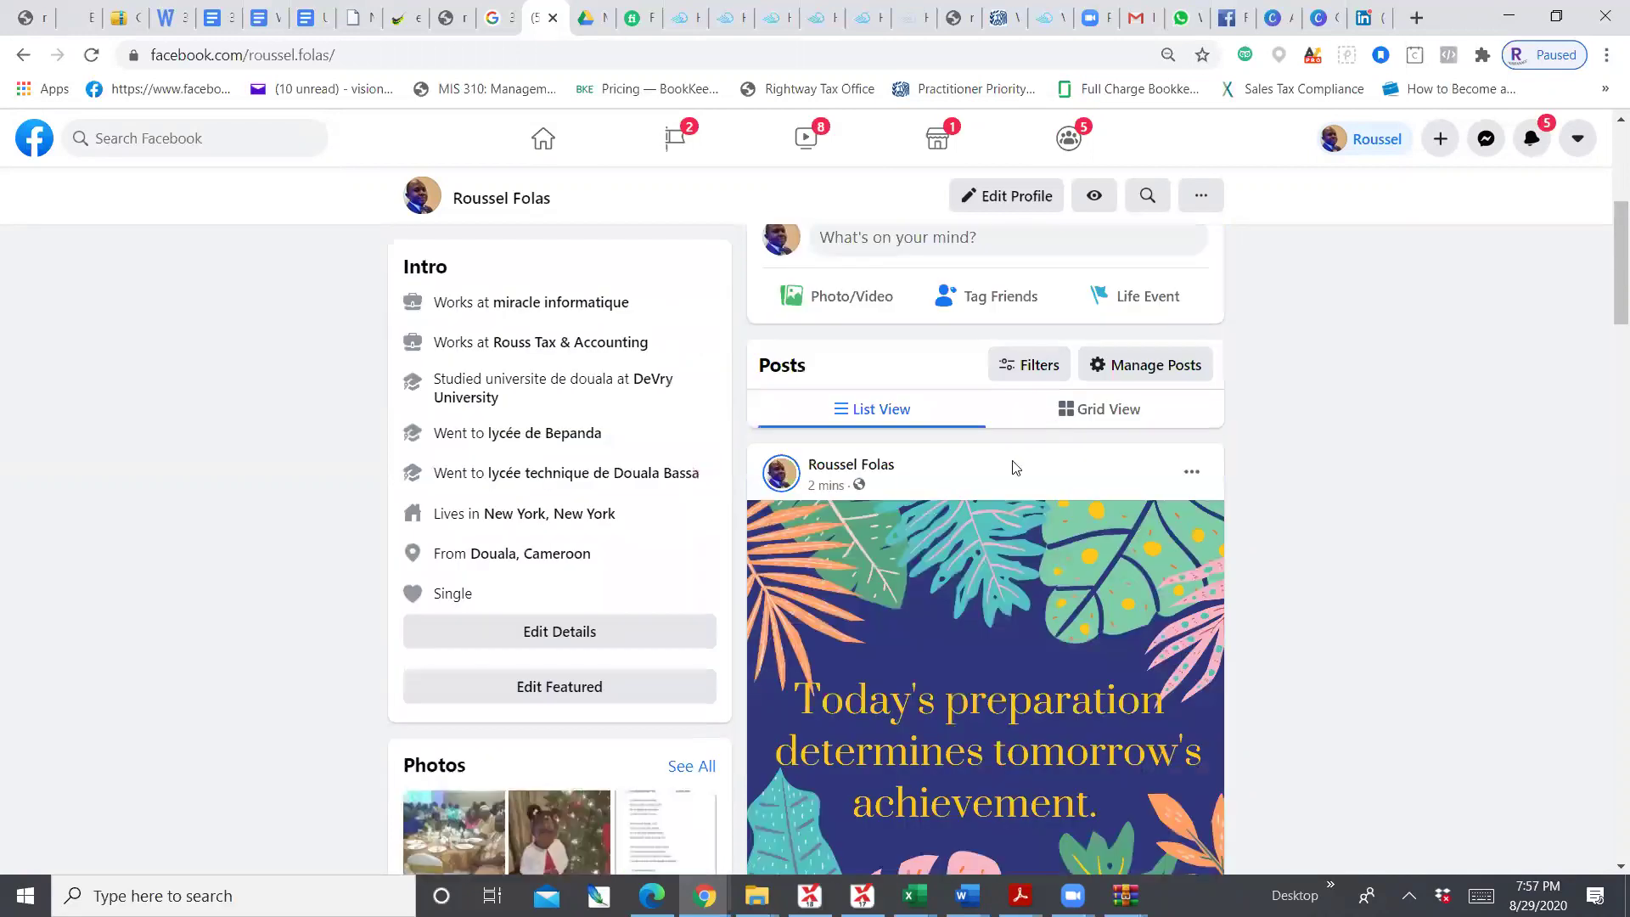
Return to the LinkedIn feed and check the published quote video post
click(1370, 22)
scroll(857, 403, down, 2)
scroll(855, 392, up, 3)
scroll(841, 382, down, 4)
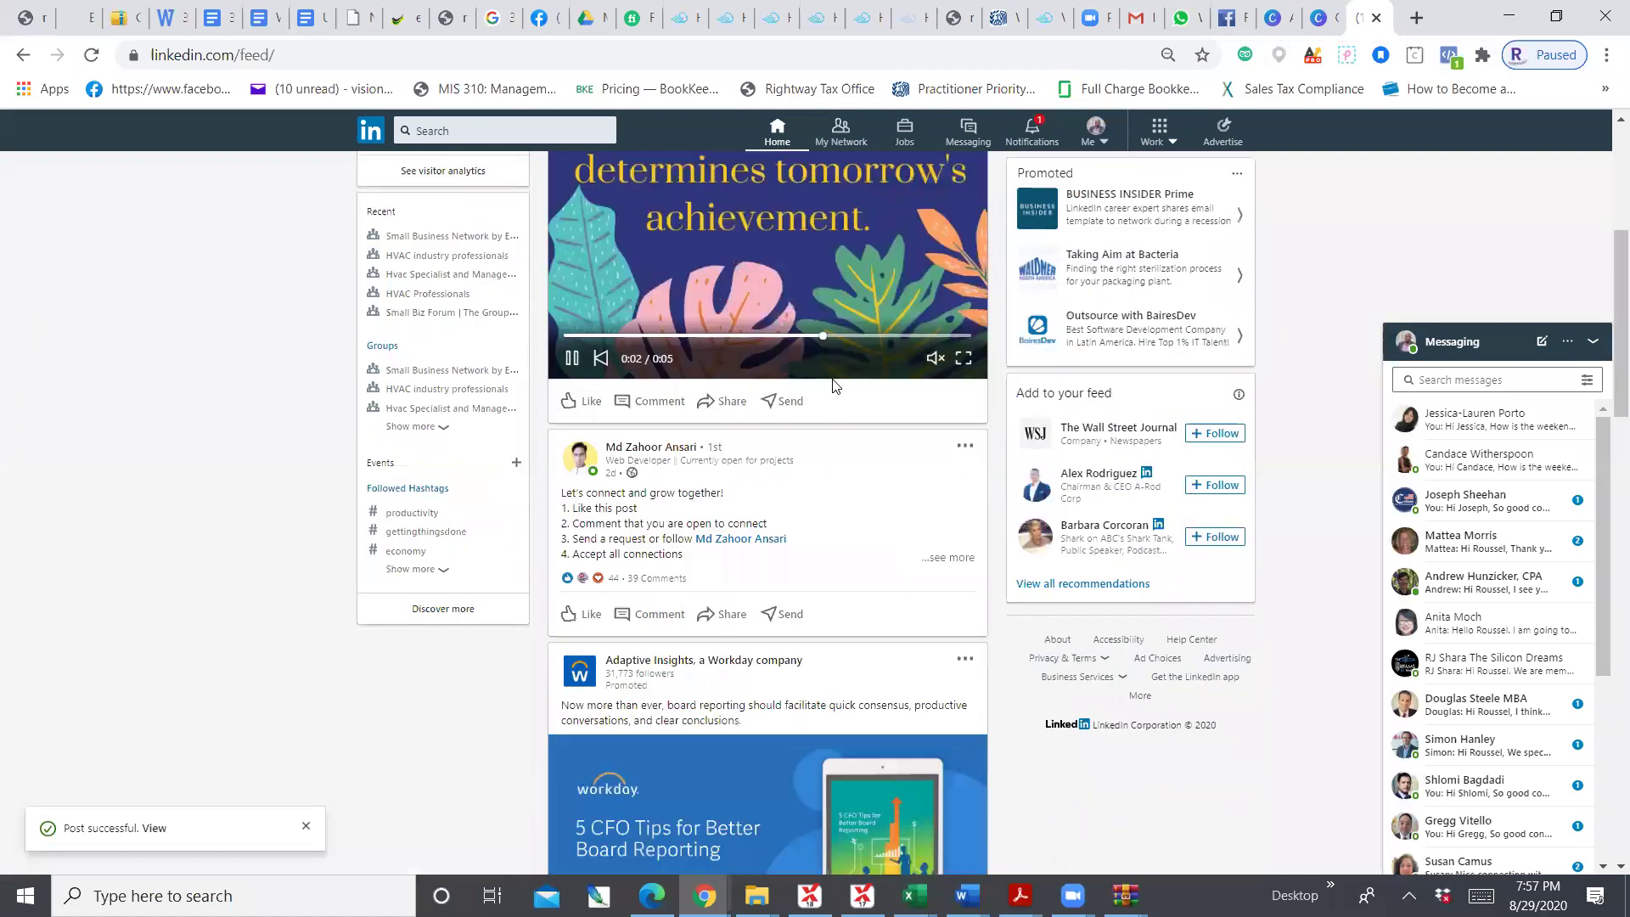
scroll(839, 382, down, 6)
scroll(836, 382, up, 6)
scroll(834, 382, down, 4)
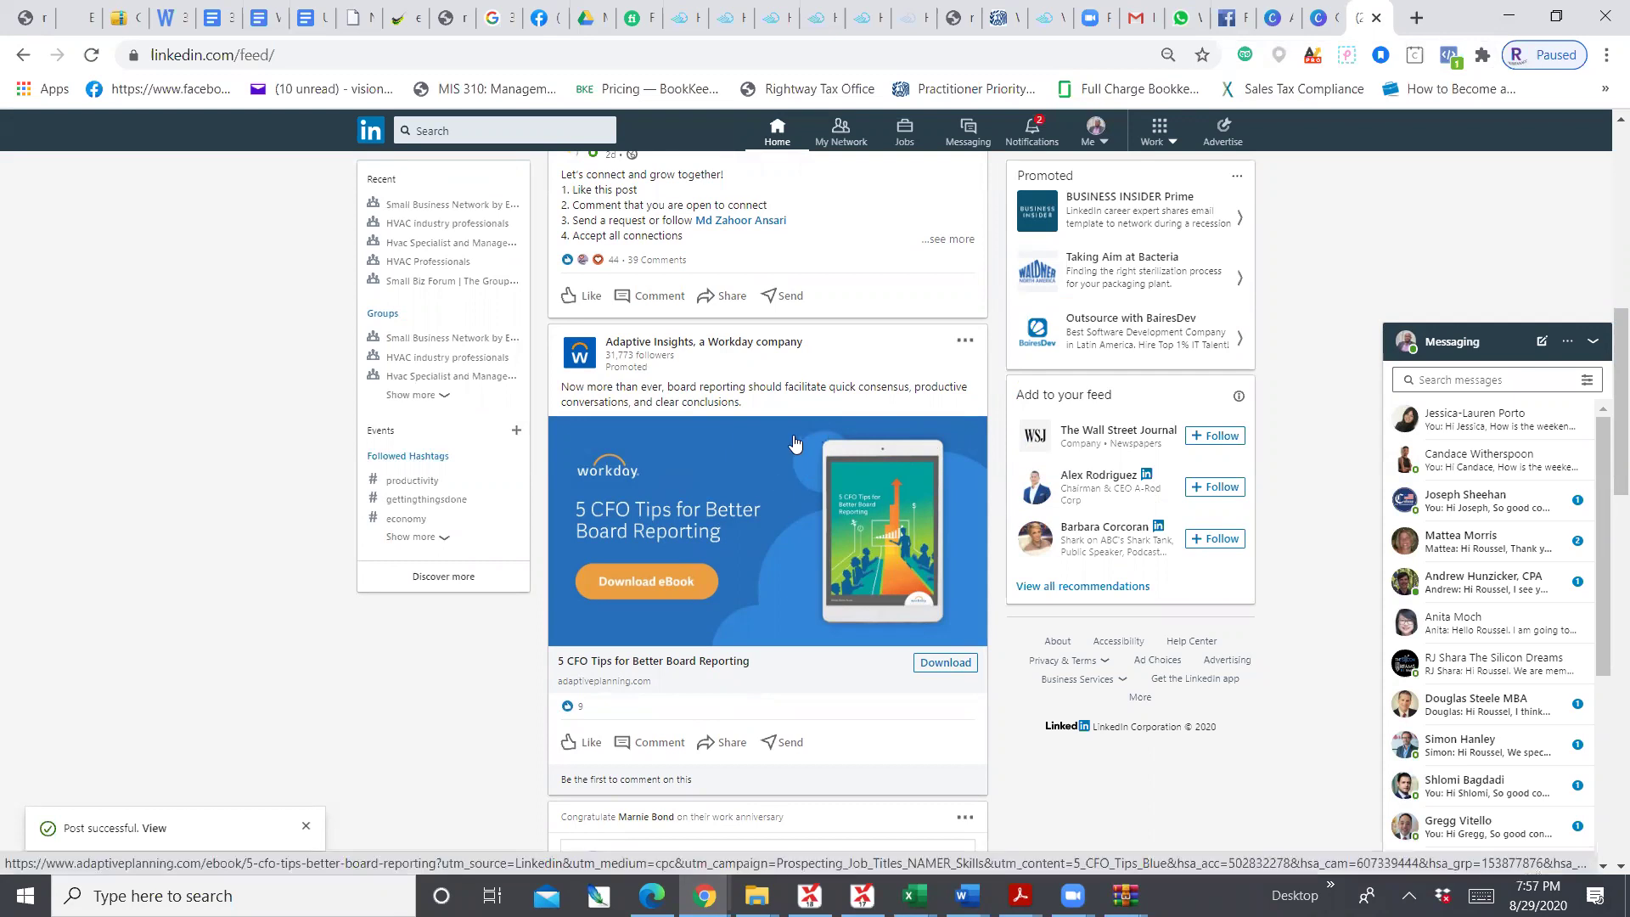
scroll(791, 425, up, 3)
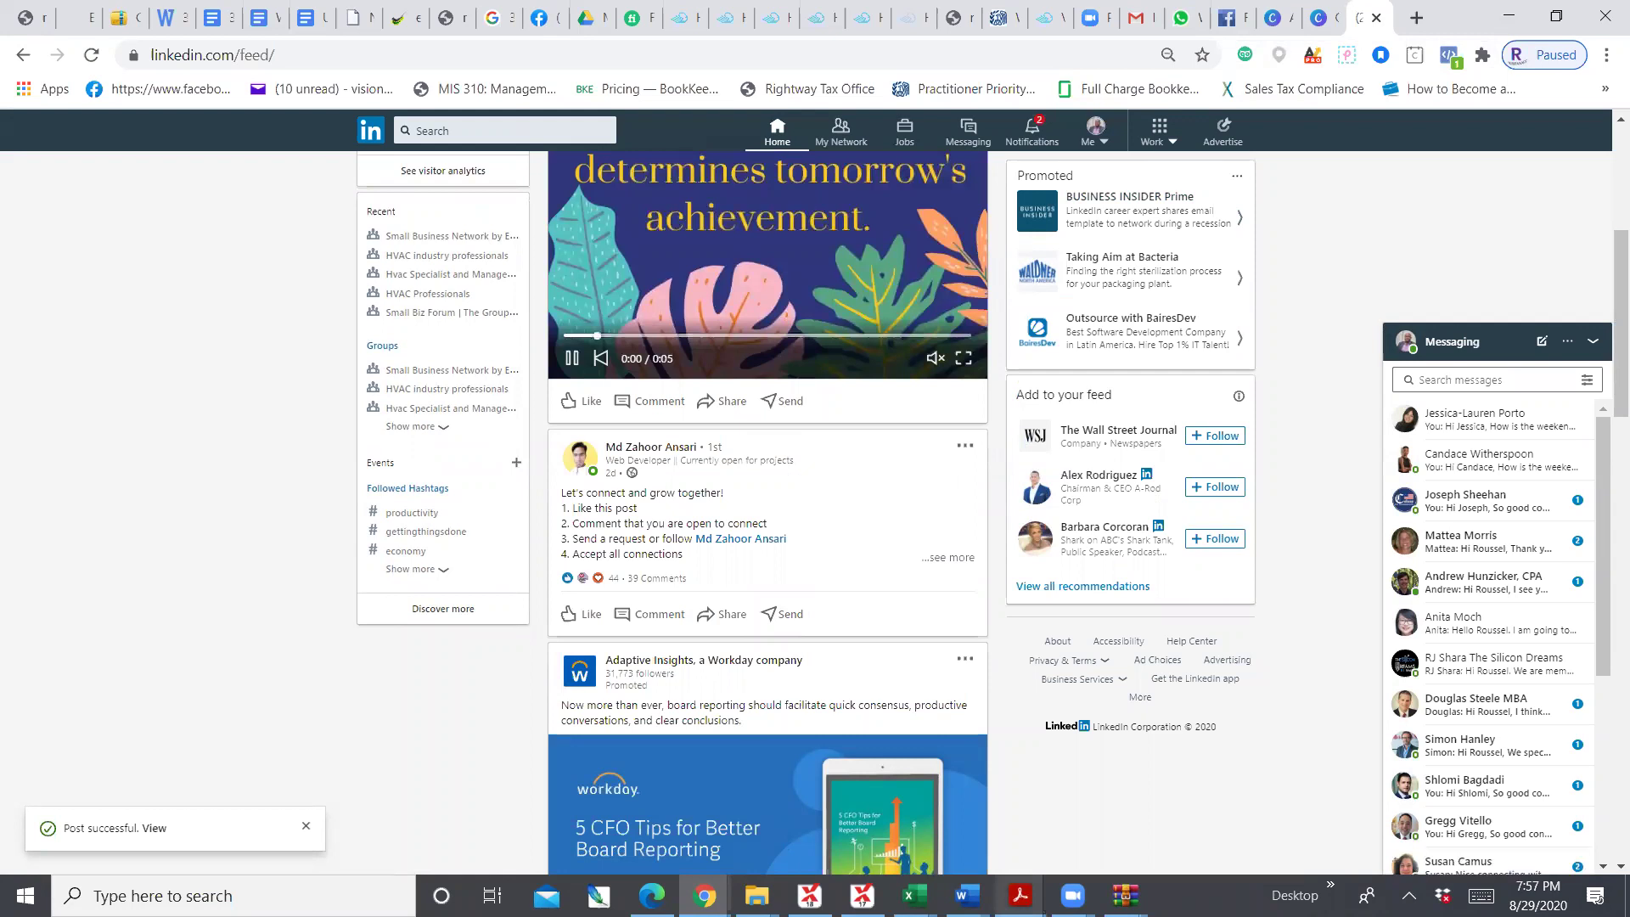
mouse_move(1072, 891)
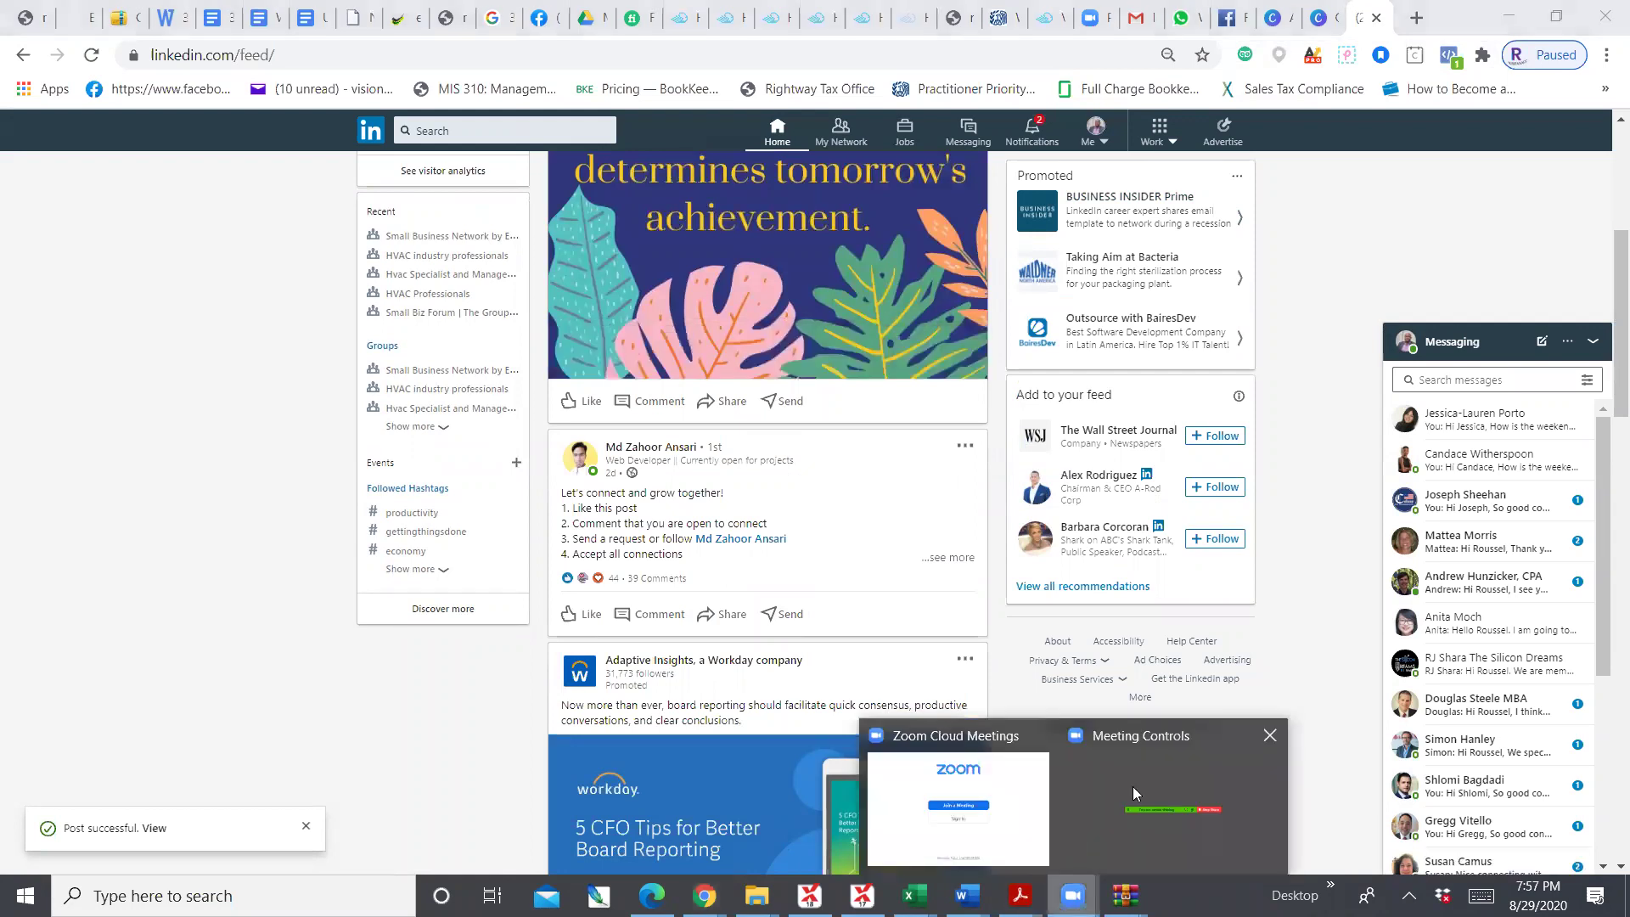
mouse_move(1135, 782)
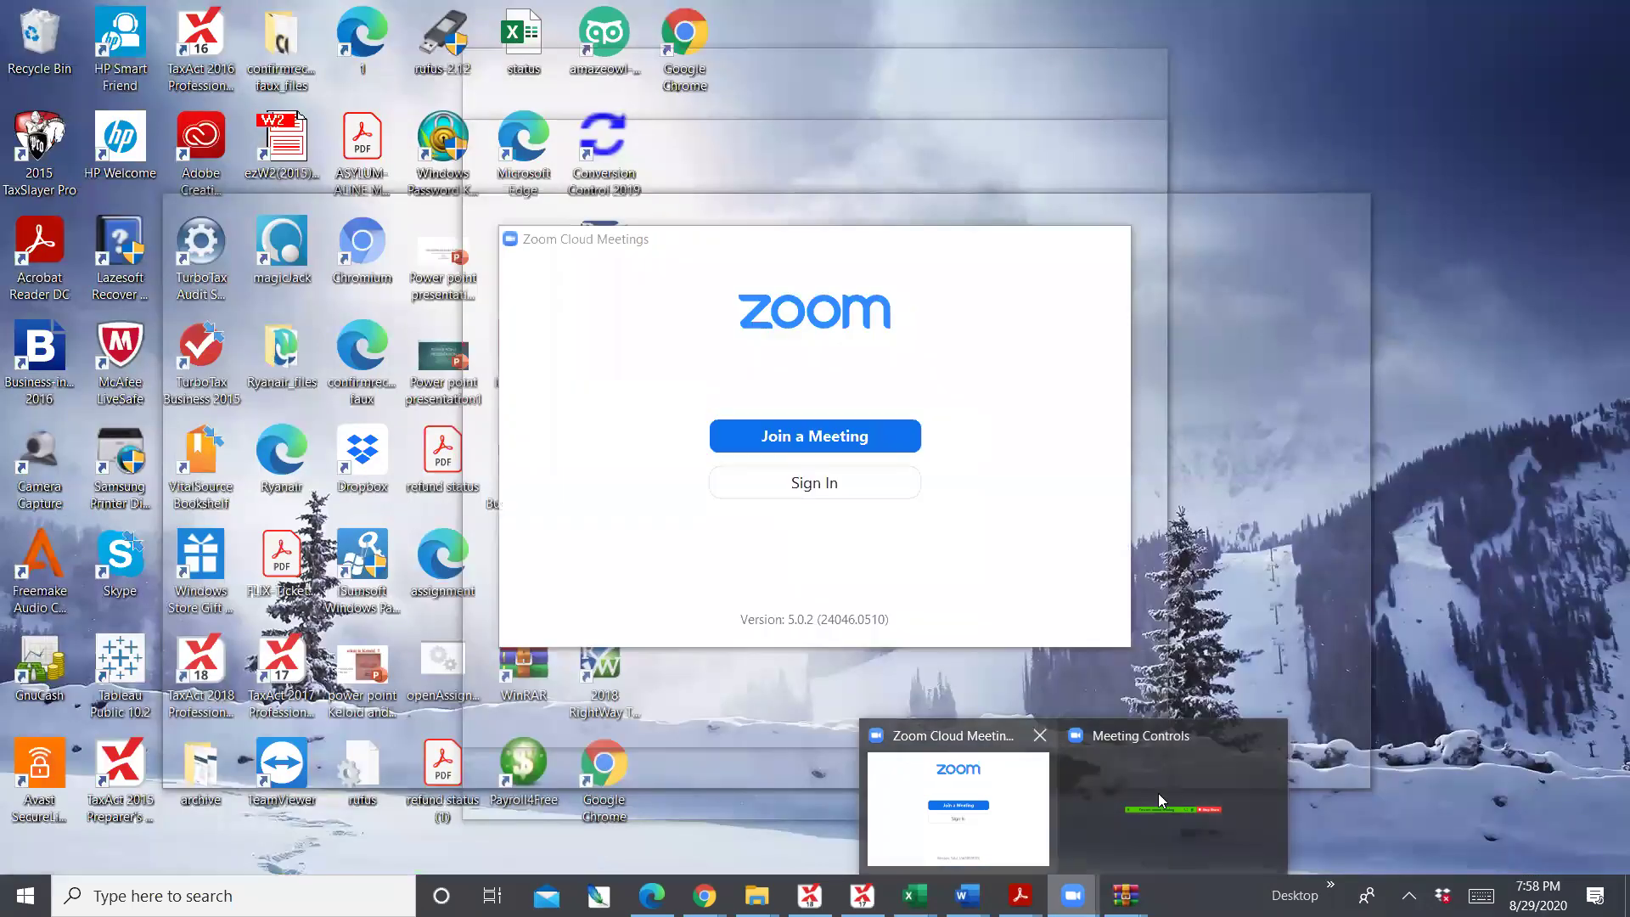
mouse_move(1108, 790)
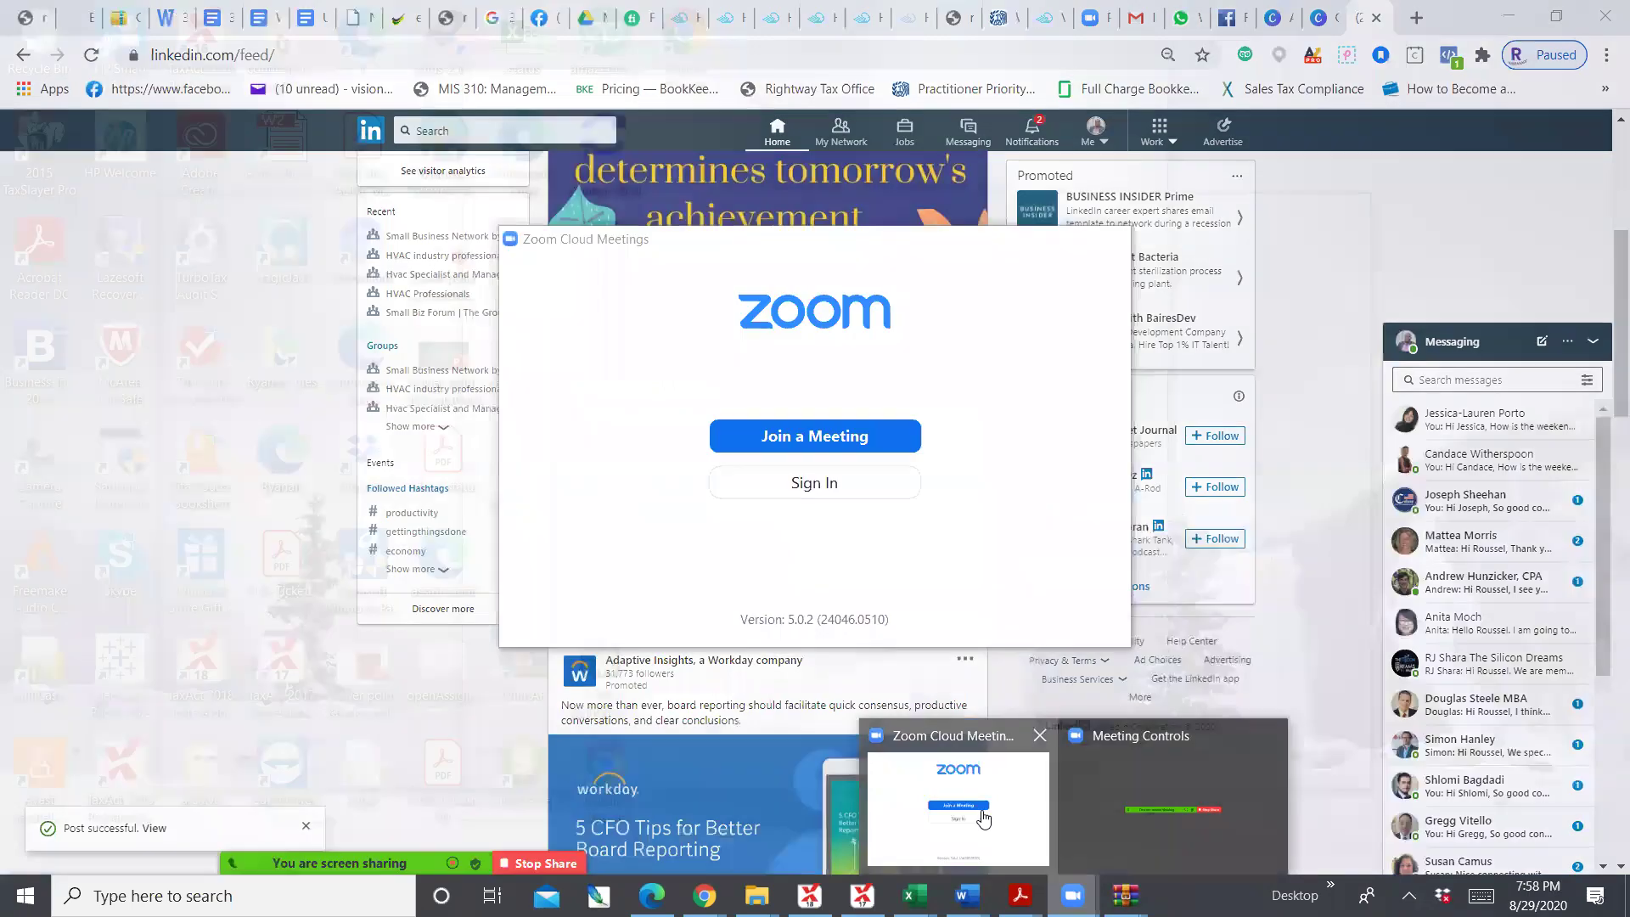
click(982, 819)
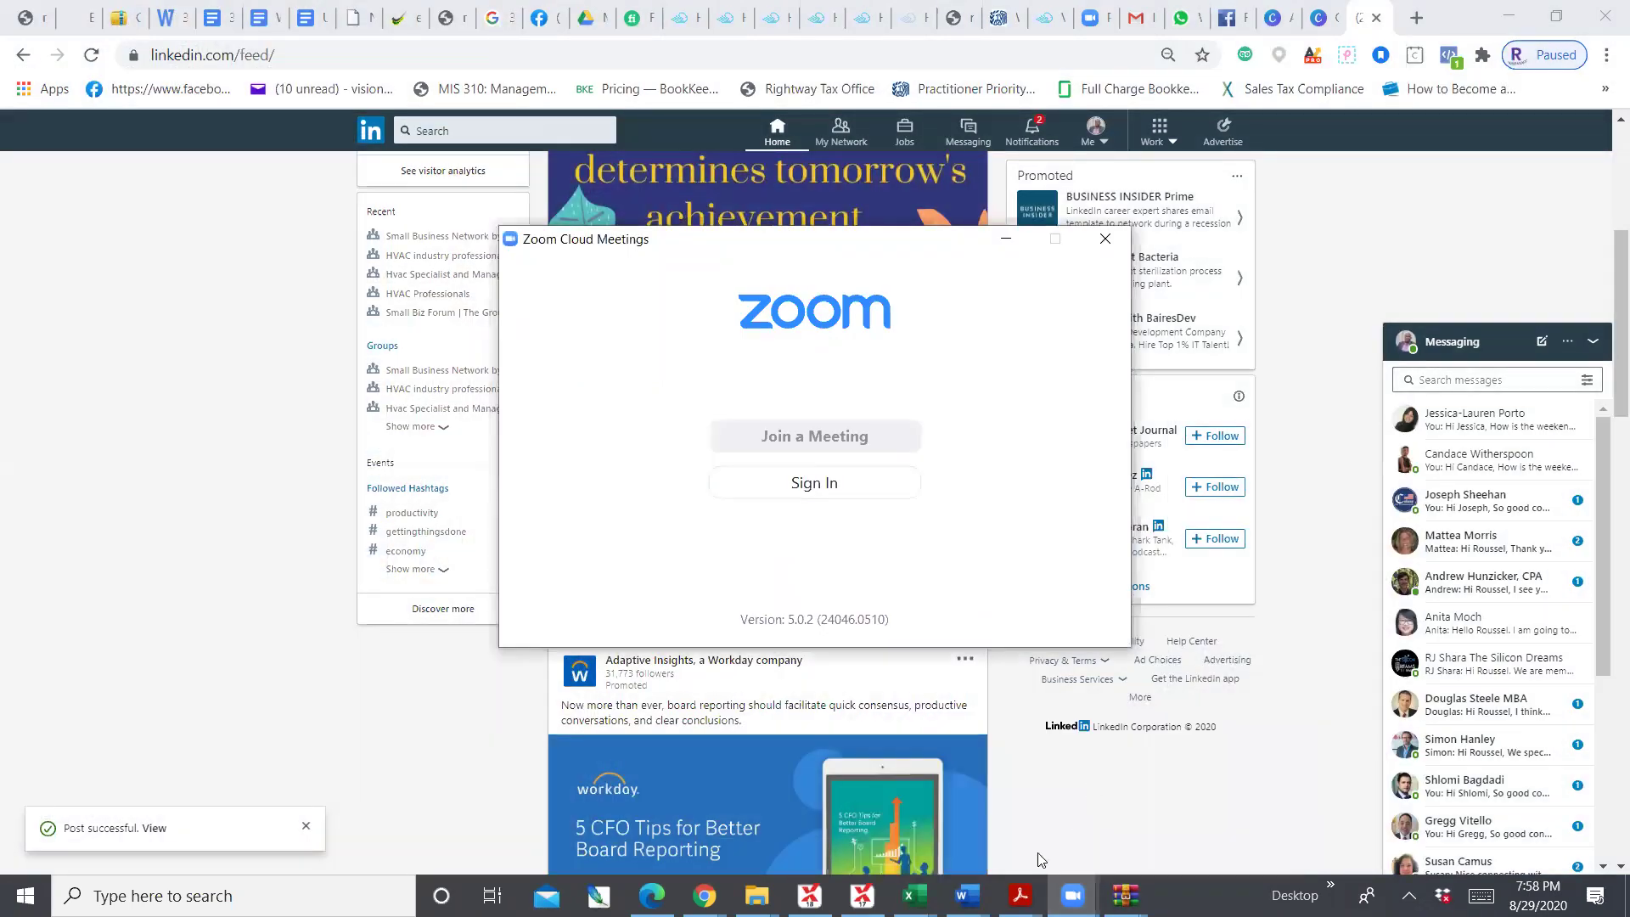